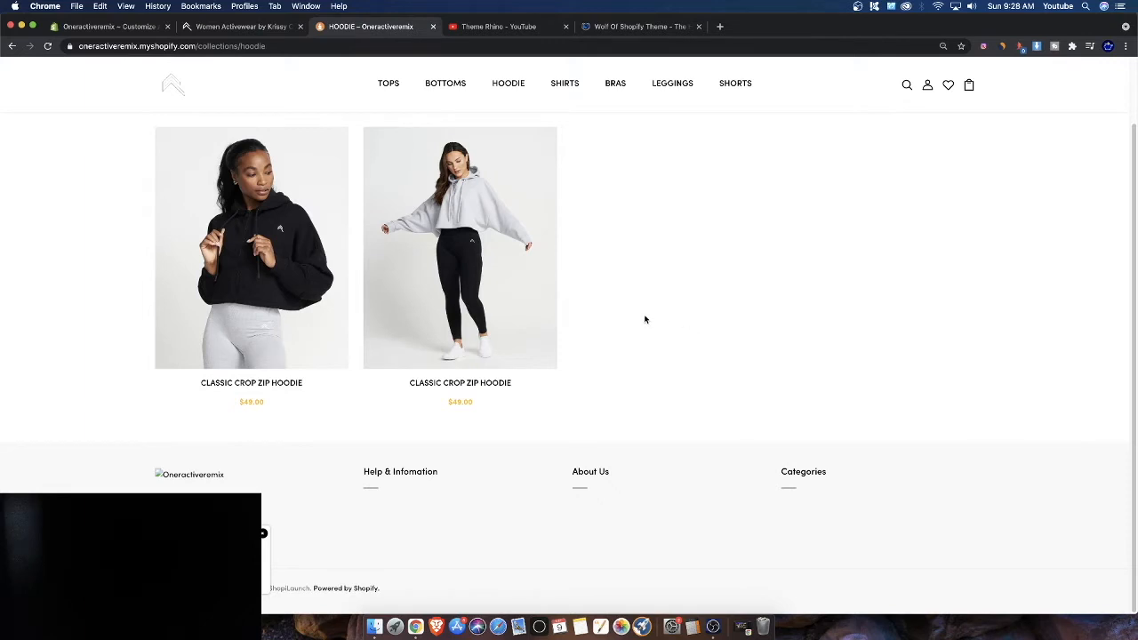
Switch to the YouTube tab and open the Theme Rhino channel's playlists
{"action": "mouse_move", "coordinate": [438, 345]}
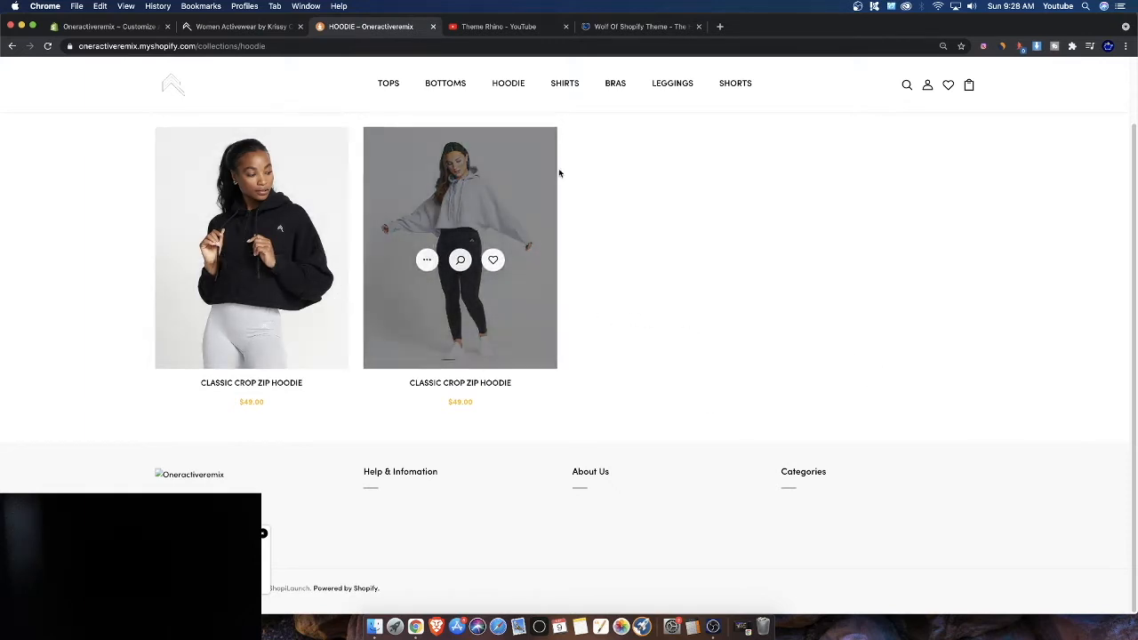
{"action": "left_click", "coordinate": [494, 26]}
{"action": "left_click", "coordinate": [403, 303]}
{"action": "scroll", "coordinate": [423, 520], "scroll_direction": "down", "scroll_amount": 3}
{"action": "scroll", "coordinate": [423, 520], "scroll_direction": "up", "scroll_amount": 3}
{"action": "left_click", "coordinate": [475, 307]}
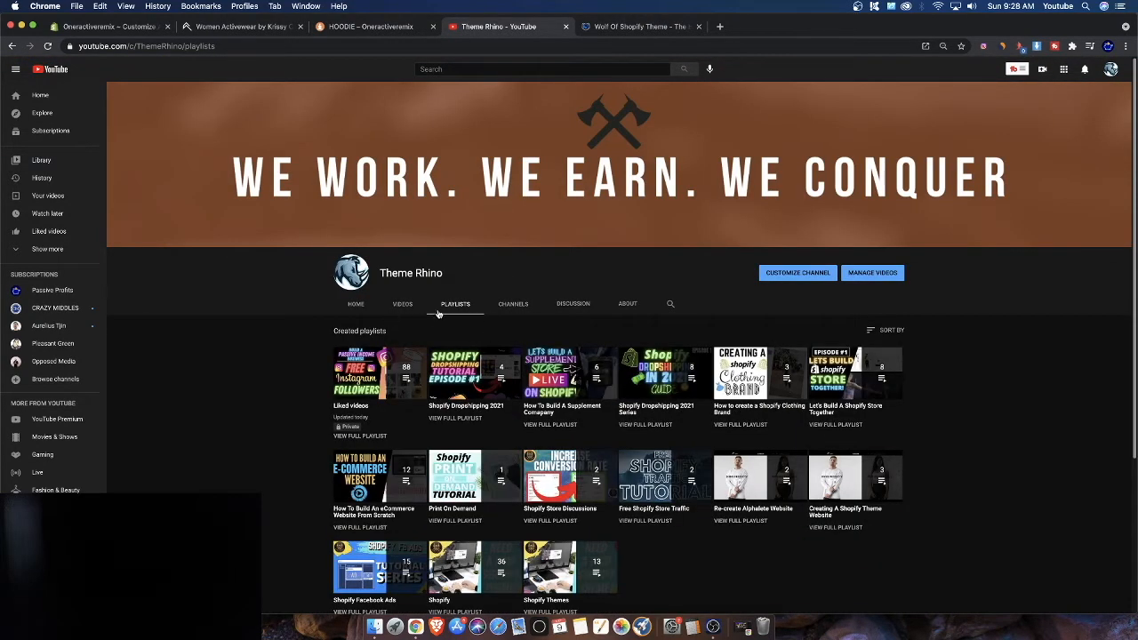
Open the first episode of the "Let's Build A Shopify Store Together" playlist and scroll its episode list
{"action": "scroll", "coordinate": [436, 316], "scroll_direction": "down", "scroll_amount": 2}
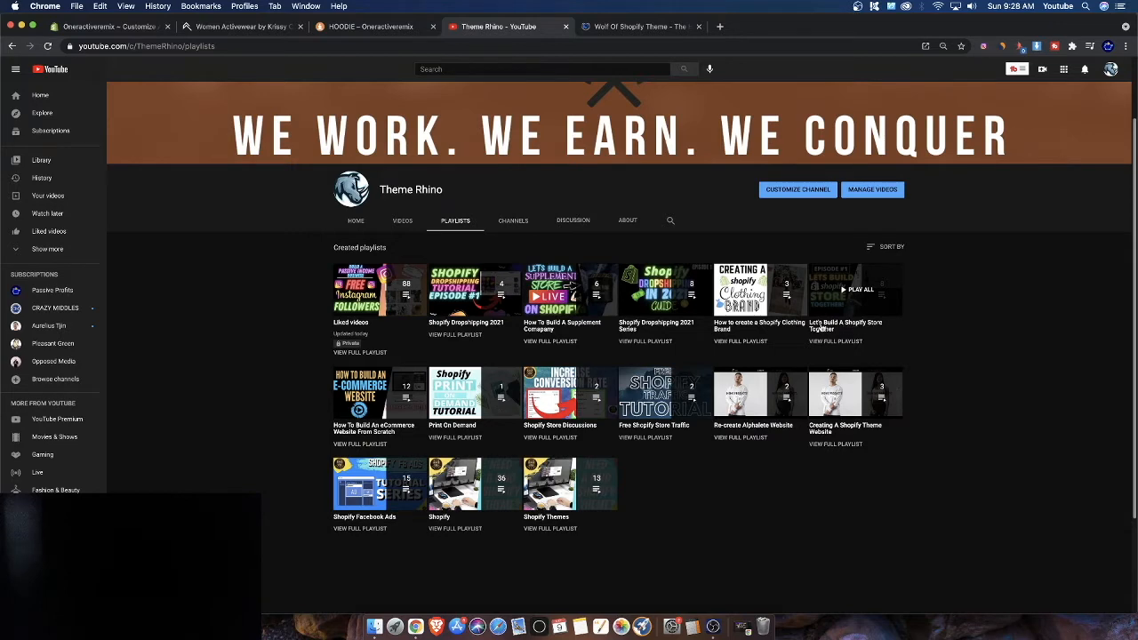
{"action": "left_click", "coordinate": [867, 311]}
{"action": "left_click", "coordinate": [307, 353]}
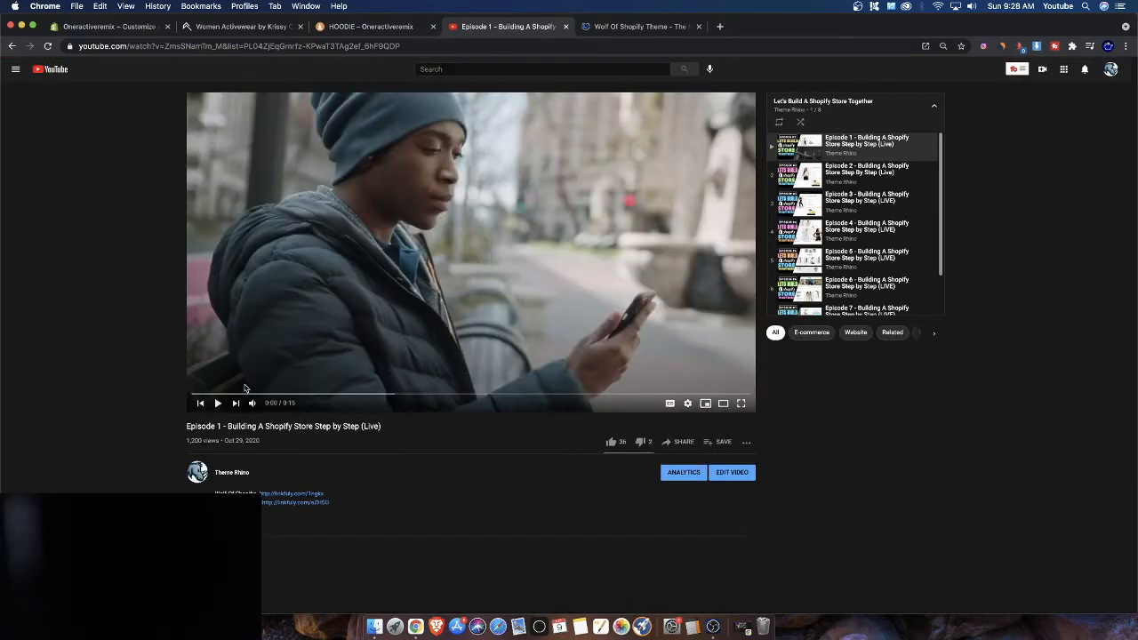
{"action": "scroll", "coordinate": [858, 223], "scroll_direction": "down", "scroll_amount": 2}
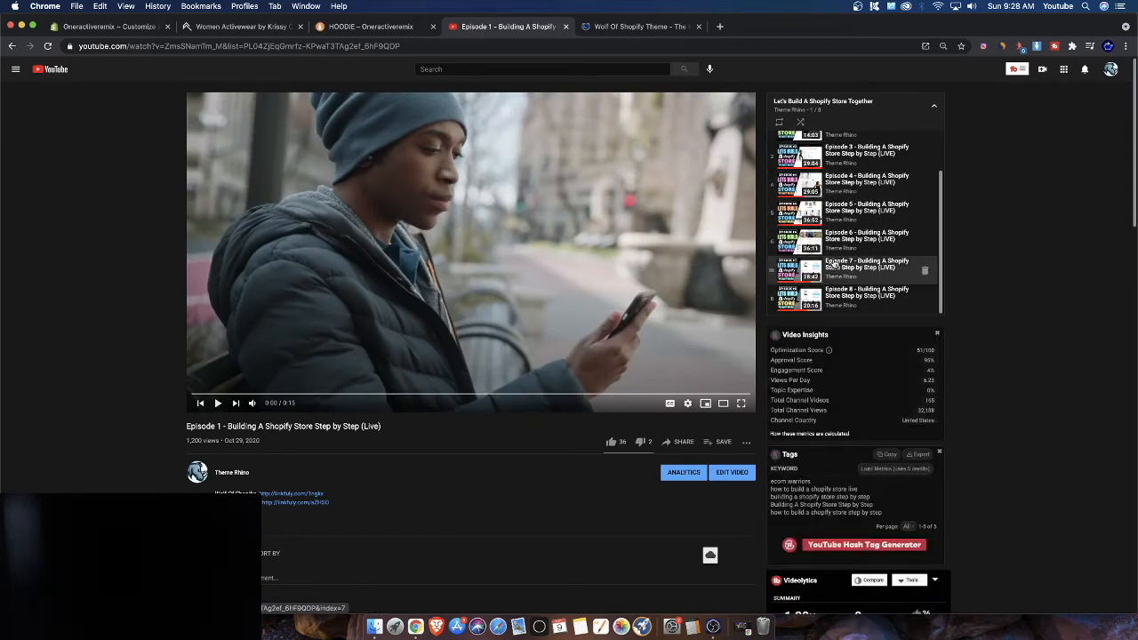
Switch to the Wolf of Shopify theme checkout page and deselect the Exclusive Facebook Ad Vault add-on
{"action": "left_click", "coordinate": [610, 33]}
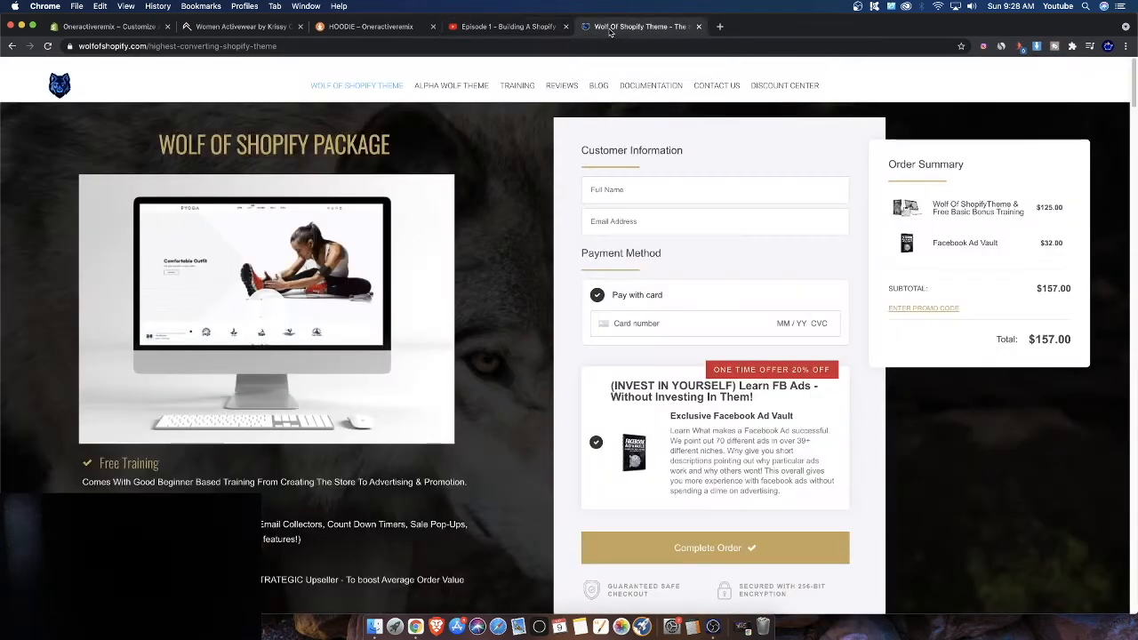
{"action": "scroll", "coordinate": [450, 273], "scroll_direction": "down", "scroll_amount": 5}
{"action": "scroll", "coordinate": [450, 273], "scroll_direction": "up", "scroll_amount": 5}
{"action": "scroll", "coordinate": [446, 345], "scroll_direction": "down", "scroll_amount": 1}
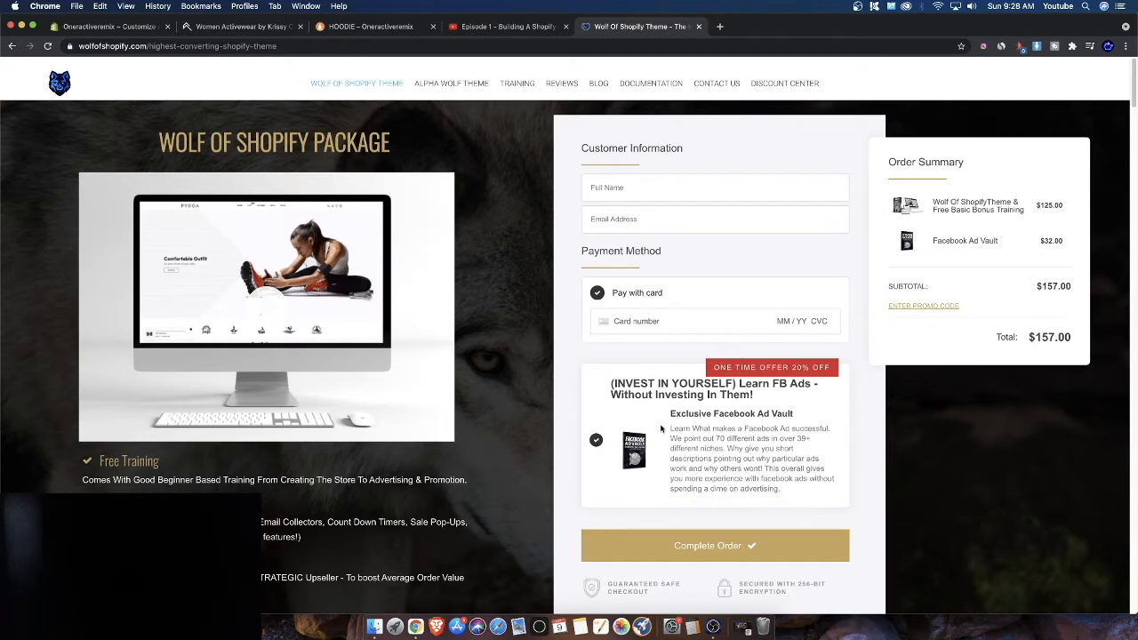
{"action": "left_click", "coordinate": [596, 440]}
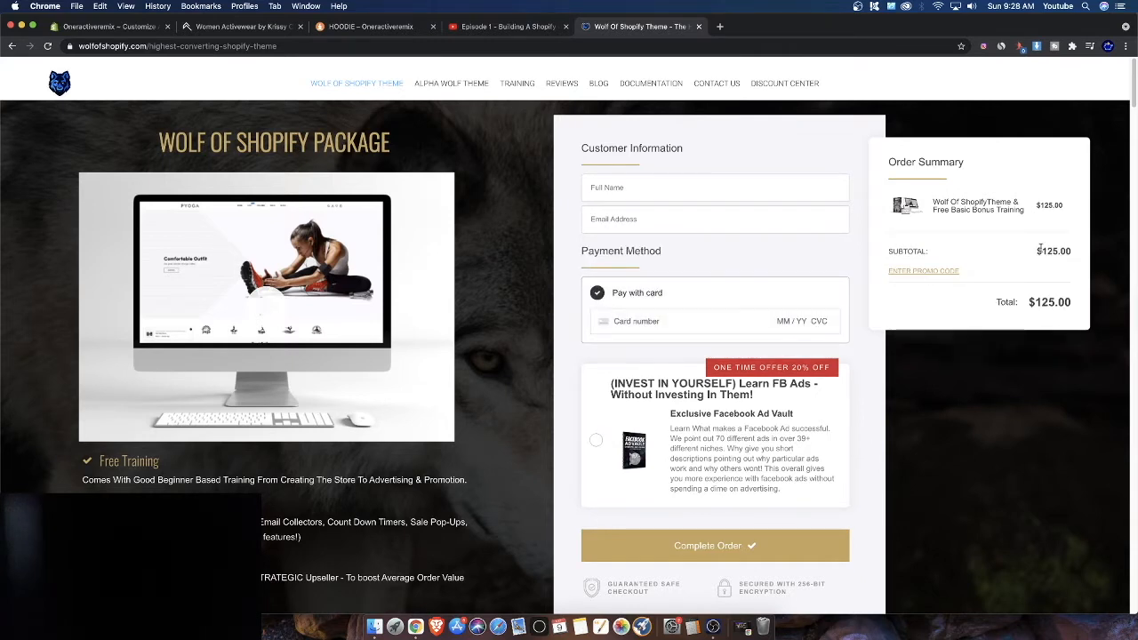
{"action": "scroll", "coordinate": [800, 327], "scroll_direction": "down", "scroll_amount": 2}
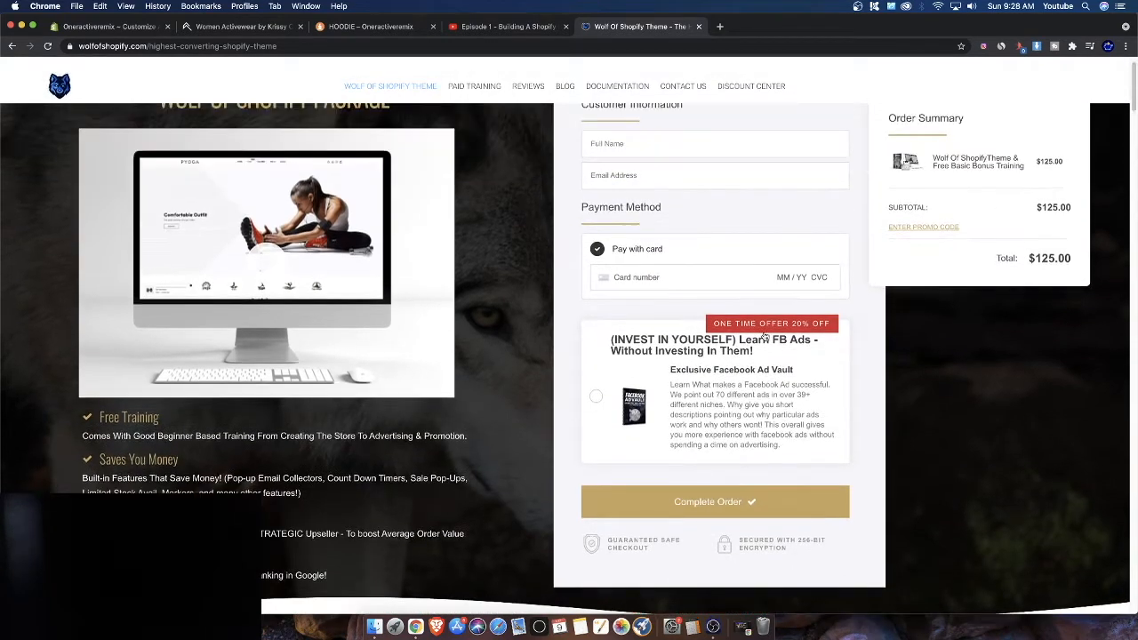
Review the order summary and the conversion comparison, toggling the Facebook Ad Vault add-on on and off again
{"action": "left_click_drag", "start_coordinate": [981, 187], "coordinate": [1036, 238]}
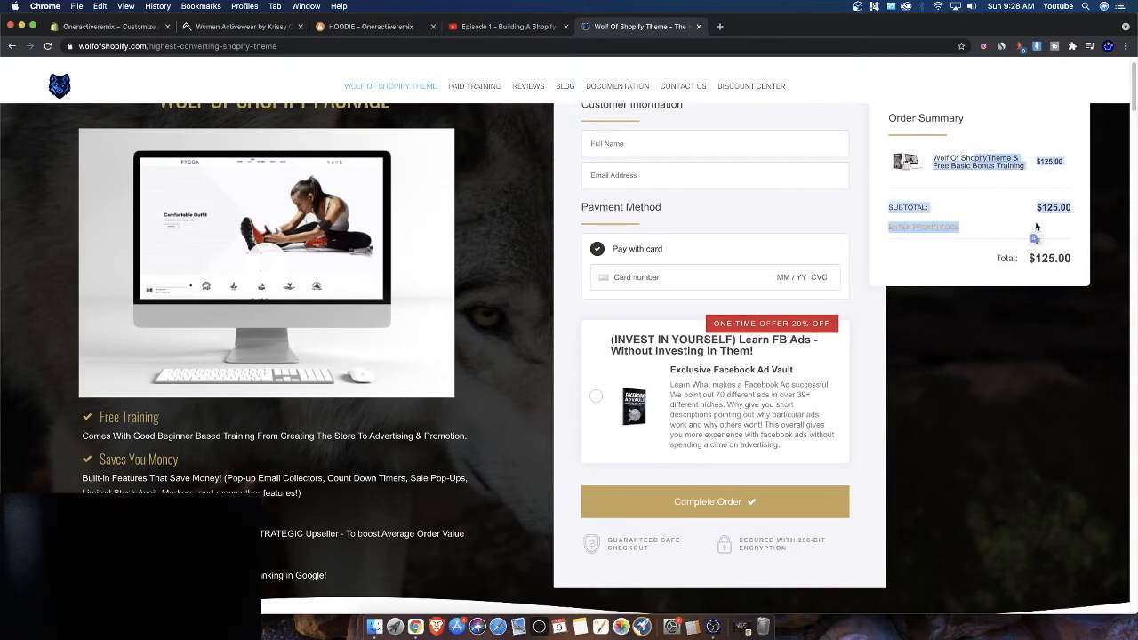
{"action": "scroll", "coordinate": [1036, 229], "scroll_direction": "up", "scroll_amount": 1}
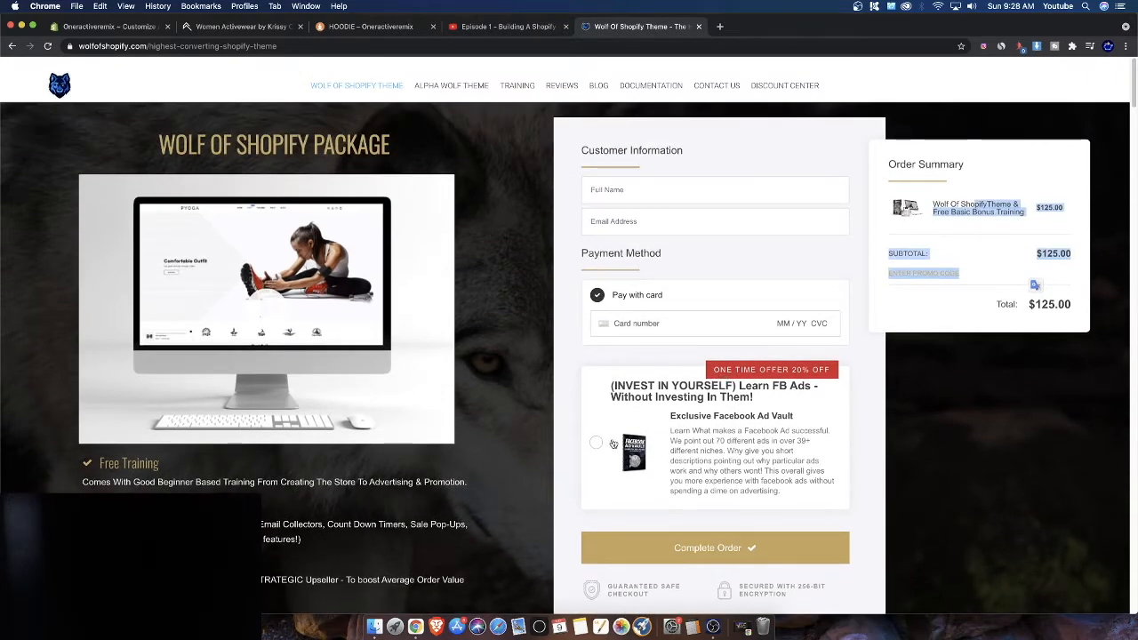
{"action": "scroll", "coordinate": [646, 445], "scroll_direction": "down", "scroll_amount": 8}
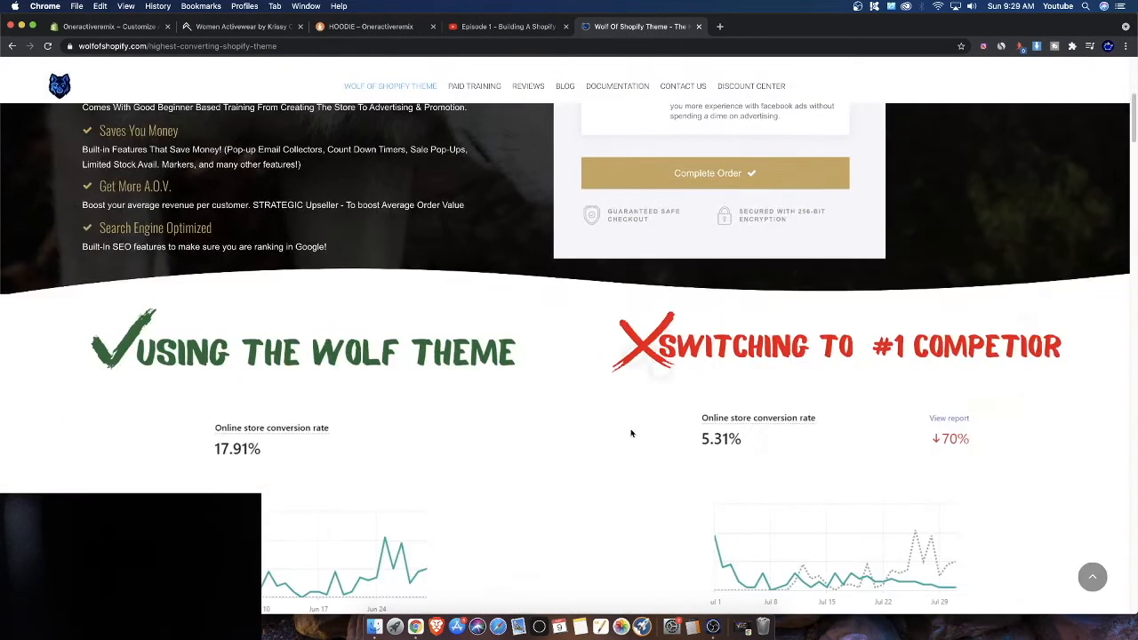
{"action": "scroll", "coordinate": [626, 414], "scroll_direction": "up", "scroll_amount": 5}
{"action": "scroll", "coordinate": [623, 406], "scroll_direction": "up", "scroll_amount": 3}
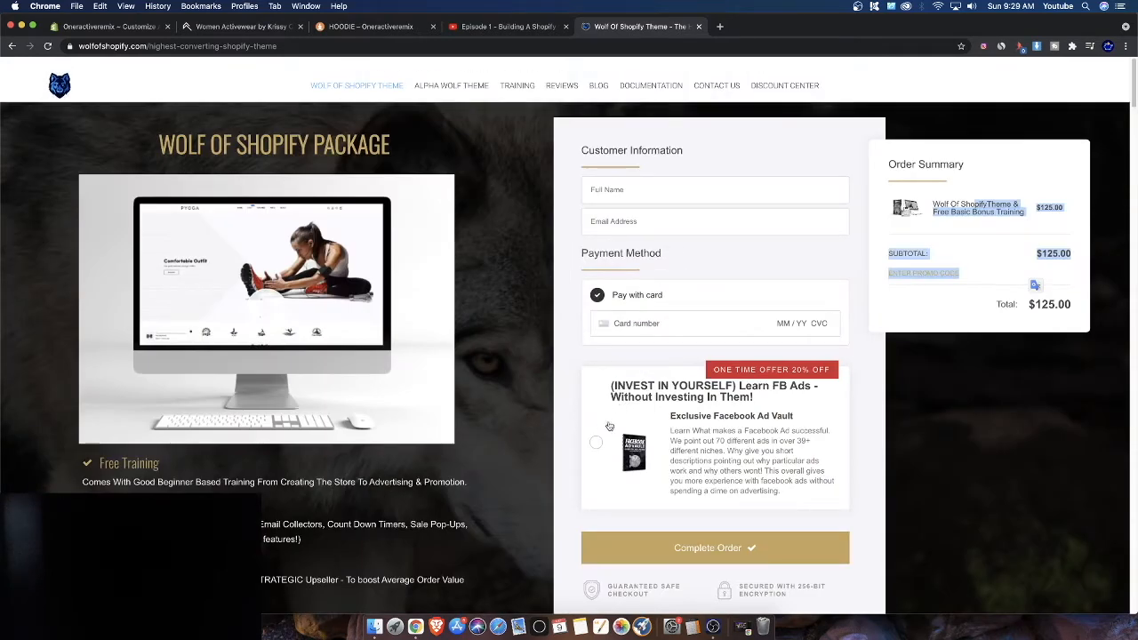
{"action": "left_click", "coordinate": [626, 433]}
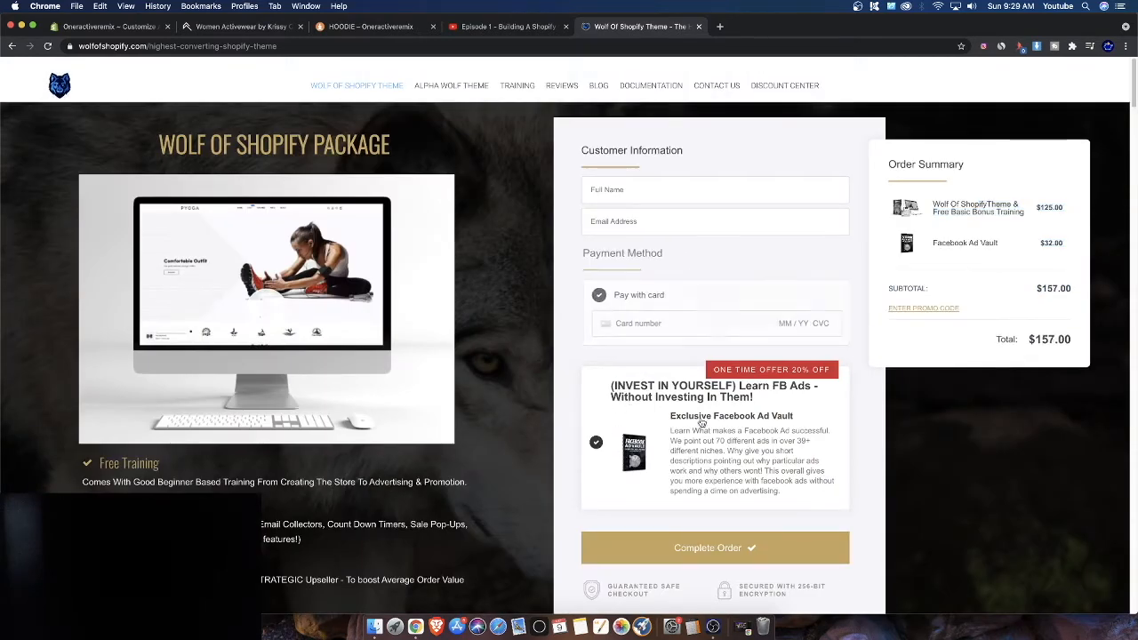
{"action": "left_click", "coordinate": [627, 432]}
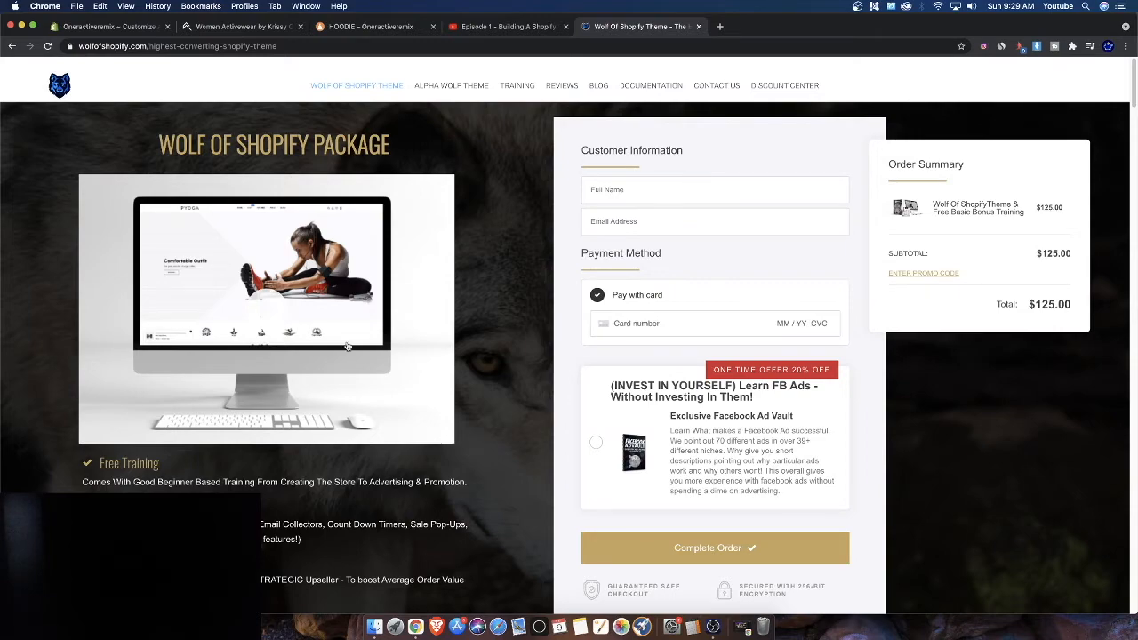
Open the Alpha Wolf Theme page and browse its pricing, training offer and features
{"action": "scroll", "coordinate": [694, 222], "scroll_direction": "down", "scroll_amount": 3}
{"action": "scroll", "coordinate": [703, 281], "scroll_direction": "down", "scroll_amount": 15}
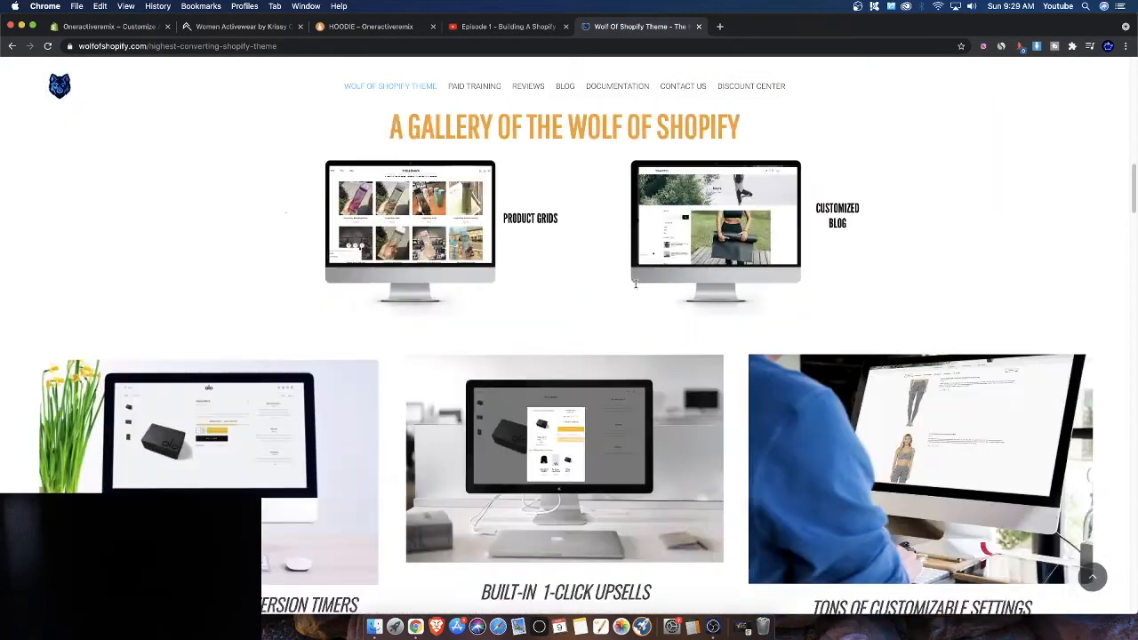
{"action": "scroll", "coordinate": [543, 289], "scroll_direction": "up", "scroll_amount": 15}
{"action": "left_click", "coordinate": [464, 87]}
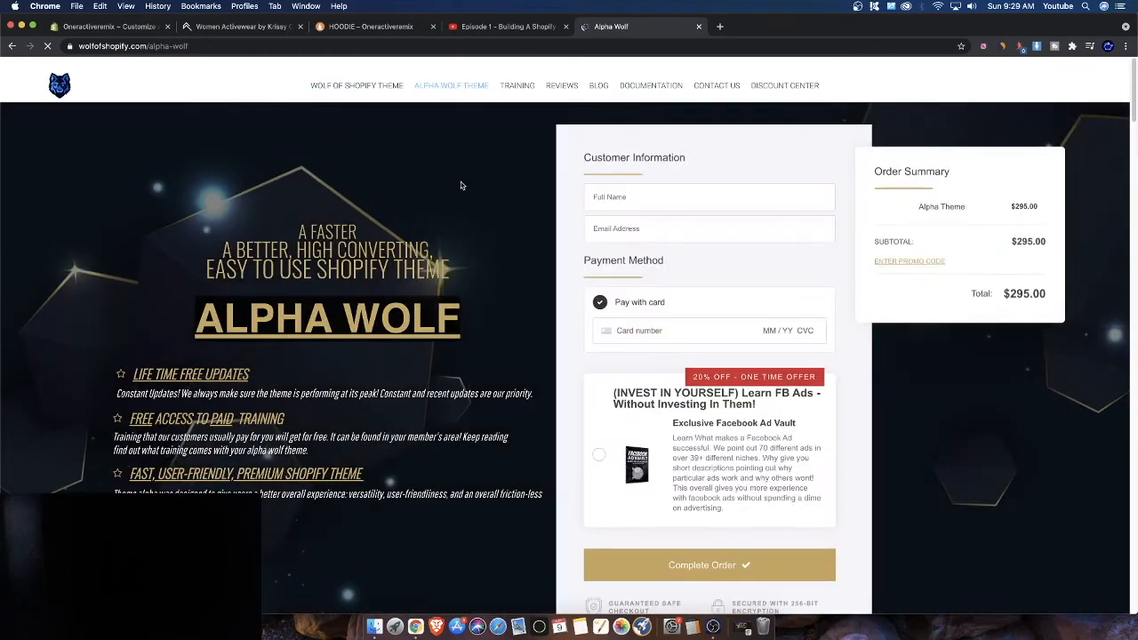
{"action": "scroll", "coordinate": [423, 258], "scroll_direction": "down", "scroll_amount": 1}
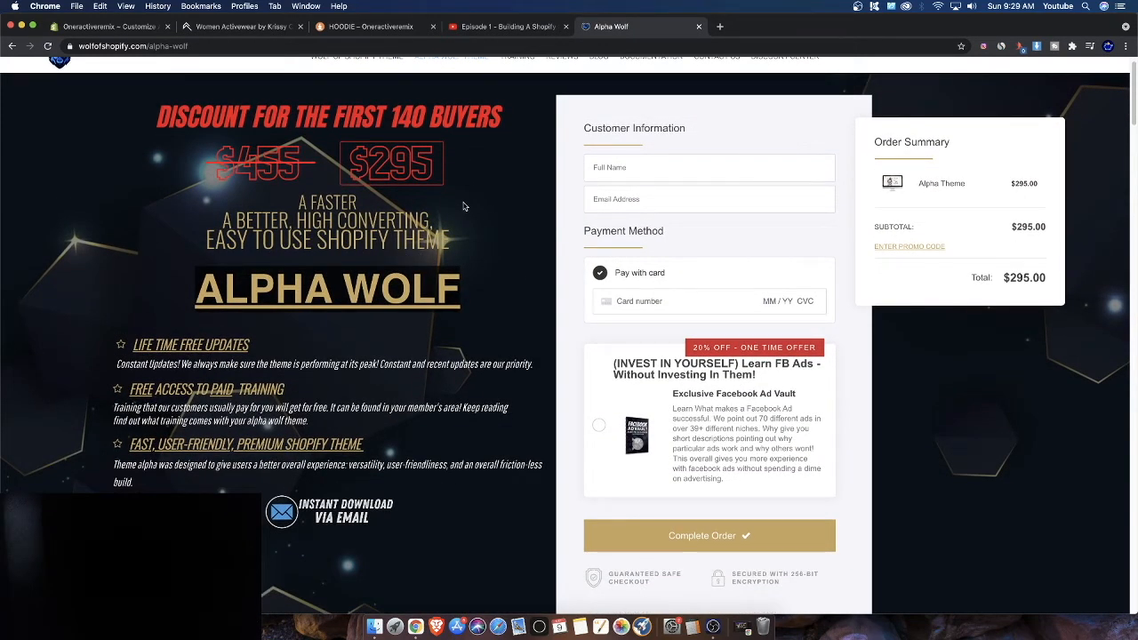
{"action": "scroll", "coordinate": [435, 258], "scroll_direction": "down", "scroll_amount": 15}
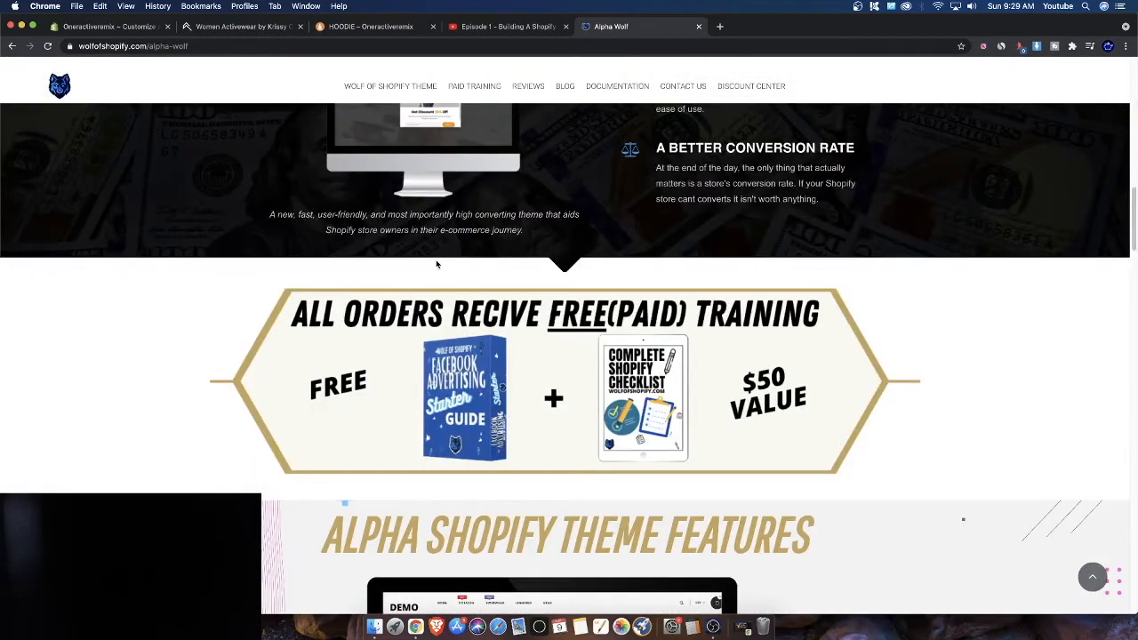
{"action": "scroll", "coordinate": [436, 260], "scroll_direction": "down", "scroll_amount": 5}
{"action": "scroll", "coordinate": [418, 266], "scroll_direction": "up", "scroll_amount": 3}
{"action": "scroll", "coordinate": [409, 266], "scroll_direction": "up", "scroll_amount": 15}
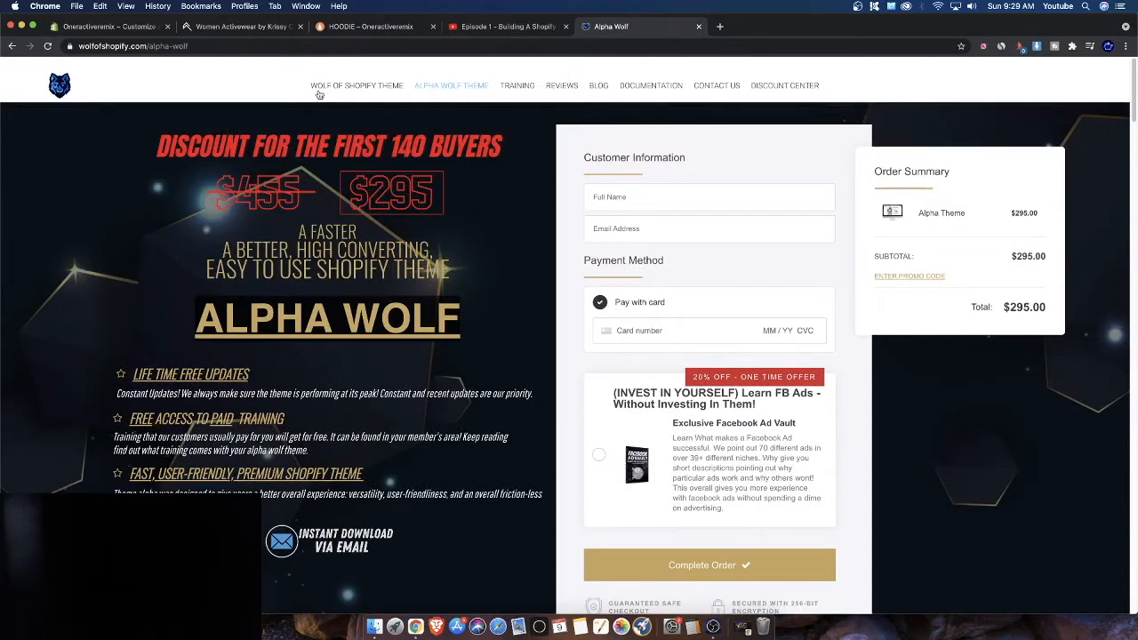
Switch to the Oneractive reference store and scroll through its homepage products
{"action": "left_click", "coordinate": [269, 28]}
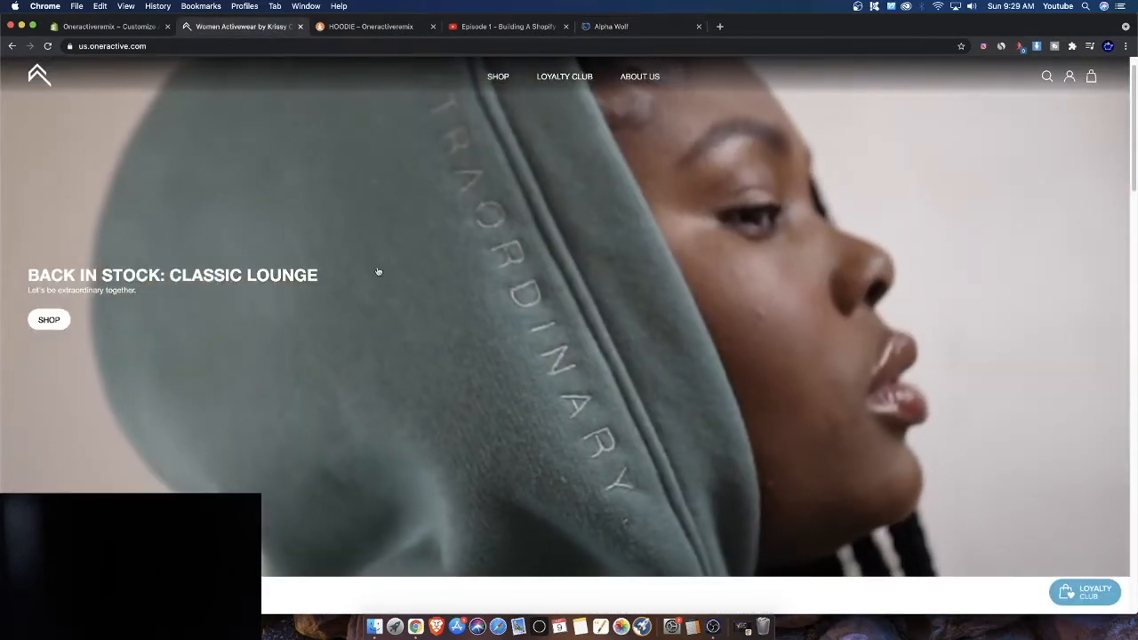
{"action": "scroll", "coordinate": [628, 416], "scroll_direction": "down", "scroll_amount": 10}
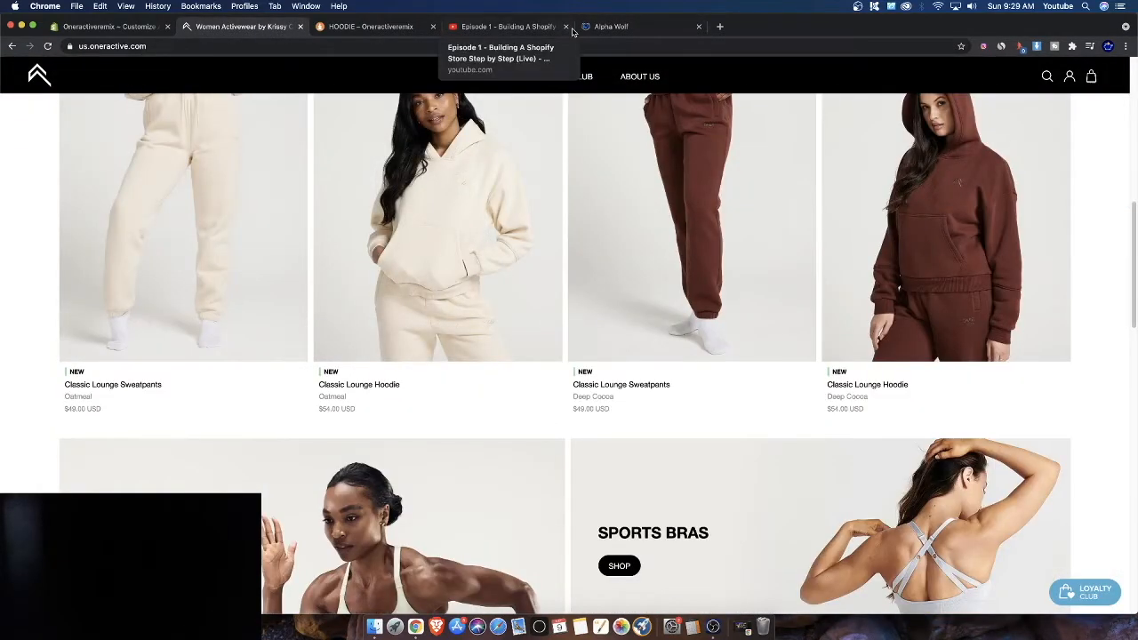
Play the Episode 1 video and jump to later points in its timeline
{"action": "left_click", "coordinate": [513, 26]}
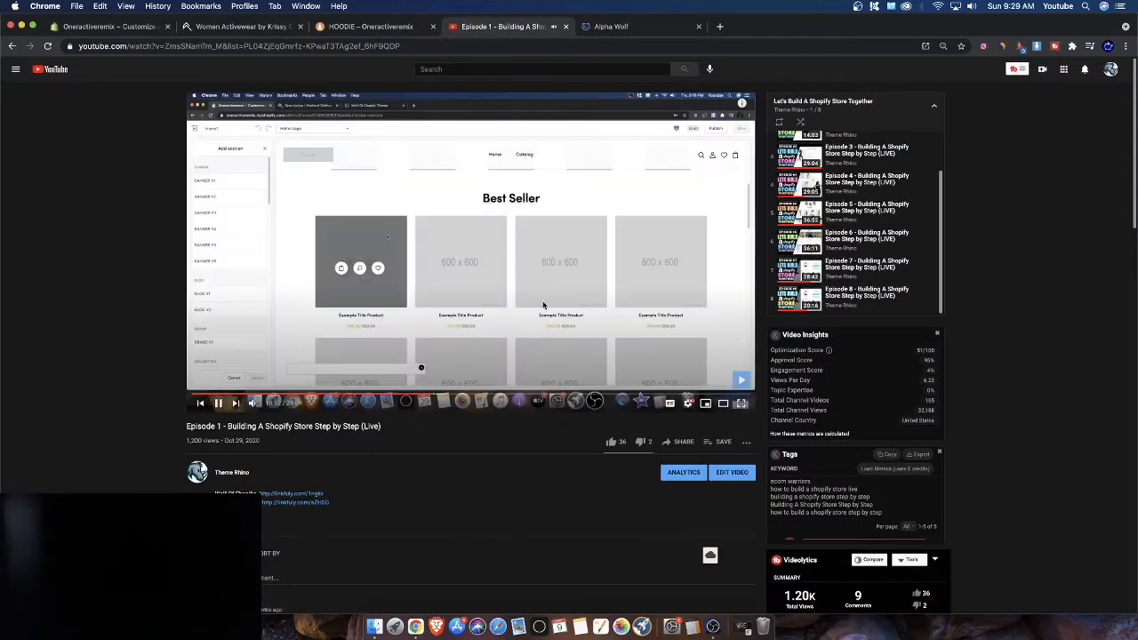
{"action": "left_click", "coordinate": [224, 410]}
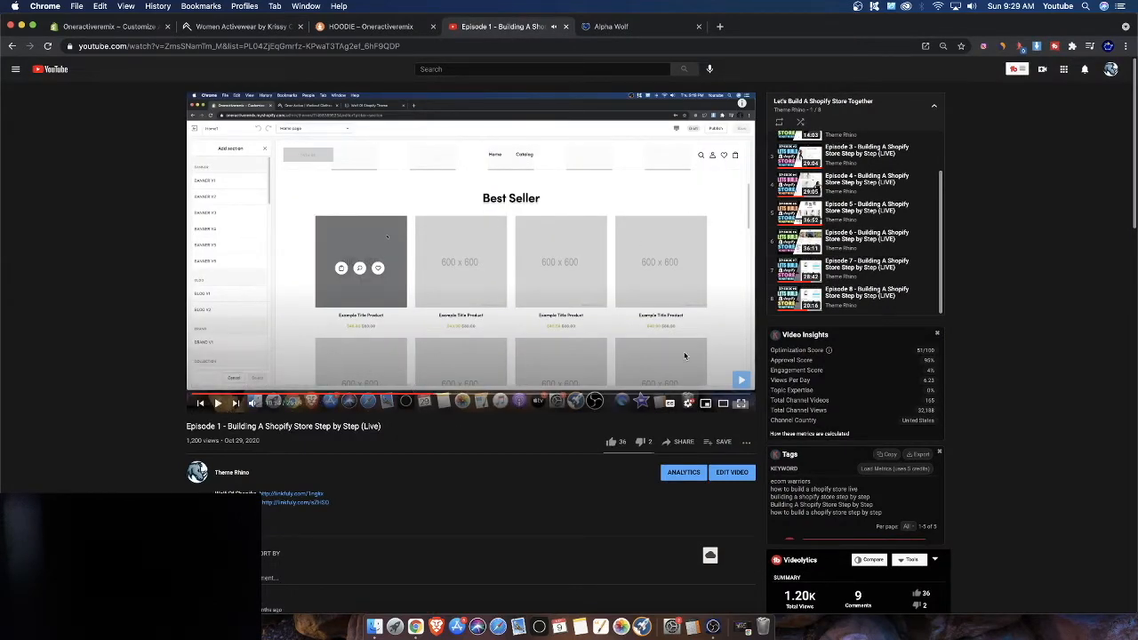
{"action": "left_click", "coordinate": [500, 395]}
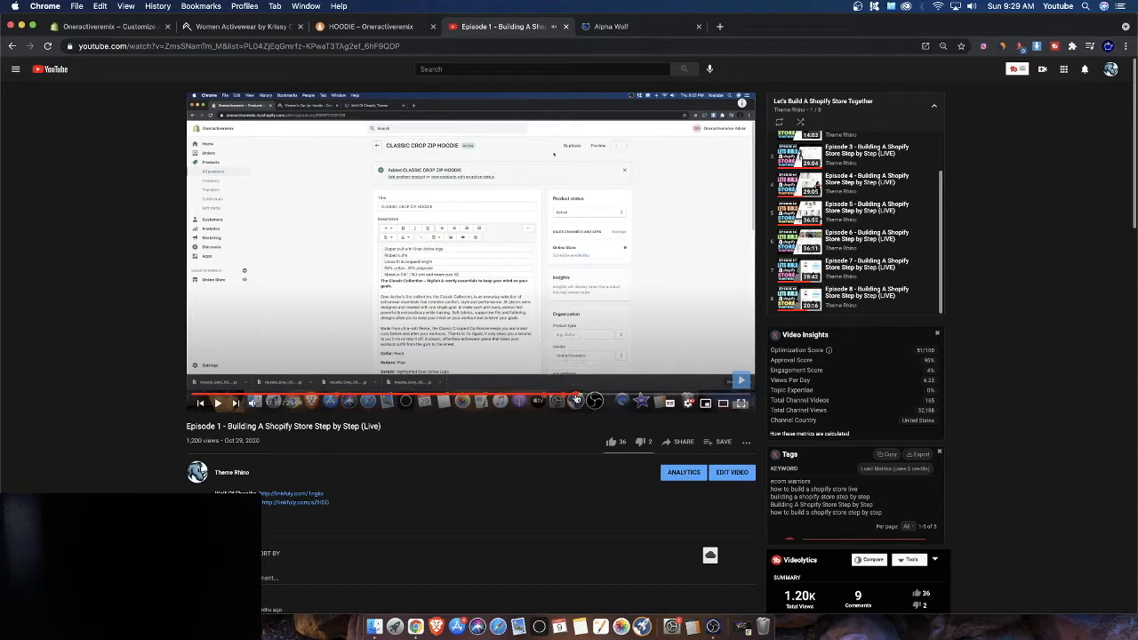
{"action": "left_click", "coordinate": [576, 400]}
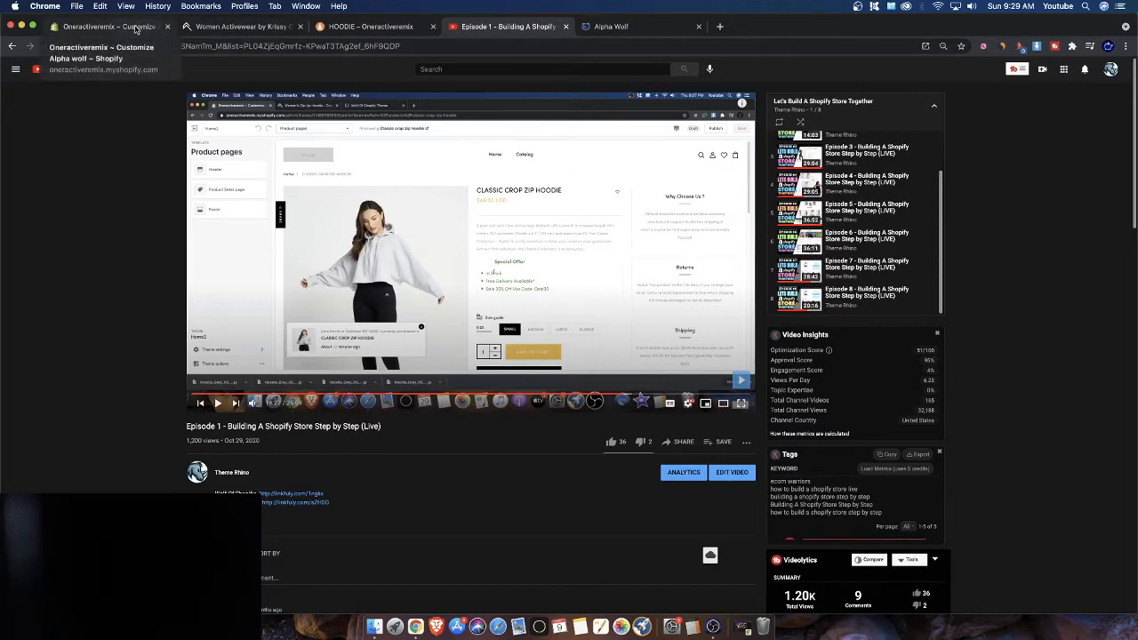
{"action": "scroll", "coordinate": [836, 230], "scroll_direction": "down", "scroll_amount": 3}
{"action": "scroll", "coordinate": [829, 238], "scroll_direction": "up", "scroll_amount": 5}
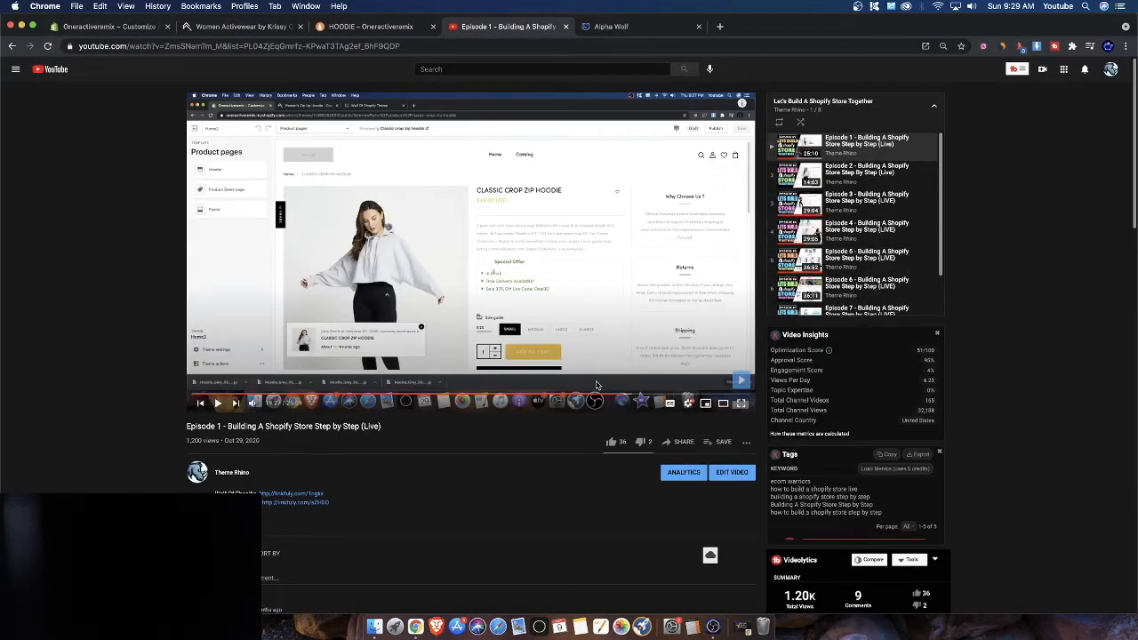
Return to the Shopify theme editor and scroll through the home page preview
{"action": "left_click", "coordinate": [109, 26]}
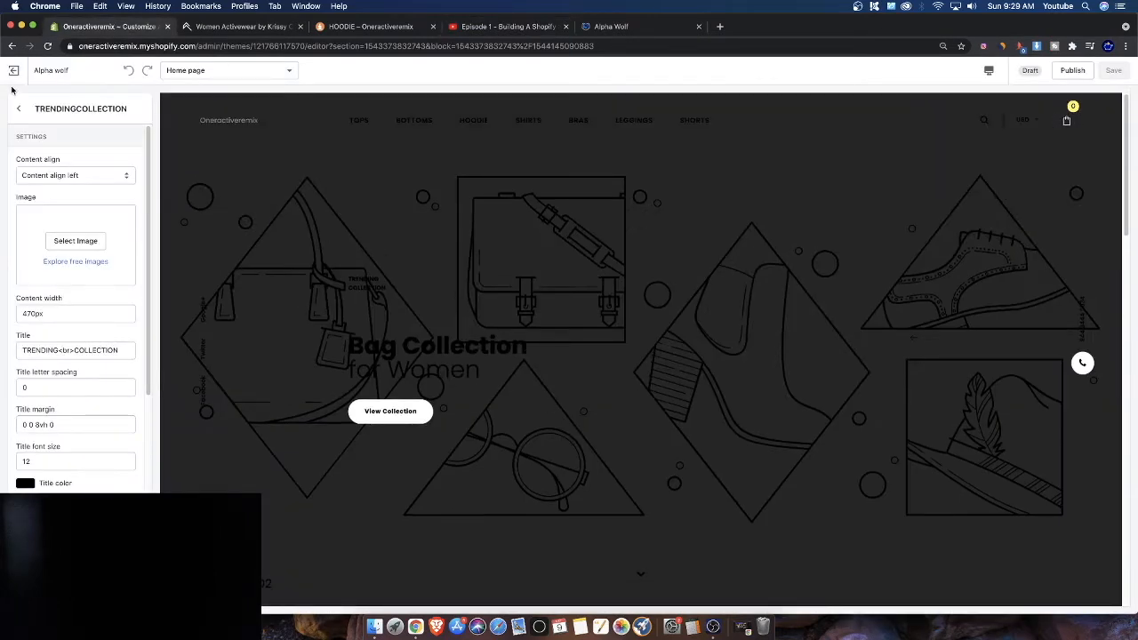
{"action": "left_click", "coordinate": [614, 26]}
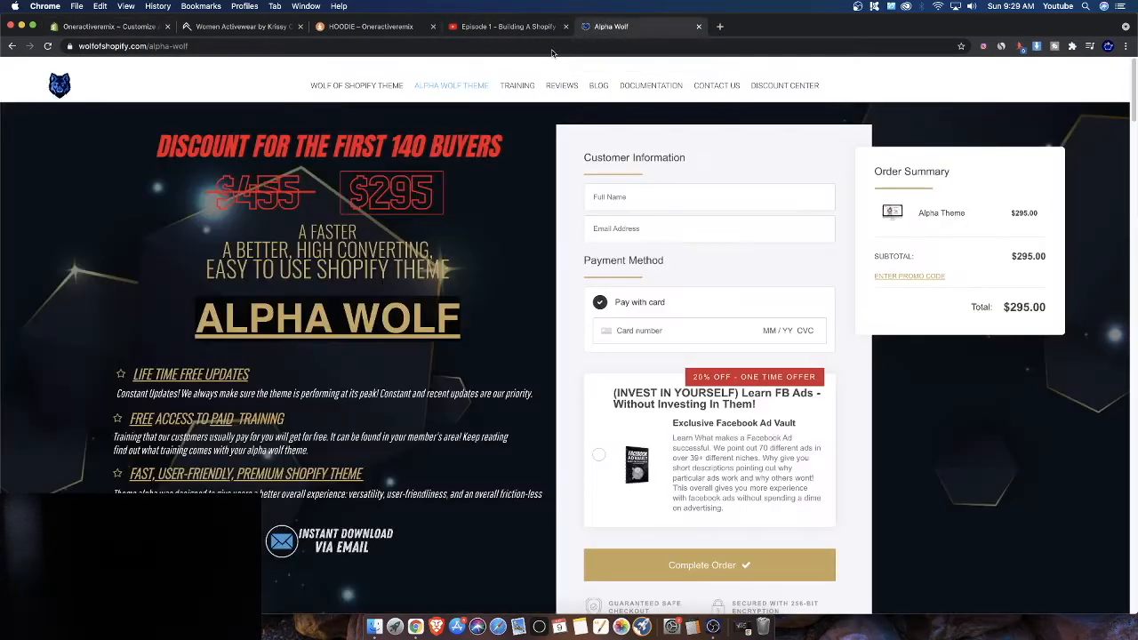
{"action": "left_click", "coordinate": [134, 27]}
{"action": "scroll", "coordinate": [659, 330], "scroll_direction": "down", "scroll_amount": 10}
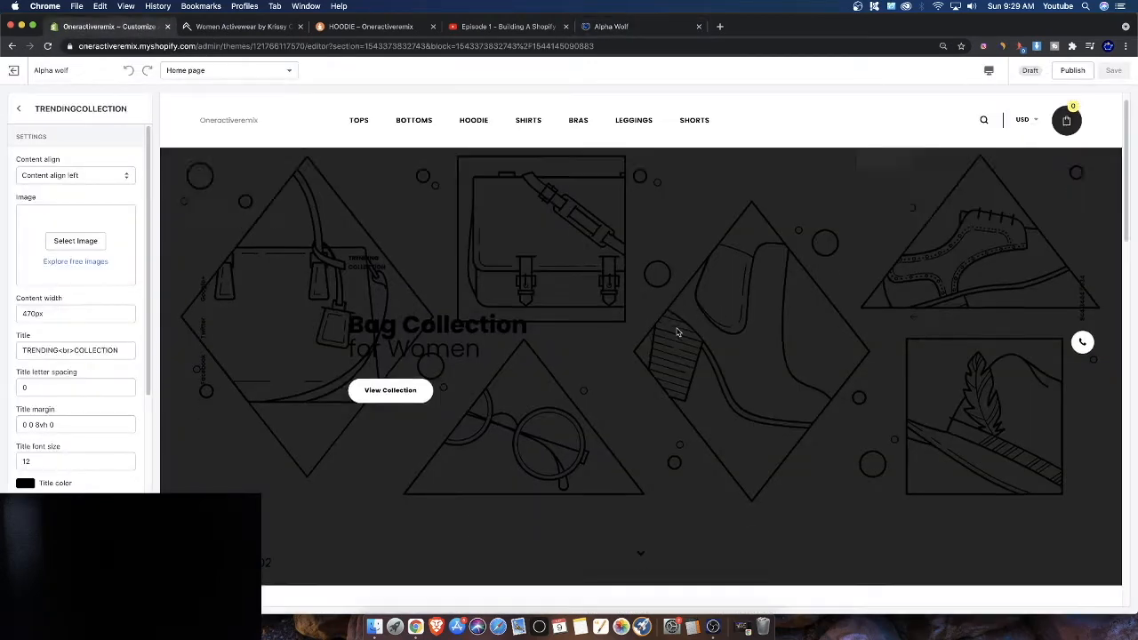
{"action": "scroll", "coordinate": [659, 330], "scroll_direction": "down", "scroll_amount": 5}
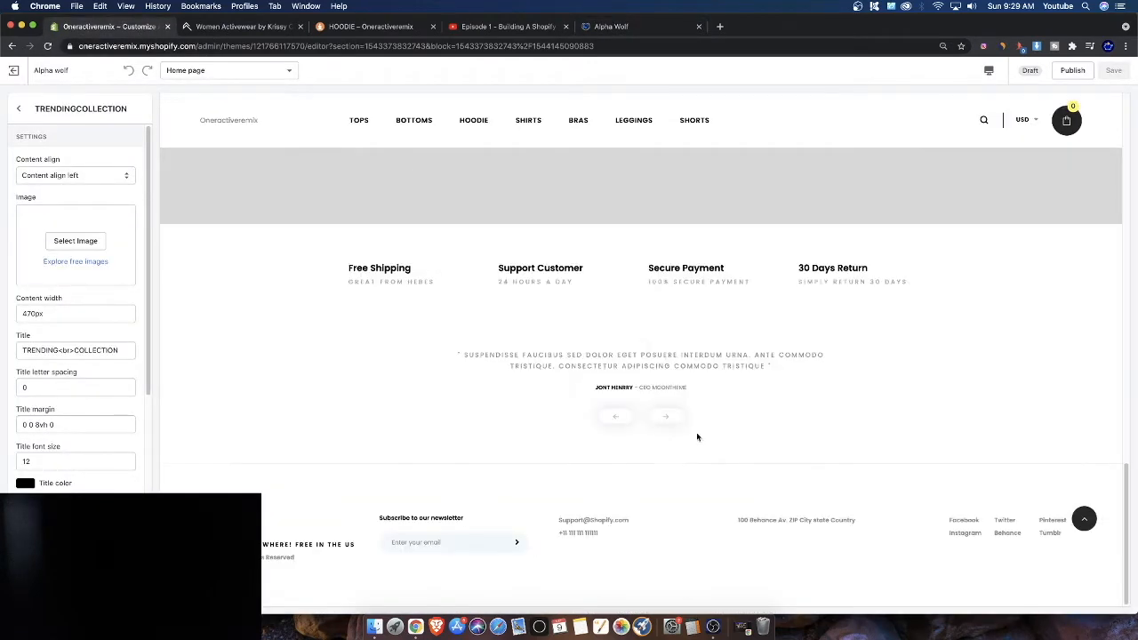
{"action": "scroll", "coordinate": [699, 435], "scroll_direction": "up", "scroll_amount": 15}
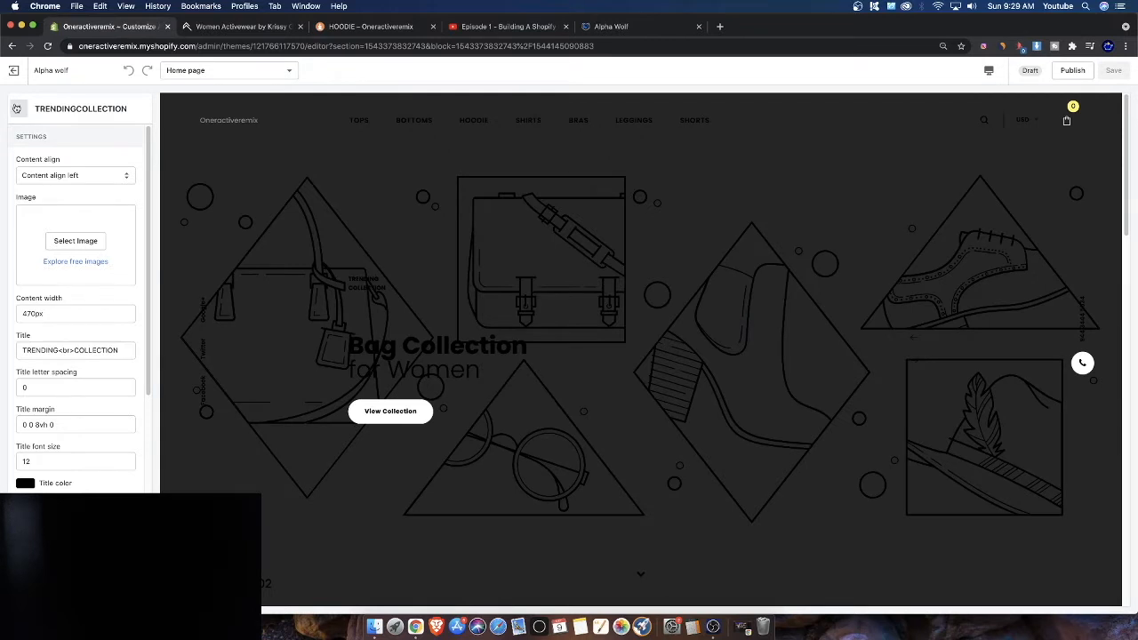
Go back from the TRENDINGCOLLECTION block through the Slideshow settings to the Home page section list
{"action": "left_click", "coordinate": [18, 109]}
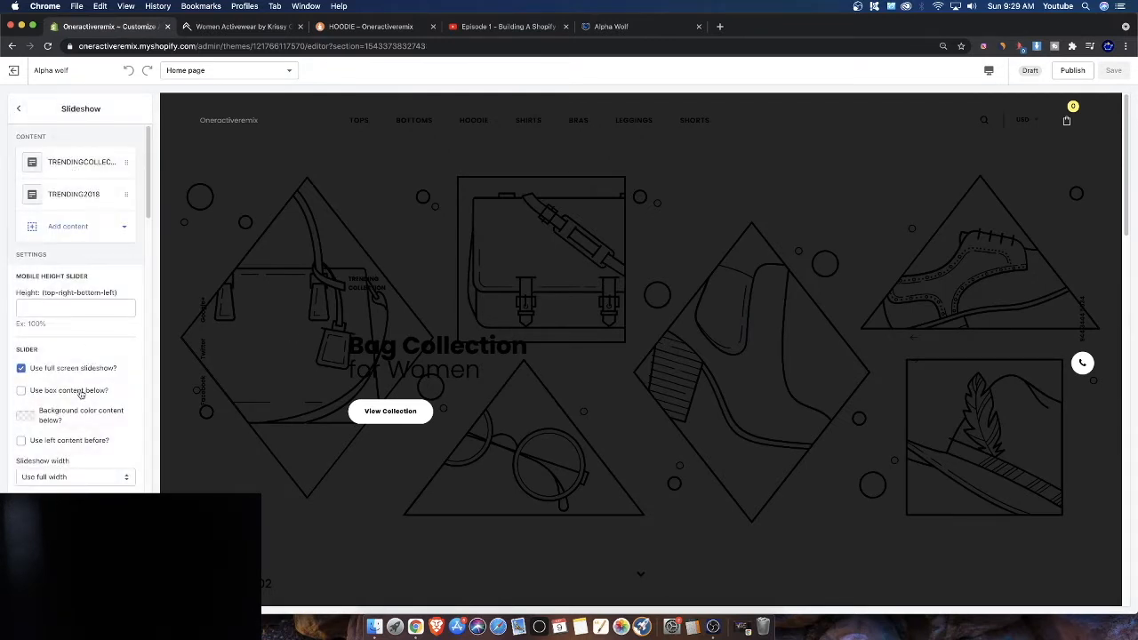
{"action": "scroll", "coordinate": [79, 427], "scroll_direction": "down", "scroll_amount": 5}
{"action": "scroll", "coordinate": [68, 447], "scroll_direction": "down", "scroll_amount": 5}
{"action": "scroll", "coordinate": [69, 295], "scroll_direction": "down", "scroll_amount": 10}
{"action": "left_click", "coordinate": [18, 109]}
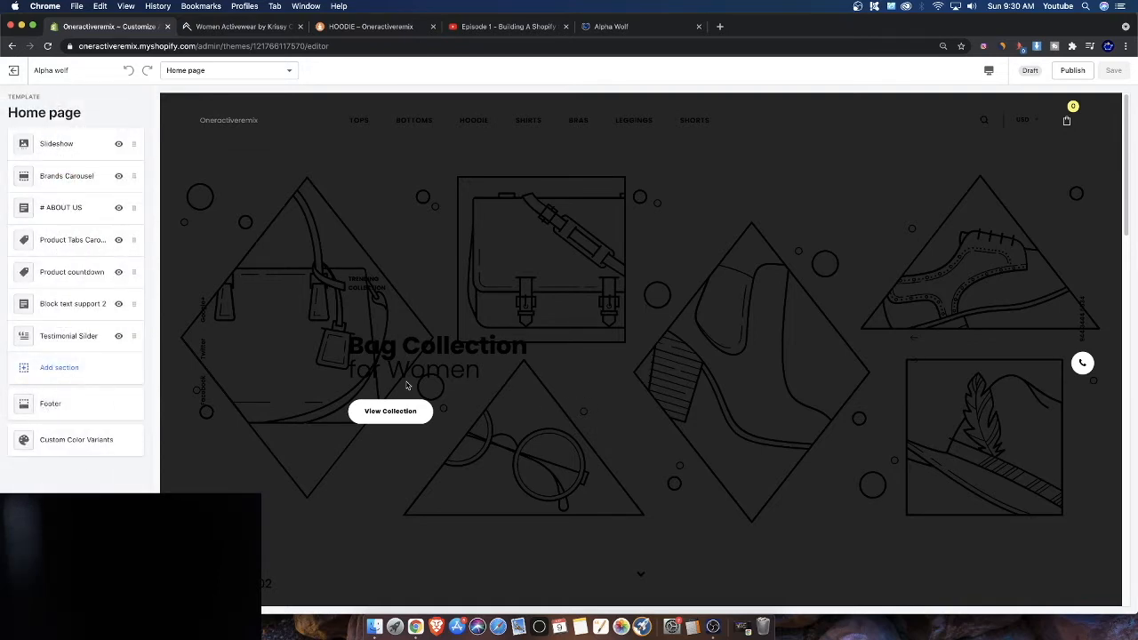
{"action": "scroll", "coordinate": [413, 382], "scroll_direction": "down", "scroll_amount": 10}
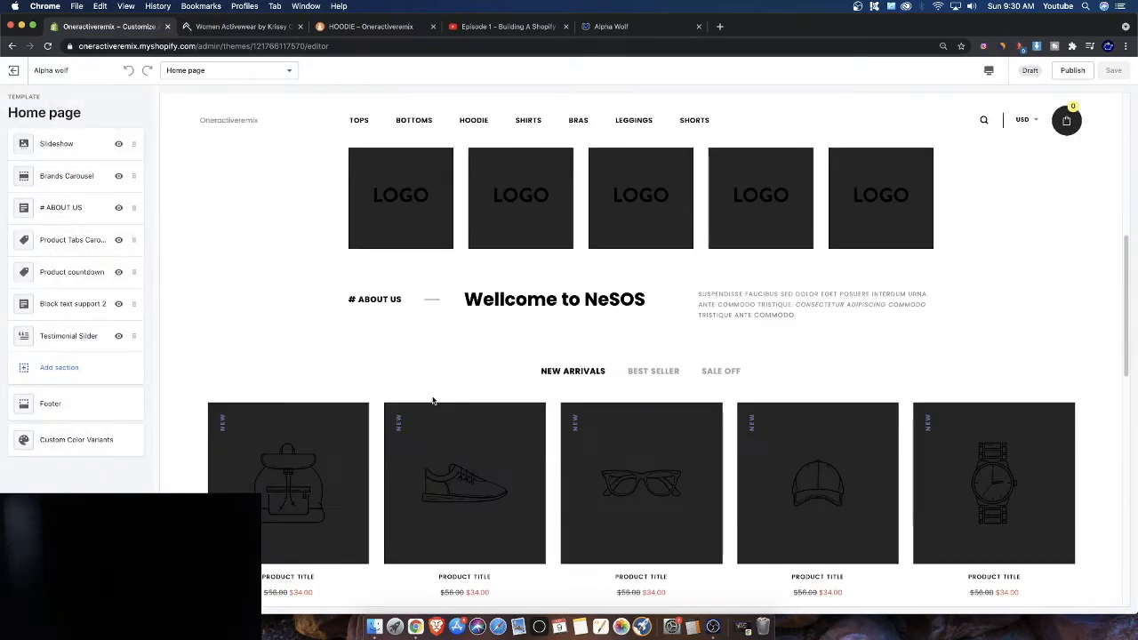
Scroll through the home page preview in the theme editor, from the slideshow to the product tabs
{"action": "scroll", "coordinate": [433, 400], "scroll_direction": "down", "scroll_amount": 5}
{"action": "scroll", "coordinate": [433, 400], "scroll_direction": "up", "scroll_amount": 8}
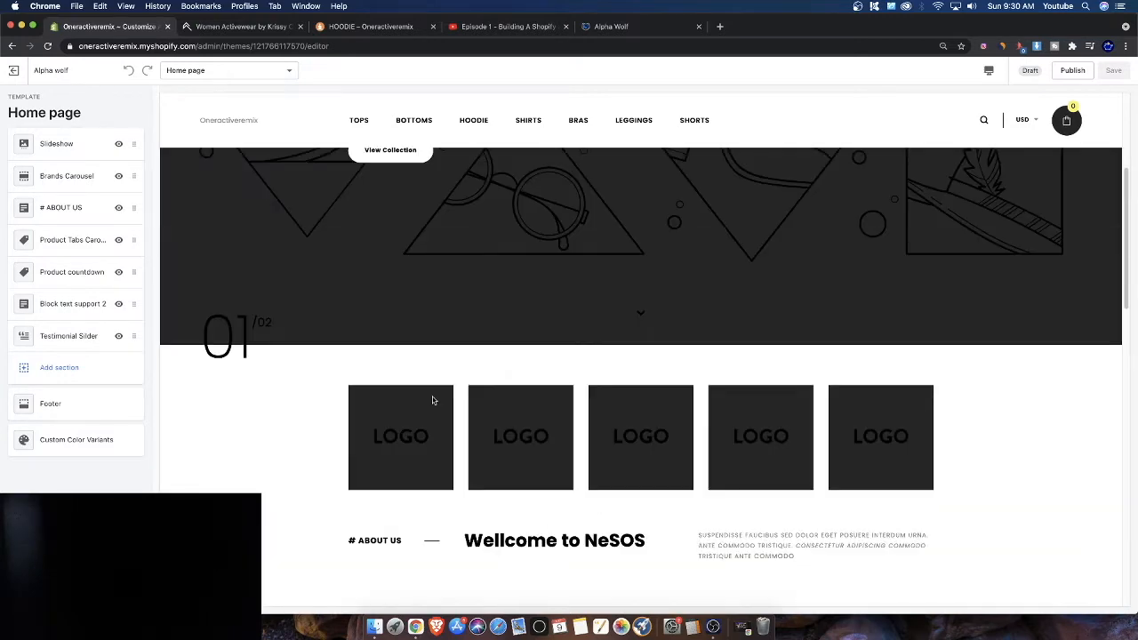
{"action": "scroll", "coordinate": [433, 400], "scroll_direction": "up", "scroll_amount": 5}
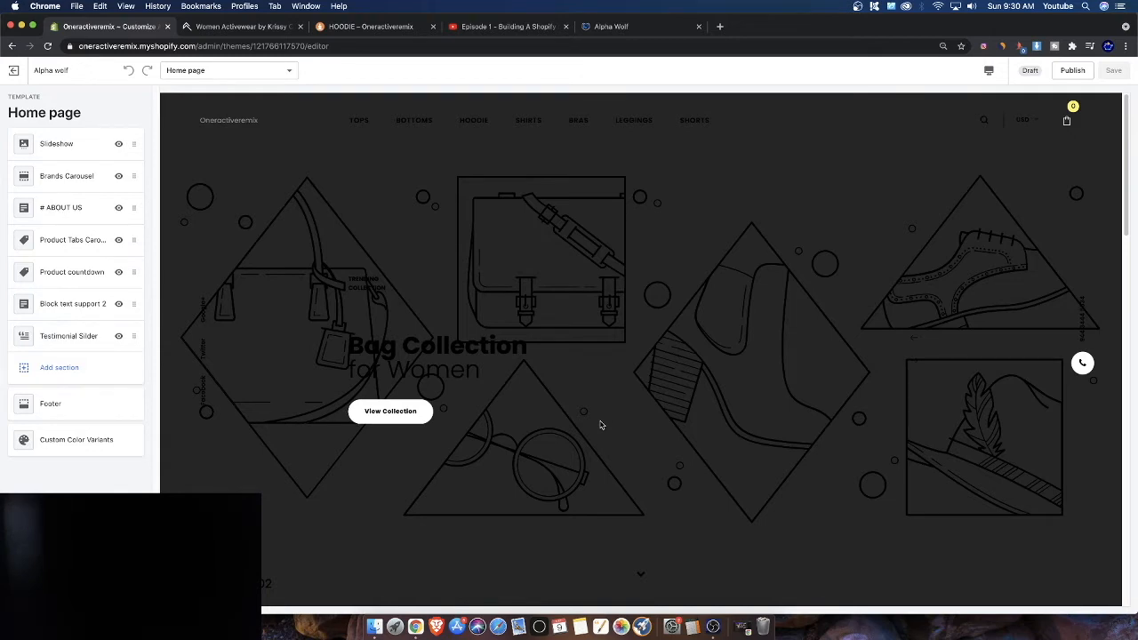
{"action": "scroll", "coordinate": [613, 471], "scroll_direction": "down", "scroll_amount": 2}
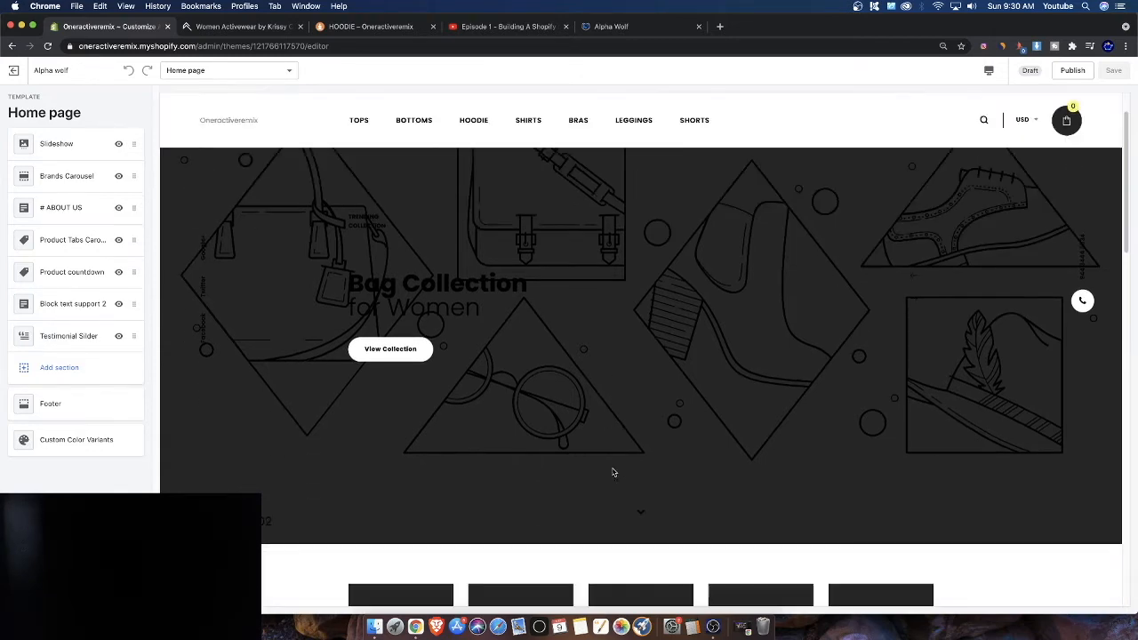
{"action": "scroll", "coordinate": [611, 474], "scroll_direction": "down", "scroll_amount": 3}
{"action": "scroll", "coordinate": [604, 485], "scroll_direction": "up", "scroll_amount": 5}
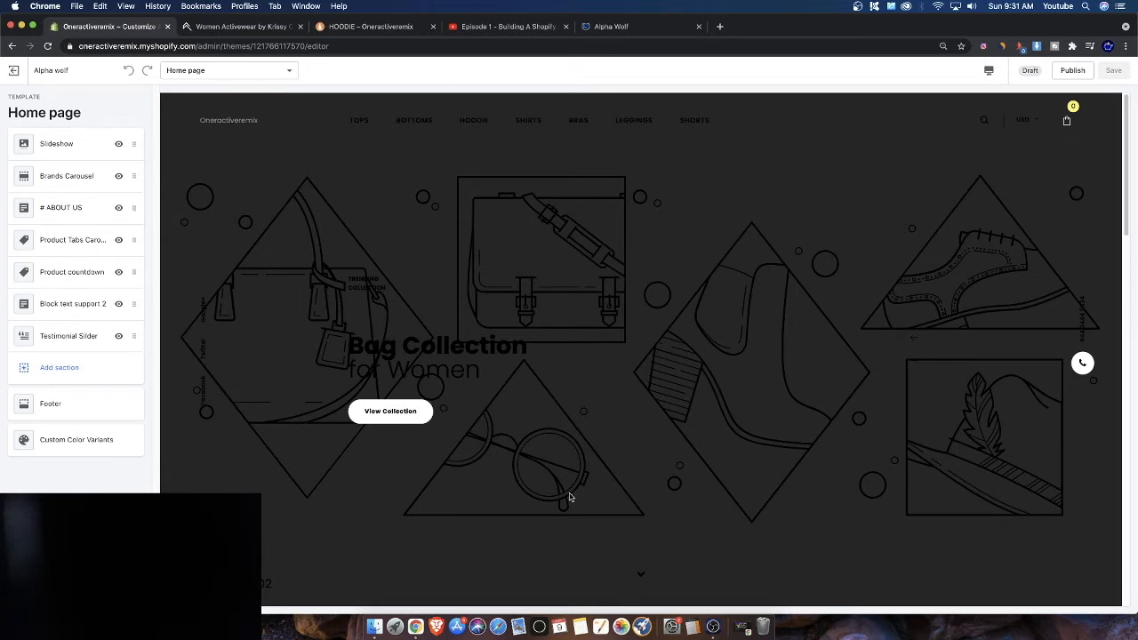
{"action": "left_click_drag", "start_coordinate": [771, 422], "coordinate": [925, 425]}
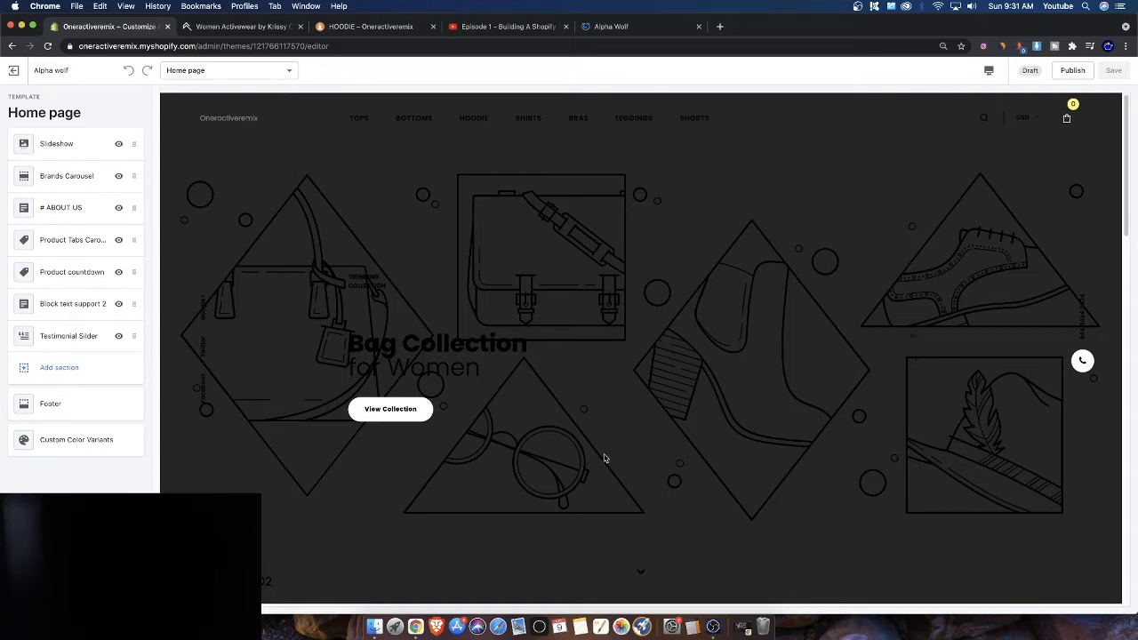
{"action": "scroll", "coordinate": [621, 462], "scroll_direction": "down", "scroll_amount": 1}
{"action": "scroll", "coordinate": [620, 460], "scroll_direction": "up", "scroll_amount": 1}
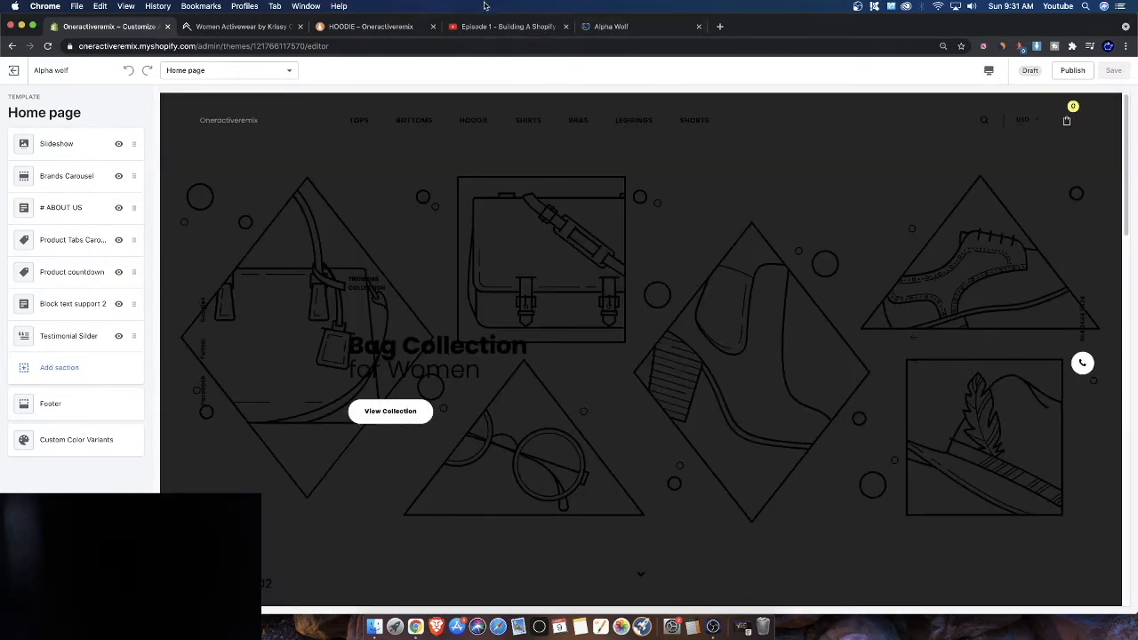
Check the Episode 1 video tab, then scroll through the Oneractive reference homepage's releases and category banners
{"action": "left_click", "coordinate": [480, 28]}
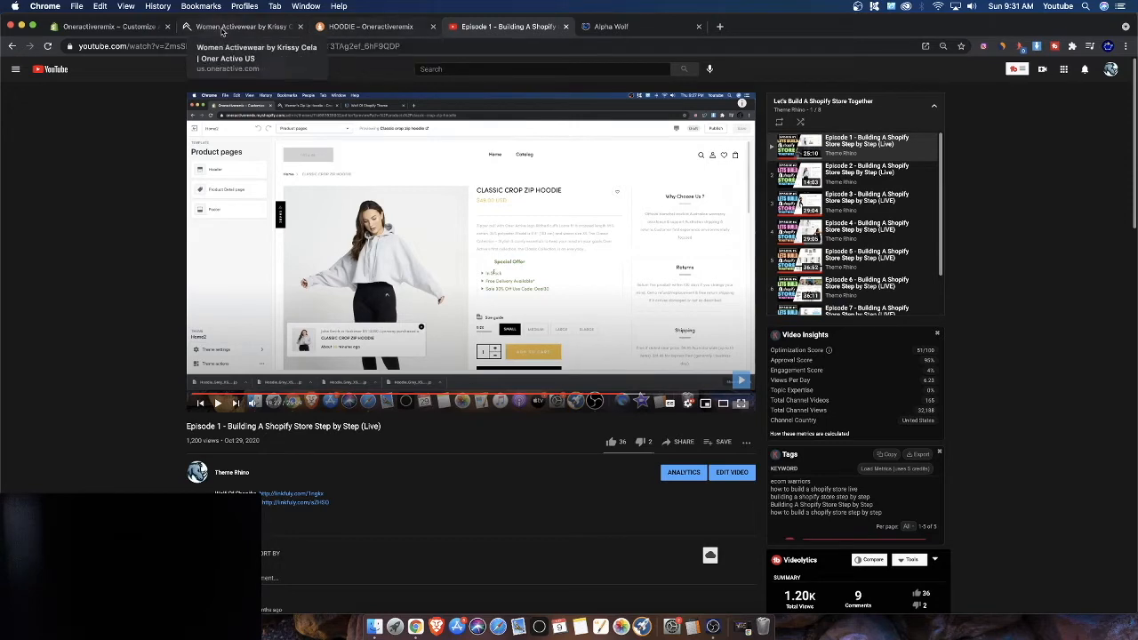
{"action": "left_click", "coordinate": [151, 30]}
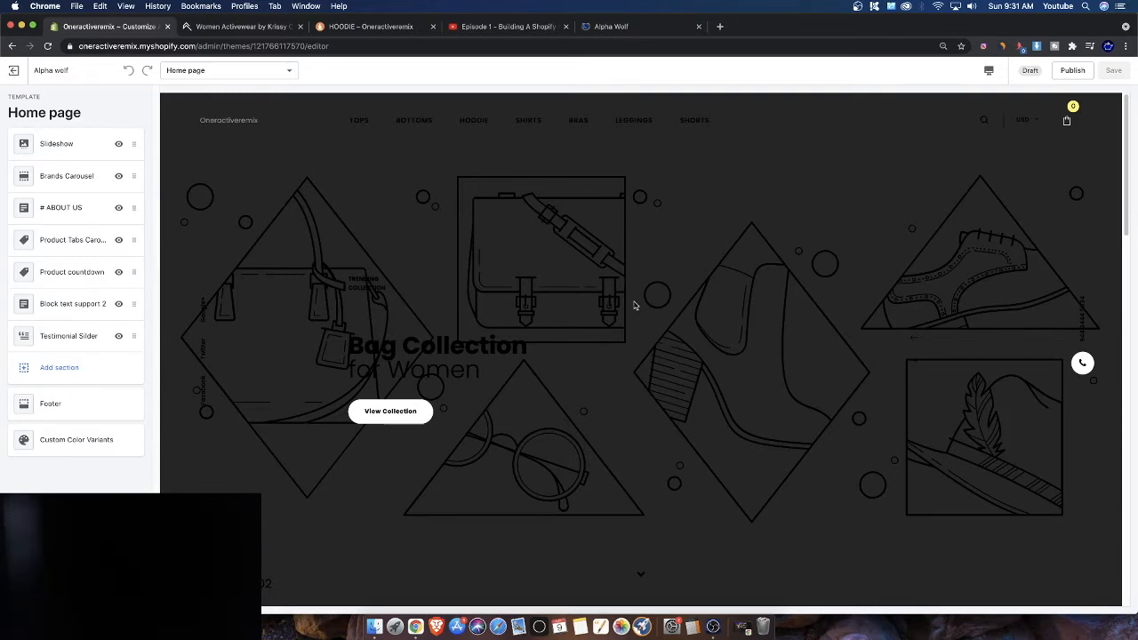
{"action": "left_click", "coordinate": [240, 26]}
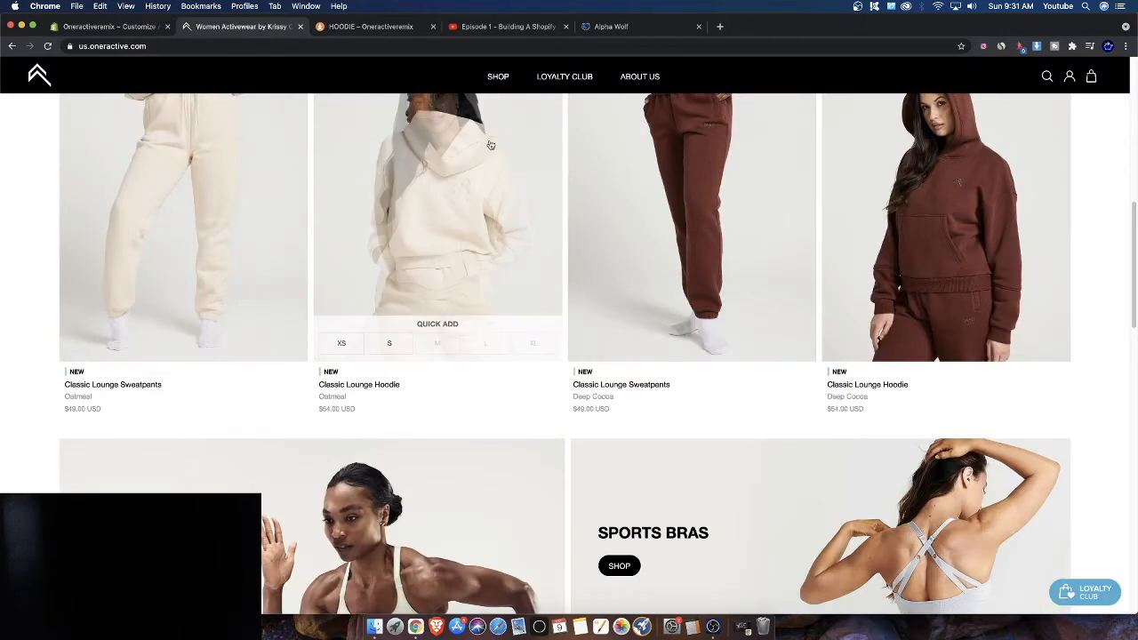
{"action": "scroll", "coordinate": [411, 403], "scroll_direction": "up", "scroll_amount": 10}
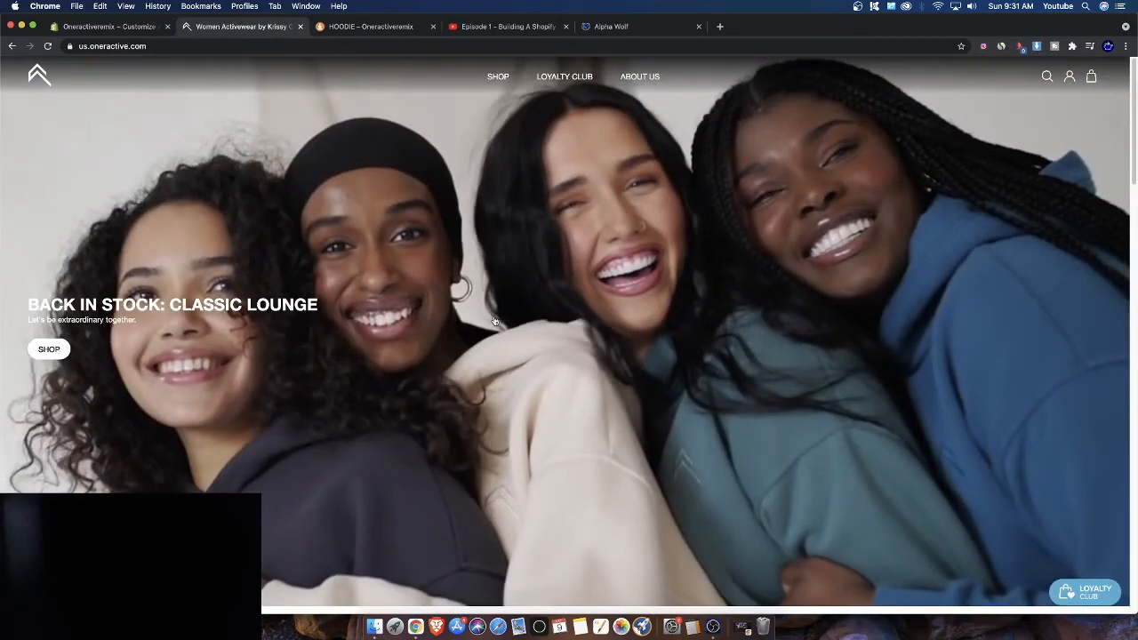
{"action": "scroll", "coordinate": [533, 330], "scroll_direction": "down", "scroll_amount": 7}
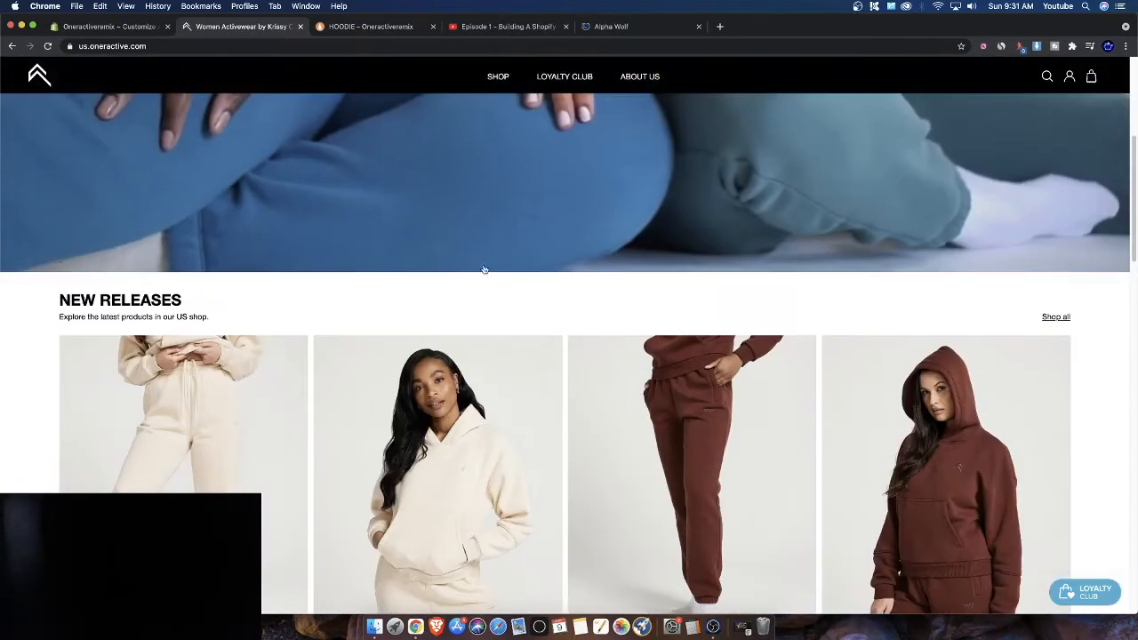
{"action": "scroll", "coordinate": [738, 354], "scroll_direction": "down", "scroll_amount": 3}
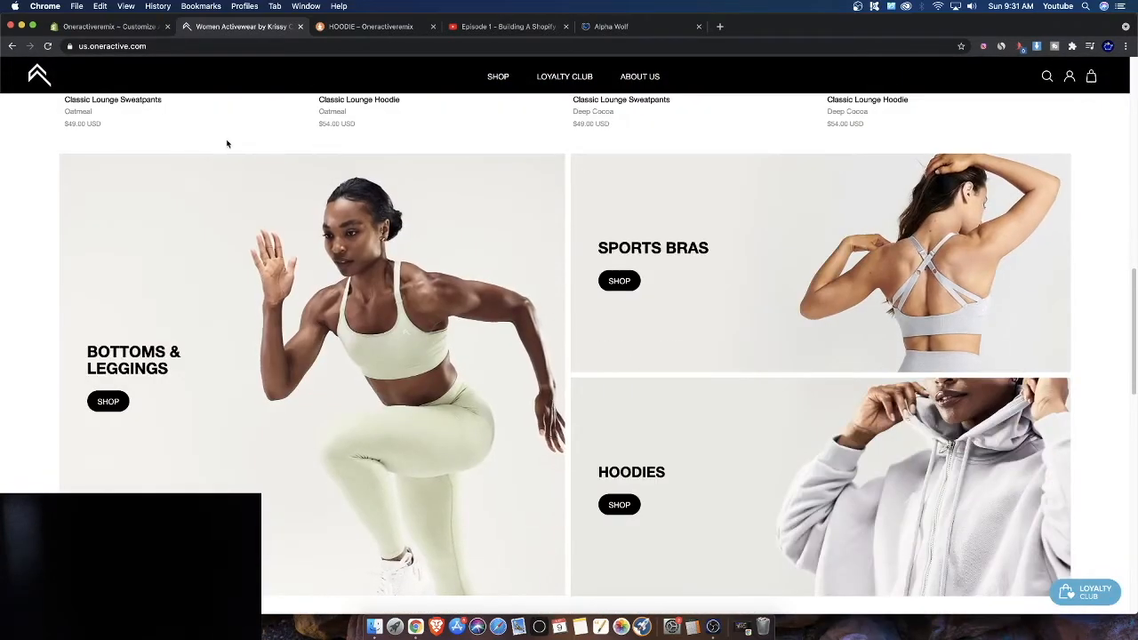
{"action": "scroll", "coordinate": [703, 453], "scroll_direction": "down", "scroll_amount": 10}
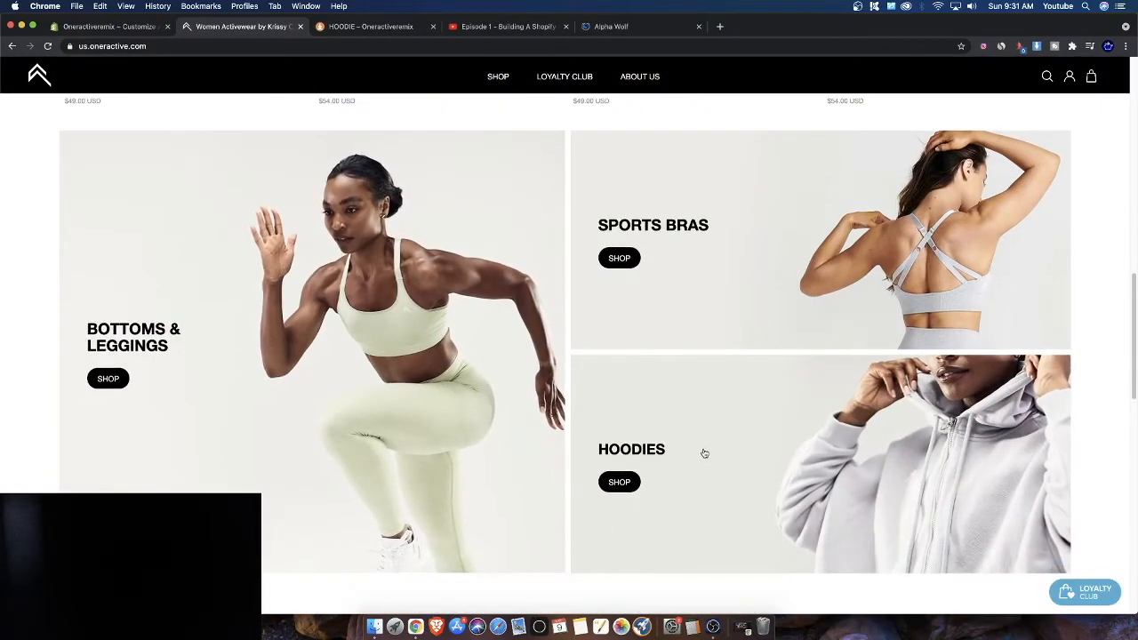
{"action": "scroll", "coordinate": [279, 361], "scroll_direction": "up", "scroll_amount": 10}
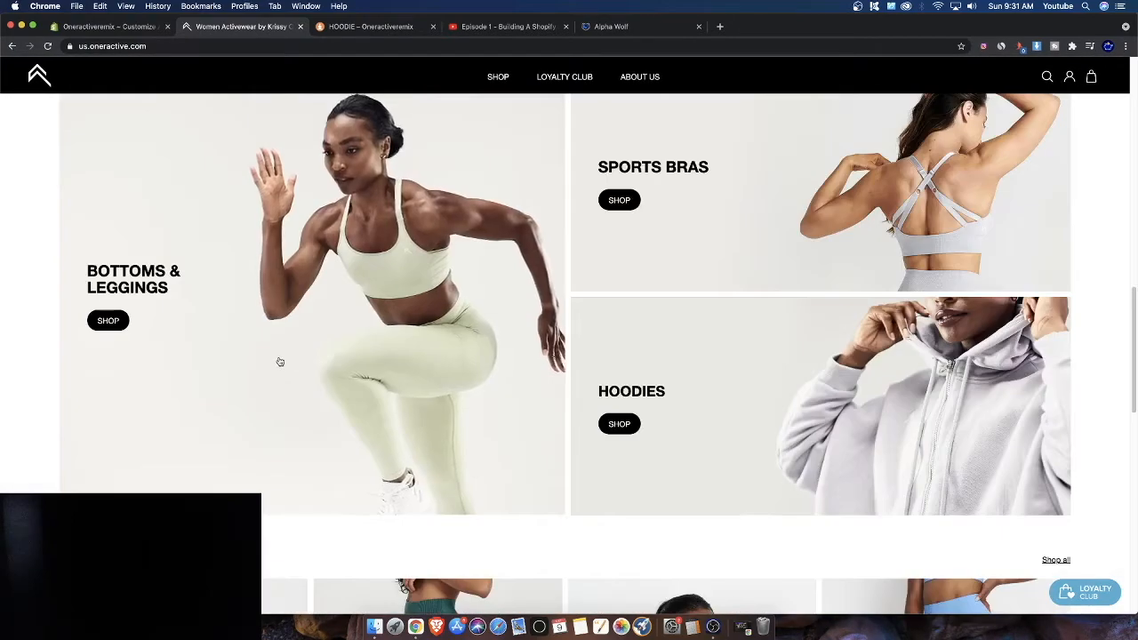
Back in the theme editor, browse the image library for the Slideshow's TRENDINGCOLLECTION block, then return to the Home page sections
{"action": "left_click", "coordinate": [106, 27]}
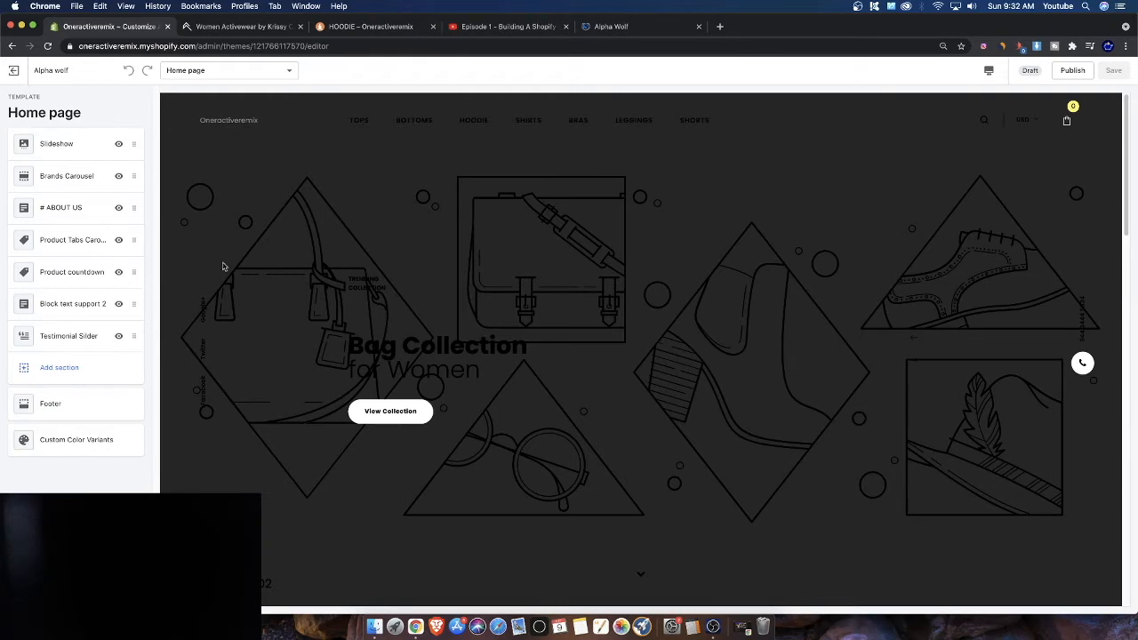
{"action": "left_click", "coordinate": [78, 143]}
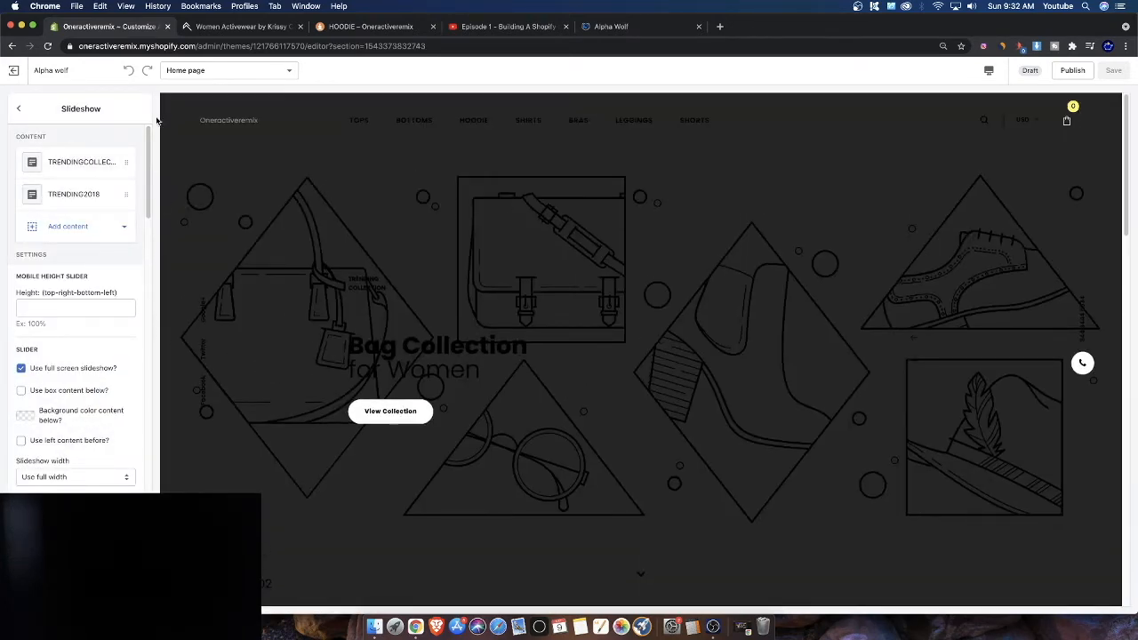
{"action": "left_click", "coordinate": [51, 163]}
{"action": "left_click", "coordinate": [76, 241]}
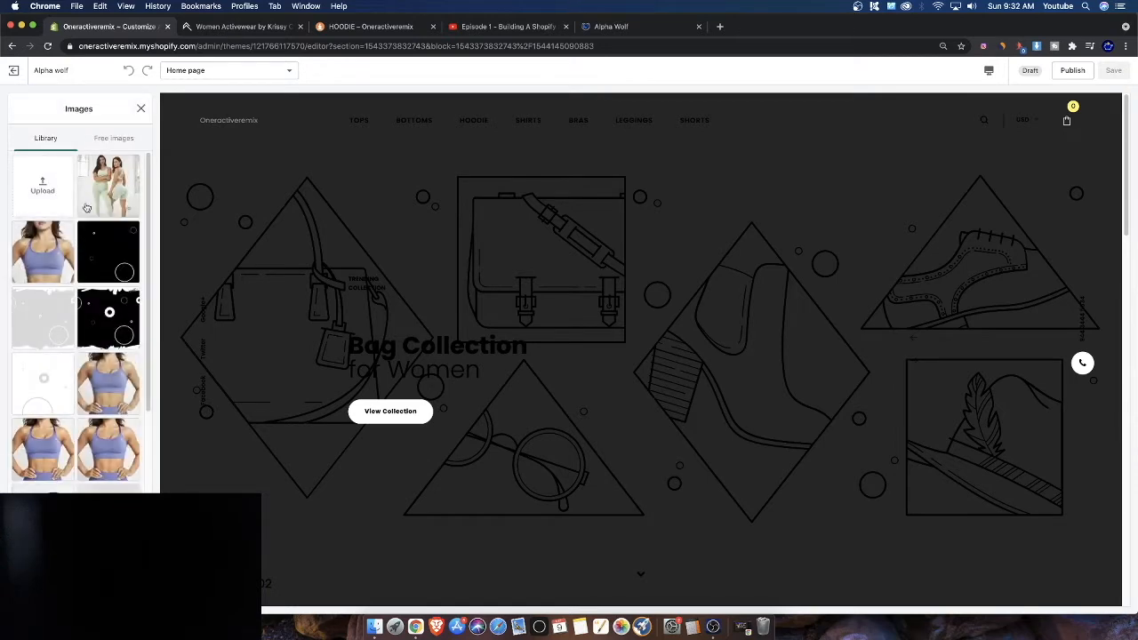
{"action": "scroll", "coordinate": [147, 489], "scroll_direction": "down", "scroll_amount": 1}
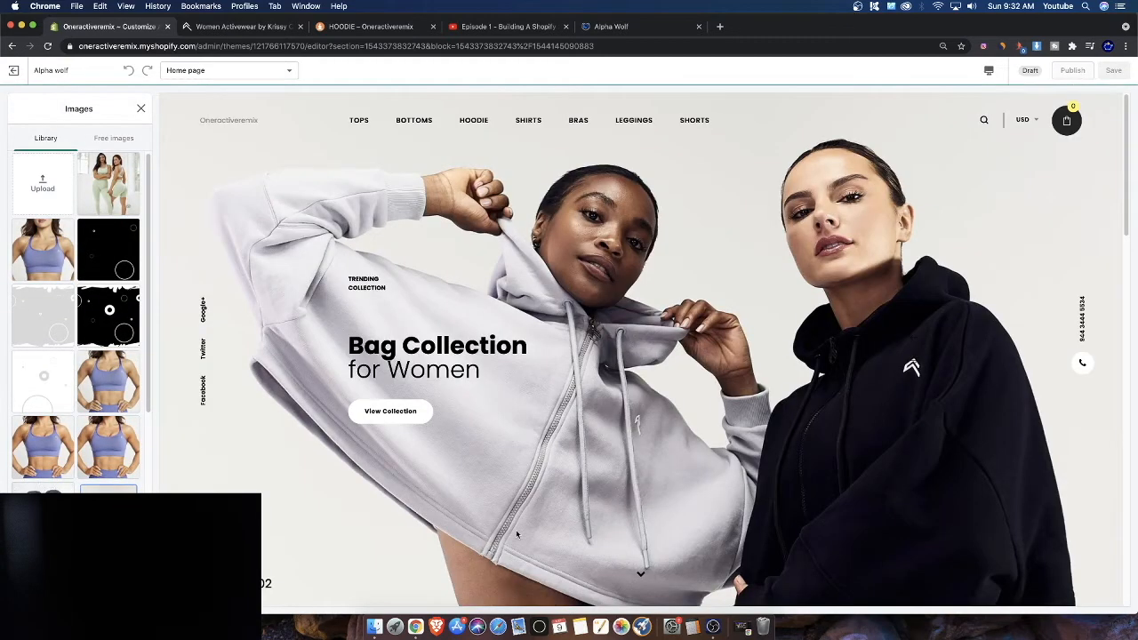
{"action": "scroll", "coordinate": [604, 312], "scroll_direction": "down", "scroll_amount": 3}
{"action": "scroll", "coordinate": [600, 307], "scroll_direction": "up", "scroll_amount": 3}
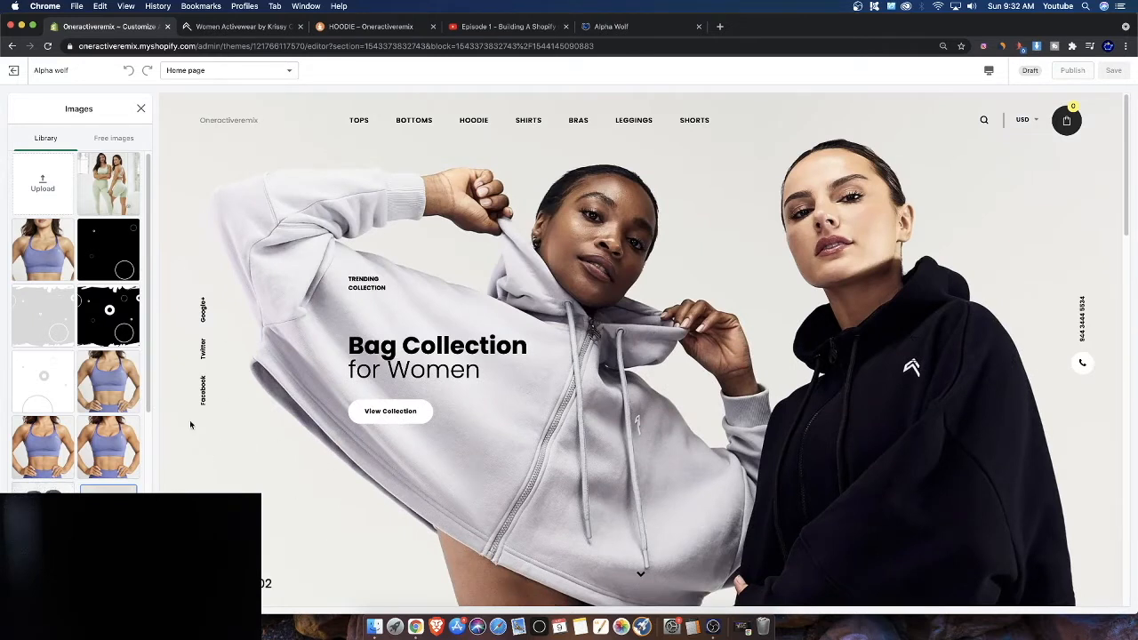
{"action": "left_click", "coordinate": [140, 107]}
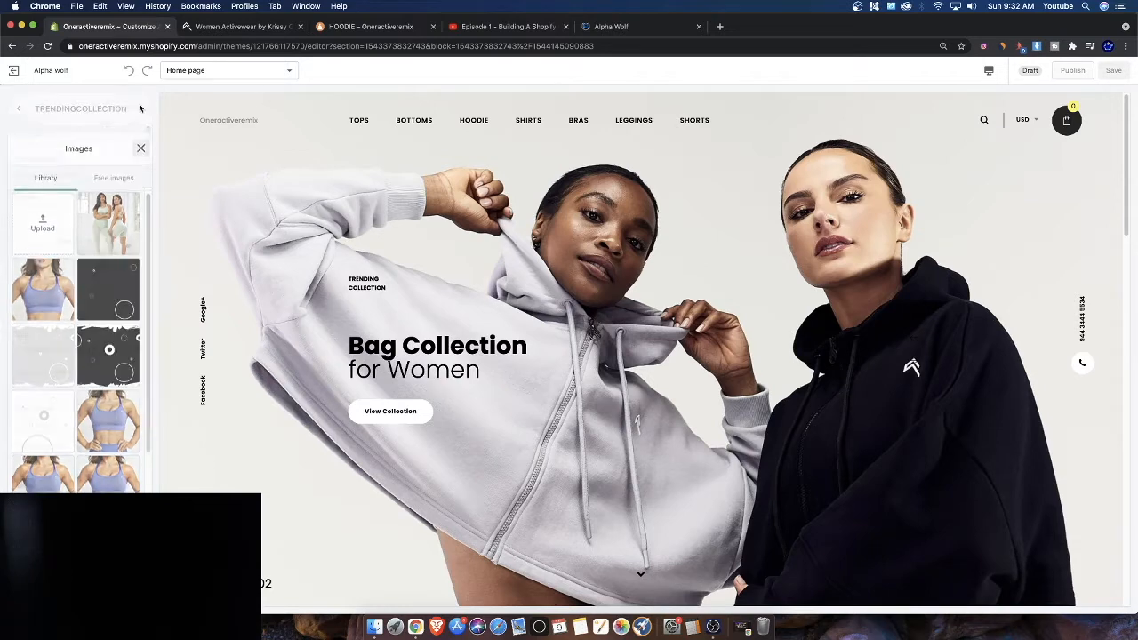
{"action": "left_click", "coordinate": [25, 110]}
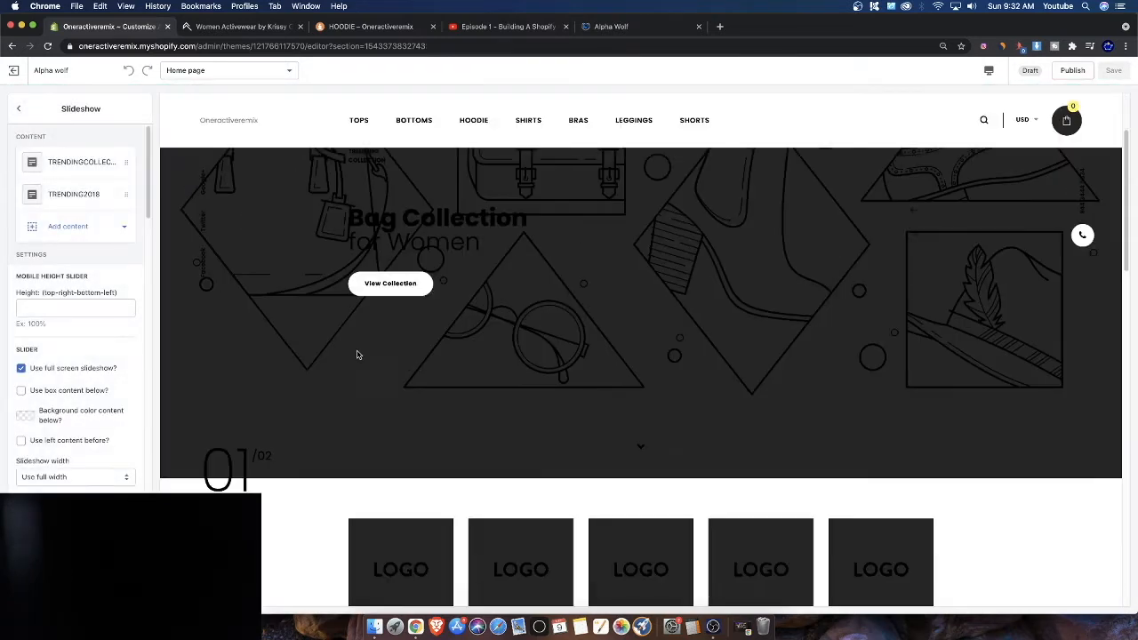
{"action": "scroll", "coordinate": [400, 355], "scroll_direction": "down", "scroll_amount": 10}
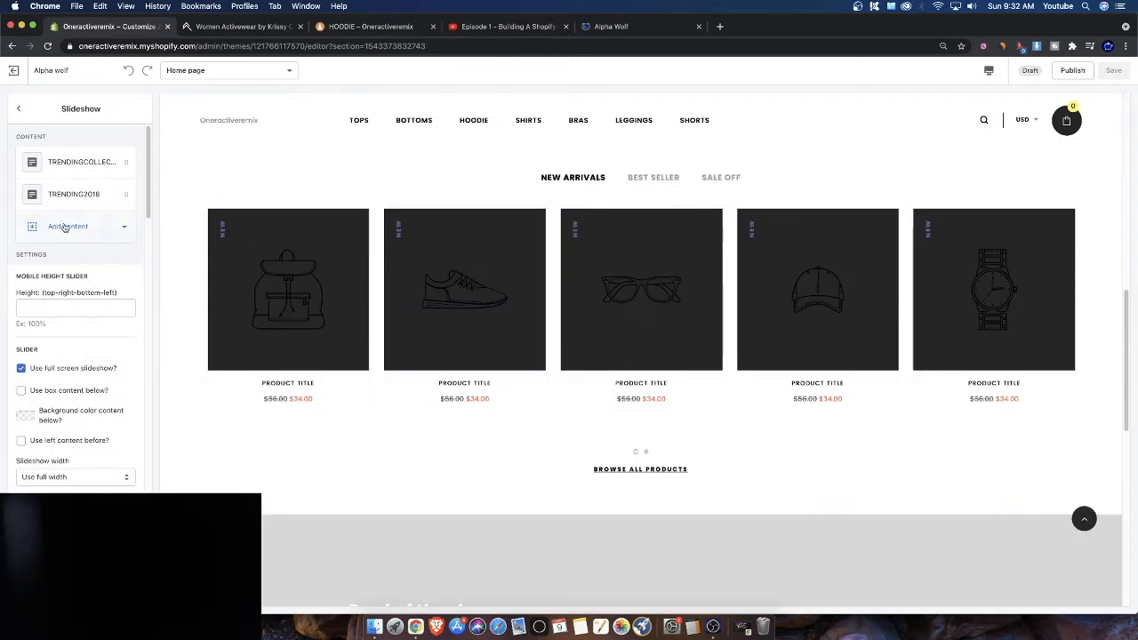
{"action": "left_click", "coordinate": [21, 108]}
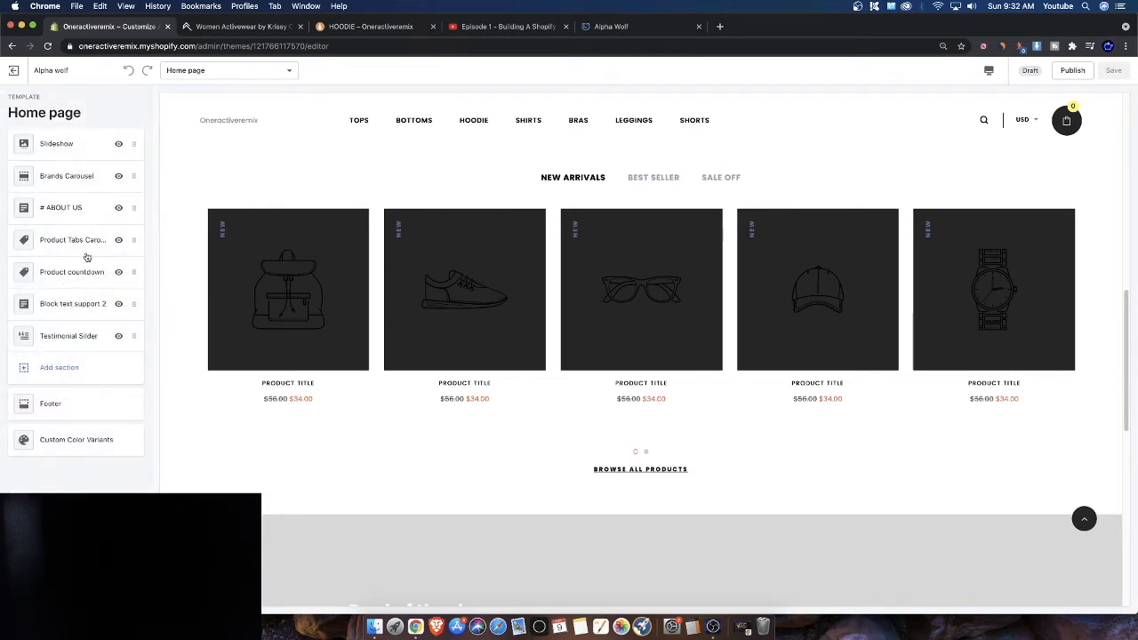
Remove the Brands Carousel section from the home page
{"action": "scroll", "coordinate": [297, 267], "scroll_direction": "up", "scroll_amount": 5}
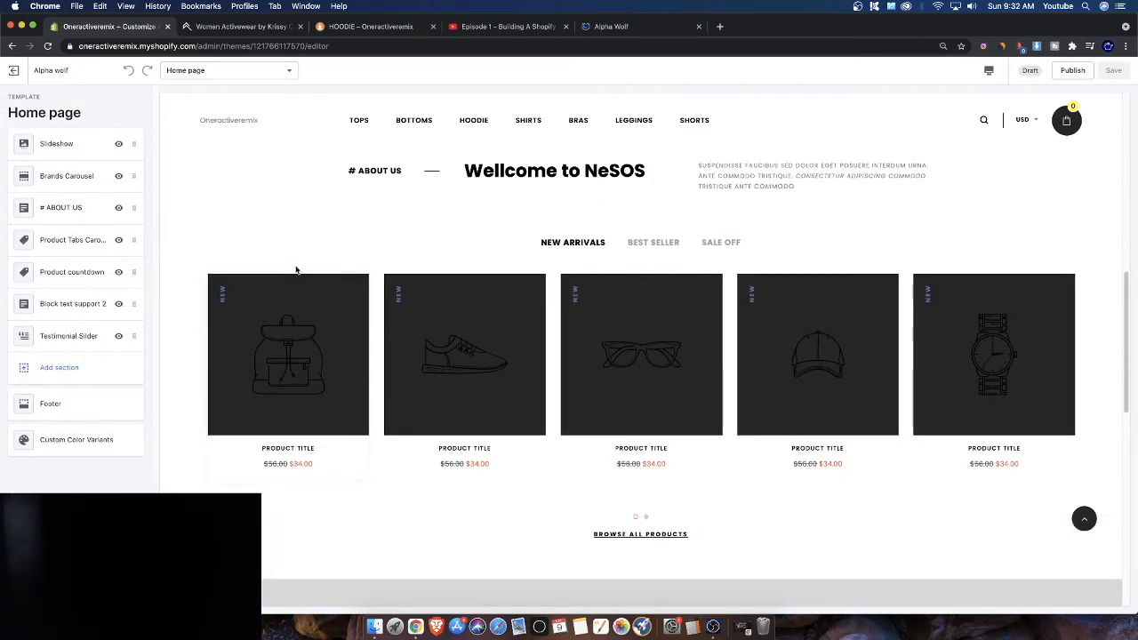
{"action": "scroll", "coordinate": [521, 343], "scroll_direction": "down", "scroll_amount": 5}
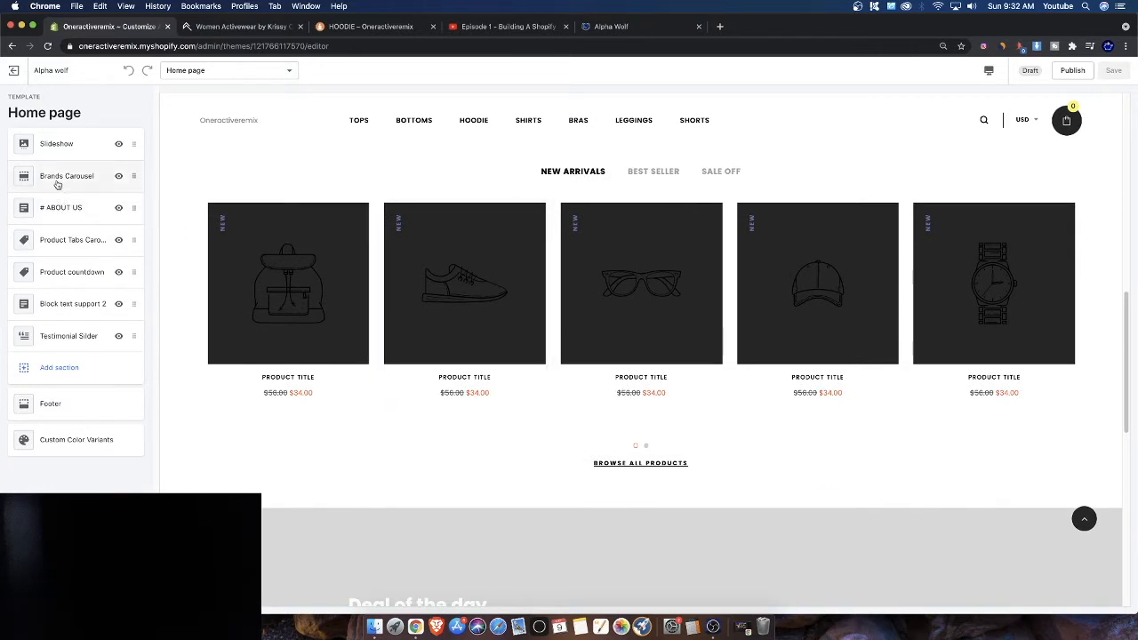
{"action": "left_click", "coordinate": [57, 177]}
{"action": "scroll", "coordinate": [75, 311], "scroll_direction": "down", "scroll_amount": 5}
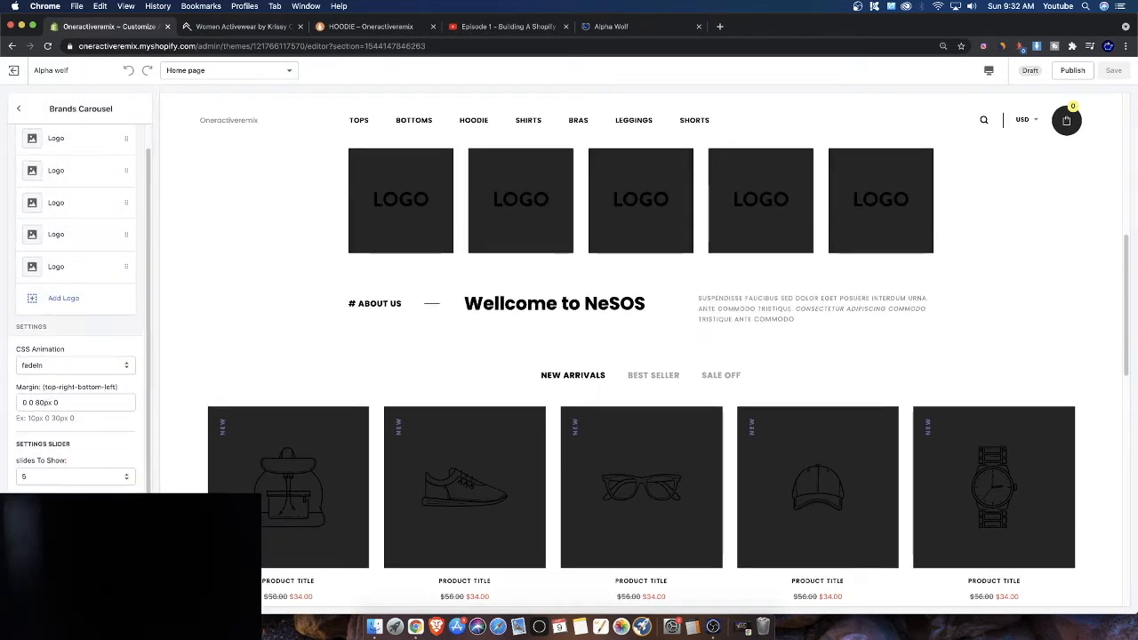
{"action": "left_click", "coordinate": [76, 471]}
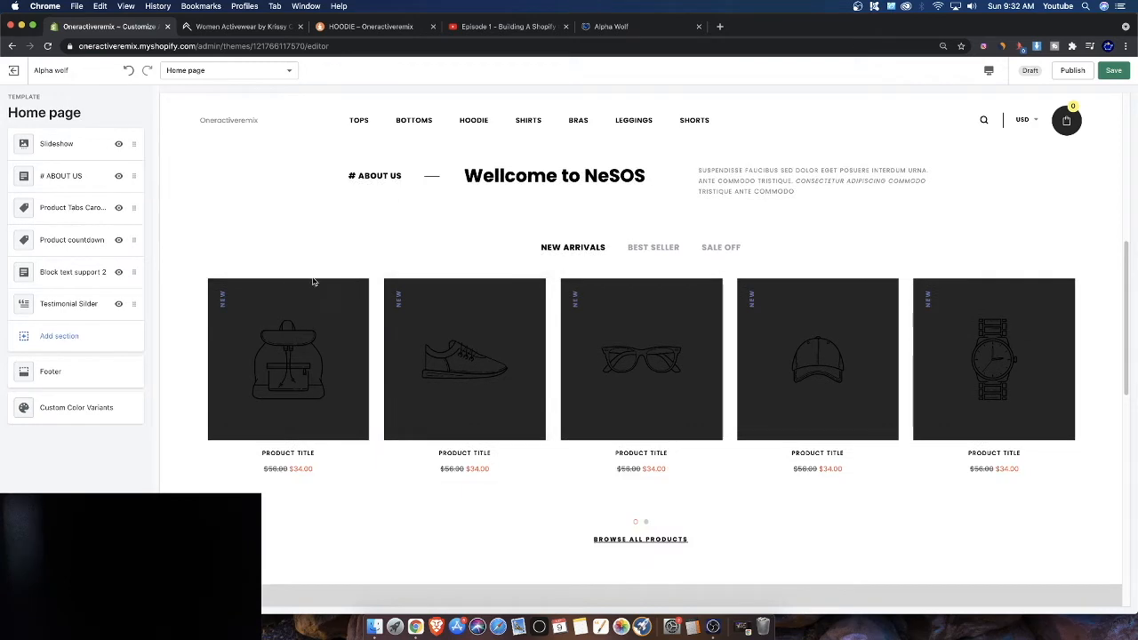
Remove the # ABOUT US section from the home page
{"action": "scroll", "coordinate": [382, 342], "scroll_direction": "up", "scroll_amount": 5}
{"action": "left_click", "coordinate": [60, 178]}
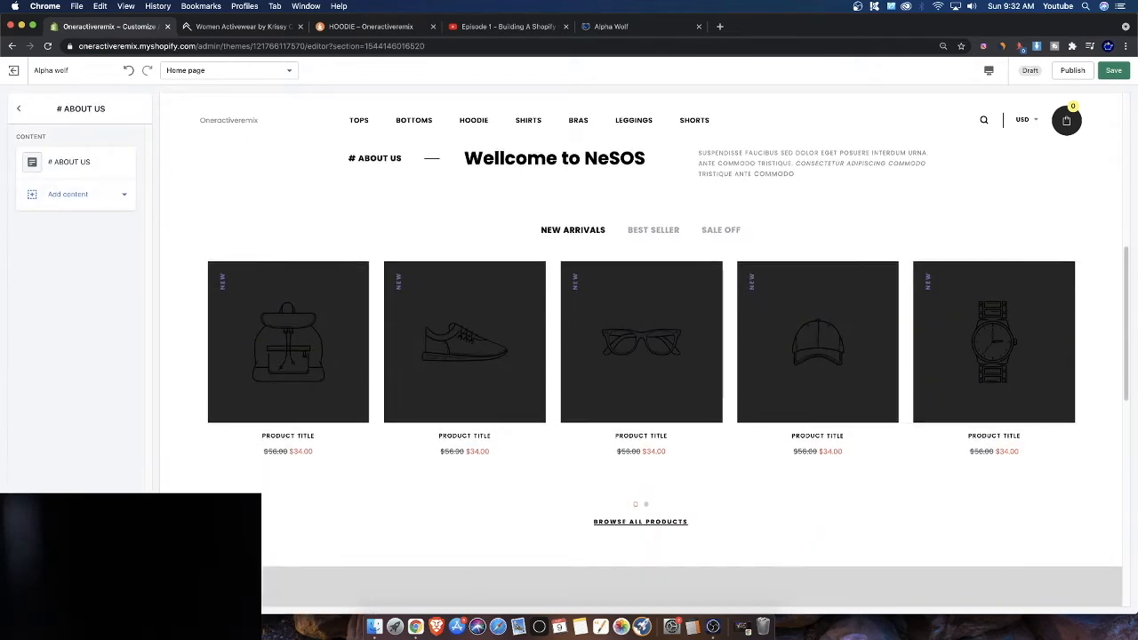
{"action": "left_click", "coordinate": [75, 590]}
{"action": "scroll", "coordinate": [382, 464], "scroll_direction": "up", "scroll_amount": 2}
{"action": "scroll", "coordinate": [300, 433], "scroll_direction": "down", "scroll_amount": 1}
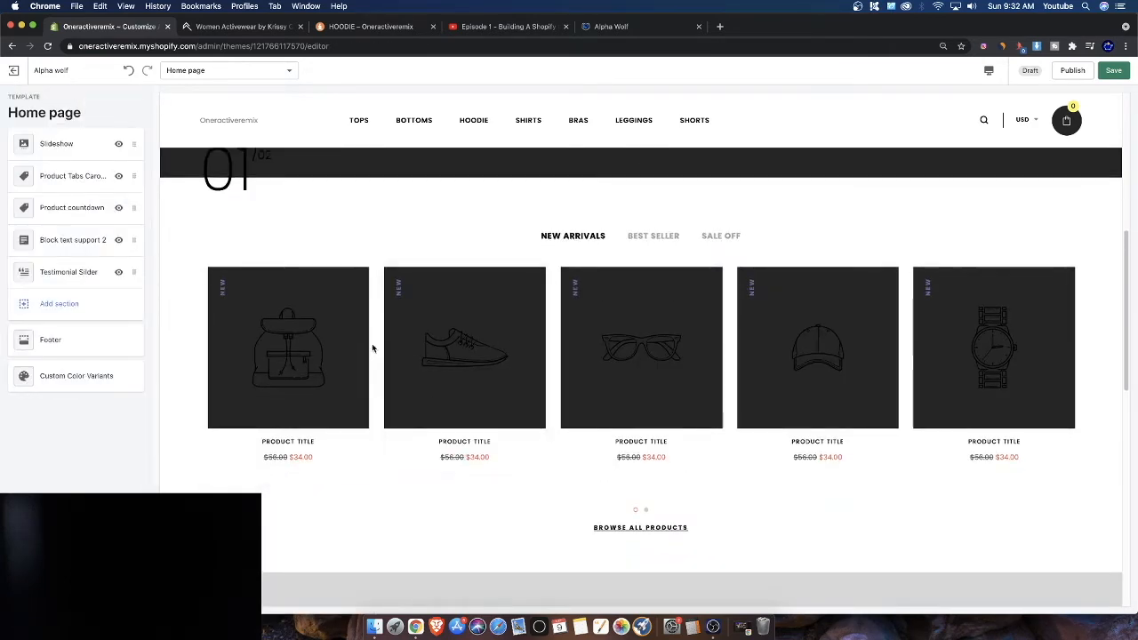
Open the collection picker for the Product Tabs Carousel's NEW ARRIVALS tab and close it without choosing
{"action": "left_click", "coordinate": [77, 176]}
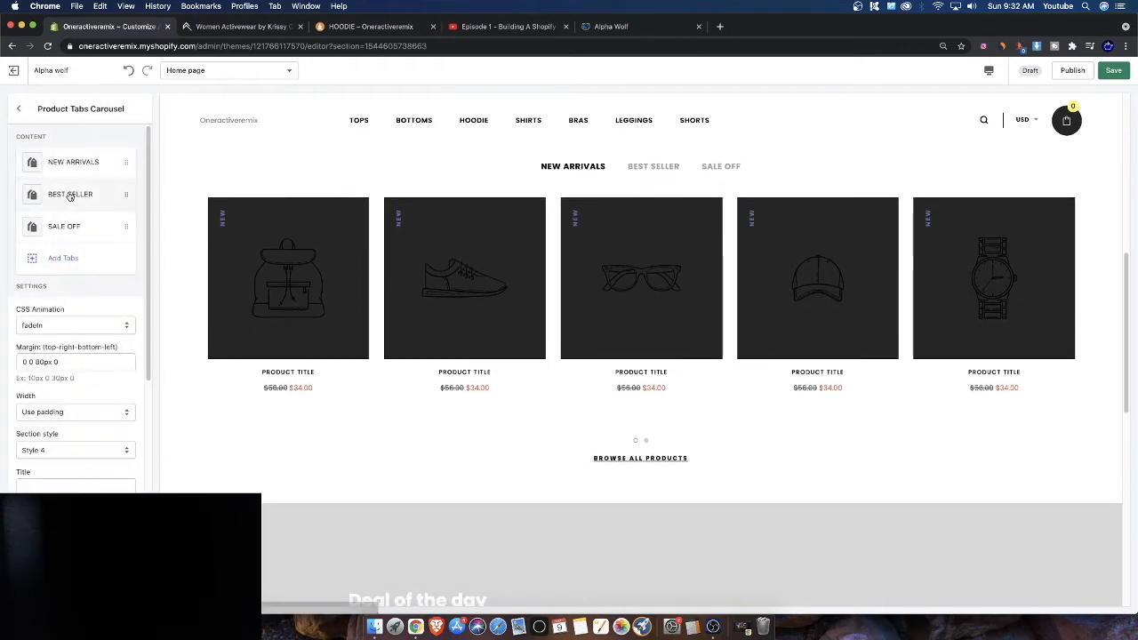
{"action": "left_click", "coordinate": [54, 161]}
{"action": "left_click", "coordinate": [100, 249]}
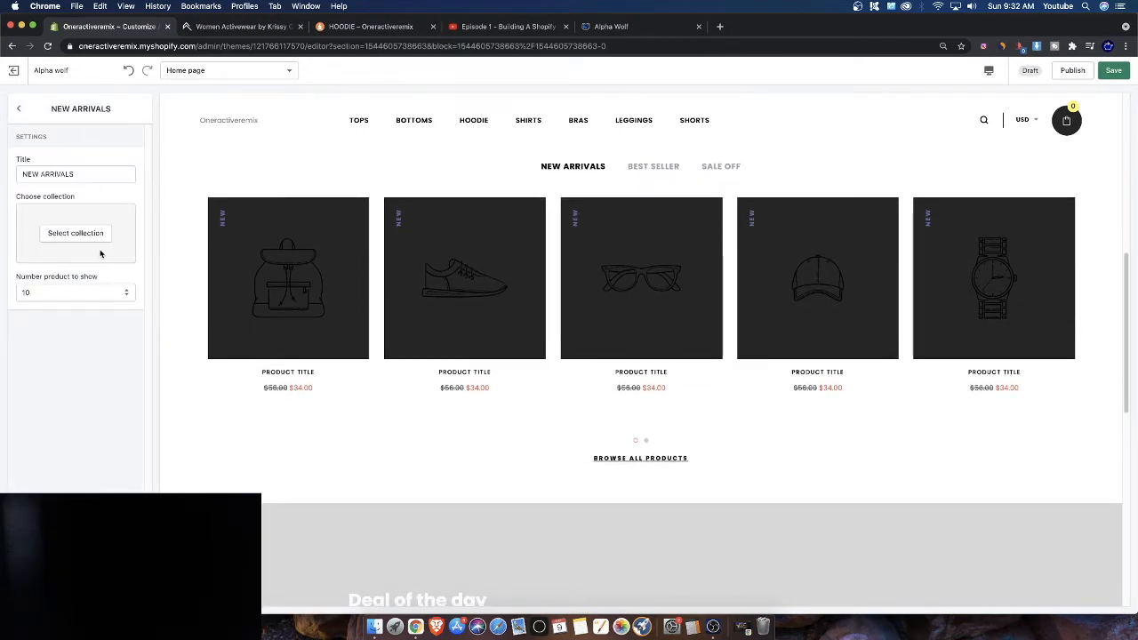
{"action": "left_click", "coordinate": [77, 233]}
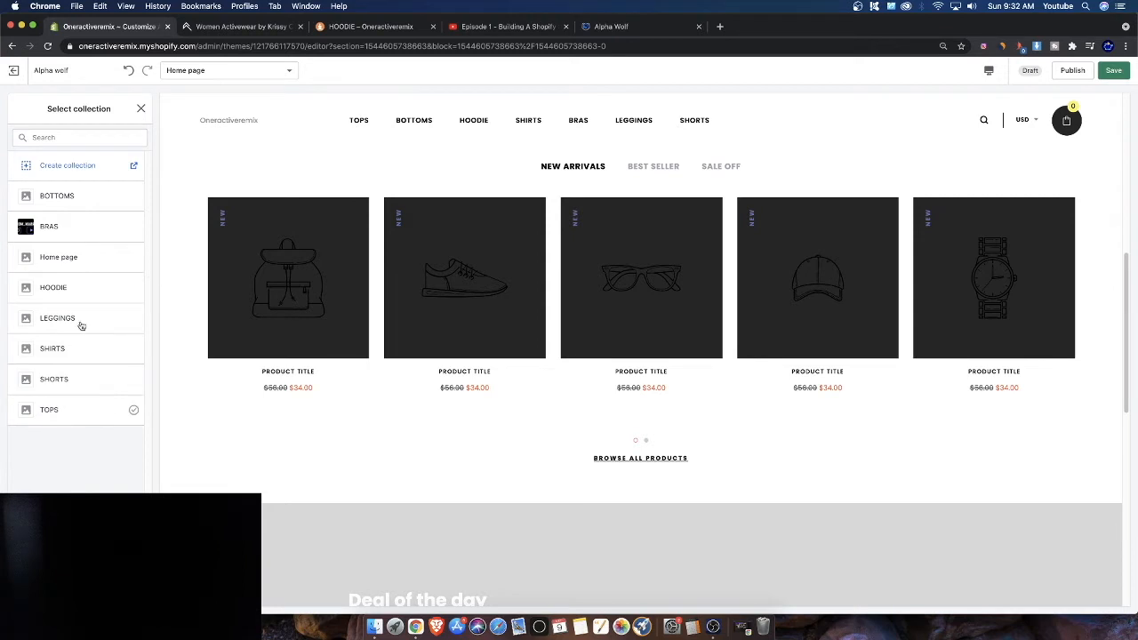
{"action": "left_click", "coordinate": [140, 109]}
Exit the theme editor, leaving the page and discarding the unsaved changes
{"action": "left_click", "coordinate": [18, 70]}
{"action": "left_click", "coordinate": [680, 367]}
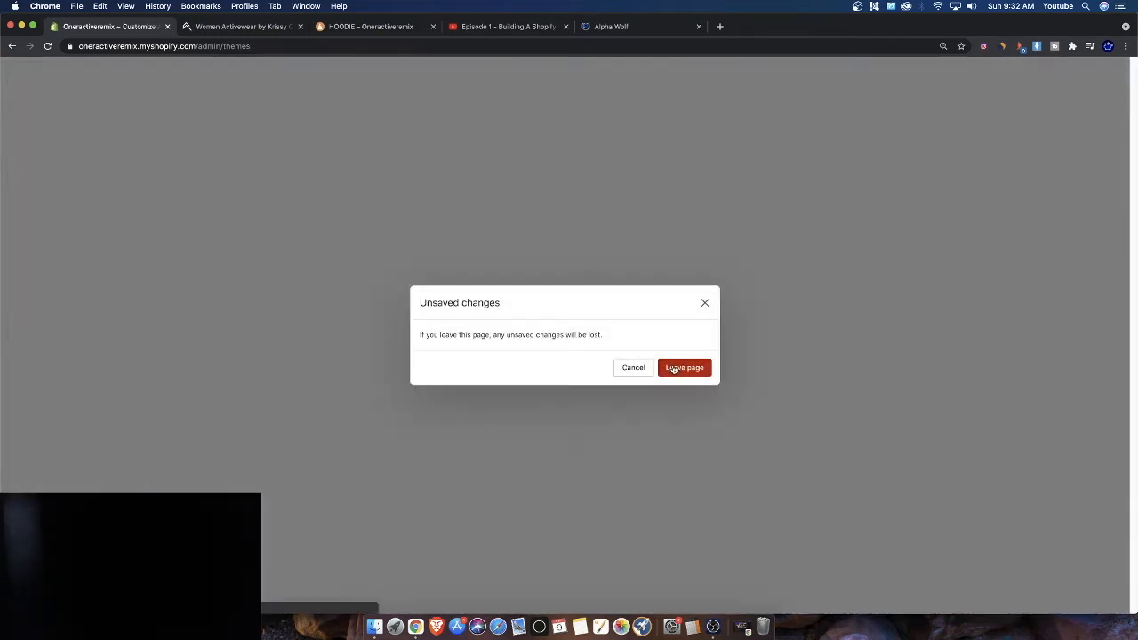
Open the store admin's Products section, then the Orders page
{"action": "left_click", "coordinate": [40, 149]}
{"action": "left_click", "coordinate": [41, 131]}
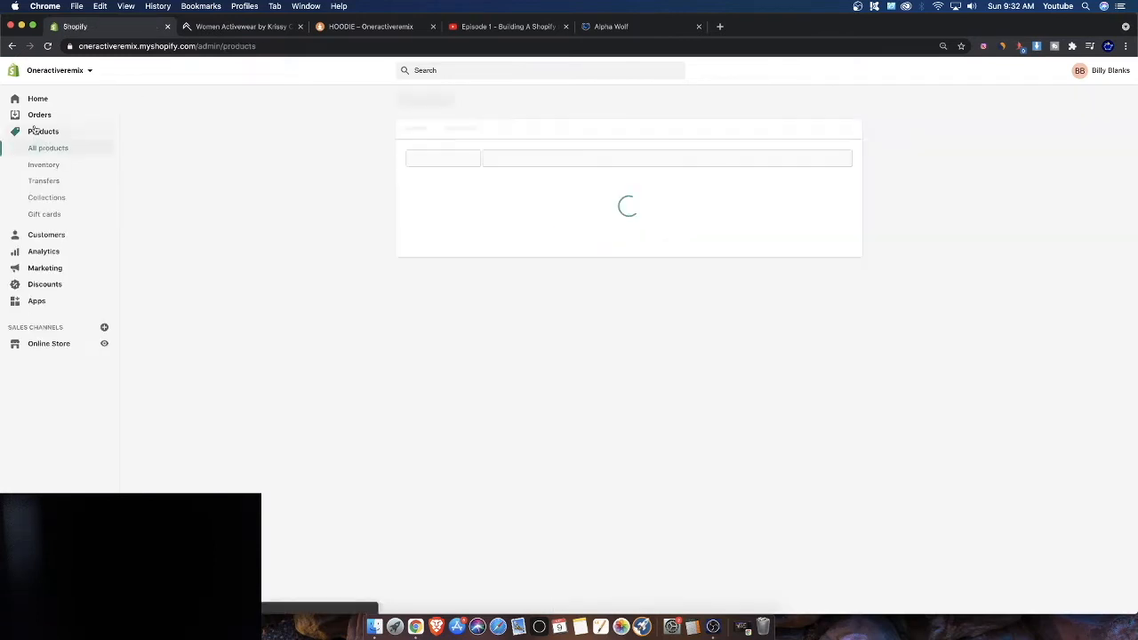
{"action": "left_click", "coordinate": [38, 115]}
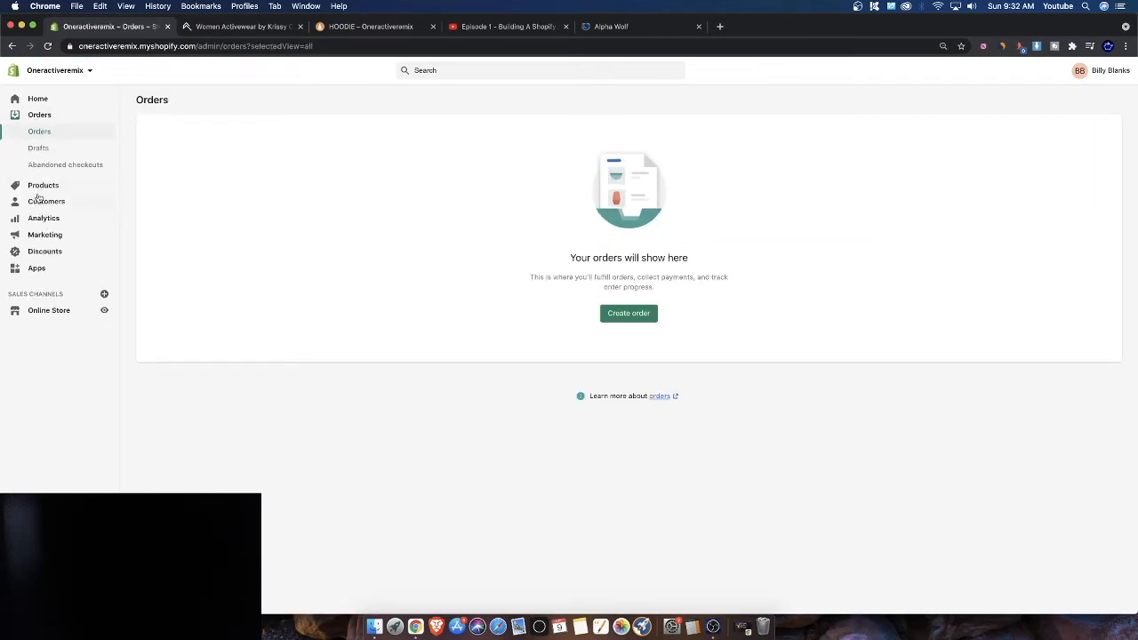
Open the BRAS collection from the admin's Collections list and remove its collection image
{"action": "left_click", "coordinate": [39, 189]}
{"action": "left_click", "coordinate": [40, 200]}
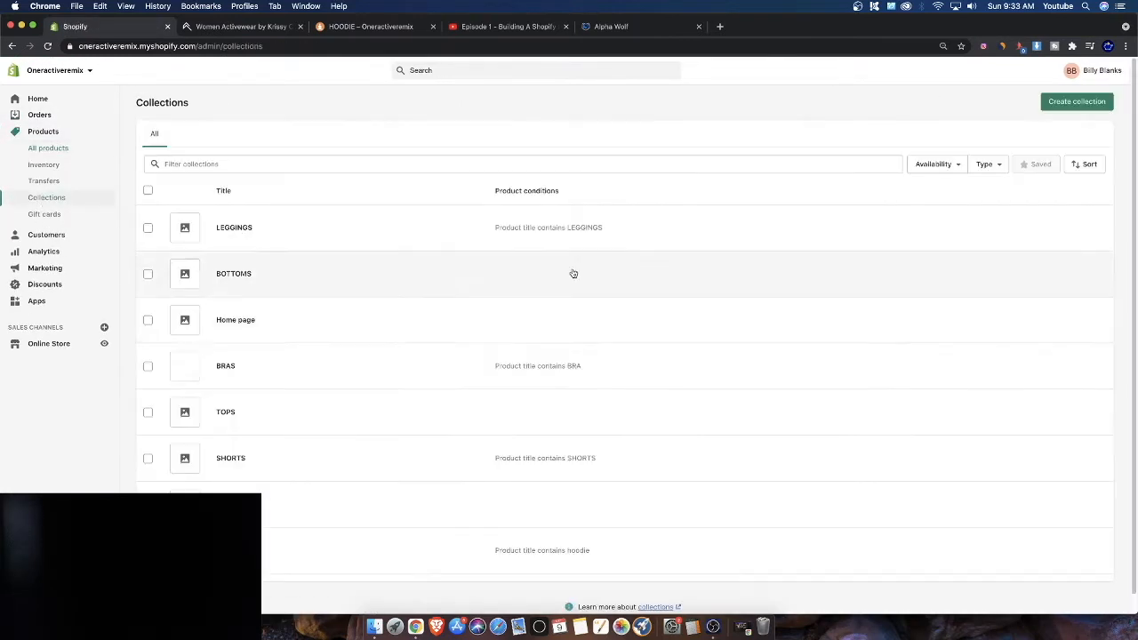
{"action": "left_click", "coordinate": [226, 370]}
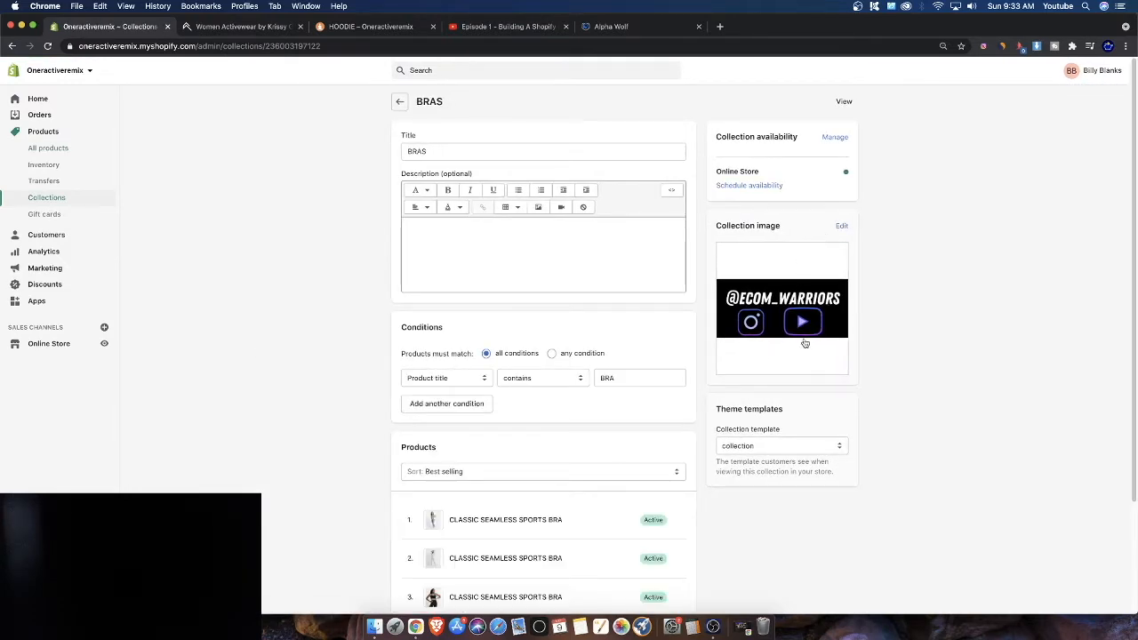
{"action": "left_click", "coordinate": [801, 322]}
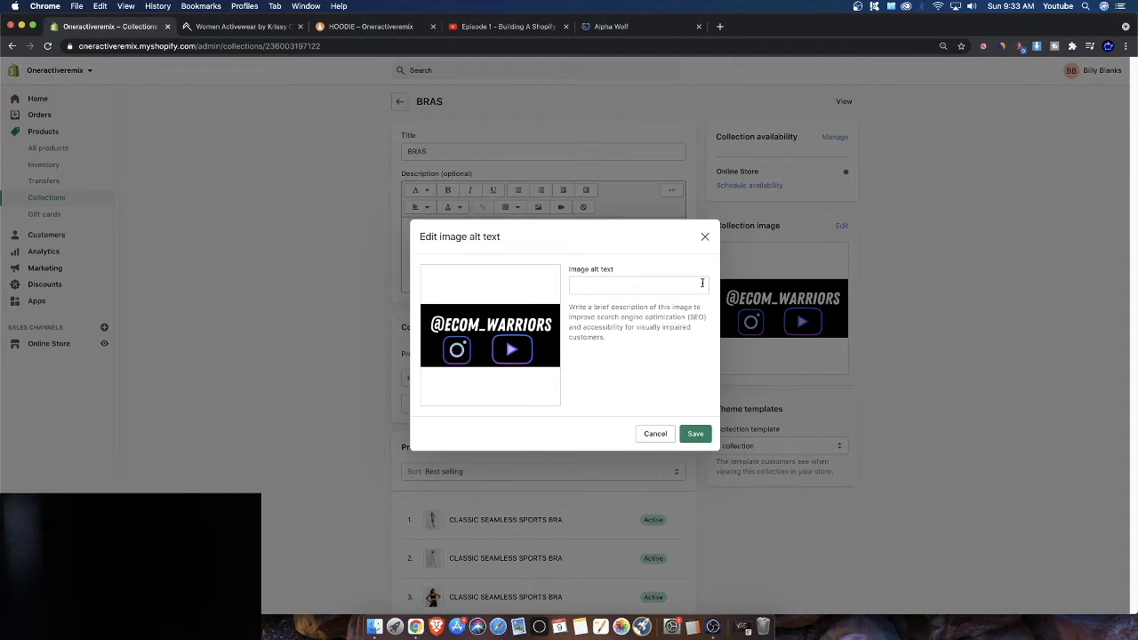
{"action": "left_click", "coordinate": [653, 435]}
{"action": "left_click", "coordinate": [841, 227]}
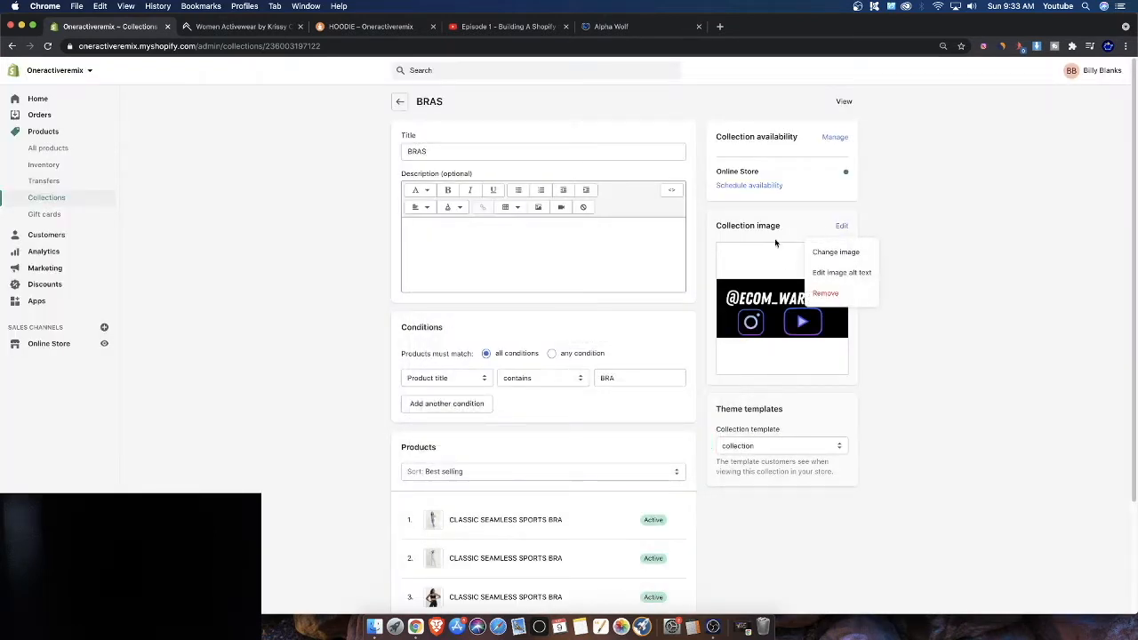
{"action": "left_click", "coordinate": [826, 294]}
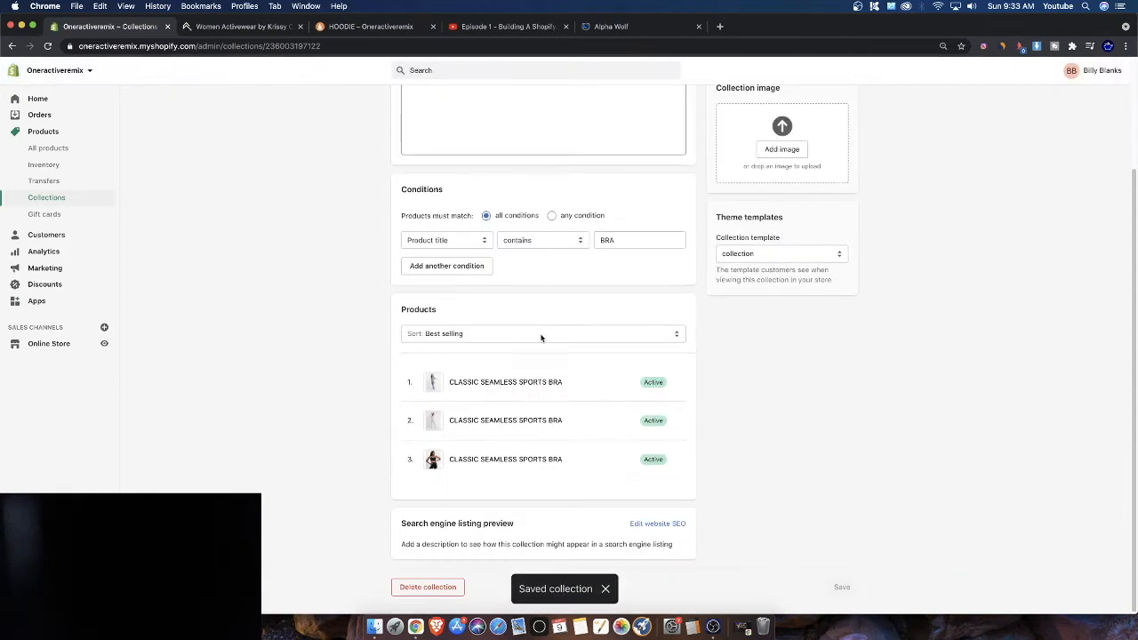
Open the Alpha wolf theme in the theme editor from the Online Store themes
{"action": "left_click", "coordinate": [399, 105]}
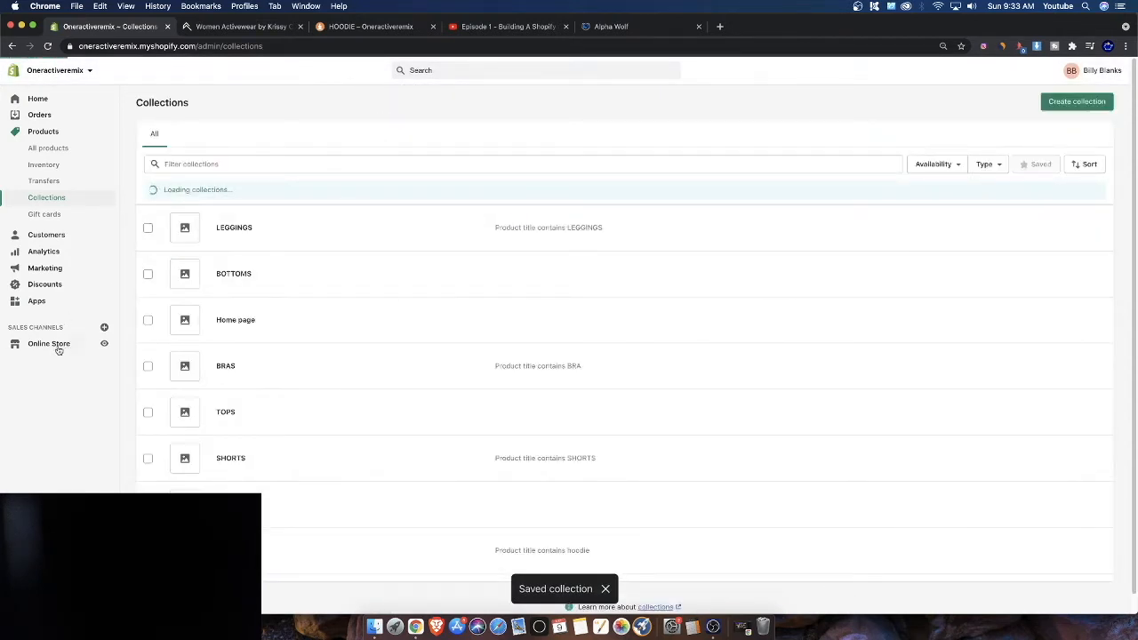
{"action": "left_click", "coordinate": [52, 347]}
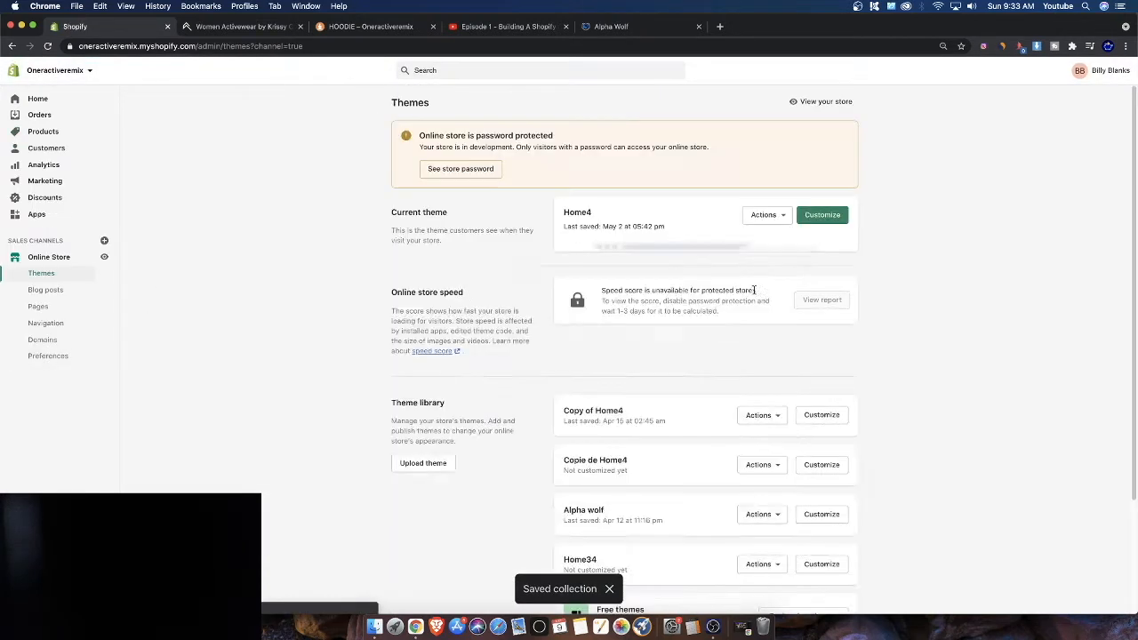
{"action": "scroll", "coordinate": [764, 409], "scroll_direction": "down", "scroll_amount": 5}
{"action": "left_click", "coordinate": [815, 373]}
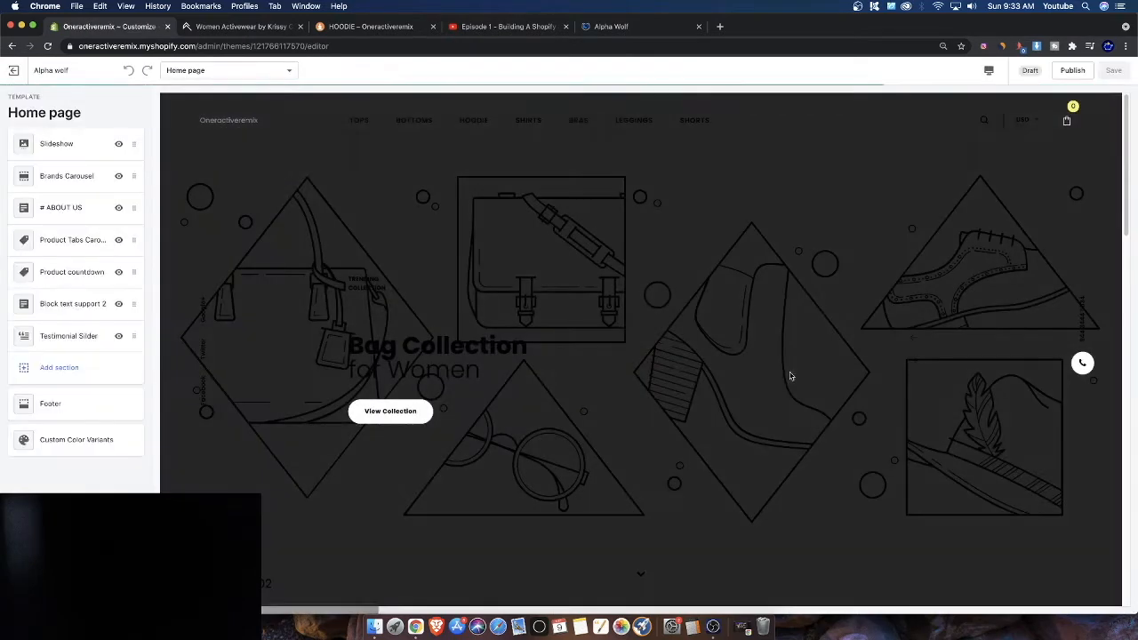
Remove the Brands Carousel and # ABOUT US sections from the home page
{"action": "scroll", "coordinate": [432, 243], "scroll_direction": "down", "scroll_amount": 8}
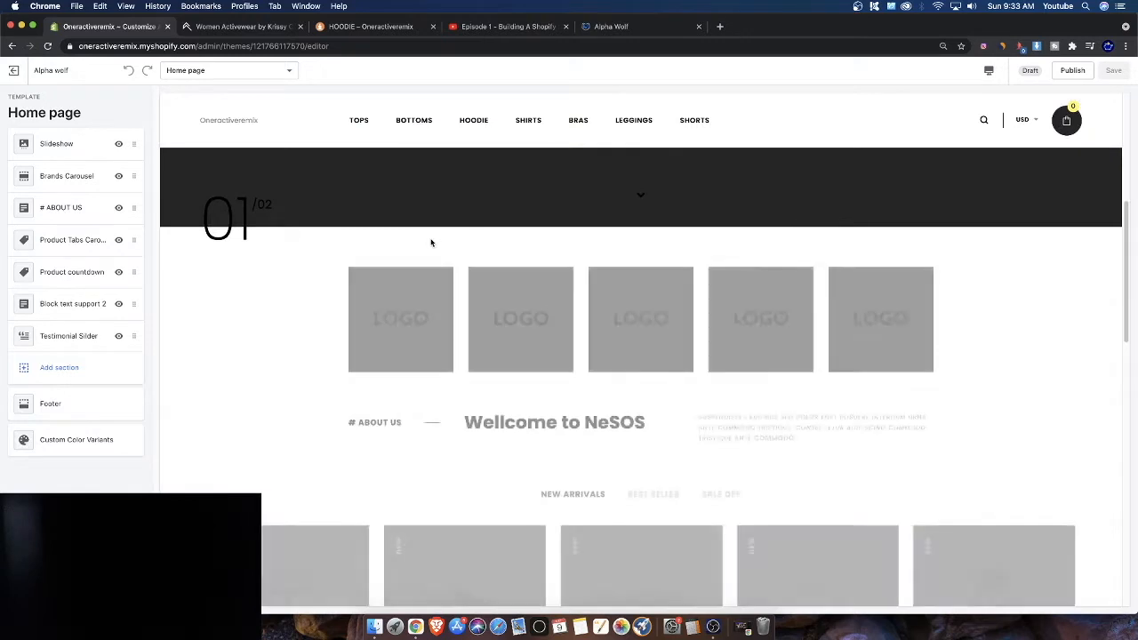
{"action": "left_click", "coordinate": [66, 175]}
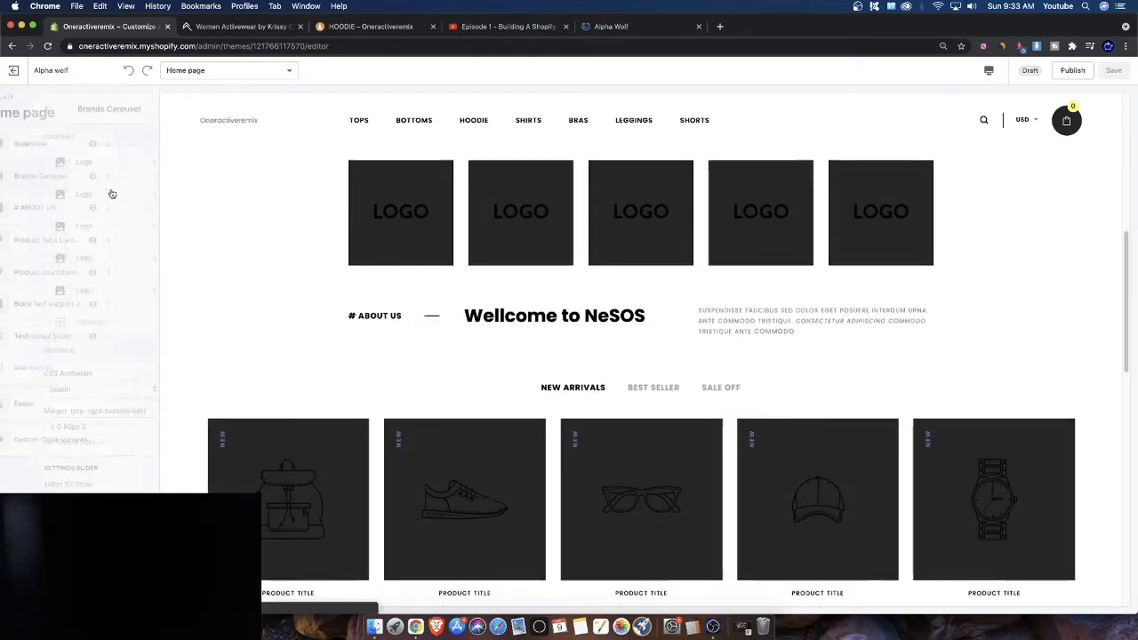
{"action": "left_click", "coordinate": [76, 594]}
{"action": "left_click", "coordinate": [48, 181]}
{"action": "left_click", "coordinate": [76, 594]}
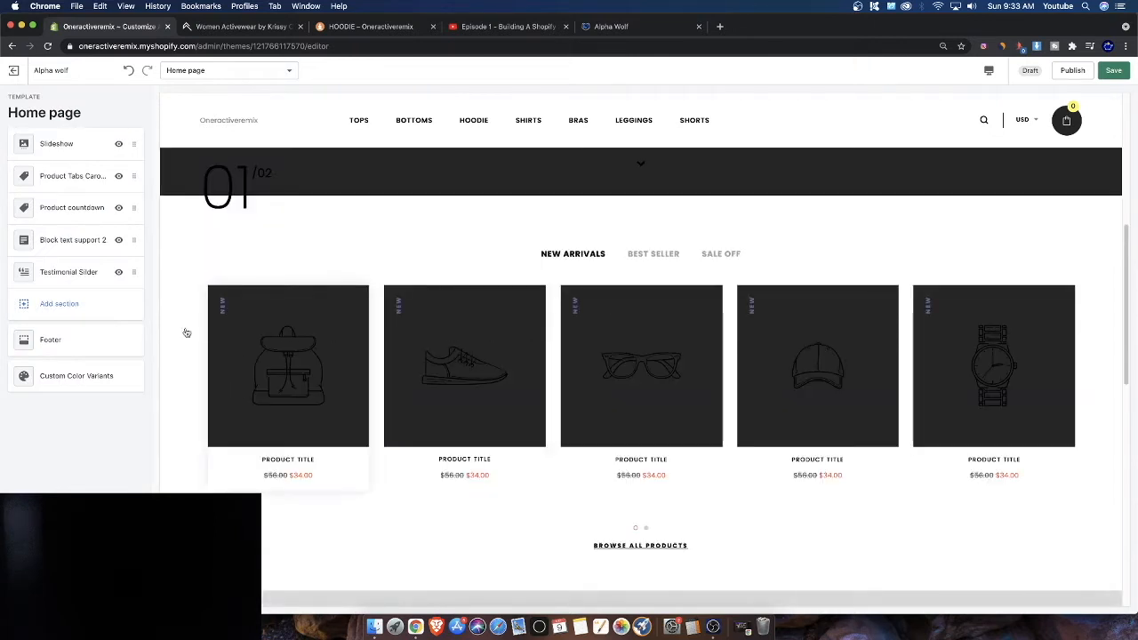
Set the Product Tabs Carousel's NEW ARRIVALS tab to show the BRAS collection
{"action": "left_click", "coordinate": [55, 177]}
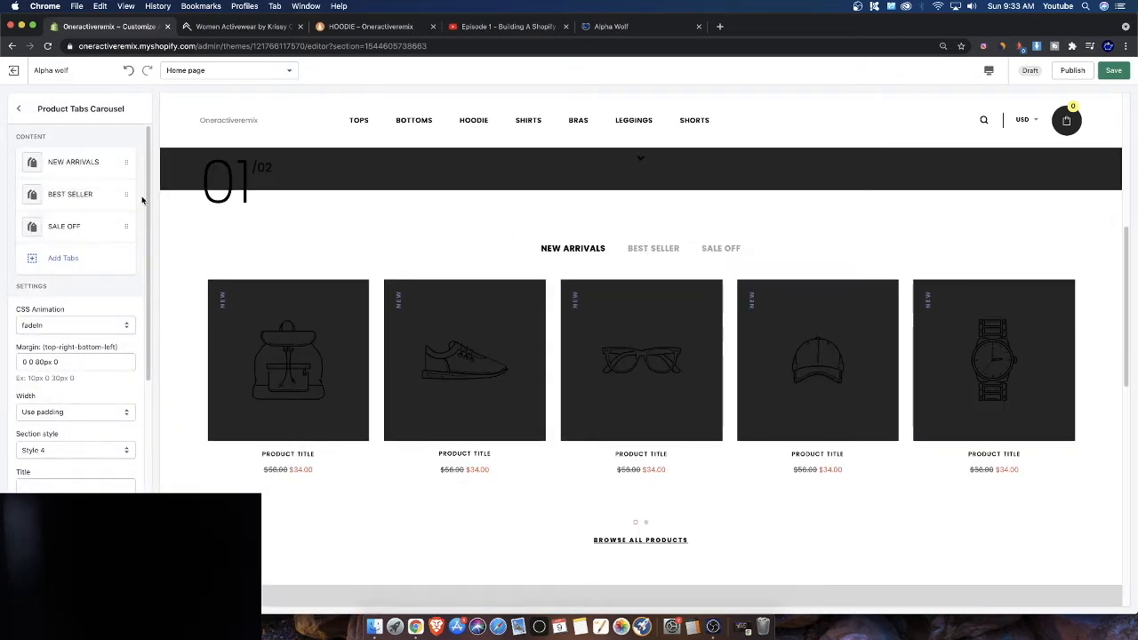
{"action": "left_click", "coordinate": [79, 172]}
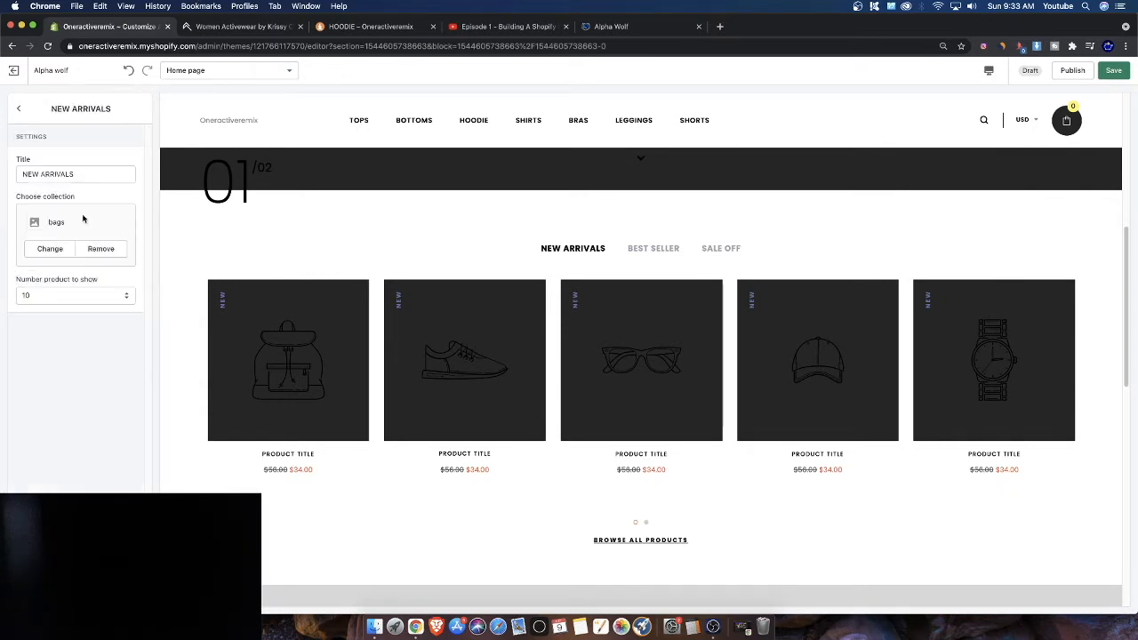
{"action": "left_click", "coordinate": [98, 250]}
{"action": "left_click", "coordinate": [85, 234]}
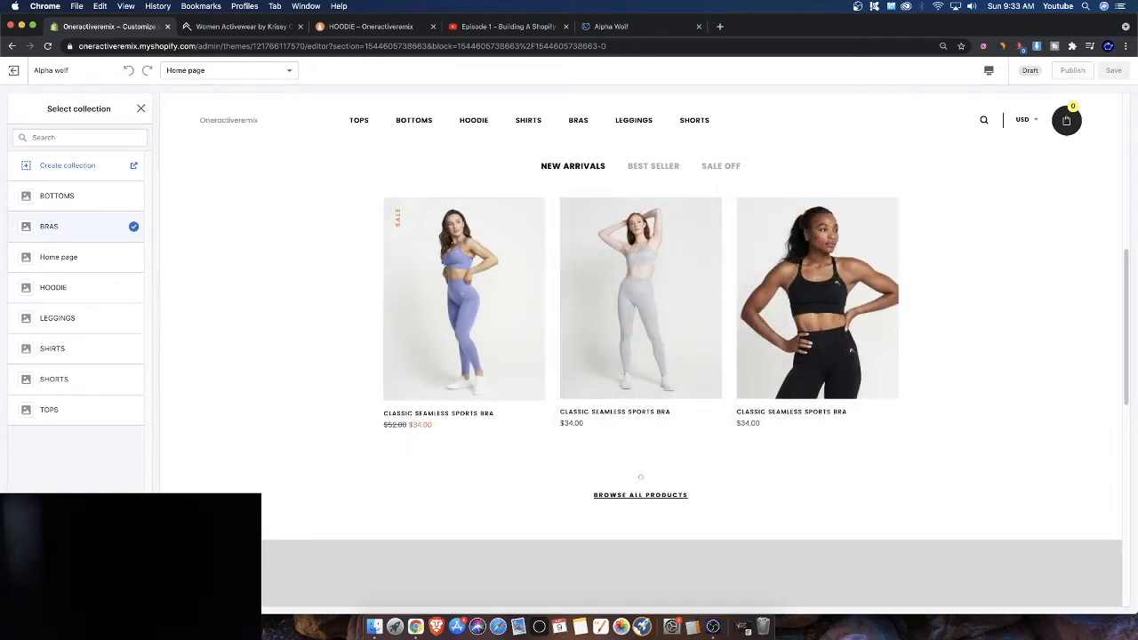
{"action": "left_click", "coordinate": [48, 227]}
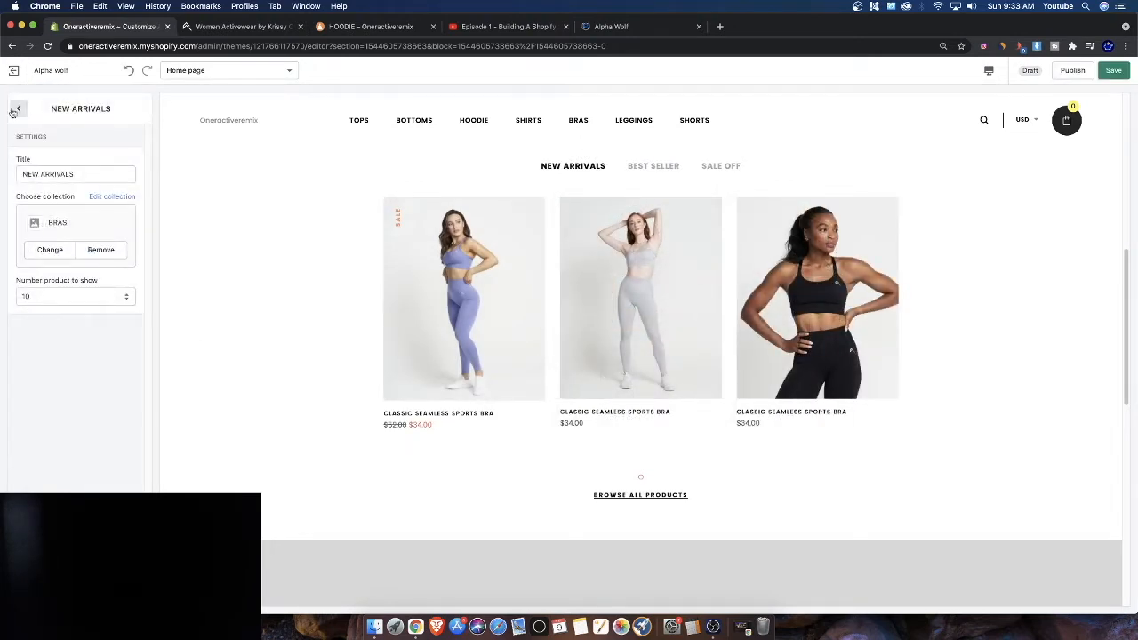
Set the BEST SELLER tab to show the HOODIE collection and preview that tab
{"action": "left_click", "coordinate": [16, 109]}
{"action": "left_click", "coordinate": [70, 194]}
{"action": "left_click", "coordinate": [70, 233]}
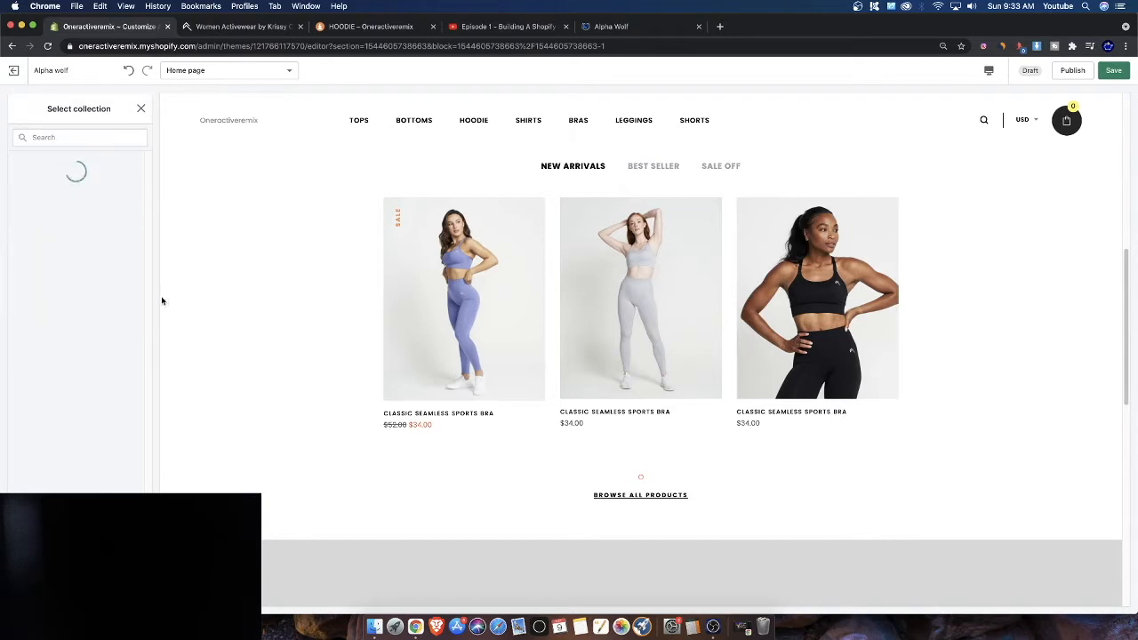
{"action": "left_click", "coordinate": [54, 288]}
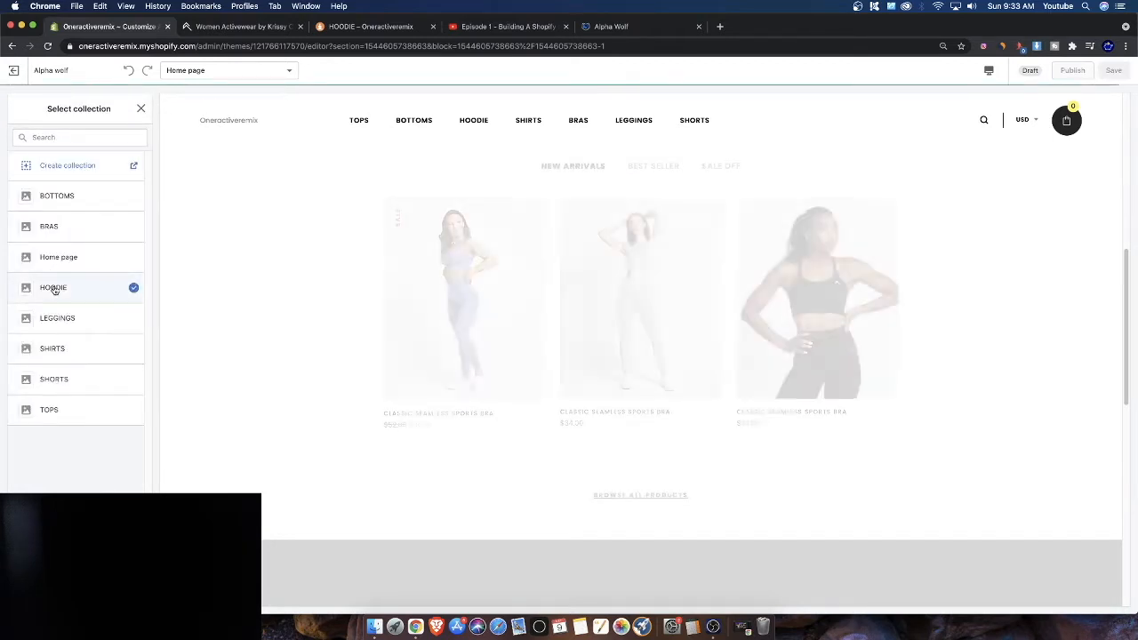
{"action": "left_click", "coordinate": [656, 172]}
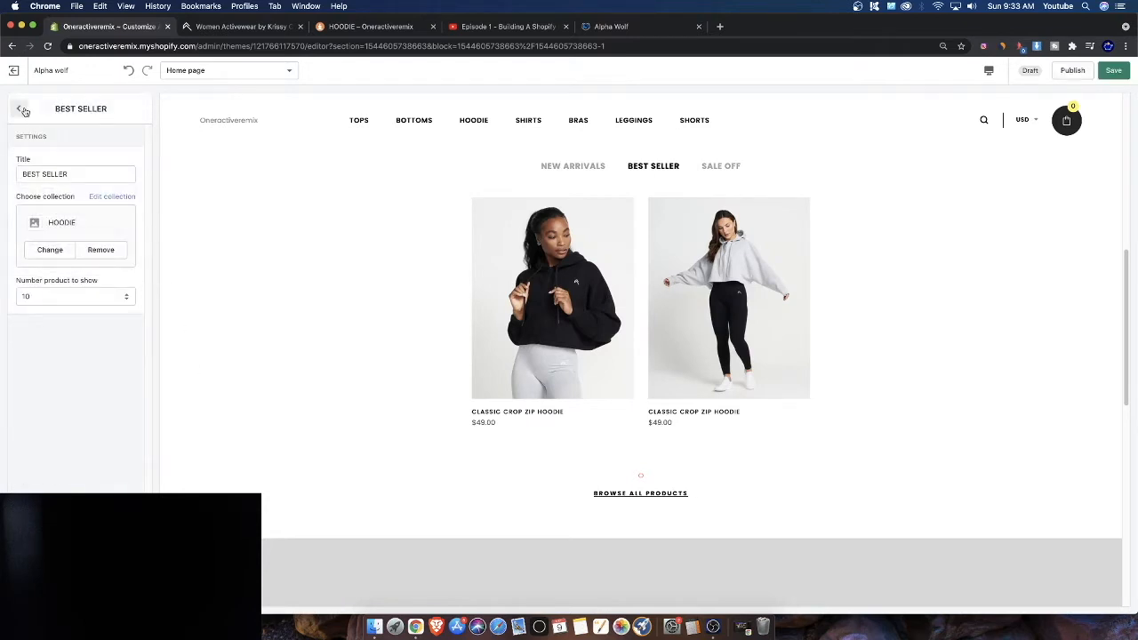
Set the SALE OFF tab to show the LEGGINGS collection and preview that tab
{"action": "left_click", "coordinate": [21, 109]}
{"action": "left_click", "coordinate": [73, 226]}
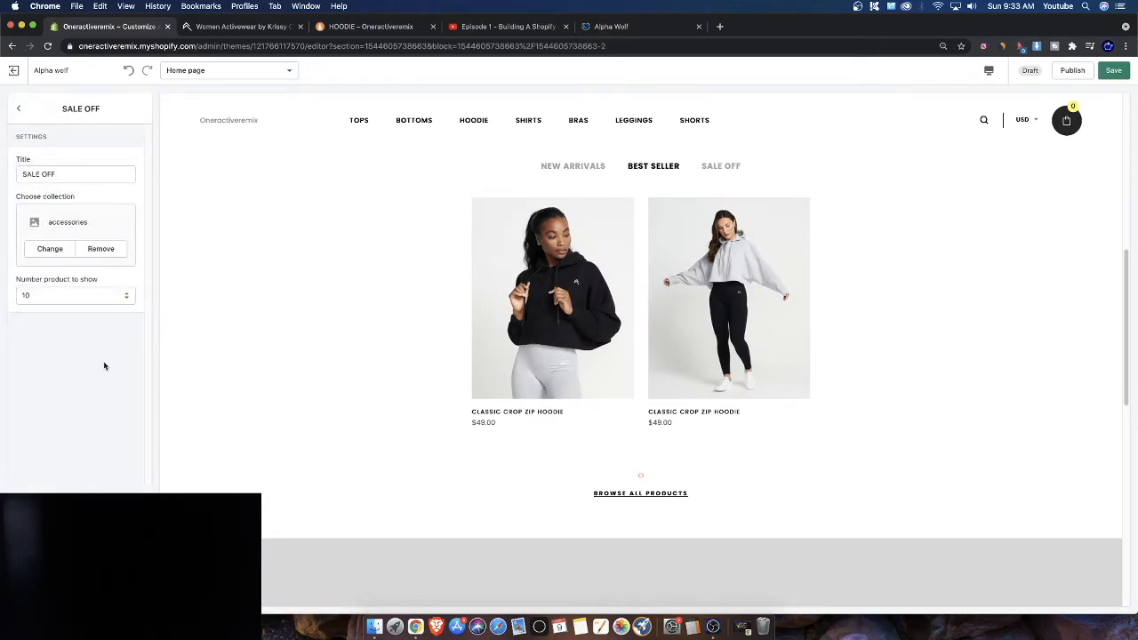
{"action": "left_click", "coordinate": [87, 249]}
{"action": "left_click", "coordinate": [62, 237]}
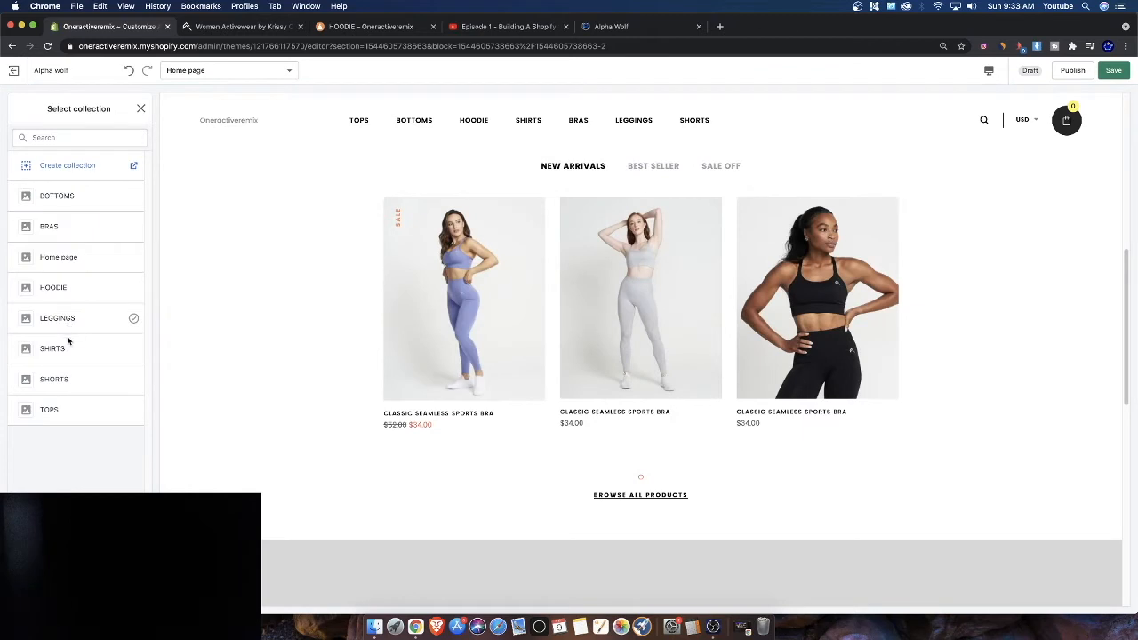
{"action": "left_click", "coordinate": [83, 318]}
{"action": "left_click", "coordinate": [722, 166]}
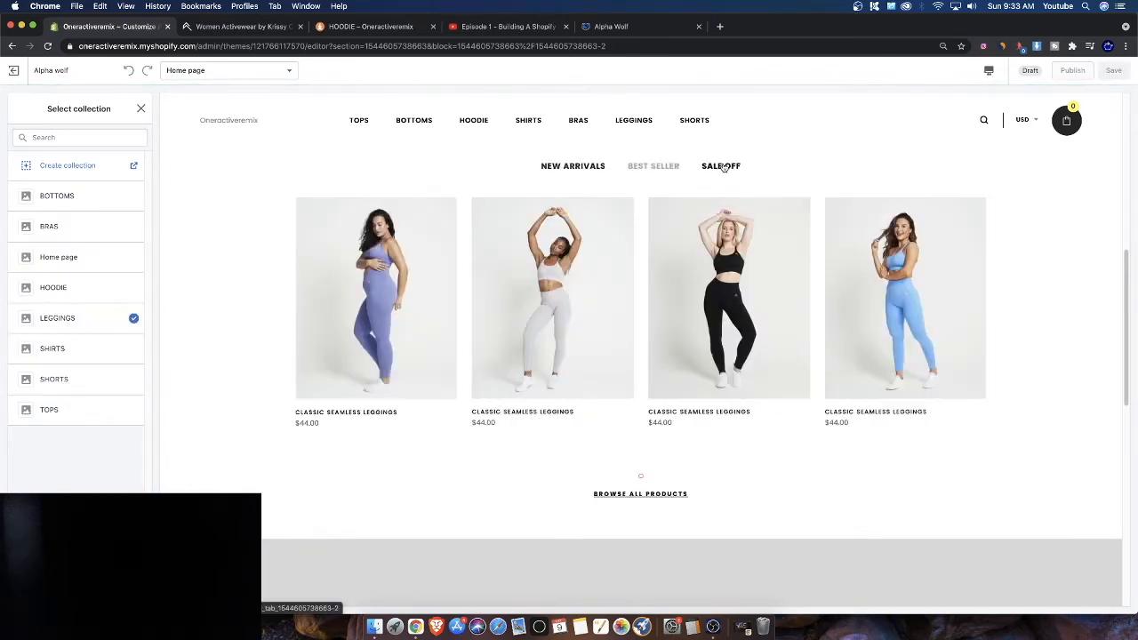
{"action": "left_click", "coordinate": [140, 109]}
{"action": "left_click", "coordinate": [21, 112]}
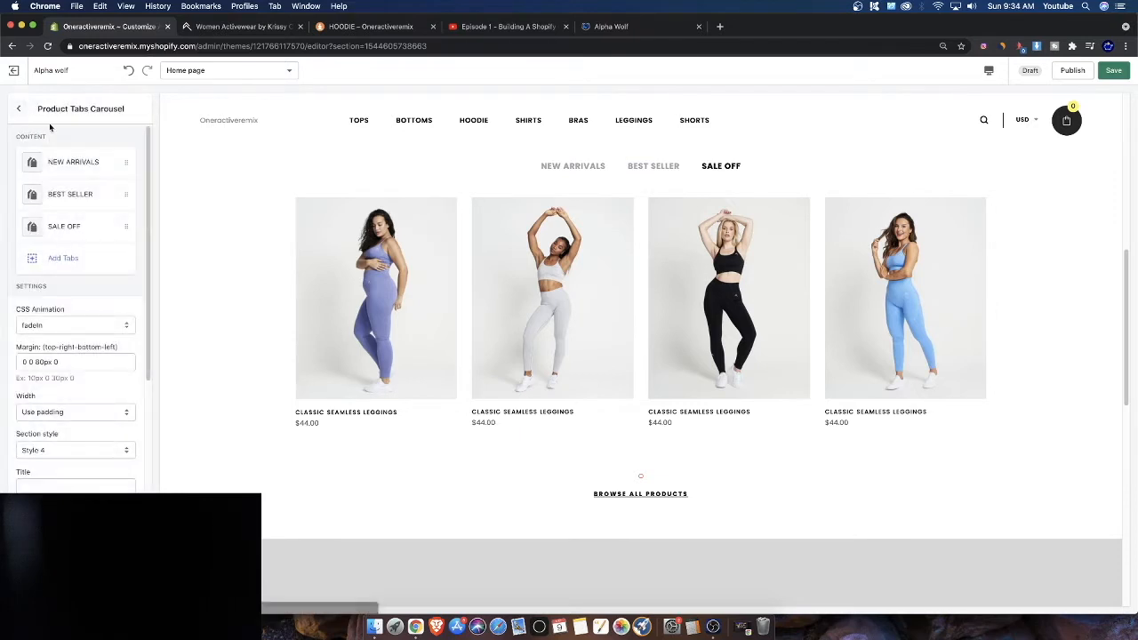
Set the NEW ARRIVALS tab's number of products to show to 6
{"action": "left_click", "coordinate": [94, 162]}
{"action": "left_click", "coordinate": [53, 296]}
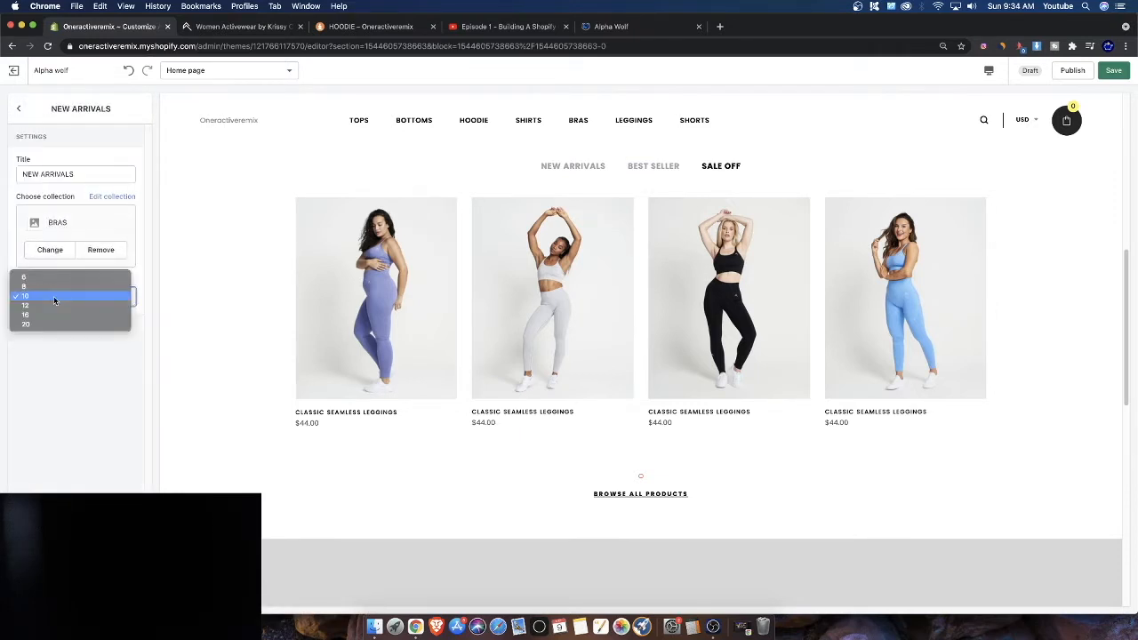
{"action": "left_click", "coordinate": [40, 288]}
{"action": "left_click", "coordinate": [41, 298]}
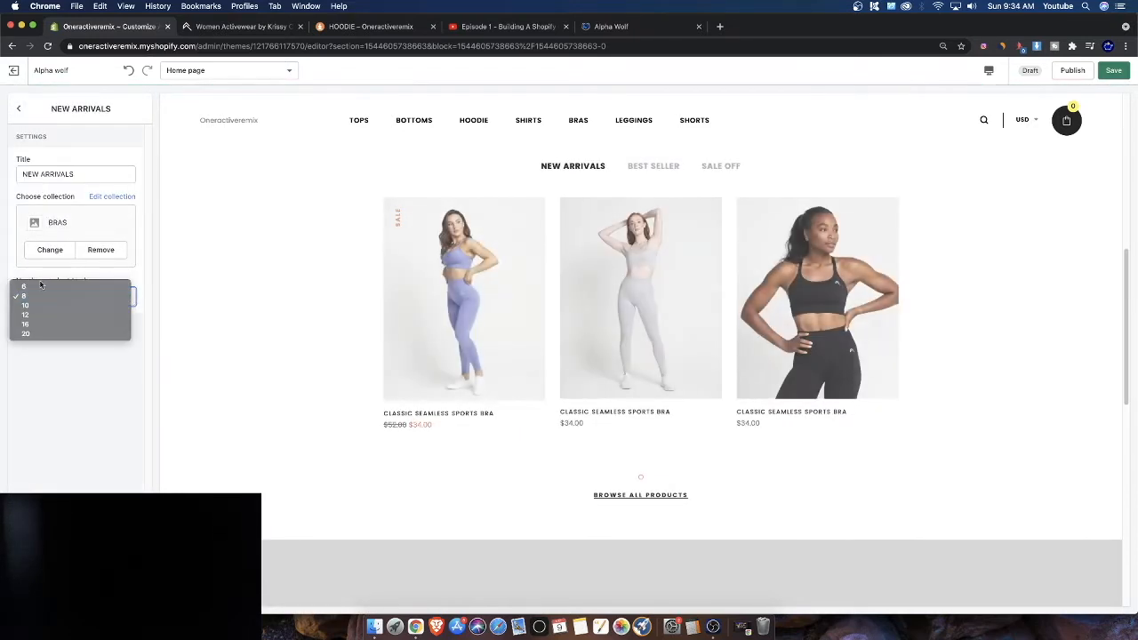
{"action": "left_click", "coordinate": [37, 289]}
{"action": "left_click", "coordinate": [719, 166]}
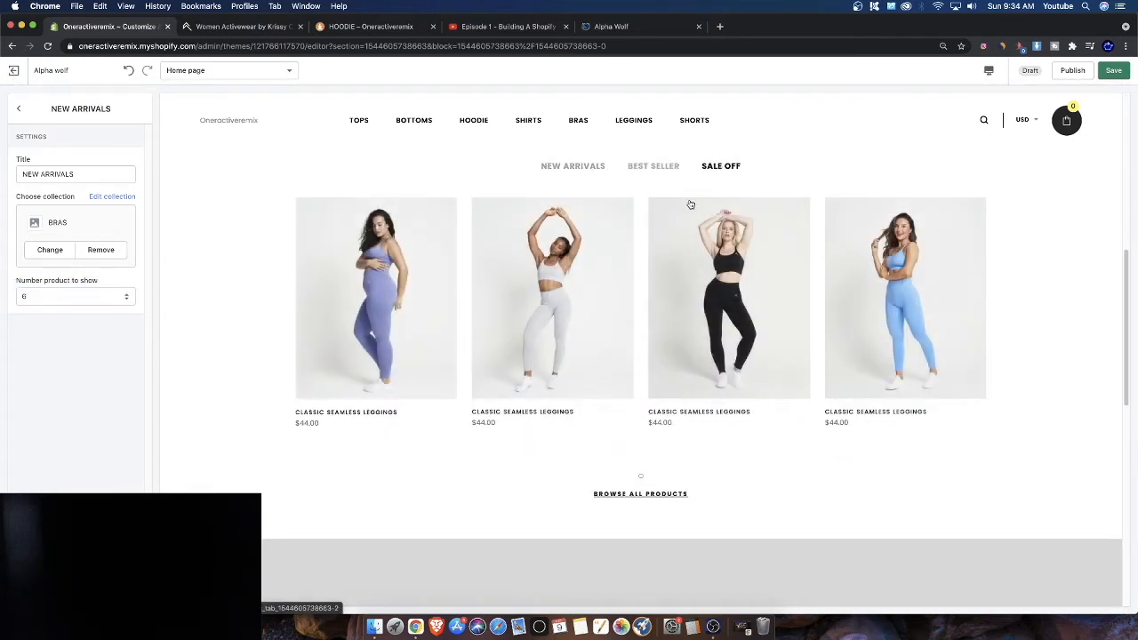
Set the BEST SELLER tab's number of products to show to 6
{"action": "left_click", "coordinate": [18, 108]}
{"action": "left_click", "coordinate": [76, 196]}
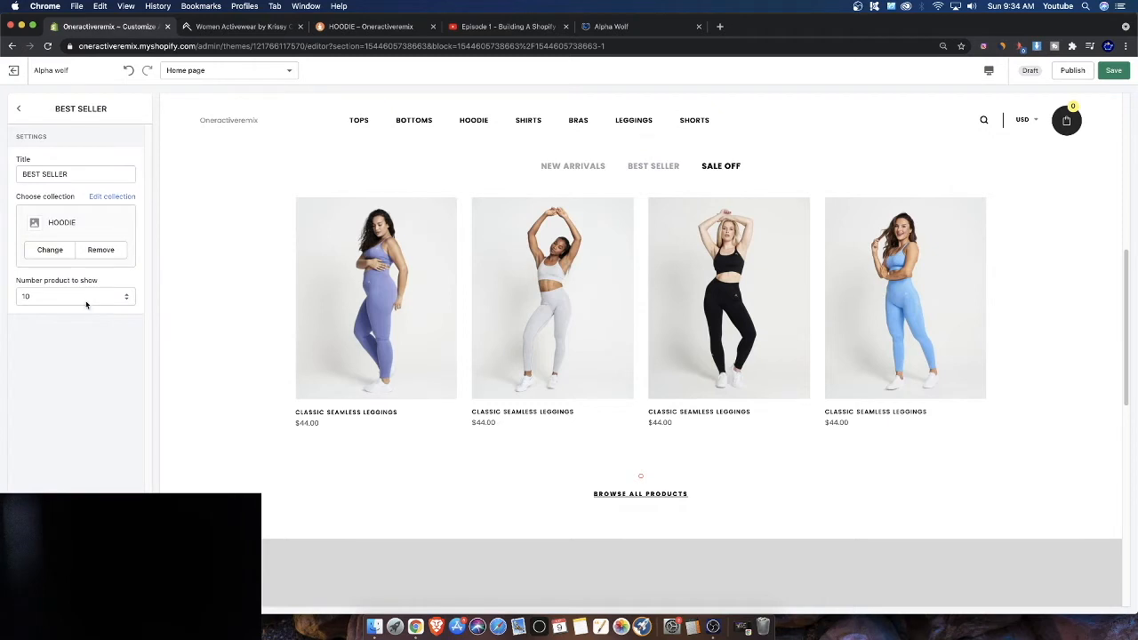
{"action": "left_click", "coordinate": [86, 305]}
{"action": "left_click", "coordinate": [38, 274]}
{"action": "left_click", "coordinate": [20, 111]}
{"action": "left_click", "coordinate": [68, 158]}
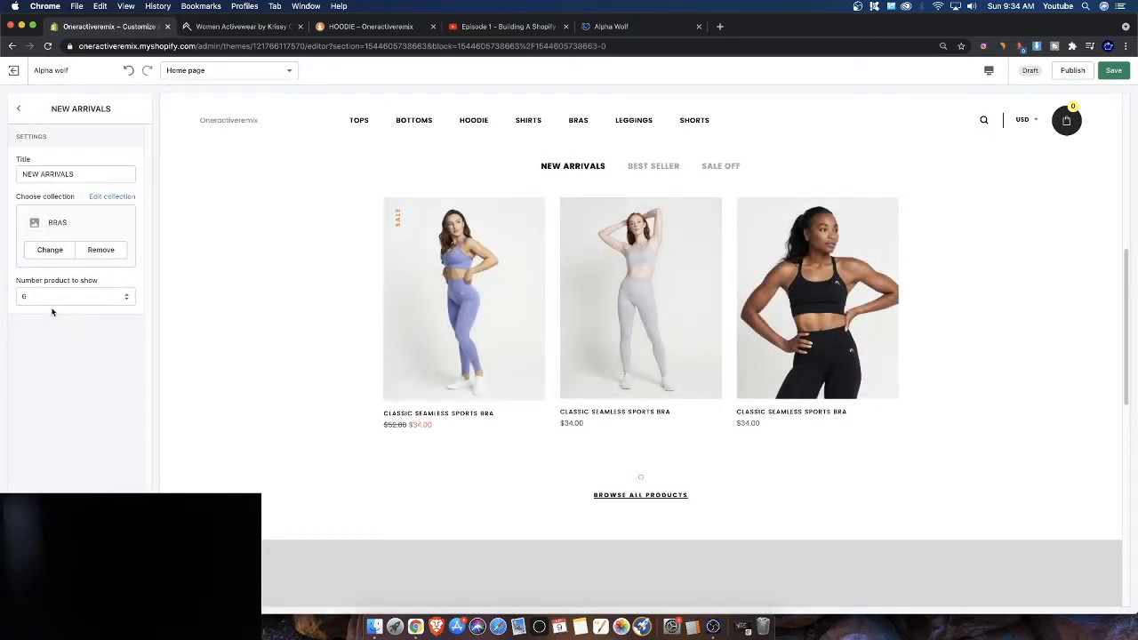
{"action": "left_click", "coordinate": [17, 110]}
Try the carousel's width options Use full no padding and Use container, returning to Use padding
{"action": "scroll", "coordinate": [65, 368], "scroll_direction": "down", "scroll_amount": 1}
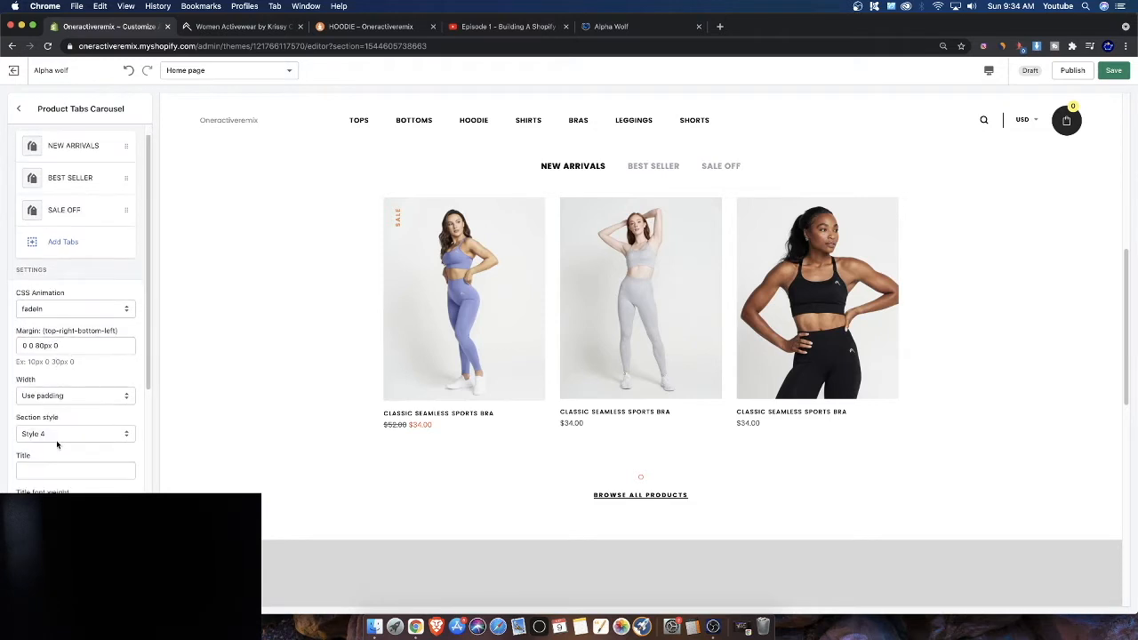
{"action": "left_click", "coordinate": [55, 396]}
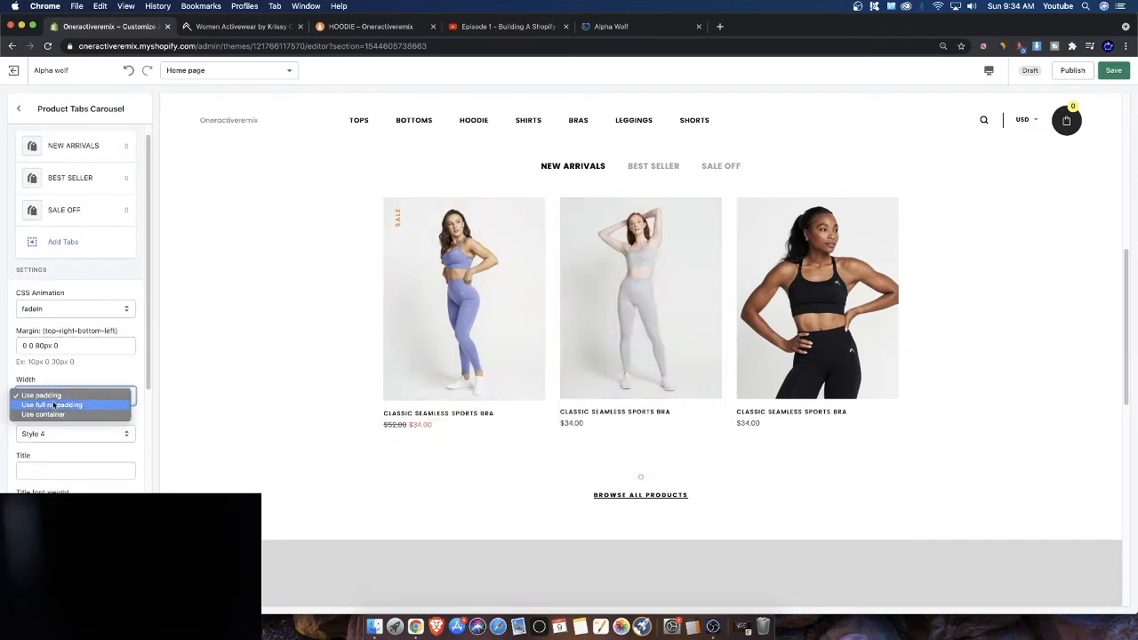
{"action": "left_click", "coordinate": [35, 395]}
{"action": "left_click", "coordinate": [39, 396]}
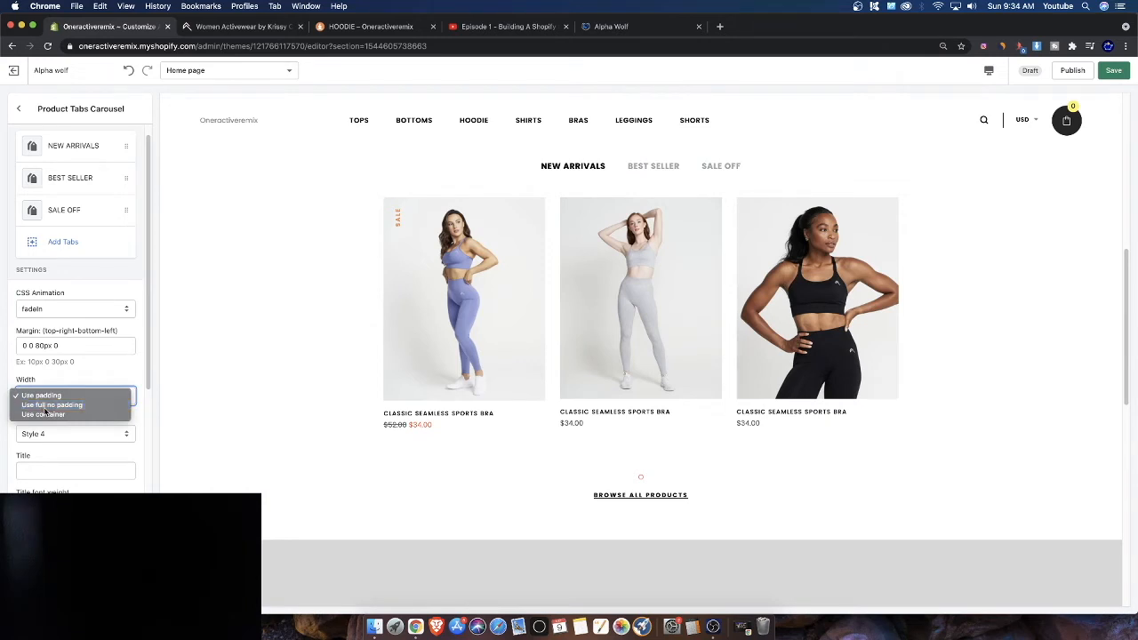
{"action": "left_click", "coordinate": [46, 406]}
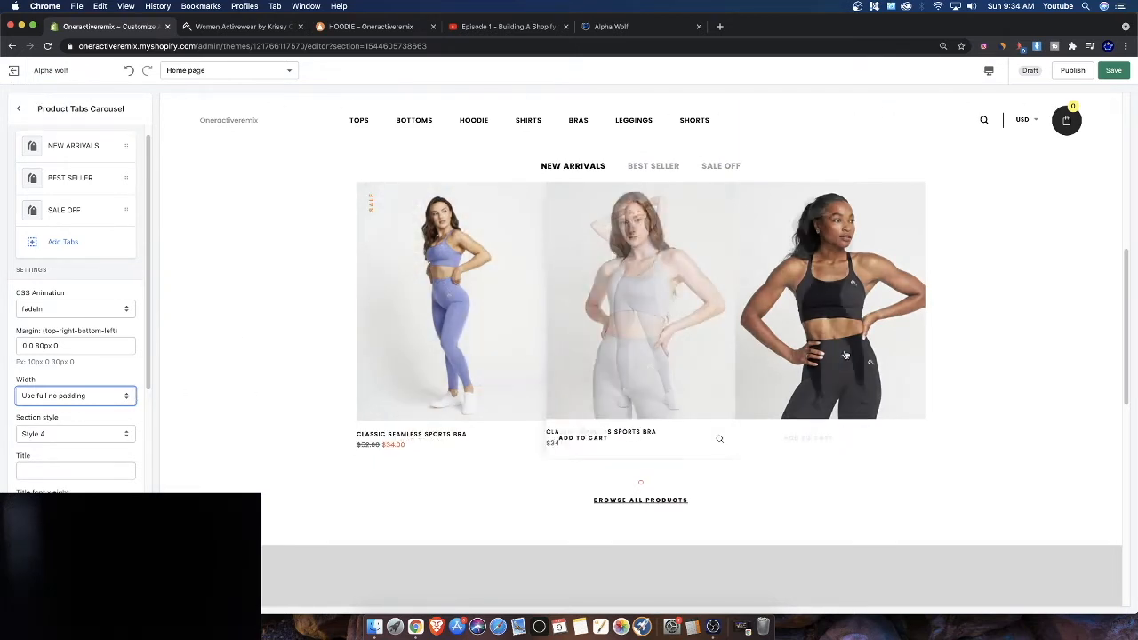
{"action": "left_click", "coordinate": [27, 398]}
{"action": "left_click", "coordinate": [36, 409]}
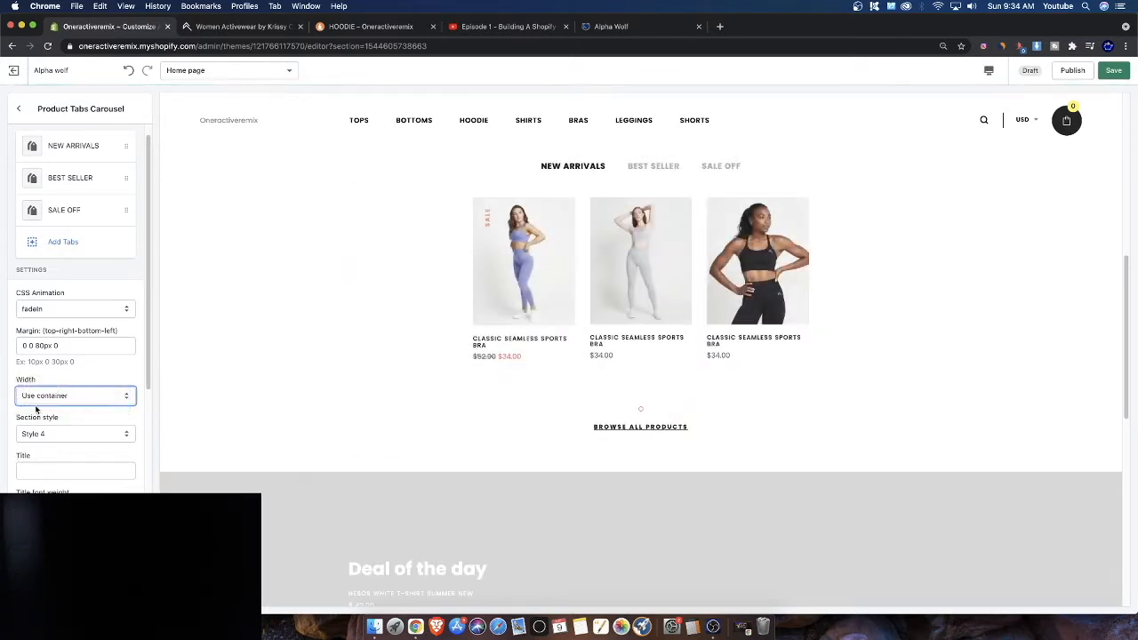
{"action": "left_click", "coordinate": [52, 400]}
{"action": "left_click", "coordinate": [41, 383]}
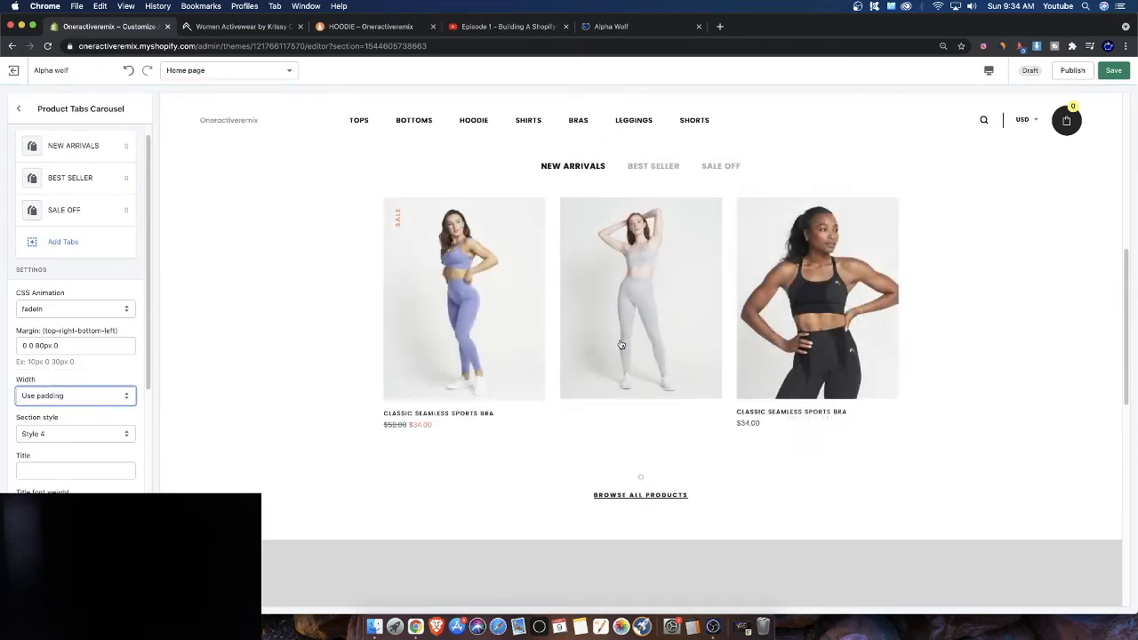
Set the Product Tabs Carousel's section style to Style 1
{"action": "left_click", "coordinate": [42, 435]}
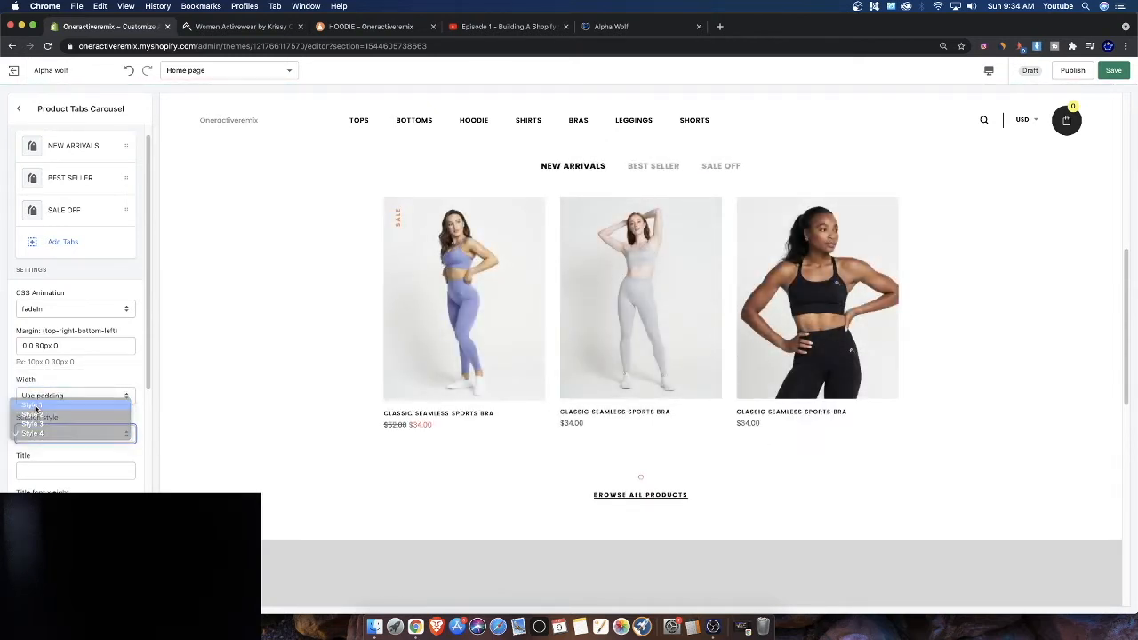
{"action": "left_click", "coordinate": [40, 403]}
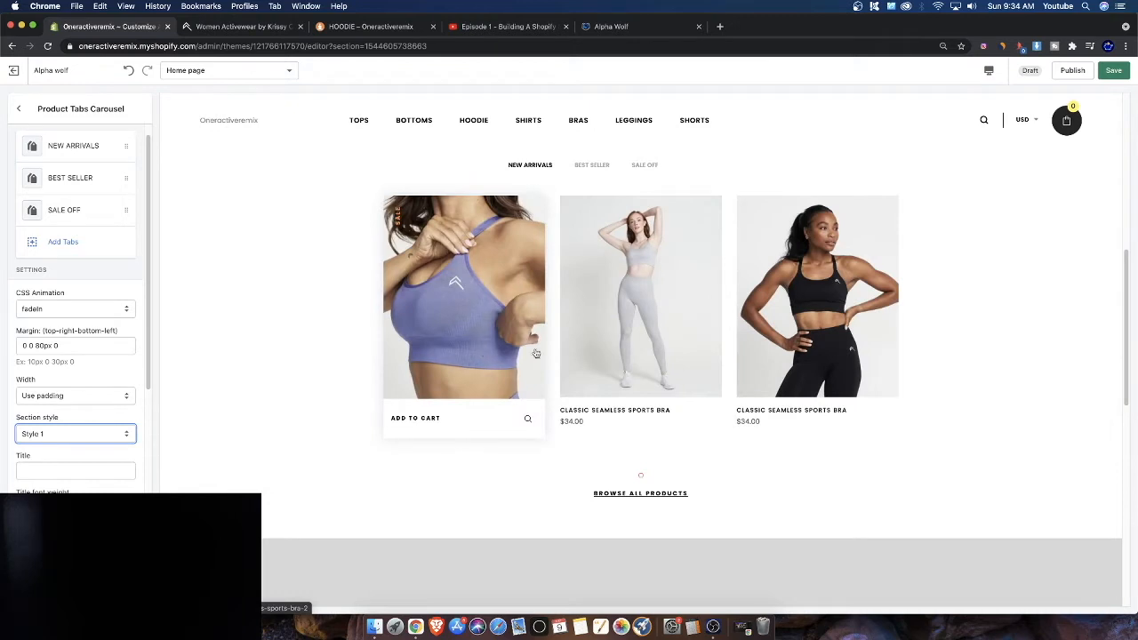
Try the carousel's section styles Style 2 and Style 3, settling on Style 4
{"action": "left_click", "coordinate": [75, 432]}
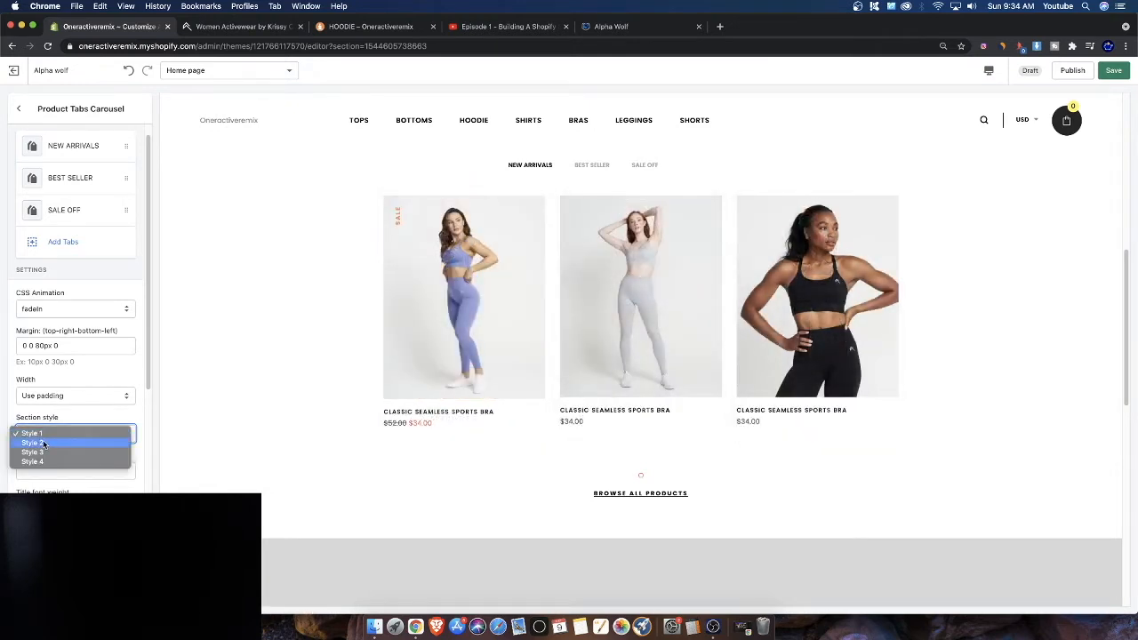
{"action": "left_click", "coordinate": [54, 443]}
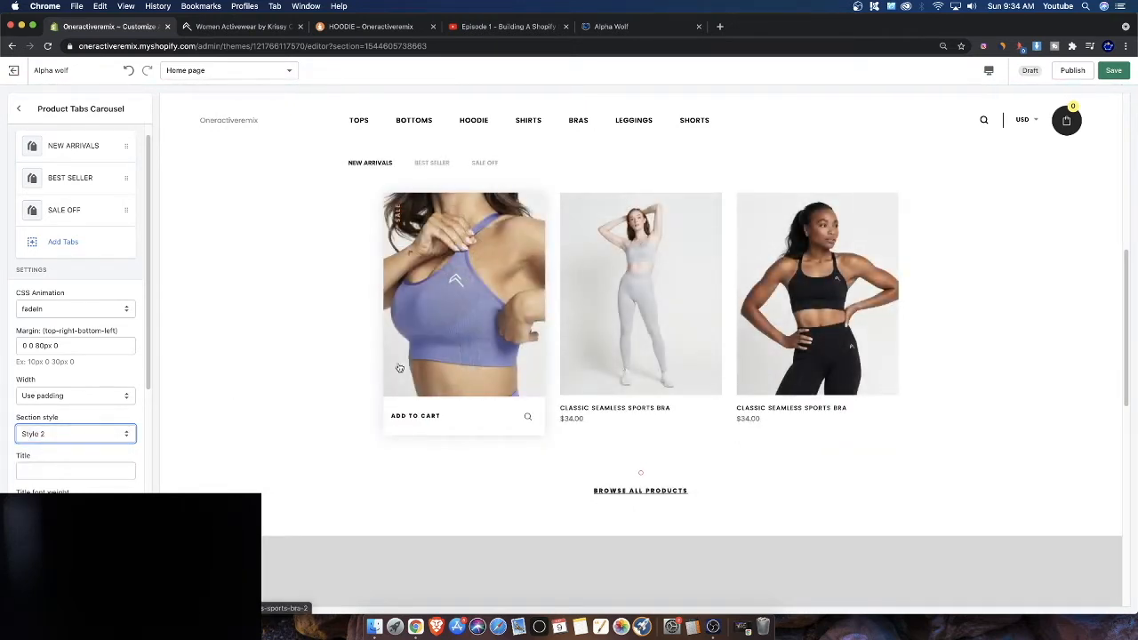
{"action": "left_click", "coordinate": [62, 435]}
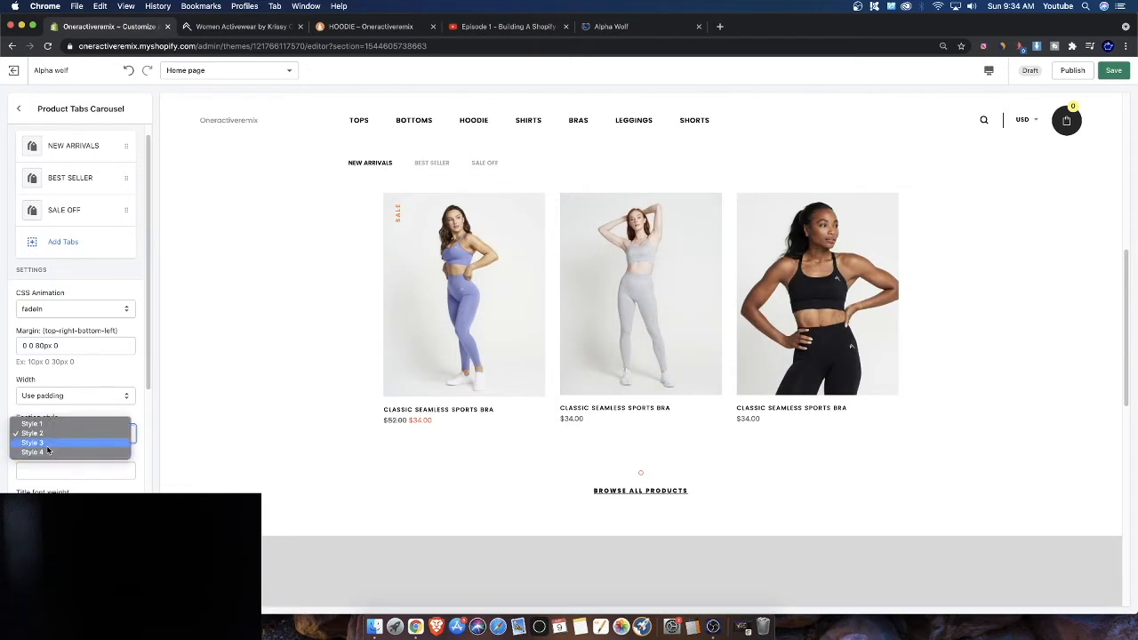
{"action": "left_click", "coordinate": [47, 443]}
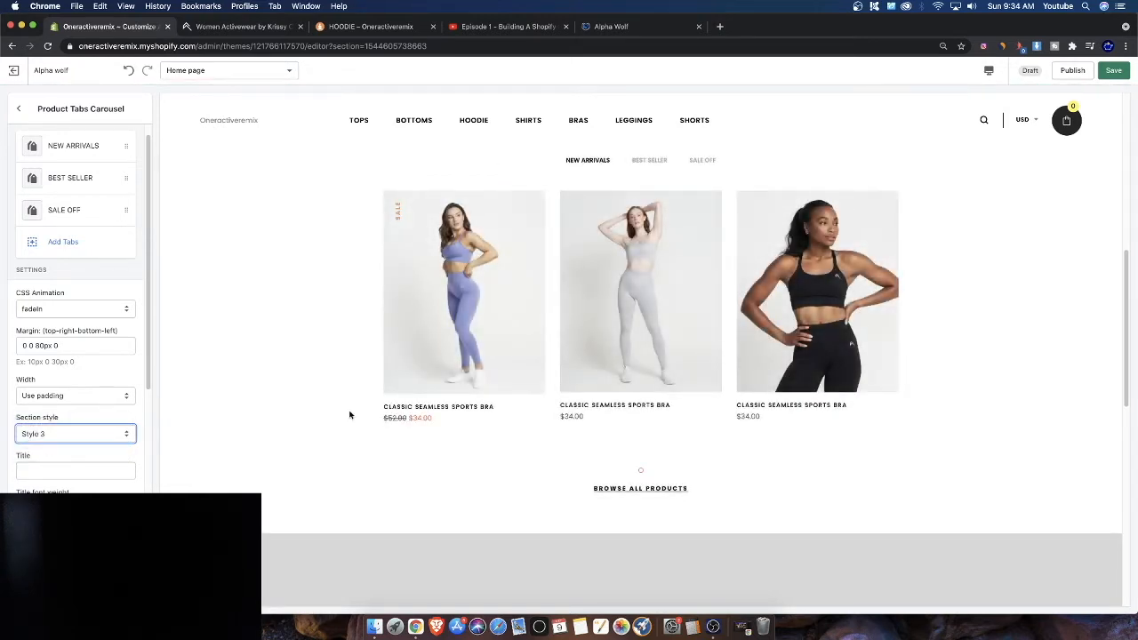
{"action": "left_click", "coordinate": [650, 161]}
{"action": "left_click", "coordinate": [587, 161]}
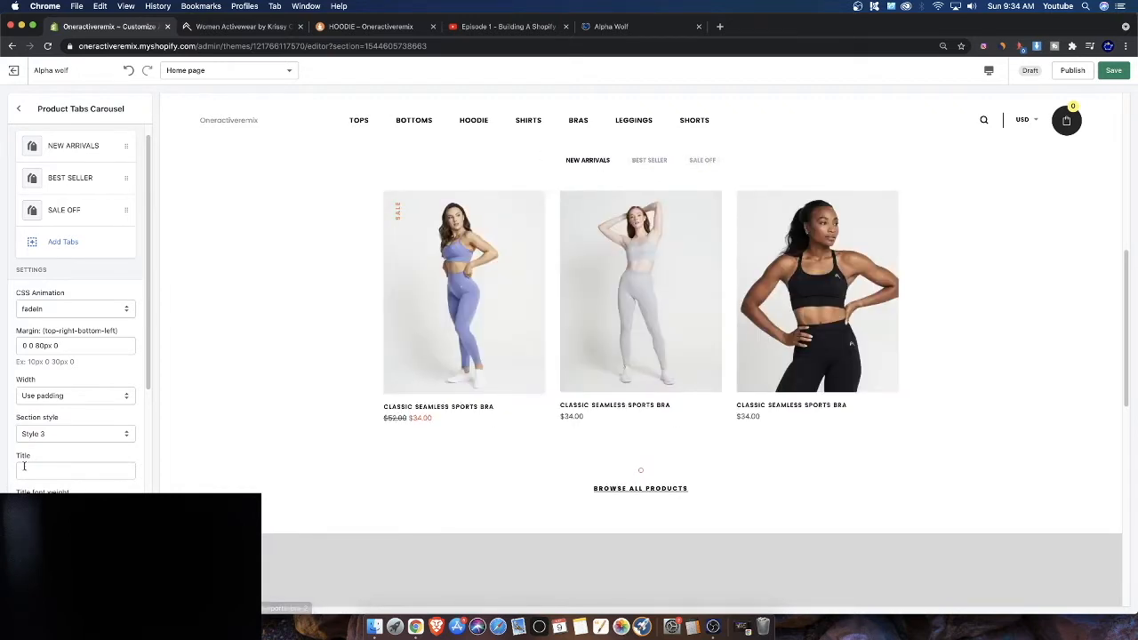
{"action": "left_click", "coordinate": [41, 434]}
{"action": "left_click", "coordinate": [41, 444]}
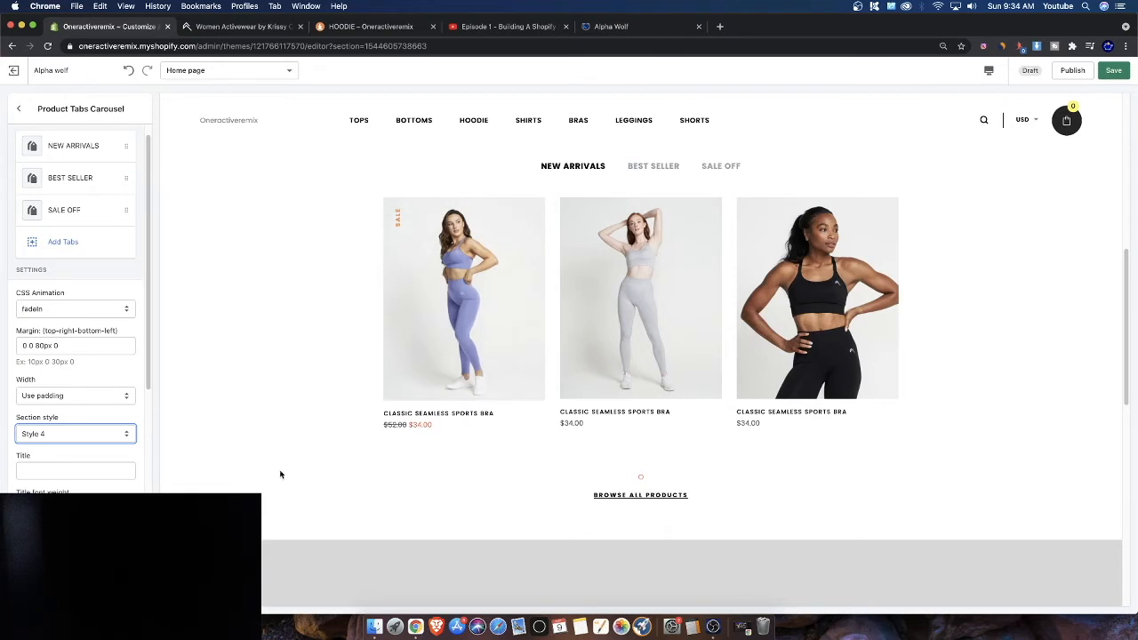
Save the theme customization changes
{"action": "scroll", "coordinate": [76, 427], "scroll_direction": "down", "scroll_amount": 5}
{"action": "scroll", "coordinate": [77, 356], "scroll_direction": "down", "scroll_amount": 2}
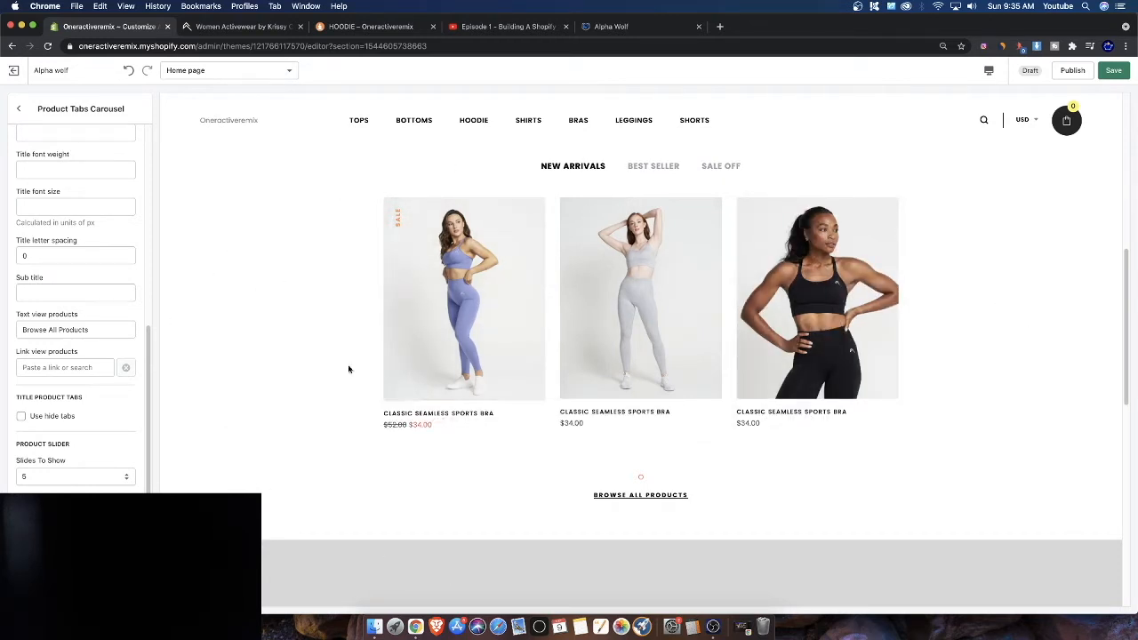
{"action": "scroll", "coordinate": [533, 246], "scroll_direction": "up", "scroll_amount": 5}
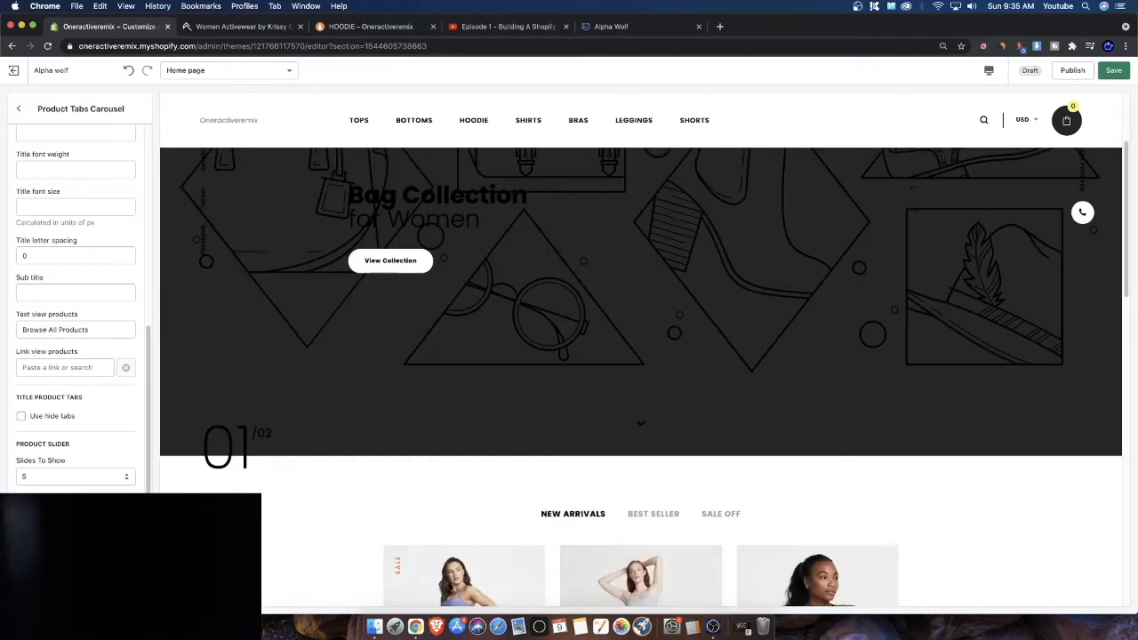
{"action": "left_click", "coordinate": [1113, 70]}
{"action": "scroll", "coordinate": [601, 364], "scroll_direction": "down", "scroll_amount": 3}
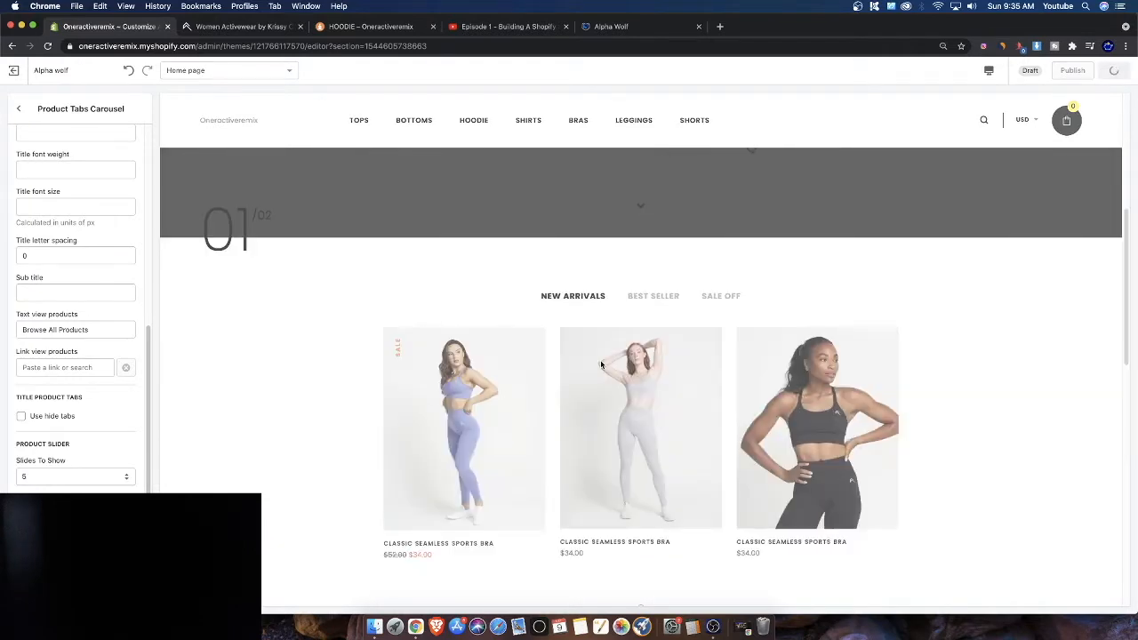
{"action": "scroll", "coordinate": [601, 364], "scroll_direction": "down", "scroll_amount": 4}
{"action": "scroll", "coordinate": [75, 354], "scroll_direction": "up", "scroll_amount": 3}
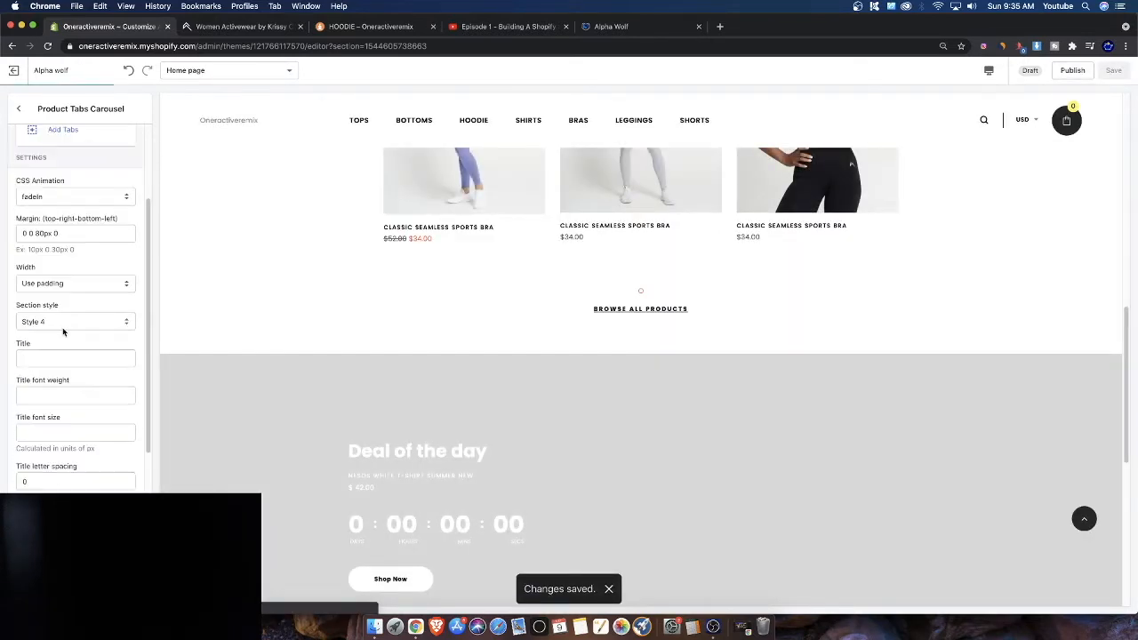
Open the Product countdown section and its countdown block to examine their settings
{"action": "left_click", "coordinate": [18, 108]}
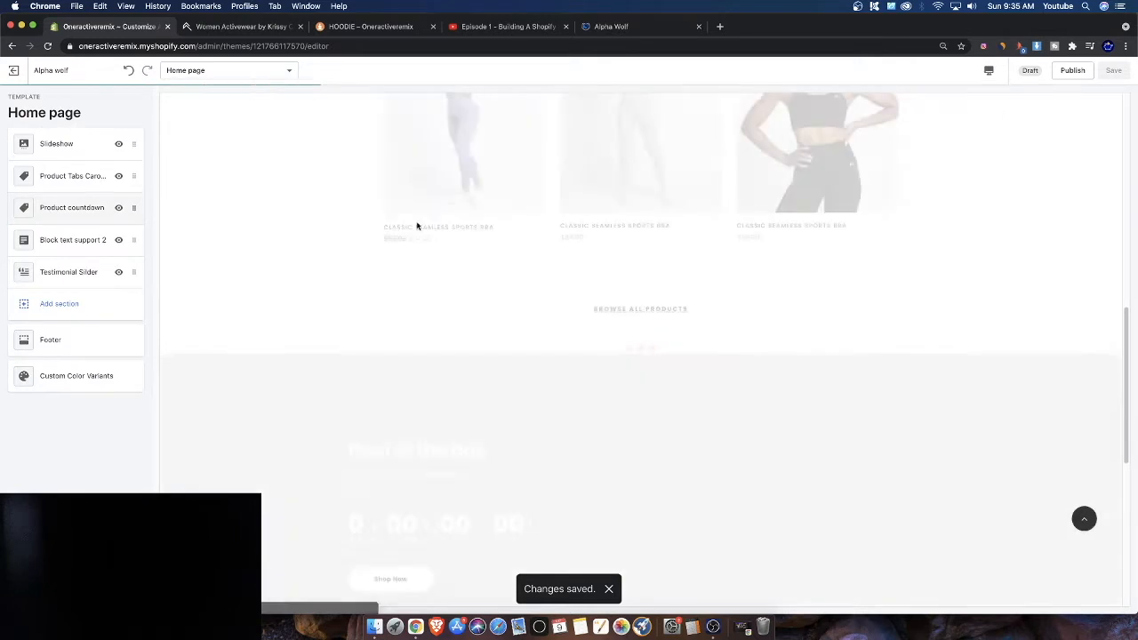
{"action": "scroll", "coordinate": [496, 282], "scroll_direction": "down", "scroll_amount": 3}
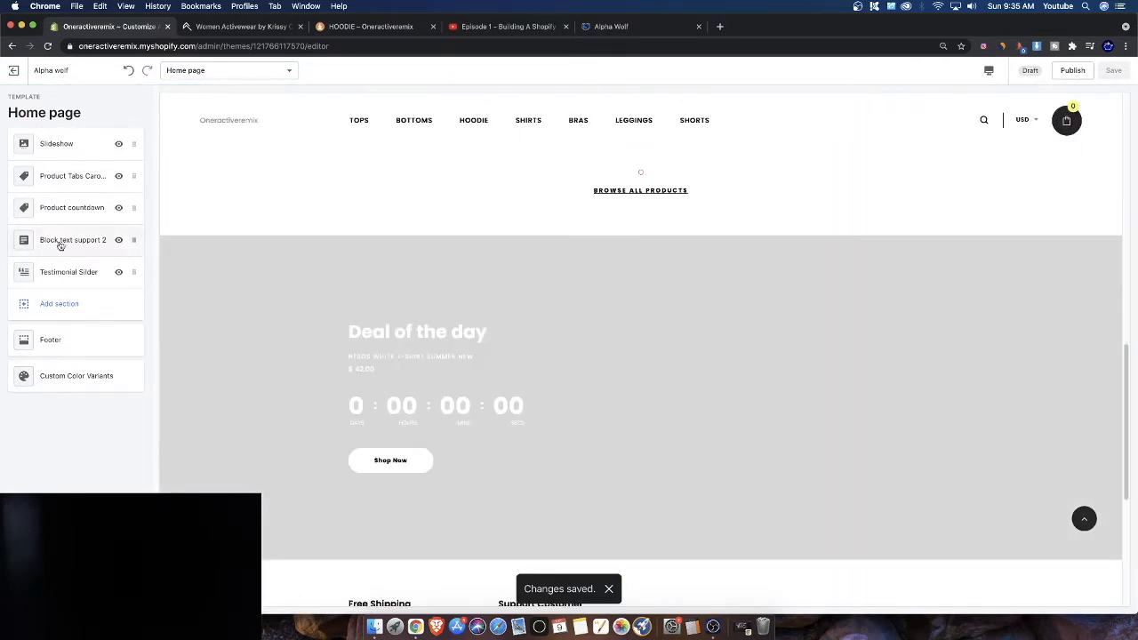
{"action": "left_click", "coordinate": [43, 210]}
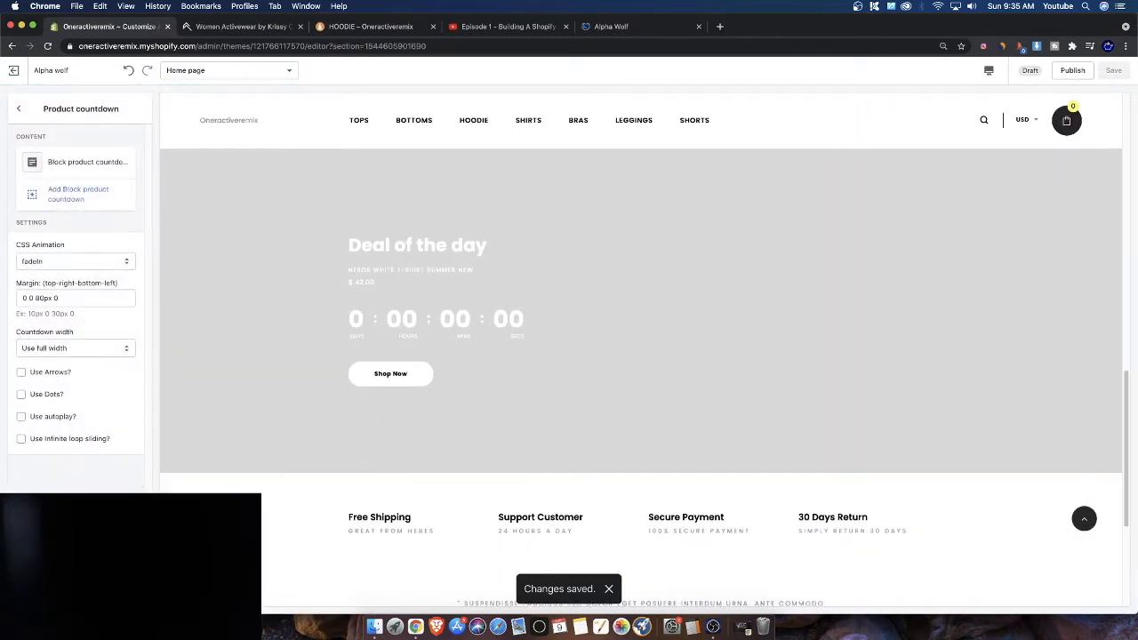
{"action": "left_click", "coordinate": [79, 161]}
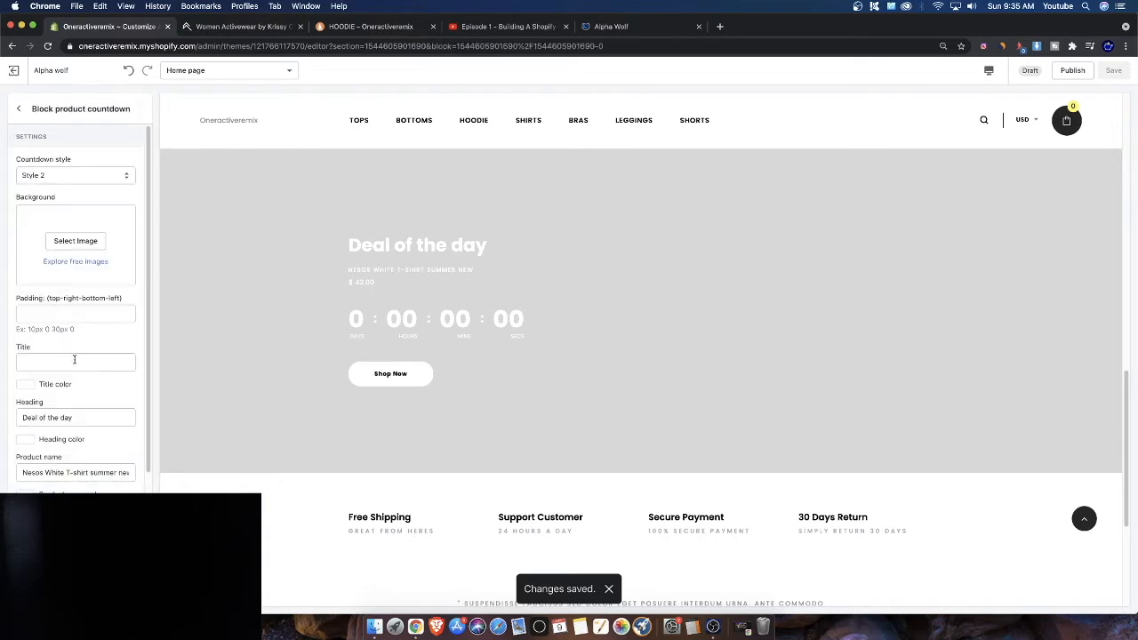
{"action": "scroll", "coordinate": [74, 378], "scroll_direction": "down", "scroll_amount": 3}
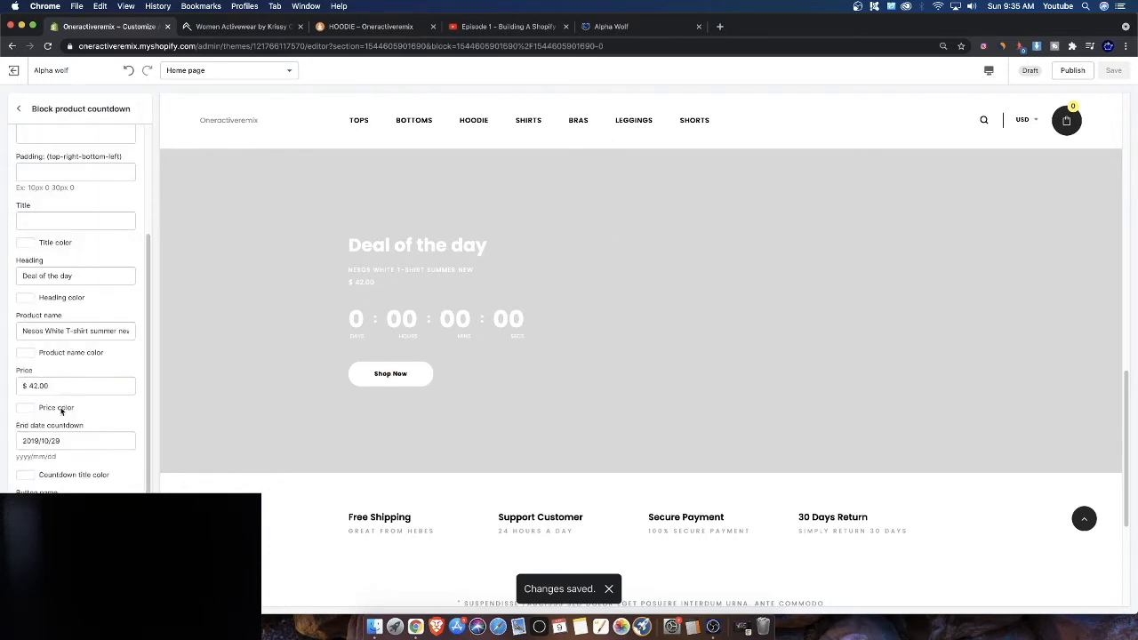
{"action": "scroll", "coordinate": [53, 409], "scroll_direction": "up", "scroll_amount": 3}
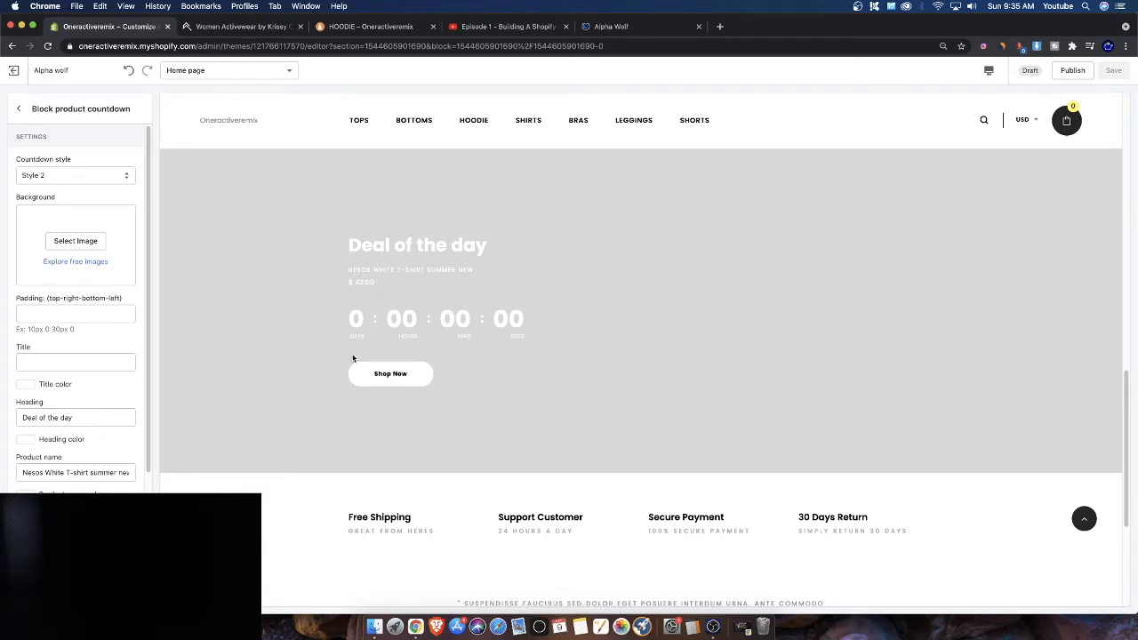
{"action": "scroll", "coordinate": [245, 345], "scroll_direction": "up", "scroll_amount": 2}
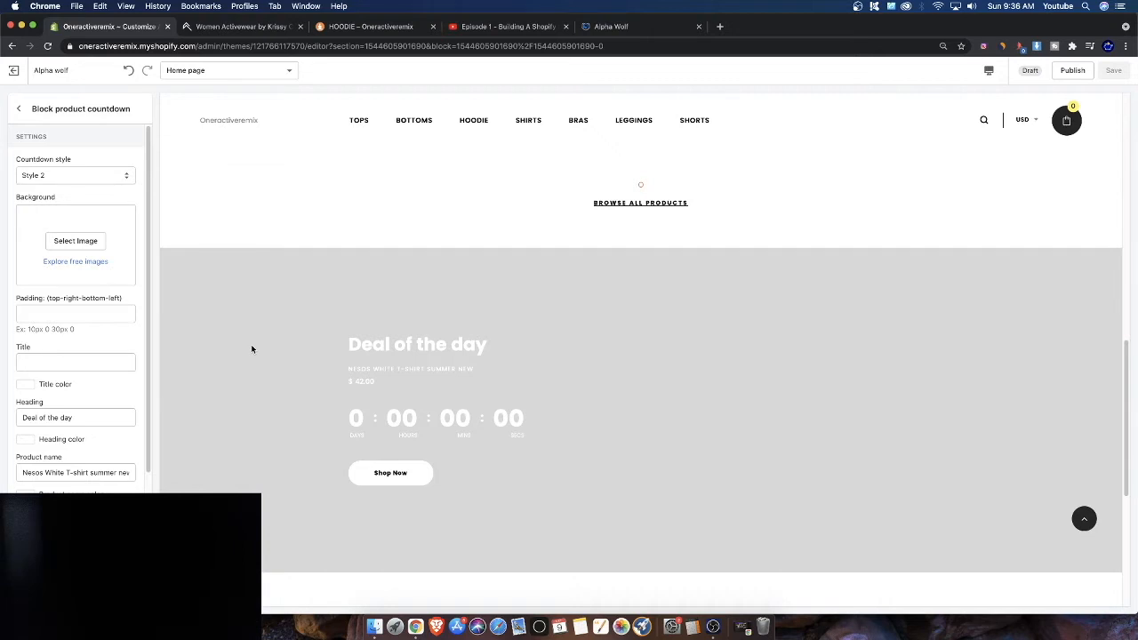
{"action": "scroll", "coordinate": [278, 356], "scroll_direction": "up", "scroll_amount": 5}
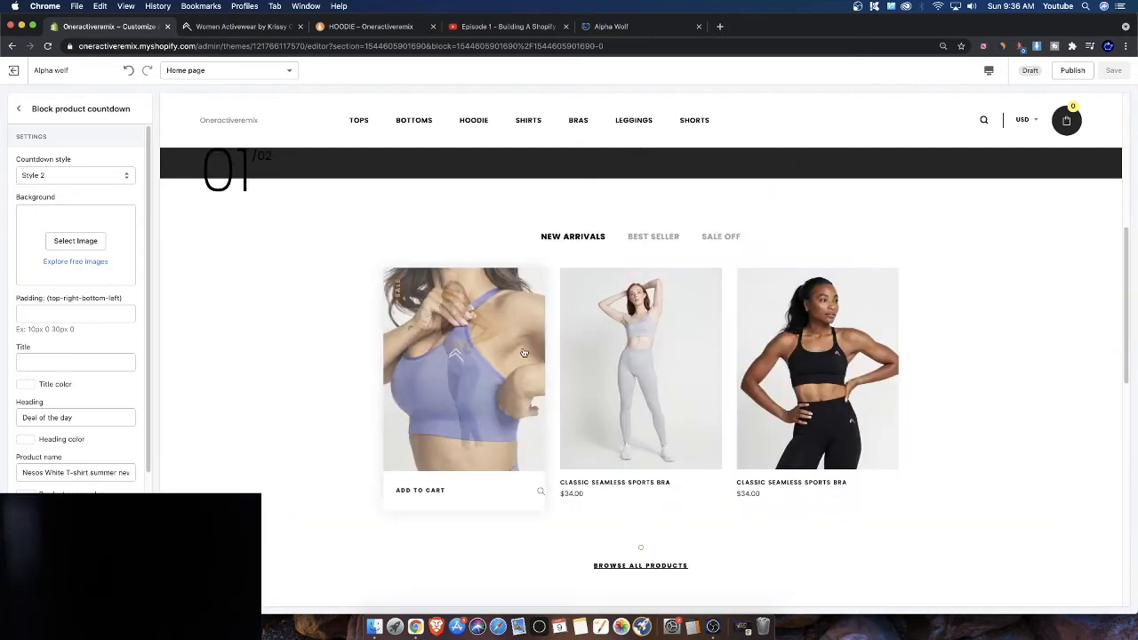
{"action": "scroll", "coordinate": [455, 353], "scroll_direction": "down", "scroll_amount": 3}
{"action": "scroll", "coordinate": [455, 353], "scroll_direction": "up", "scroll_amount": 3}
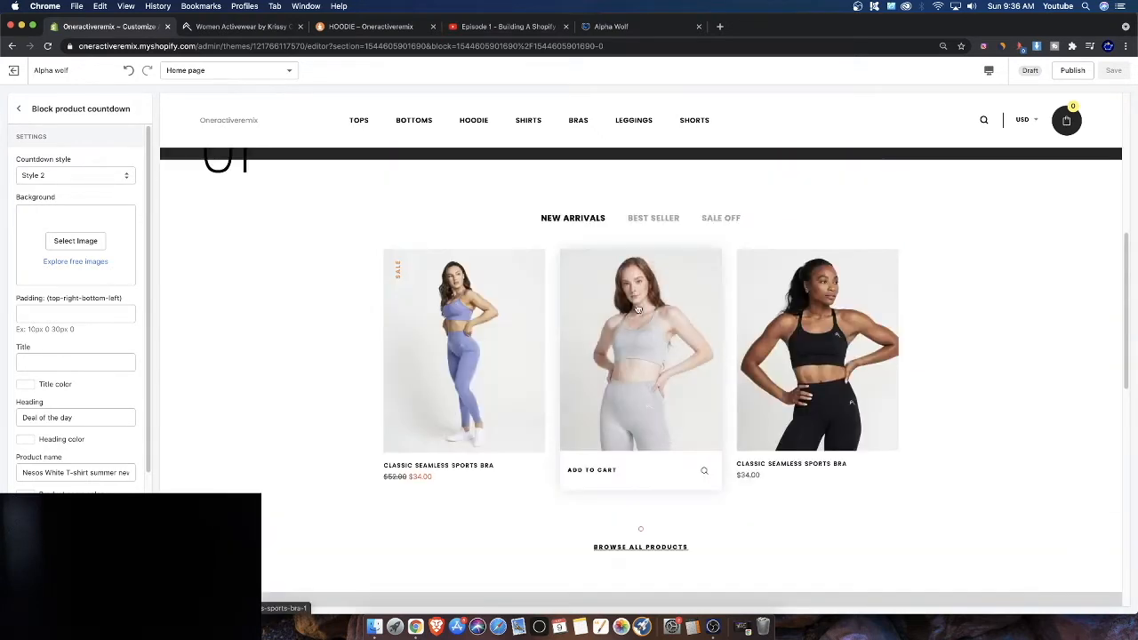
{"action": "scroll", "coordinate": [488, 447], "scroll_direction": "down", "scroll_amount": 3}
{"action": "scroll", "coordinate": [462, 427], "scroll_direction": "down", "scroll_amount": 2}
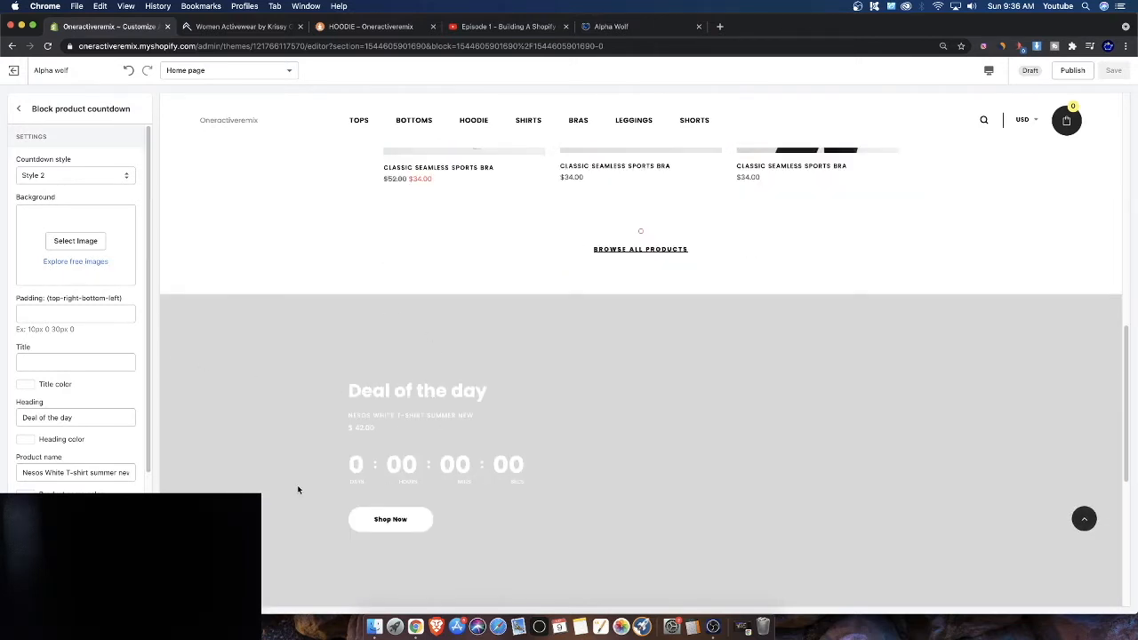
{"action": "scroll", "coordinate": [297, 484], "scroll_direction": "down", "scroll_amount": 2}
{"action": "scroll", "coordinate": [196, 469], "scroll_direction": "down", "scroll_amount": 2}
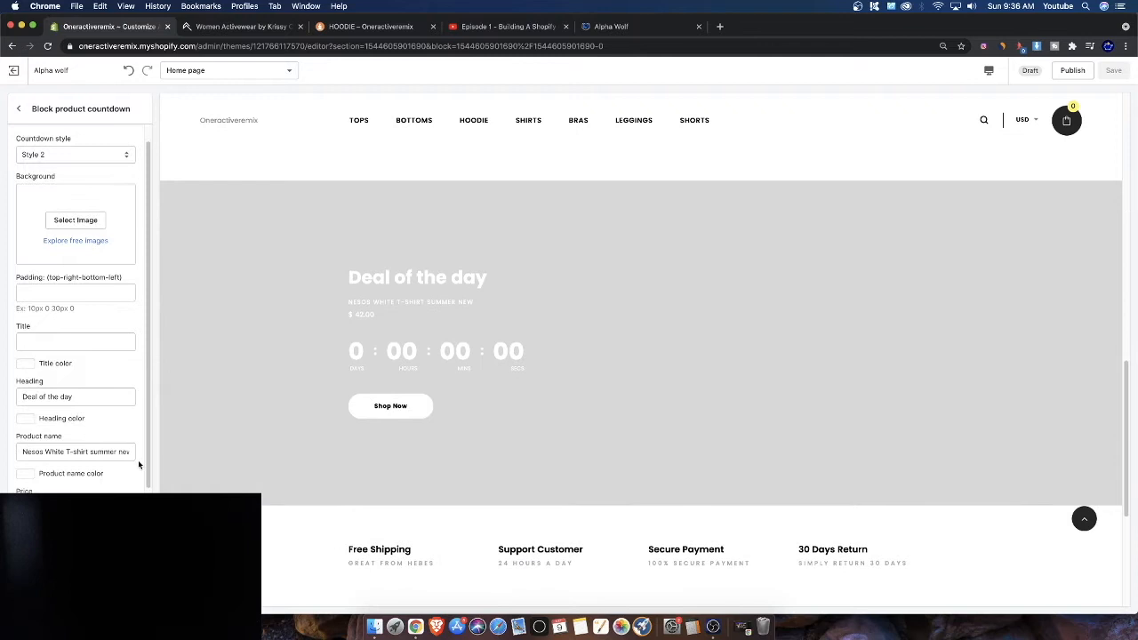
{"action": "scroll", "coordinate": [432, 444], "scroll_direction": "down", "scroll_amount": 1}
{"action": "scroll", "coordinate": [421, 446], "scroll_direction": "up", "scroll_amount": 3}
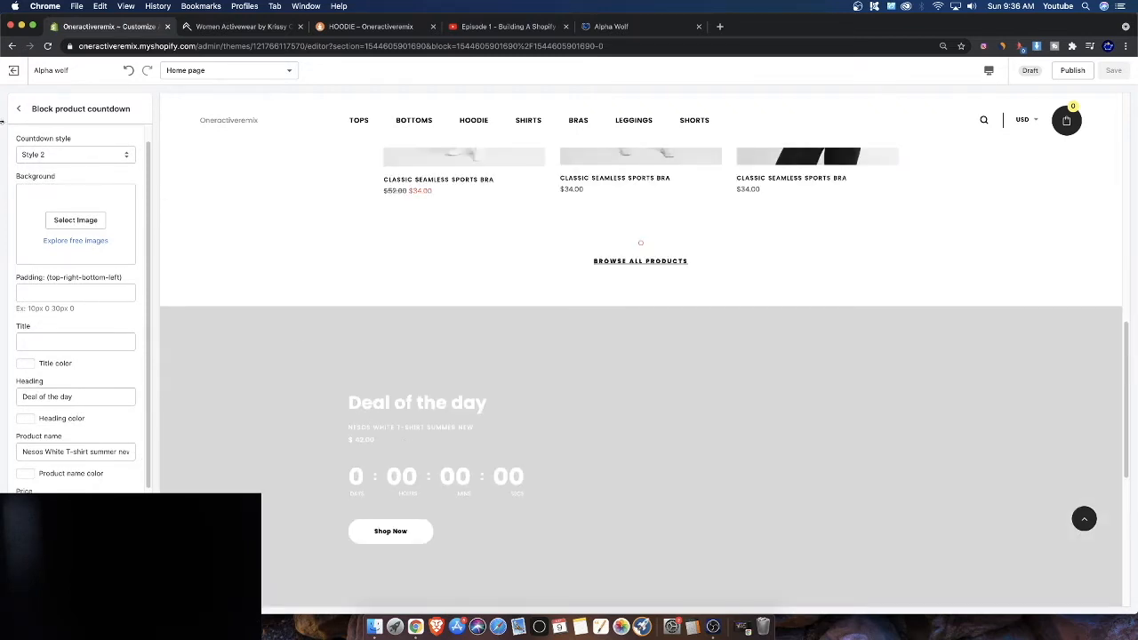
Return to the home page section list and scroll through the preview to review the sections
{"action": "left_click", "coordinate": [19, 110]}
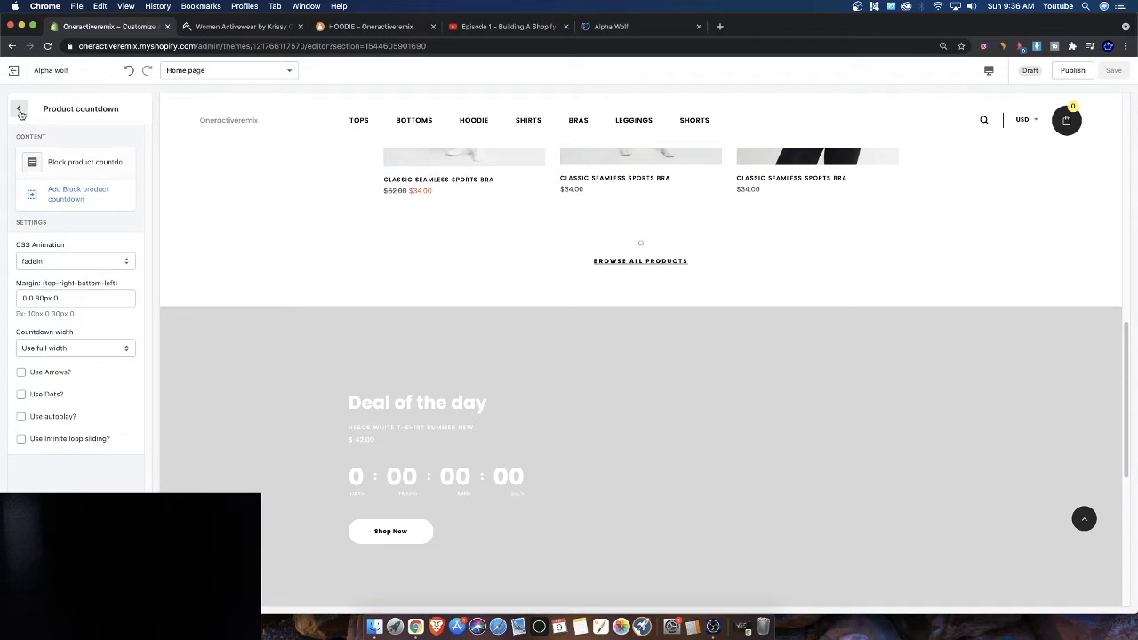
{"action": "left_click", "coordinate": [21, 112]}
{"action": "scroll", "coordinate": [376, 353], "scroll_direction": "down", "scroll_amount": 5}
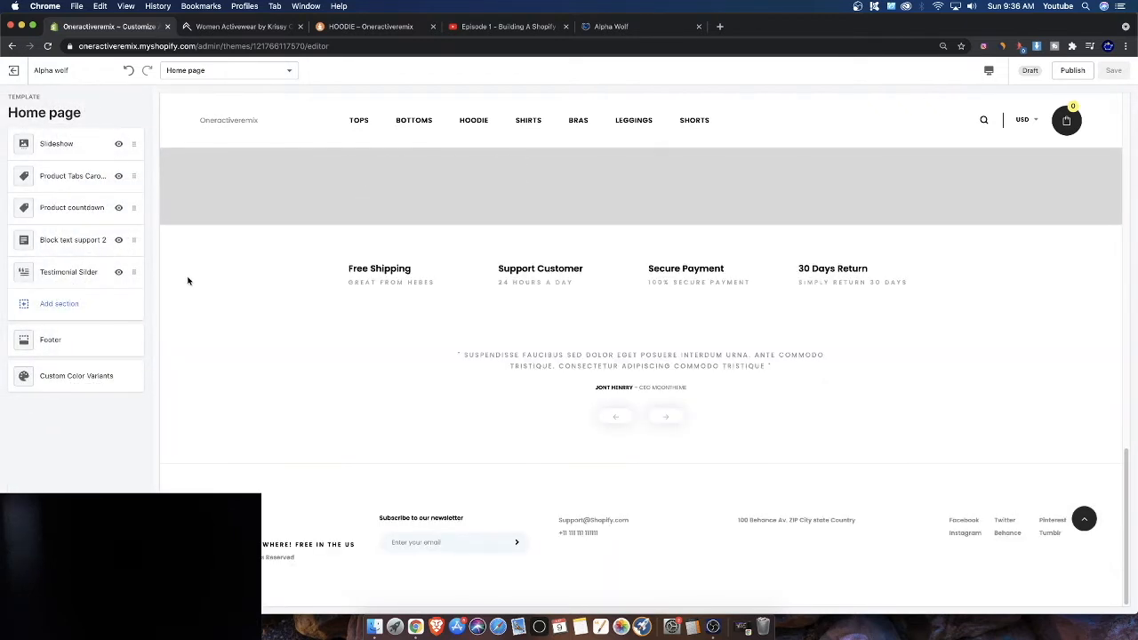
{"action": "scroll", "coordinate": [564, 344], "scroll_direction": "up", "scroll_amount": 6}
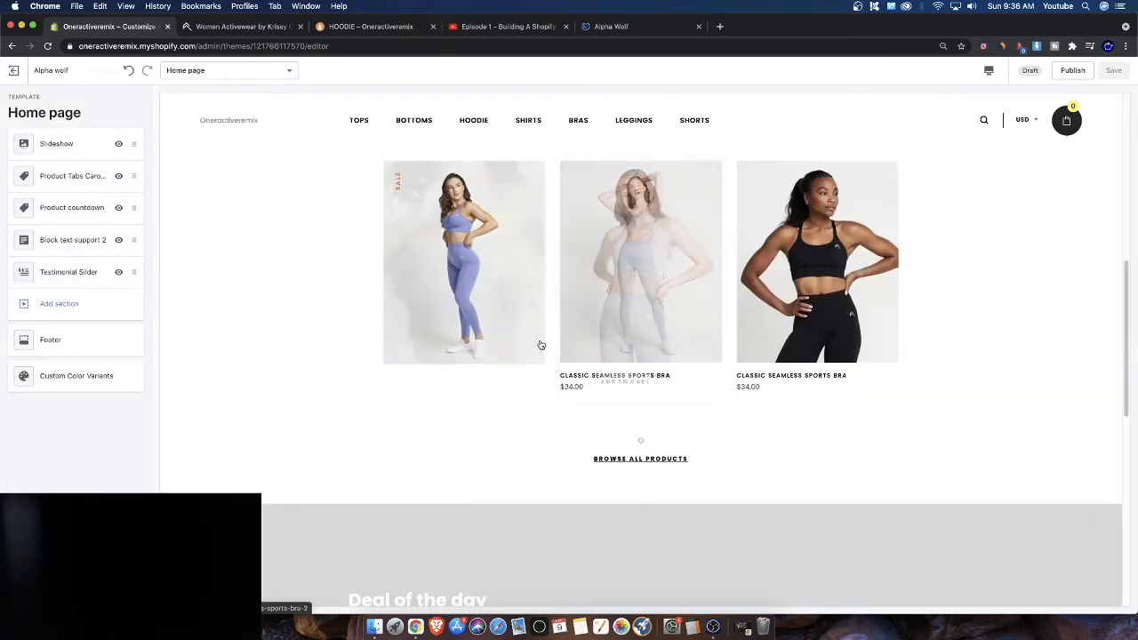
{"action": "scroll", "coordinate": [529, 347], "scroll_direction": "up", "scroll_amount": 2}
{"action": "scroll", "coordinate": [498, 348], "scroll_direction": "down", "scroll_amount": 4}
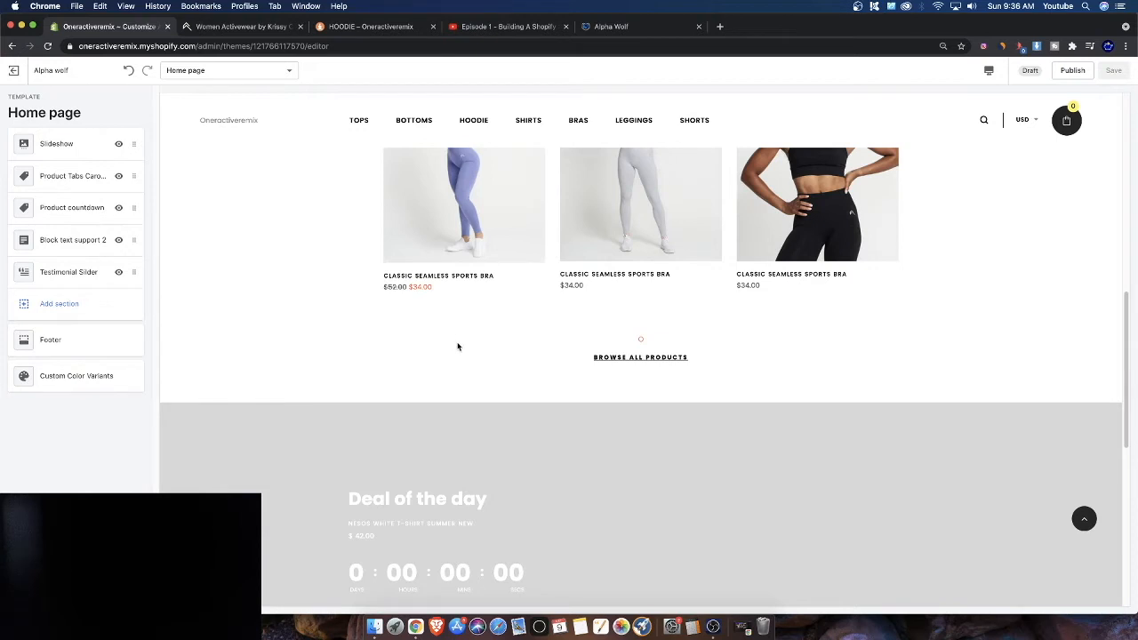
{"action": "scroll", "coordinate": [458, 347], "scroll_direction": "down", "scroll_amount": 5}
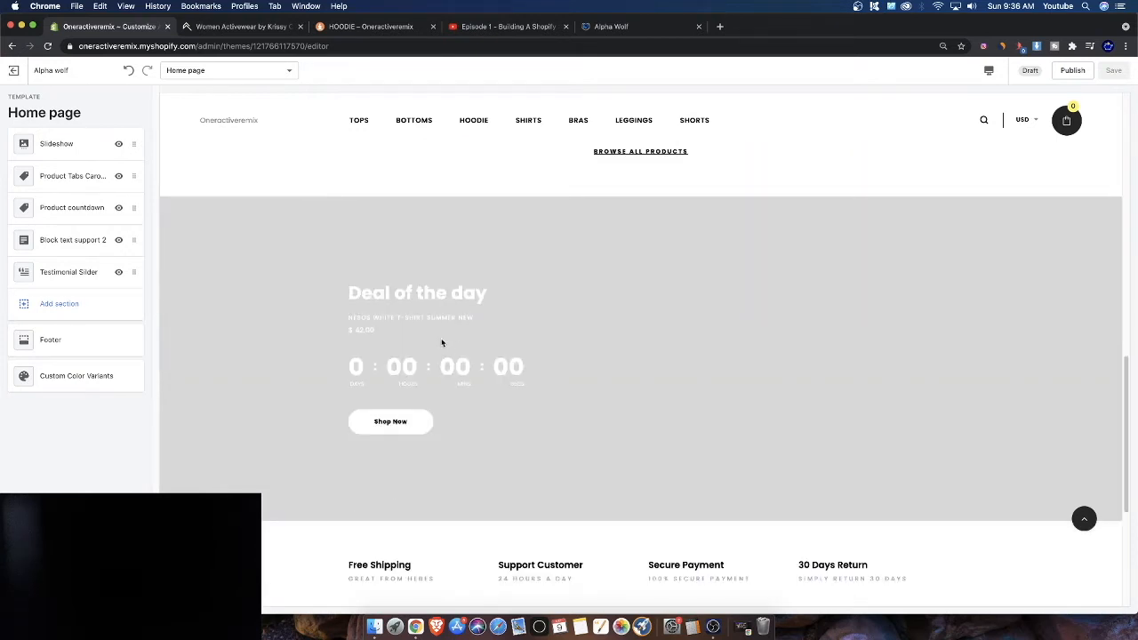
{"action": "scroll", "coordinate": [441, 342], "scroll_direction": "down", "scroll_amount": 2}
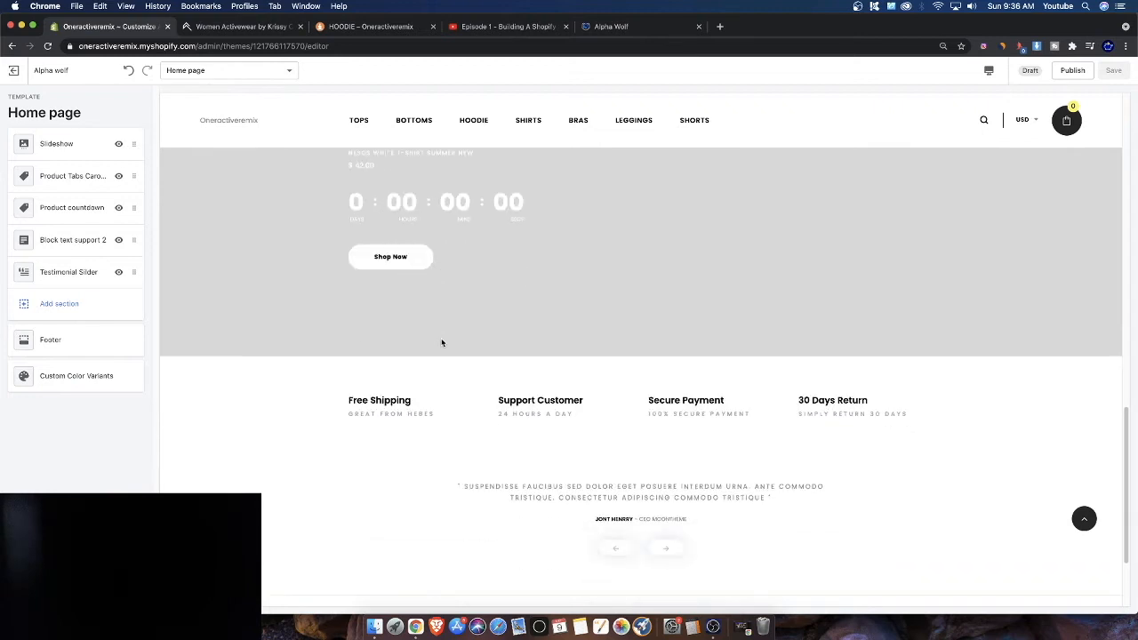
{"action": "scroll", "coordinate": [441, 342], "scroll_direction": "up", "scroll_amount": 4}
{"action": "scroll", "coordinate": [441, 343], "scroll_direction": "up", "scroll_amount": 2}
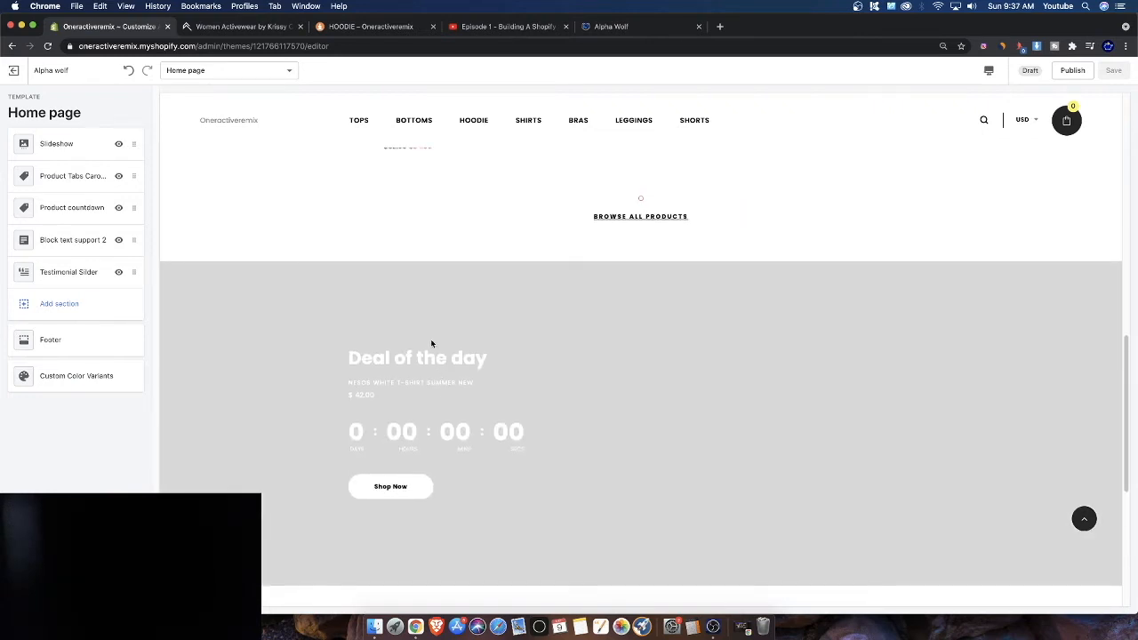
{"action": "scroll", "coordinate": [431, 343], "scroll_direction": "down", "scroll_amount": 5}
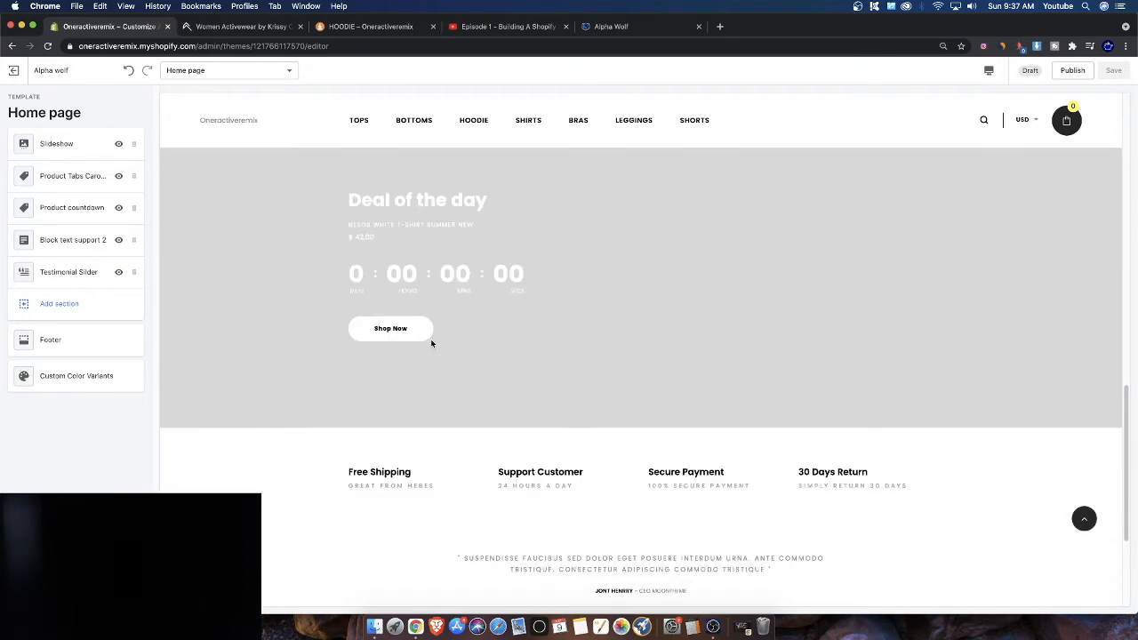
{"action": "scroll", "coordinate": [431, 343], "scroll_direction": "up", "scroll_amount": 7}
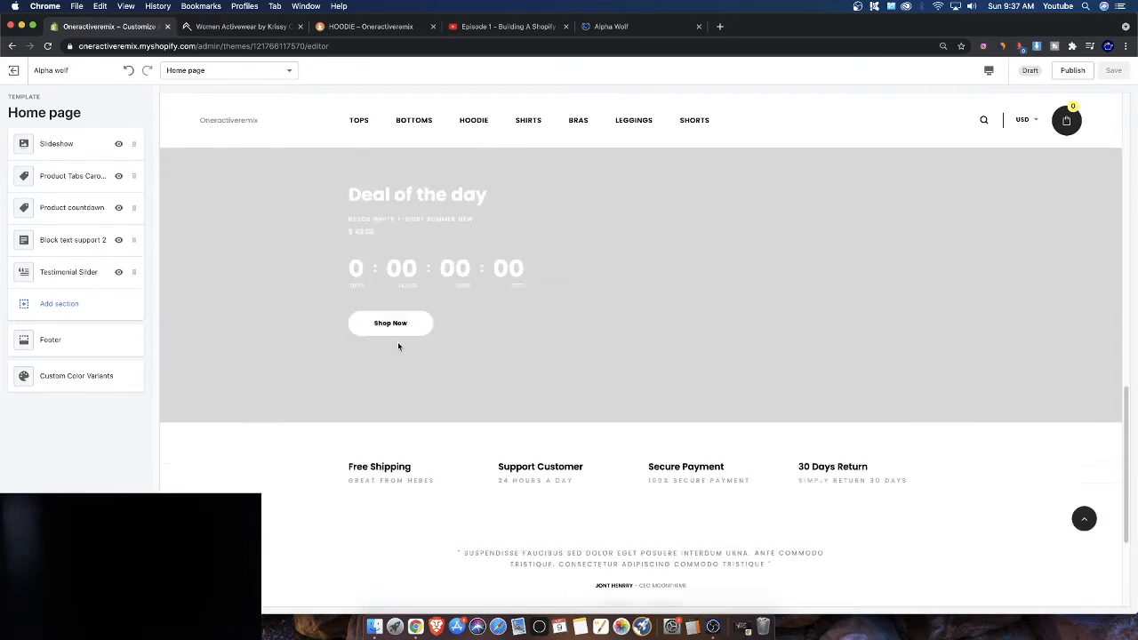
Add a blog posts section to the home page below the testimonial slider
{"action": "left_click", "coordinate": [108, 309]}
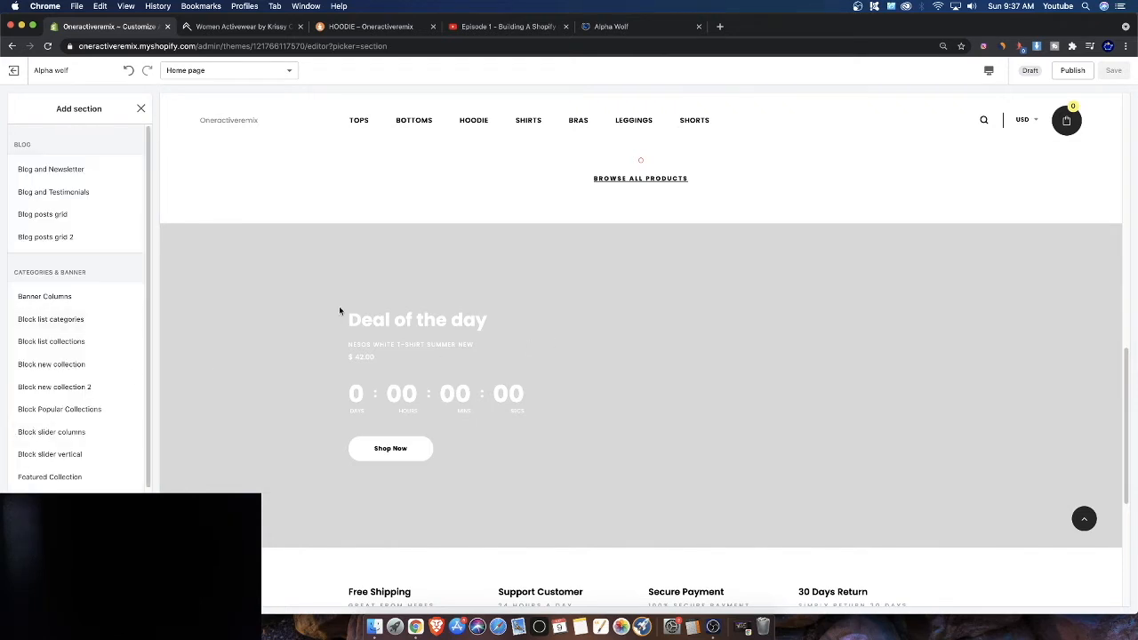
{"action": "scroll", "coordinate": [423, 411], "scroll_direction": "down", "scroll_amount": 2}
{"action": "left_click", "coordinate": [59, 214]}
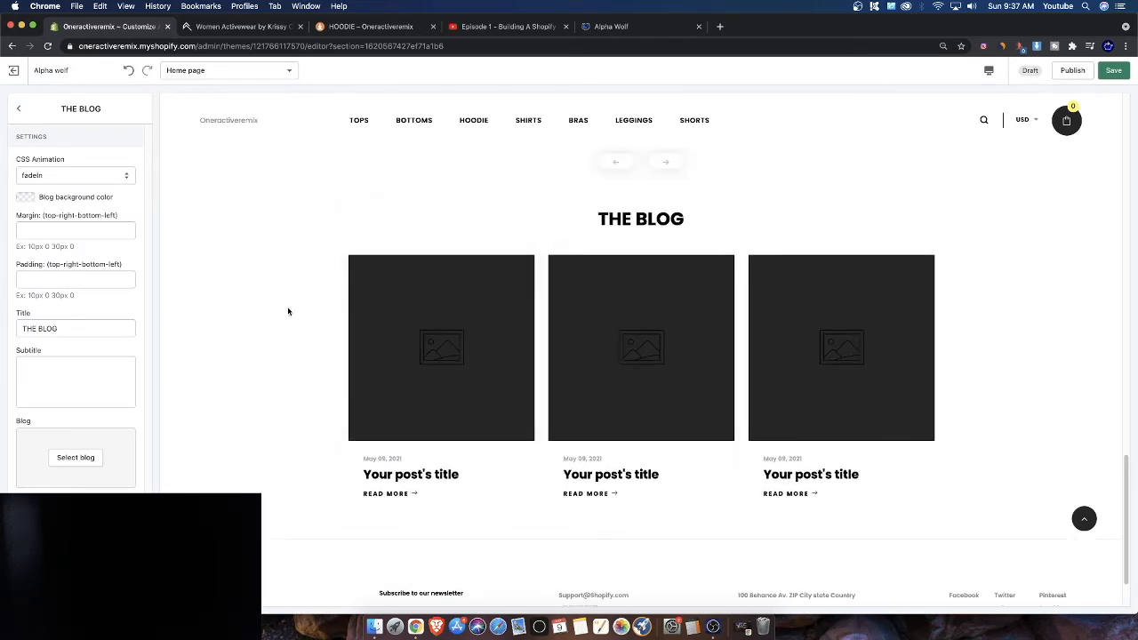
{"action": "left_click", "coordinate": [18, 108]}
{"action": "scroll", "coordinate": [314, 333], "scroll_direction": "up", "scroll_amount": 3}
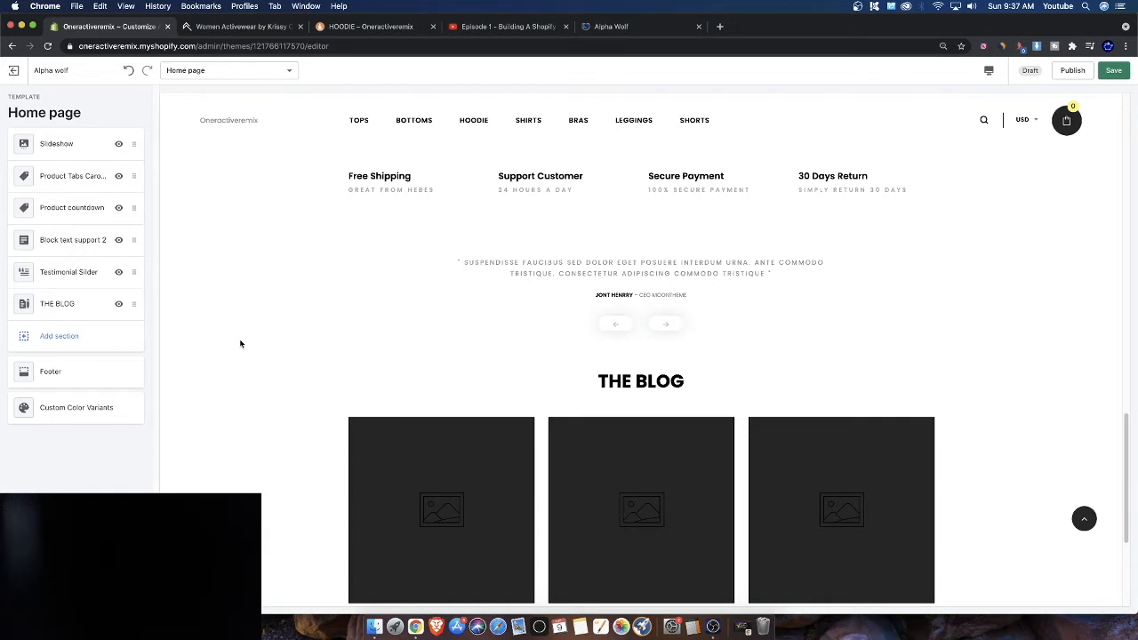
{"action": "scroll", "coordinate": [240, 342], "scroll_direction": "down", "scroll_amount": 3}
{"action": "scroll", "coordinate": [240, 341], "scroll_direction": "up", "scroll_amount": 3}
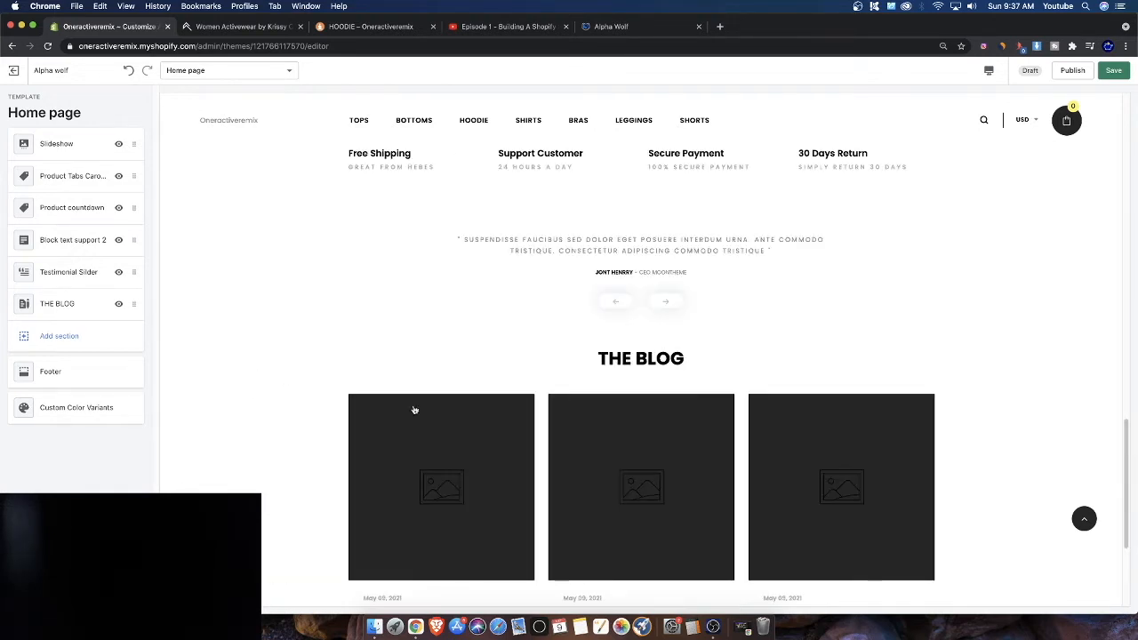
Remove the Testimonial Slider section from the home page
{"action": "scroll", "coordinate": [509, 407], "scroll_direction": "down", "scroll_amount": 2}
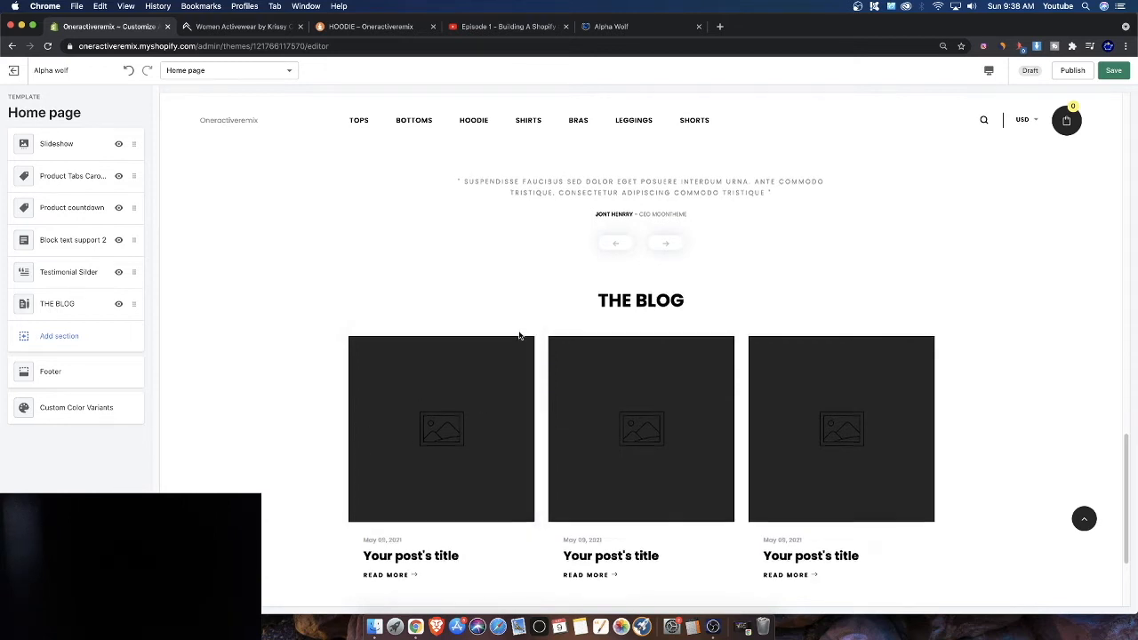
{"action": "scroll", "coordinate": [496, 344], "scroll_direction": "up", "scroll_amount": 5}
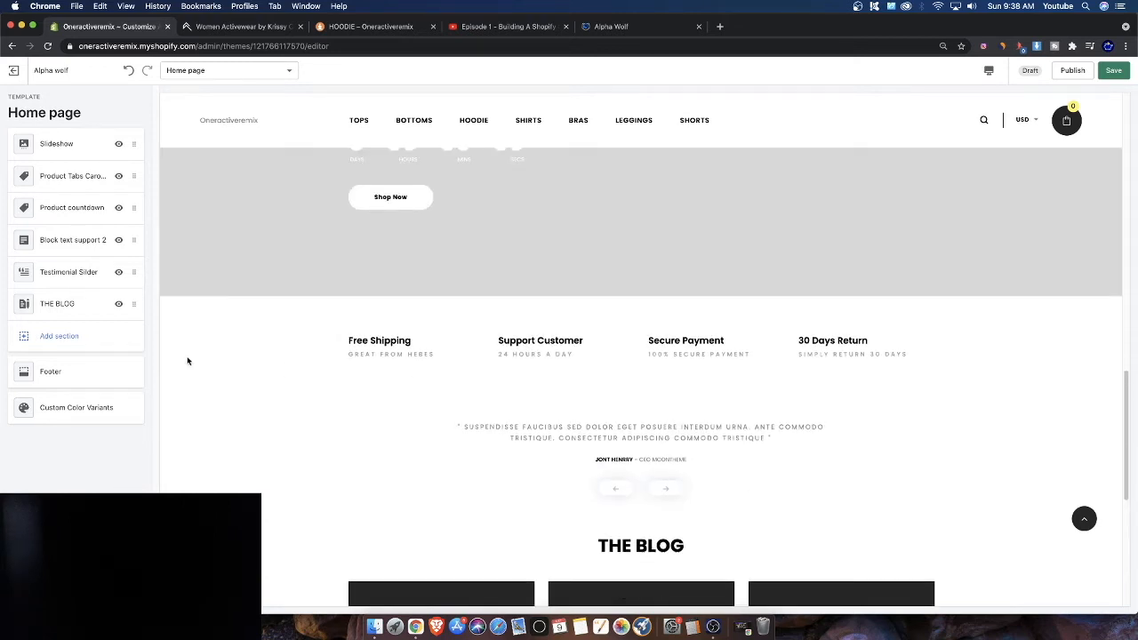
{"action": "left_click", "coordinate": [68, 271]}
{"action": "left_click", "coordinate": [55, 594]}
{"action": "scroll", "coordinate": [517, 380], "scroll_direction": "up", "scroll_amount": 4}
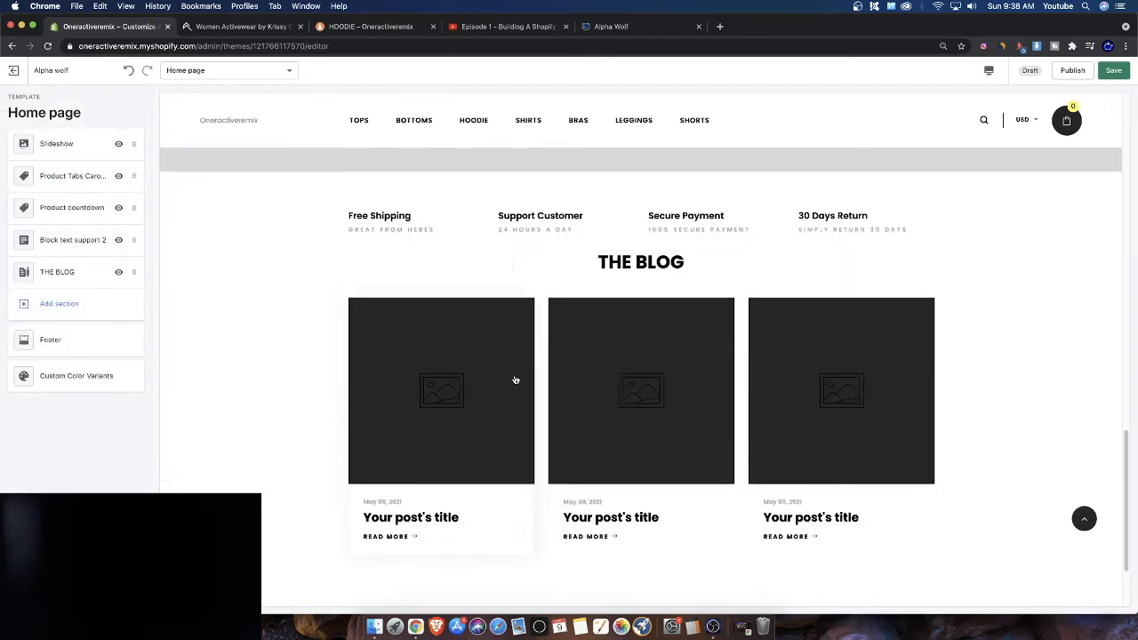
Scroll through the home page preview to review the remaining sections
{"action": "scroll", "coordinate": [451, 378], "scroll_direction": "down", "scroll_amount": 2}
{"action": "scroll", "coordinate": [436, 419], "scroll_direction": "down", "scroll_amount": 3}
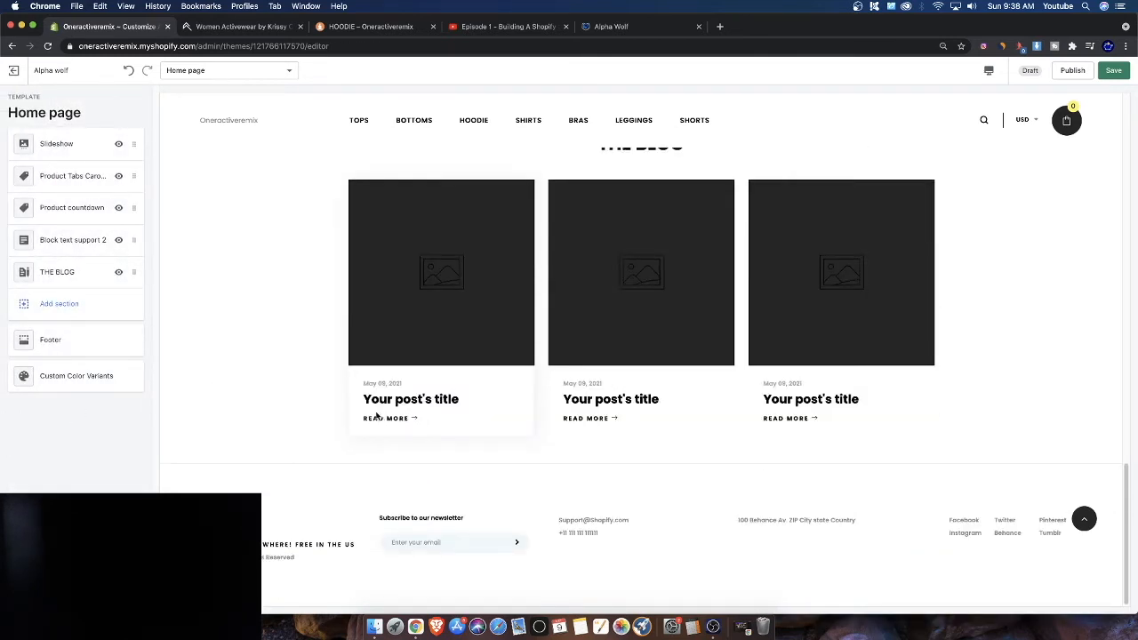
{"action": "scroll", "coordinate": [462, 414], "scroll_direction": "up", "scroll_amount": 10}
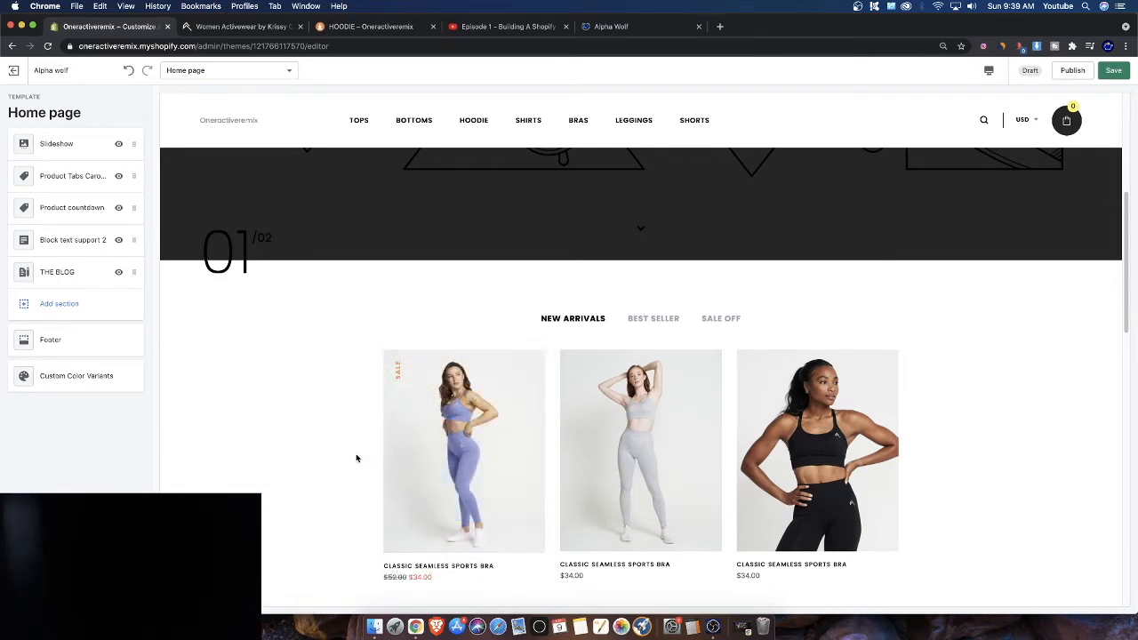
{"action": "scroll", "coordinate": [356, 458], "scroll_direction": "down", "scroll_amount": 3}
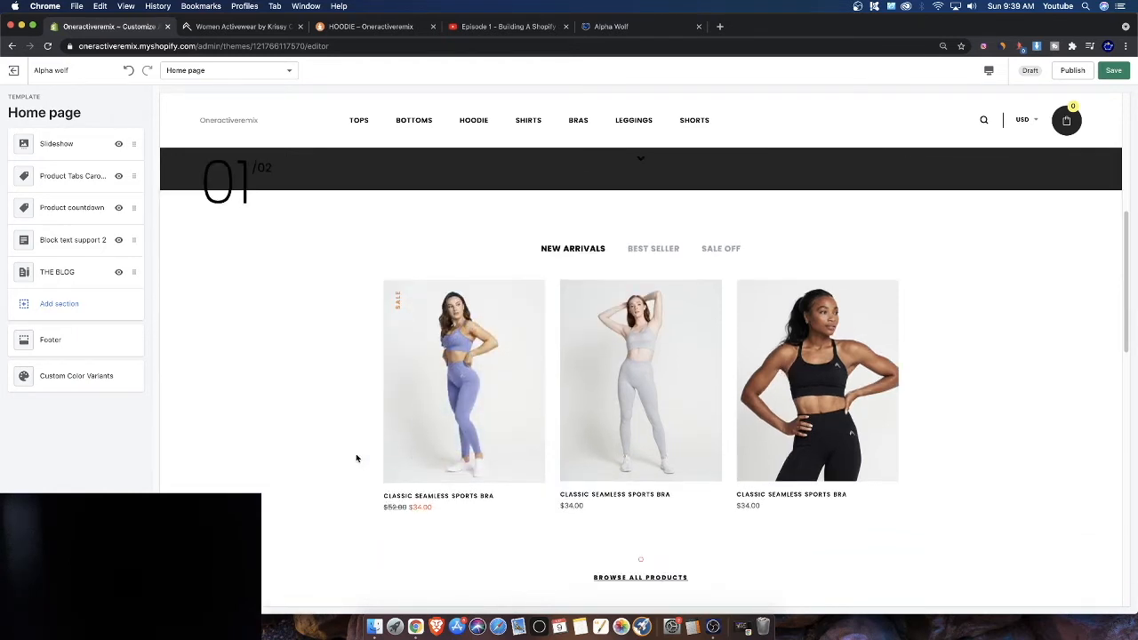
{"action": "scroll", "coordinate": [345, 460], "scroll_direction": "down", "scroll_amount": 1}
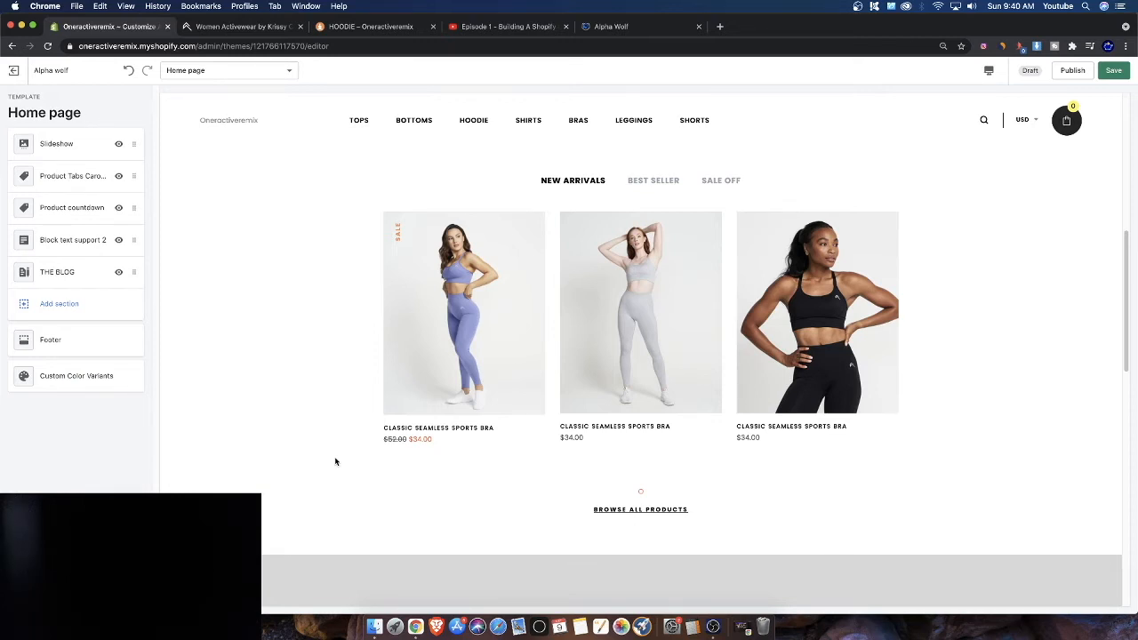
{"action": "scroll", "coordinate": [612, 515], "scroll_direction": "down", "scroll_amount": 2}
{"action": "scroll", "coordinate": [667, 471], "scroll_direction": "up", "scroll_amount": 4}
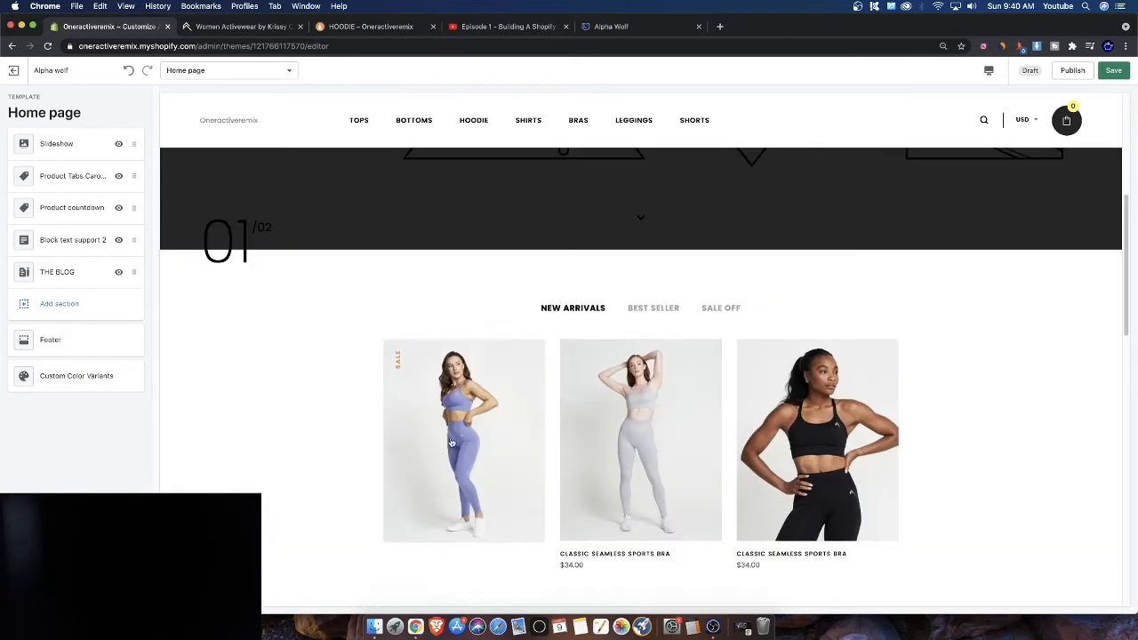
{"action": "scroll", "coordinate": [190, 311], "scroll_direction": "down", "scroll_amount": 2}
Add a Block new collection 2 section to the home page
{"action": "left_click", "coordinate": [89, 302]}
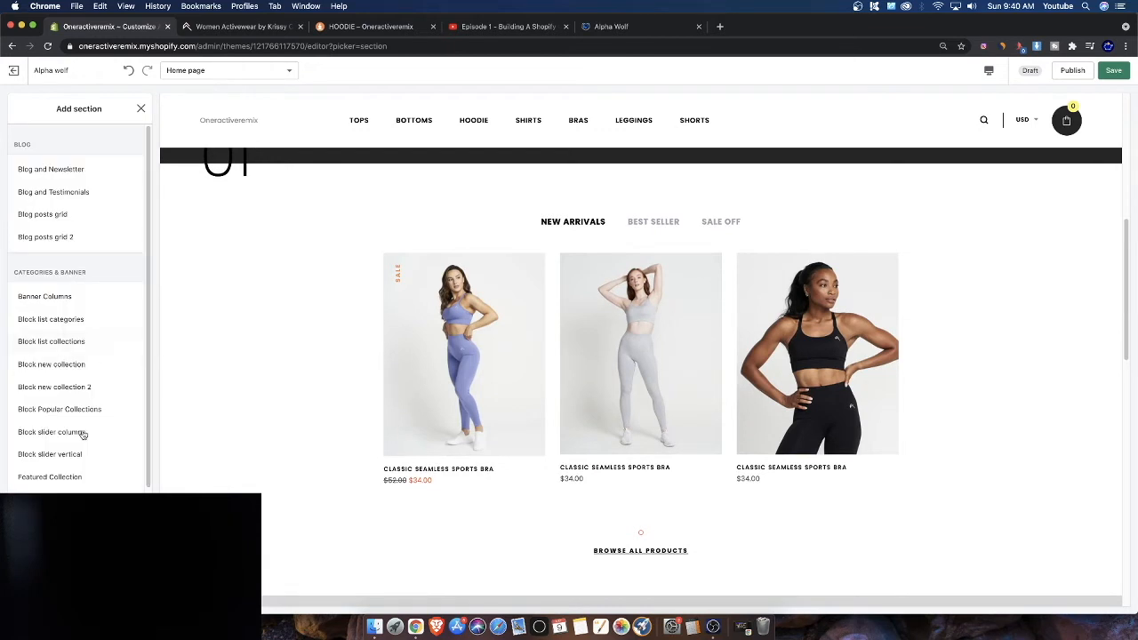
{"action": "scroll", "coordinate": [78, 431], "scroll_direction": "down", "scroll_amount": 2}
{"action": "left_click", "coordinate": [48, 286]}
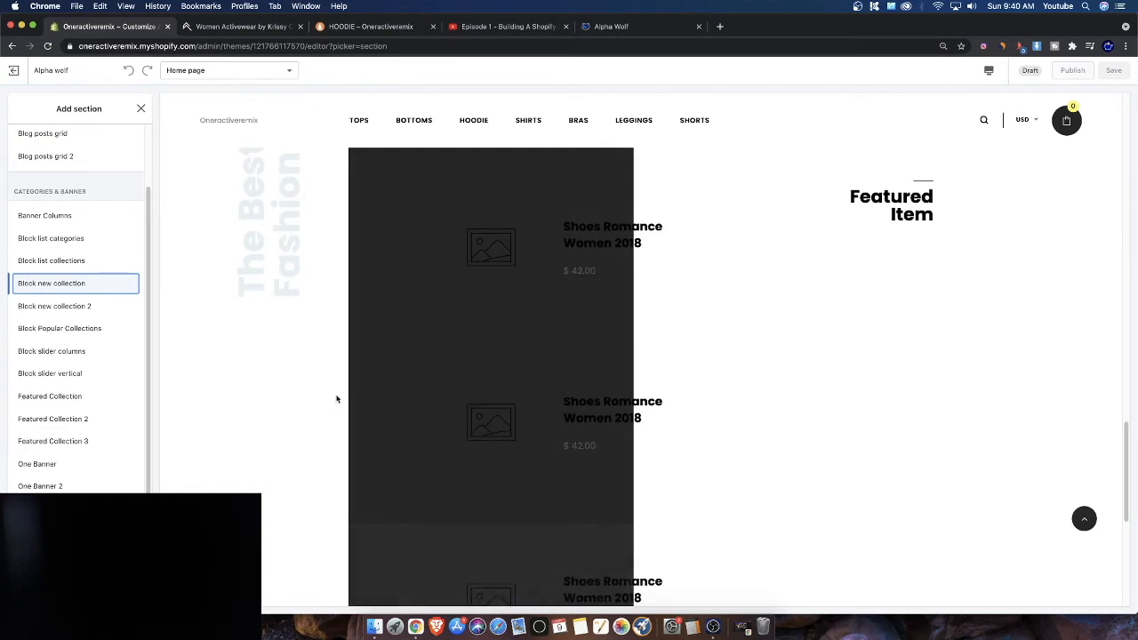
{"action": "left_click", "coordinate": [55, 307]}
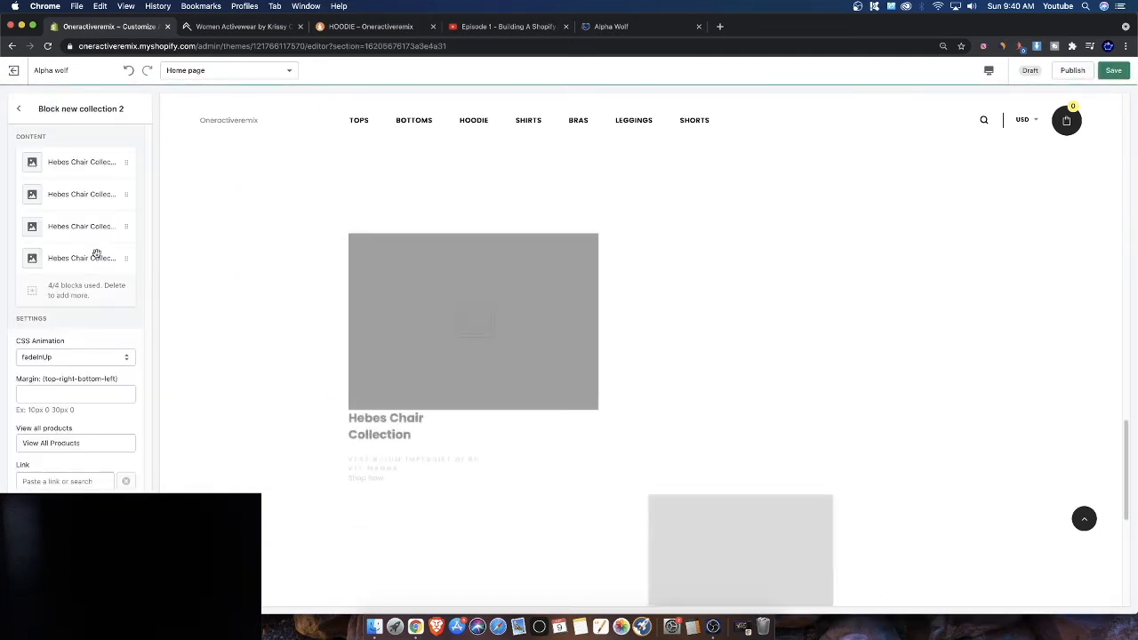
Set the first collection block's image to the photo of the woman running in pale green activewear
{"action": "left_click", "coordinate": [65, 157]}
{"action": "left_click", "coordinate": [76, 200]}
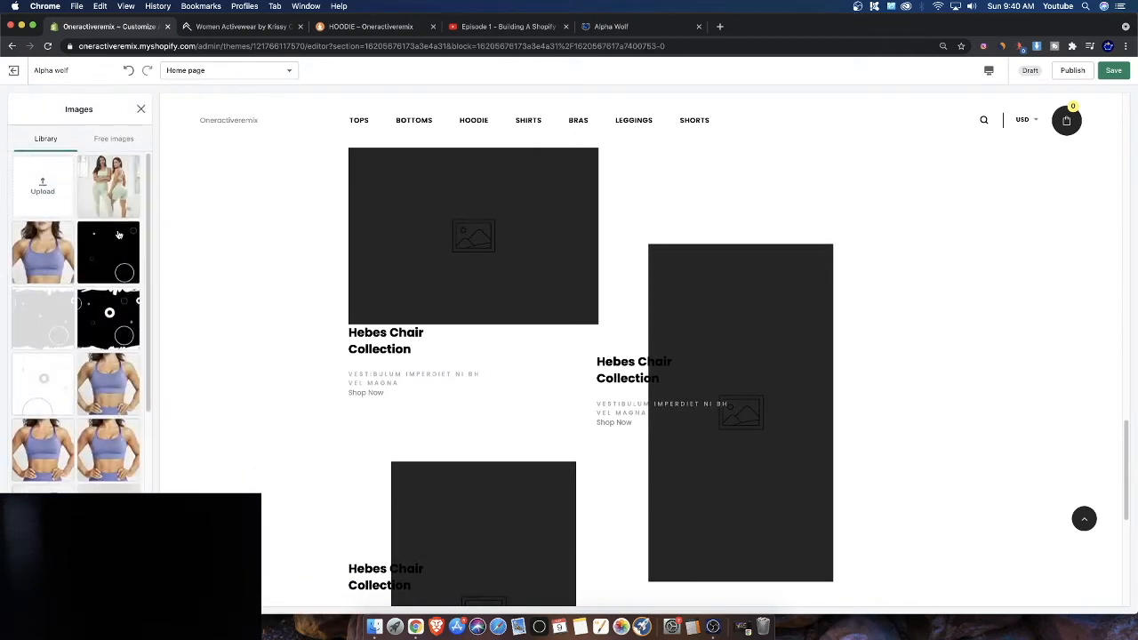
{"action": "left_click", "coordinate": [104, 208]}
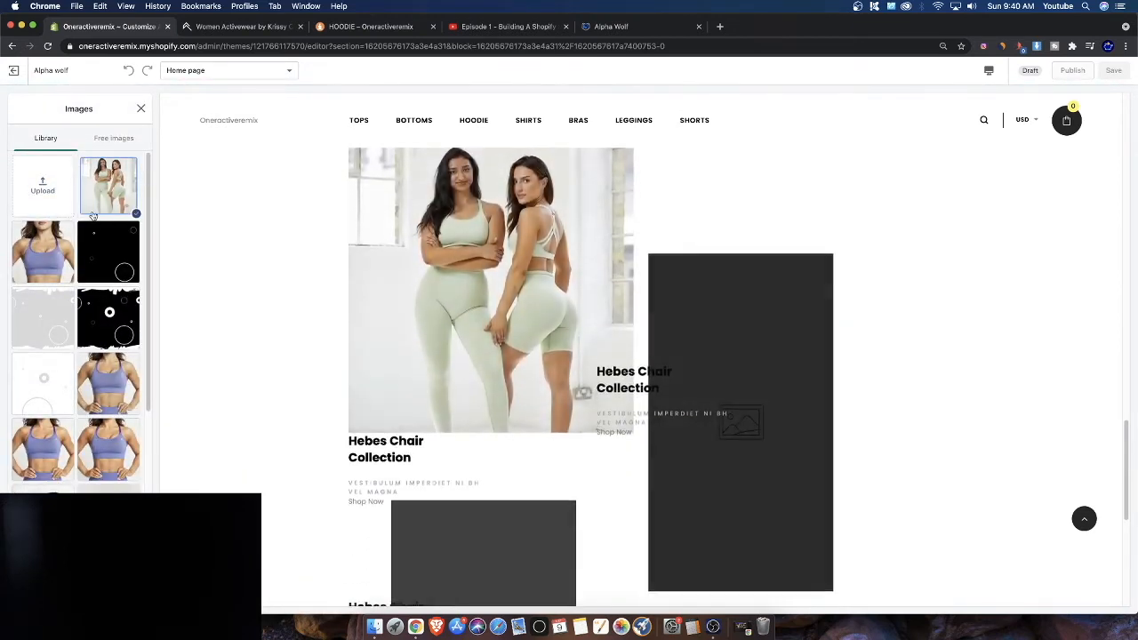
{"action": "scroll", "coordinate": [107, 267], "scroll_direction": "down", "scroll_amount": 3}
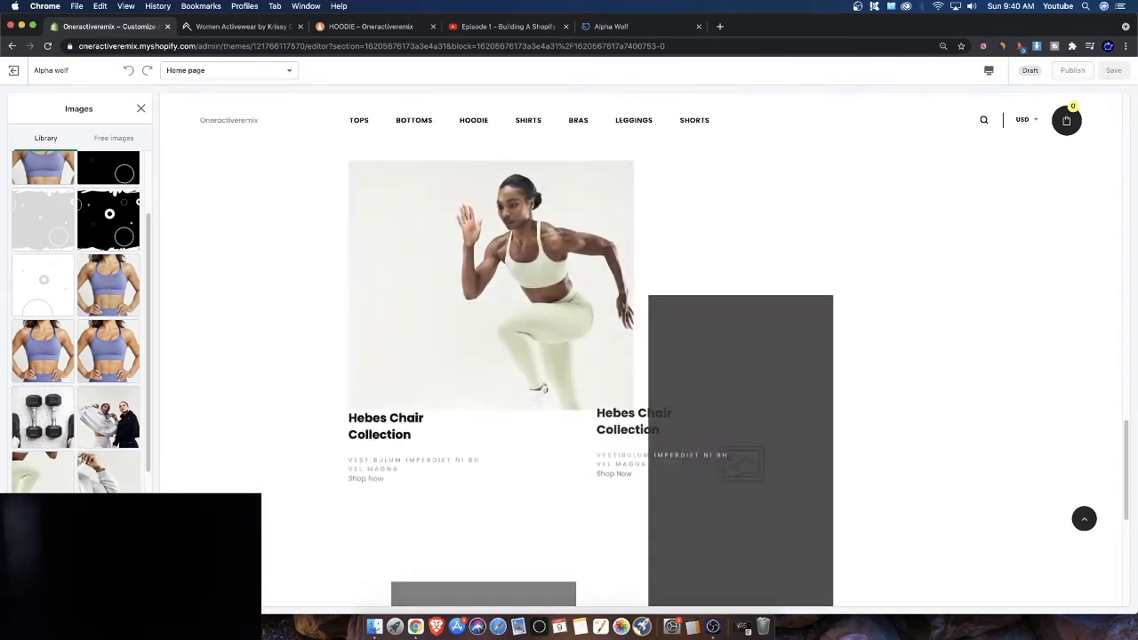
{"action": "scroll", "coordinate": [89, 466], "scroll_direction": "down", "scroll_amount": 2}
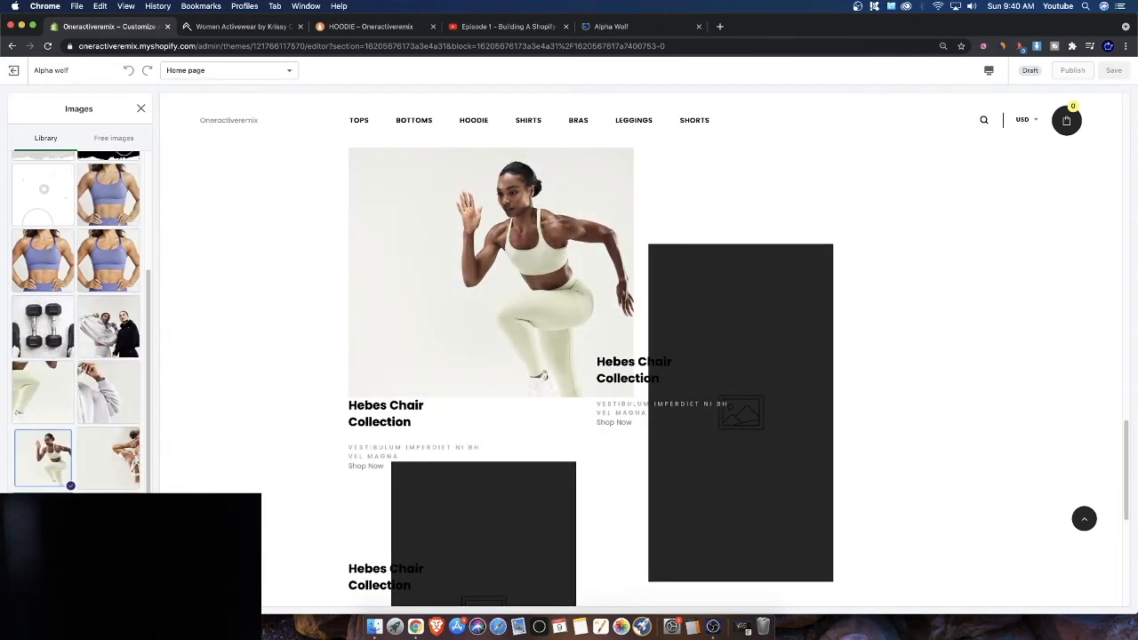
{"action": "left_click", "coordinate": [87, 586]}
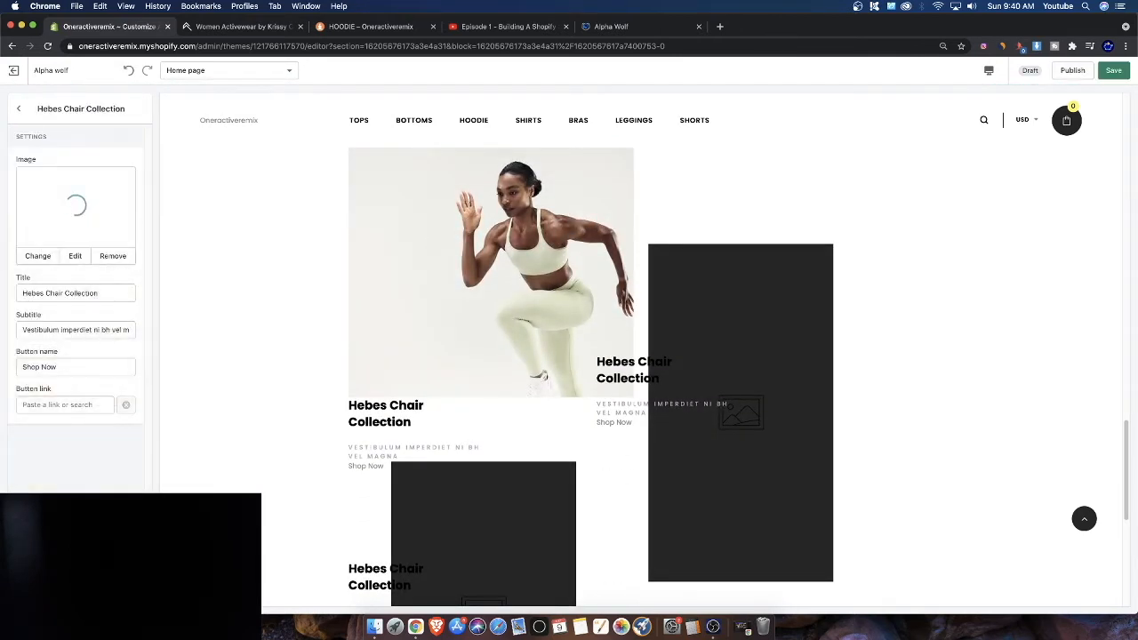
Set the second collection block's image to the photo of the kneeling woman with dumbbells
{"action": "left_click", "coordinate": [25, 116]}
{"action": "left_click", "coordinate": [89, 226]}
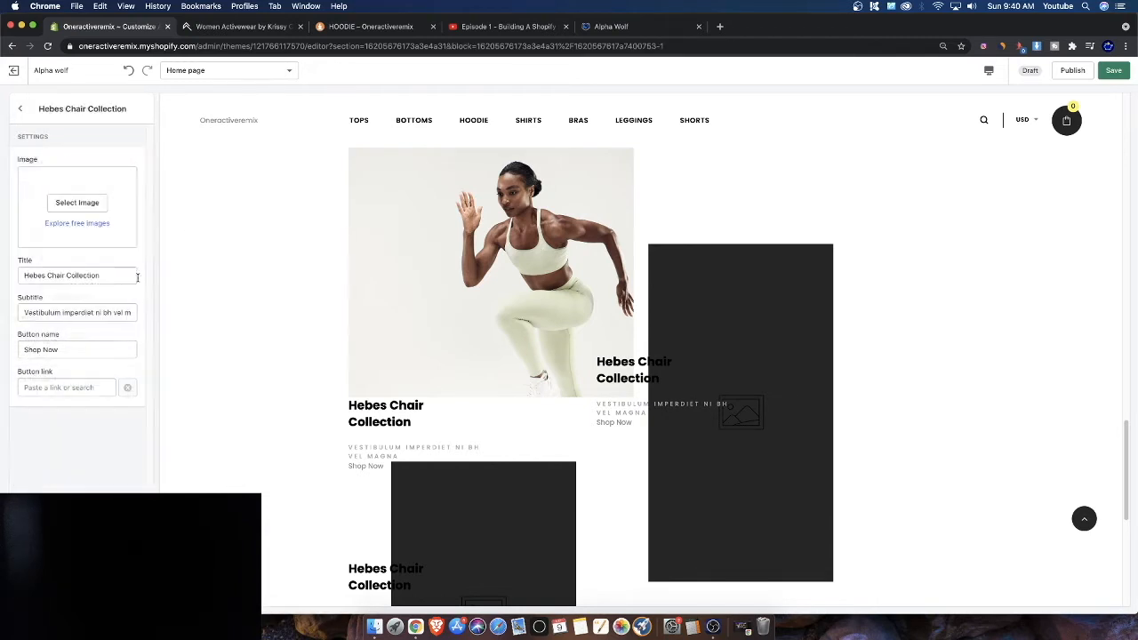
{"action": "left_click", "coordinate": [52, 209]}
{"action": "scroll", "coordinate": [55, 356], "scroll_direction": "down", "scroll_amount": 6}
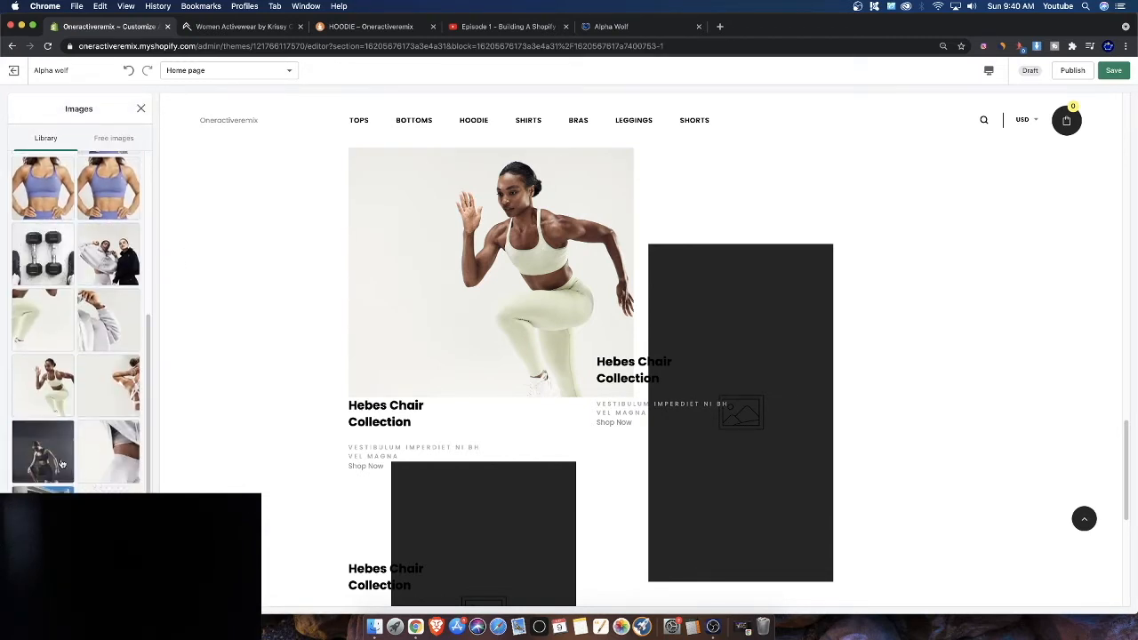
{"action": "left_click", "coordinate": [57, 460]}
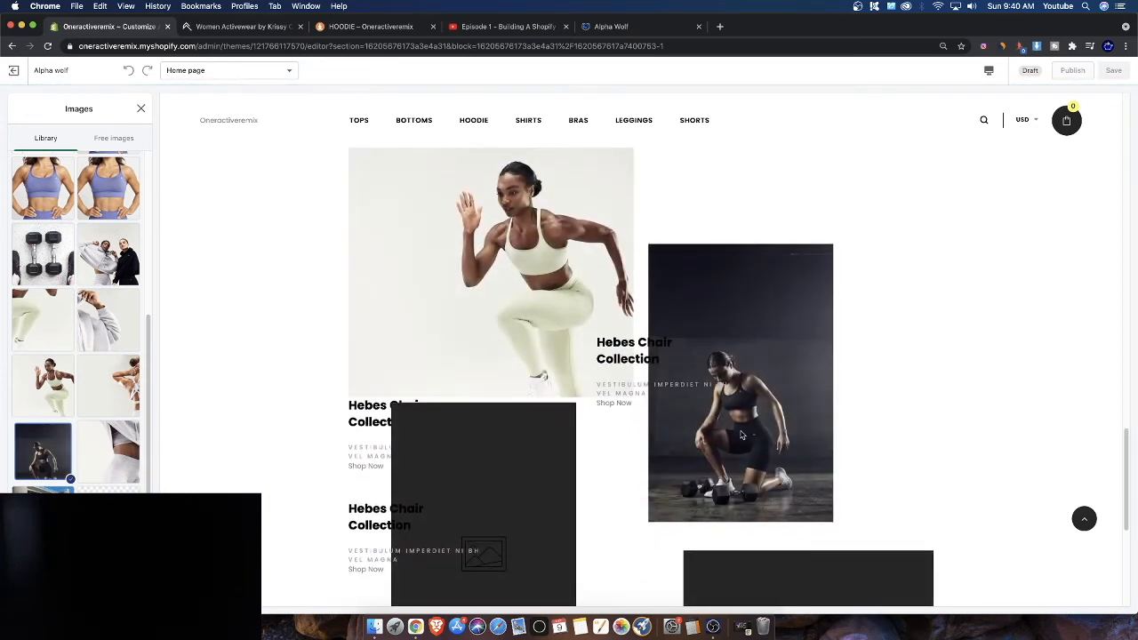
Switch to the Oneractive website tab and scroll through its home page for layout reference
{"action": "scroll", "coordinate": [516, 455], "scroll_direction": "down", "scroll_amount": 2}
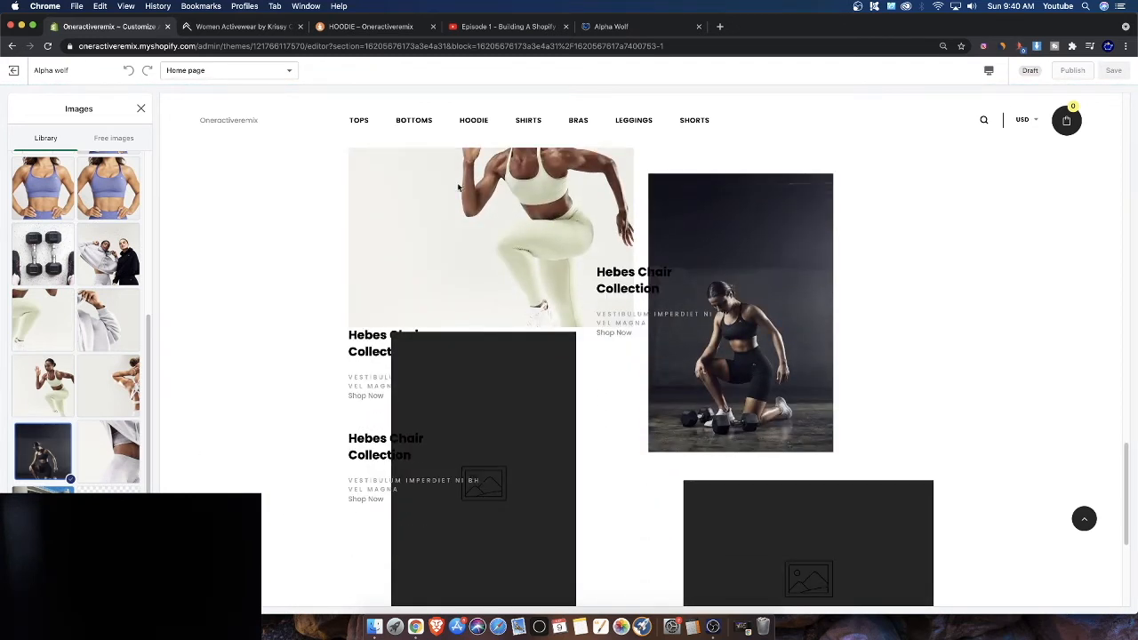
{"action": "scroll", "coordinate": [79, 355], "scroll_direction": "down", "scroll_amount": 2}
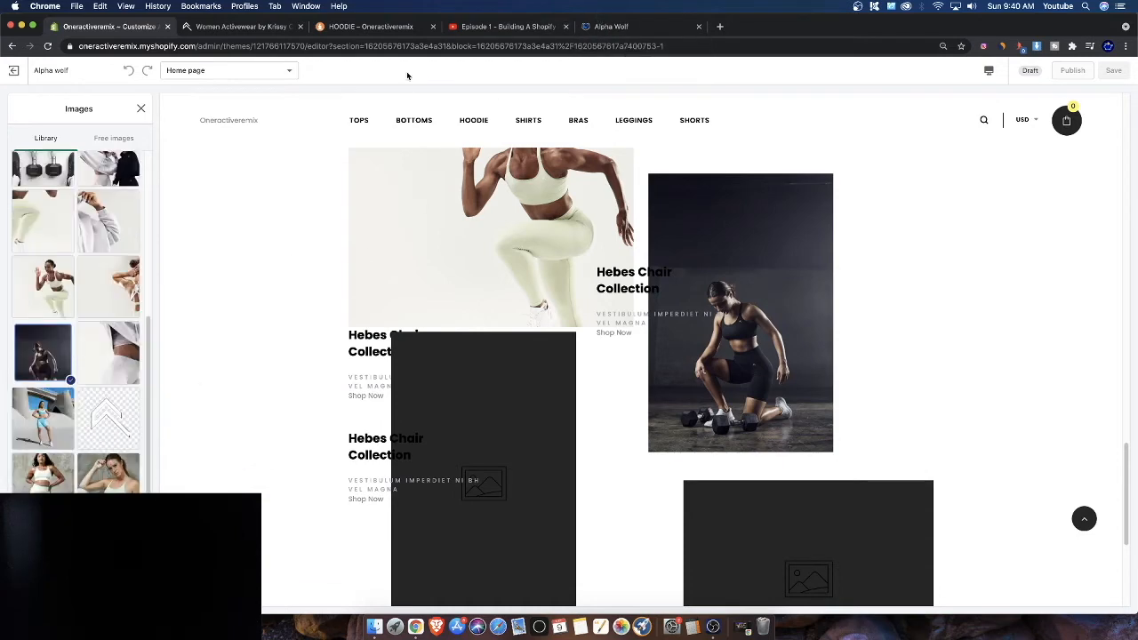
{"action": "left_click", "coordinate": [258, 25]}
{"action": "left_click", "coordinate": [356, 26]}
{"action": "left_click", "coordinate": [294, 29]}
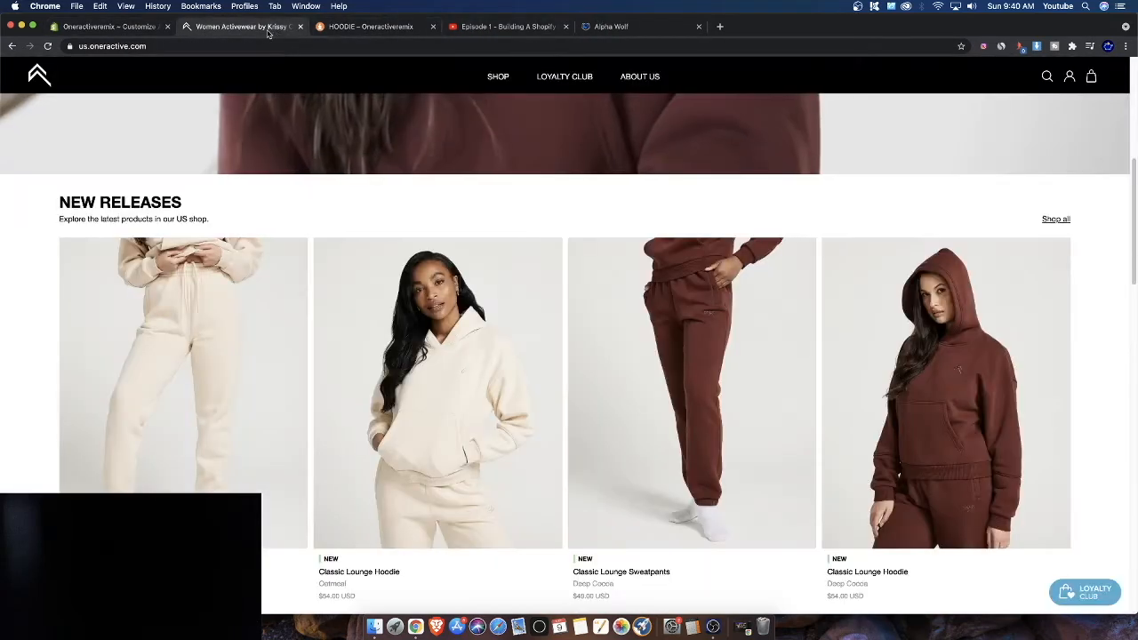
{"action": "scroll", "coordinate": [482, 272], "scroll_direction": "up", "scroll_amount": 3}
{"action": "scroll", "coordinate": [370, 207], "scroll_direction": "down", "scroll_amount": 10}
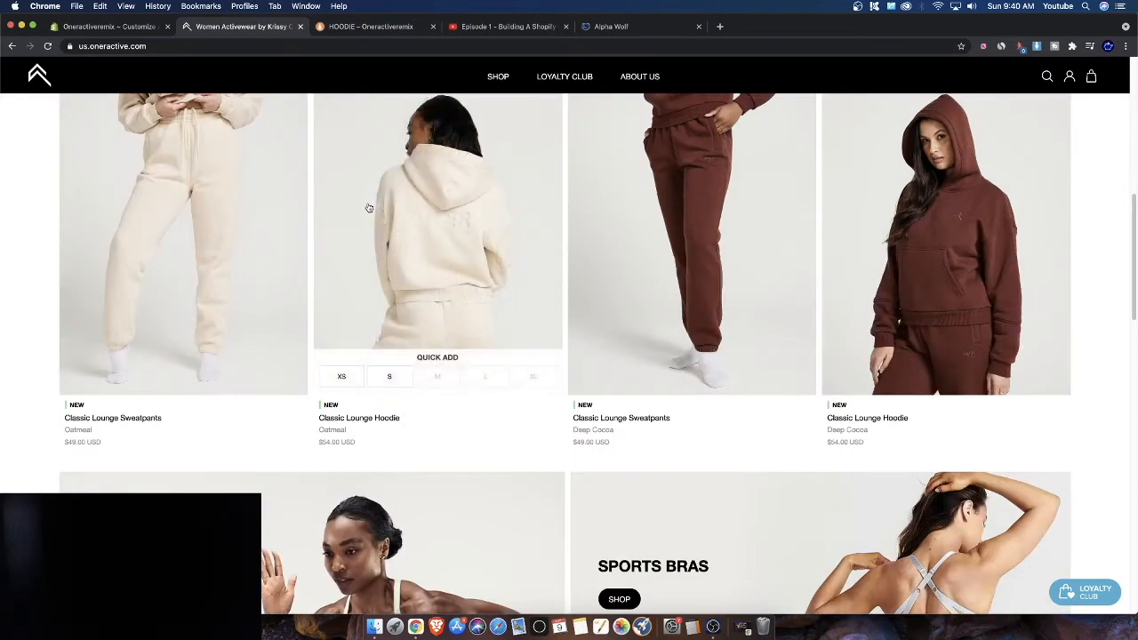
{"action": "scroll", "coordinate": [330, 217], "scroll_direction": "down", "scroll_amount": 2}
{"action": "scroll", "coordinate": [533, 267], "scroll_direction": "up", "scroll_amount": 6}
{"action": "scroll", "coordinate": [401, 254], "scroll_direction": "down", "scroll_amount": 10}
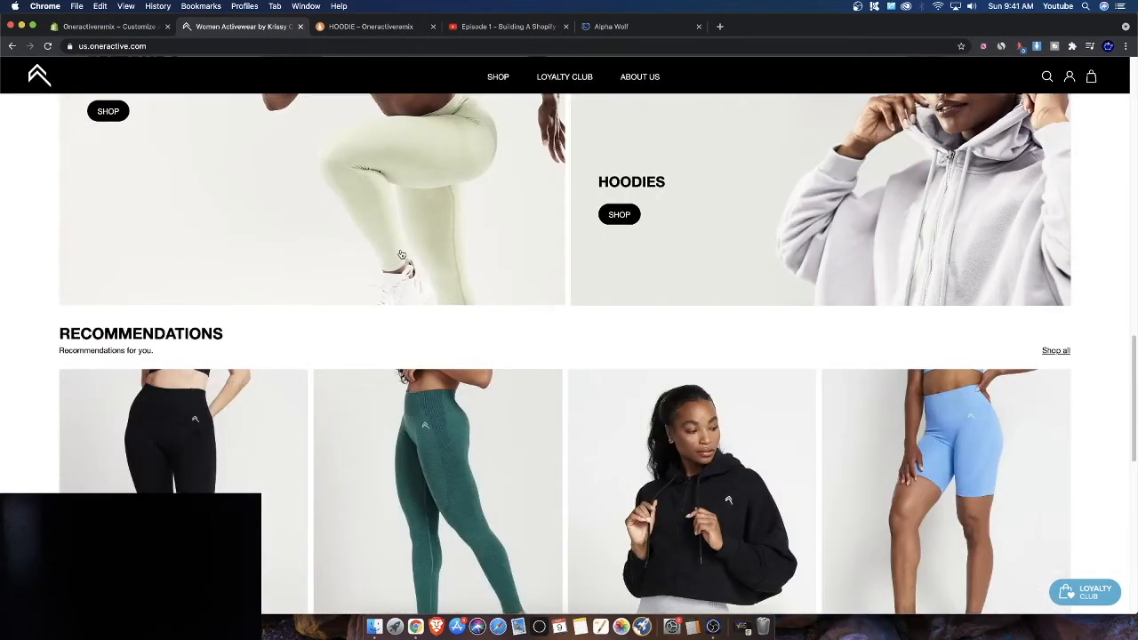
{"action": "scroll", "coordinate": [401, 255], "scroll_direction": "up", "scroll_amount": 15}
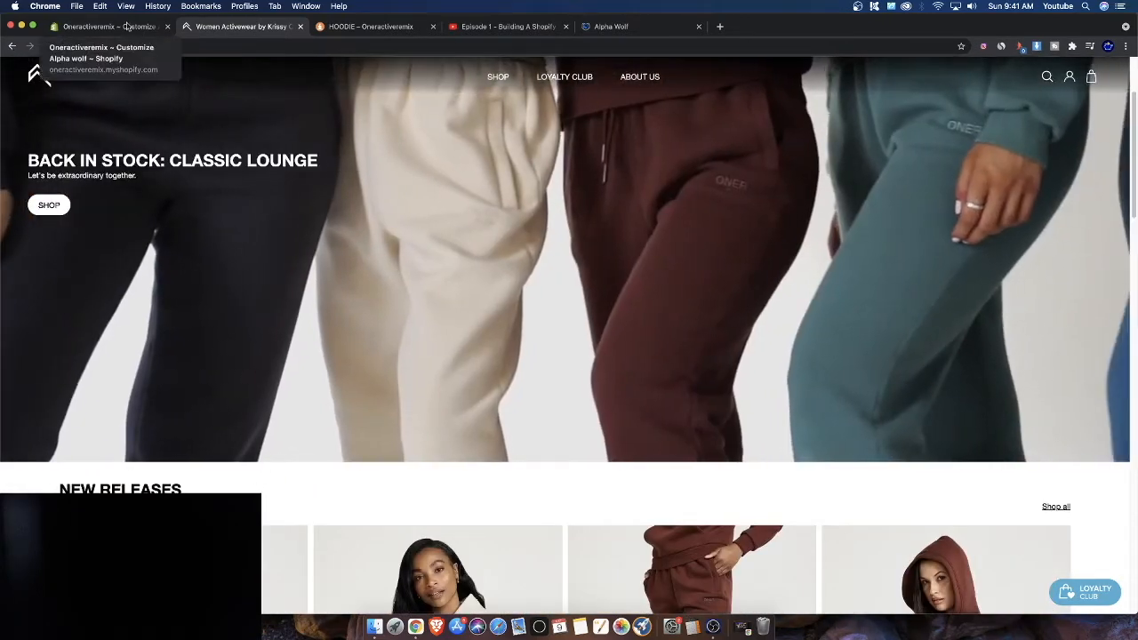
{"action": "left_click", "coordinate": [107, 25]}
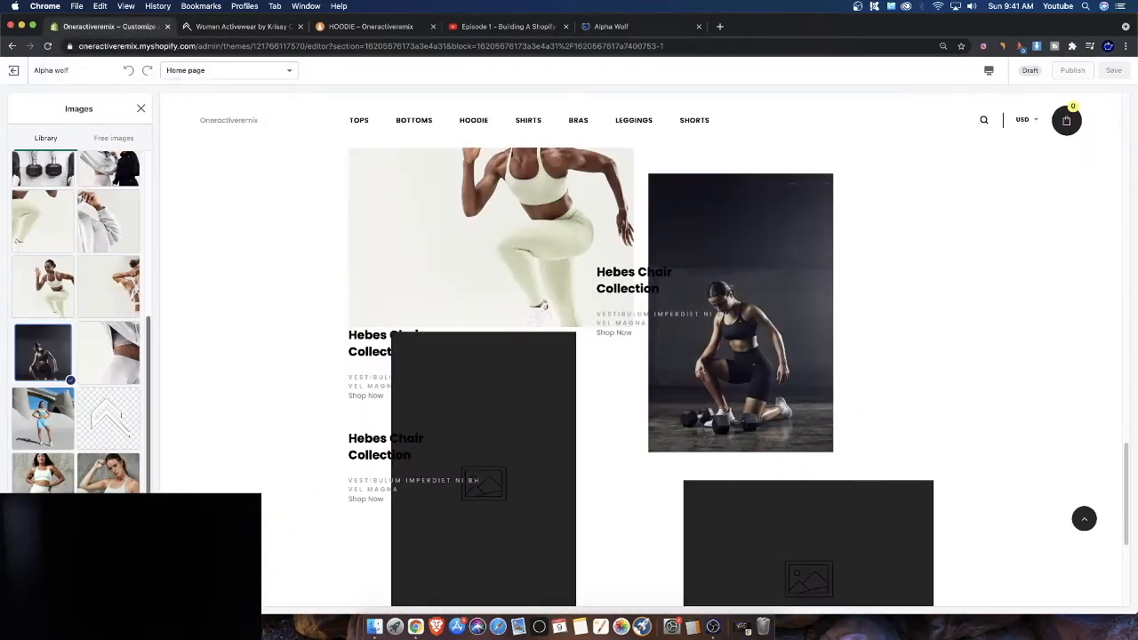
Reapply the kneeling woman with dumbbells photo as the second block's image from the image library
{"action": "scroll", "coordinate": [133, 409], "scroll_direction": "down", "scroll_amount": 3}
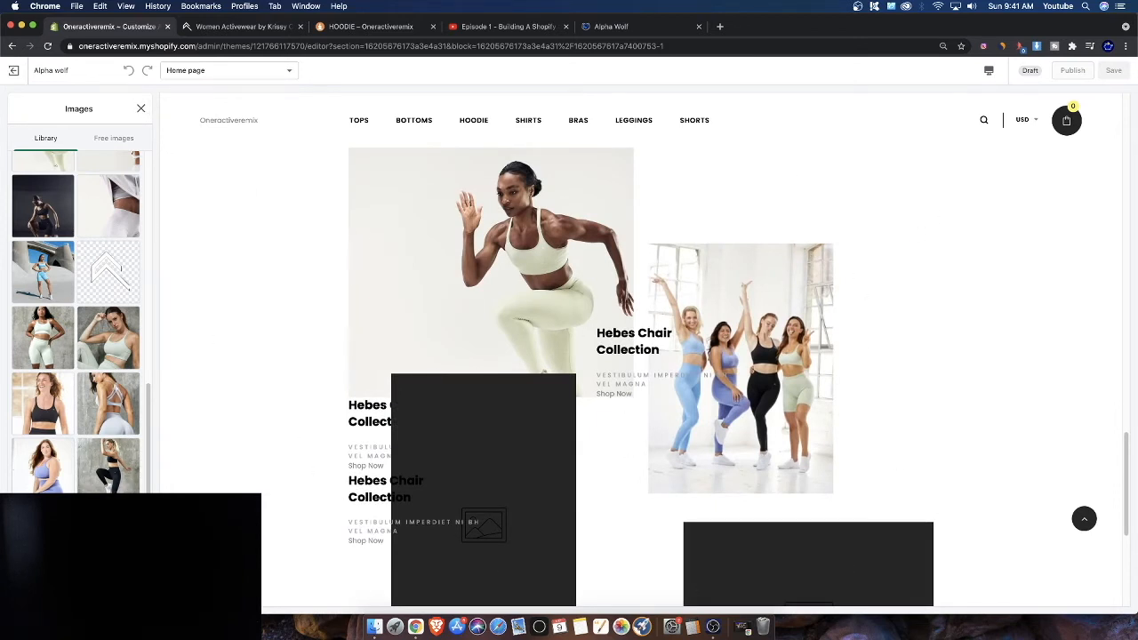
{"action": "scroll", "coordinate": [49, 445], "scroll_direction": "up", "scroll_amount": 2}
{"action": "left_click", "coordinate": [140, 109]}
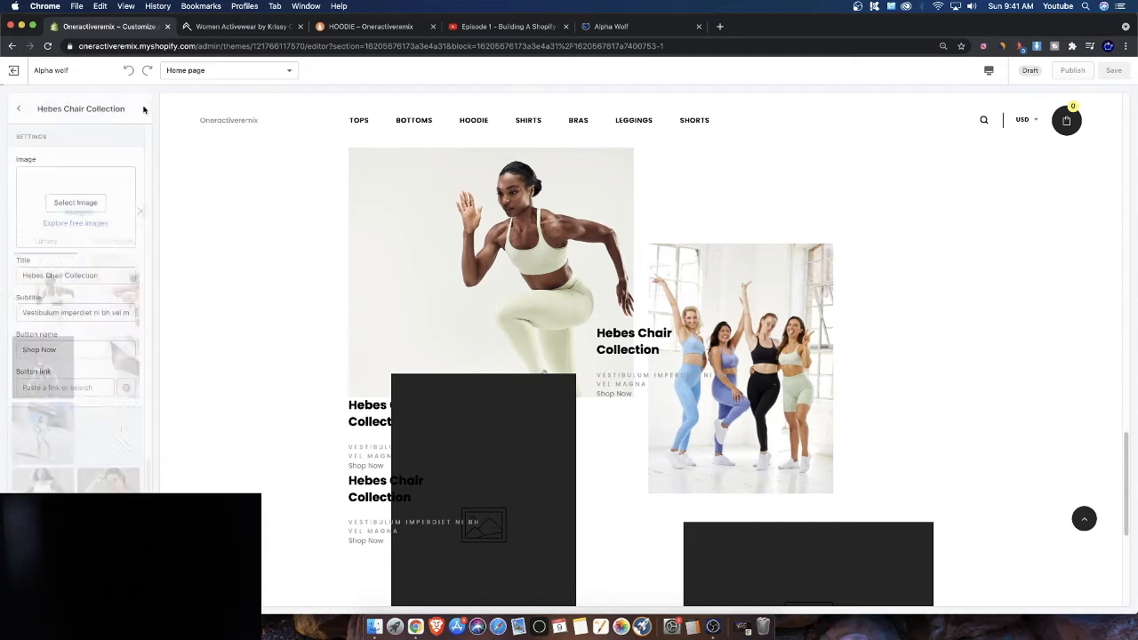
{"action": "left_click", "coordinate": [77, 202]}
{"action": "scroll", "coordinate": [80, 451], "scroll_direction": "down", "scroll_amount": 3}
{"action": "left_click", "coordinate": [42, 451]}
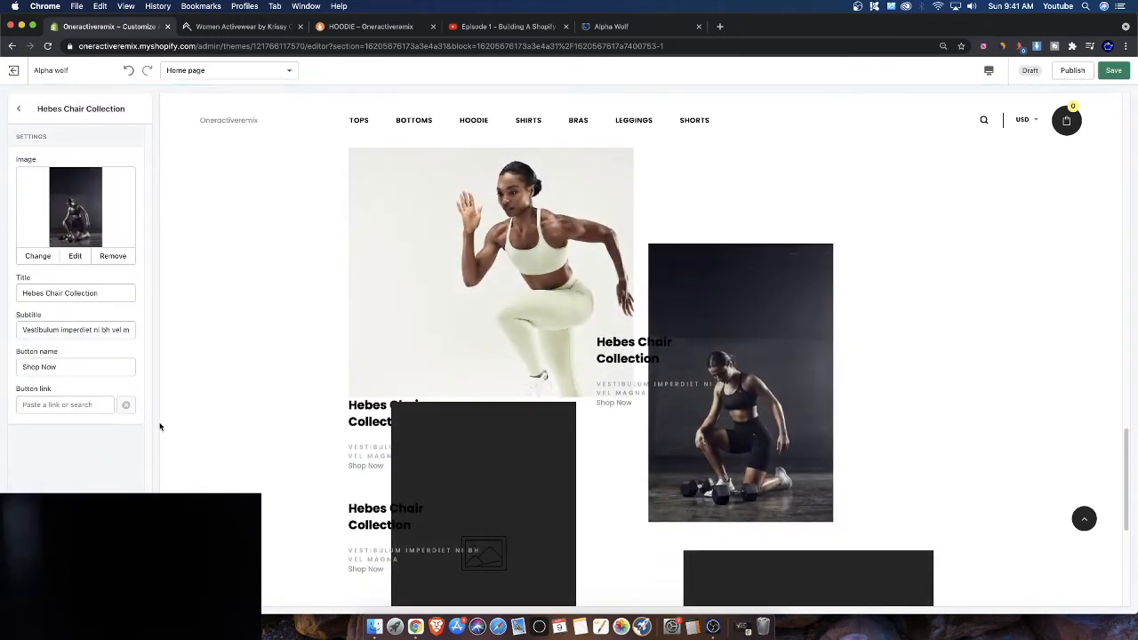
Delete the third and fourth placeholder blocks from the collection section
{"action": "left_click", "coordinate": [19, 109]}
{"action": "left_click", "coordinate": [65, 260]}
{"action": "left_click", "coordinate": [51, 594]}
{"action": "left_click", "coordinate": [57, 230]}
{"action": "left_click", "coordinate": [52, 594]}
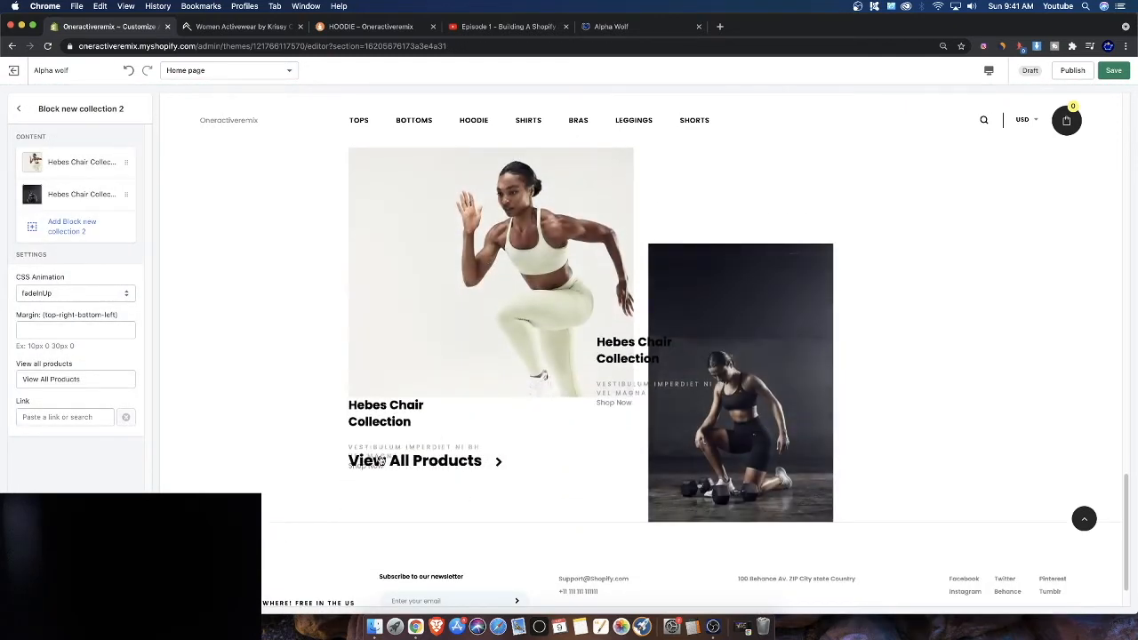
Clear the subtitle text of the first collection block
{"action": "left_click", "coordinate": [55, 169]}
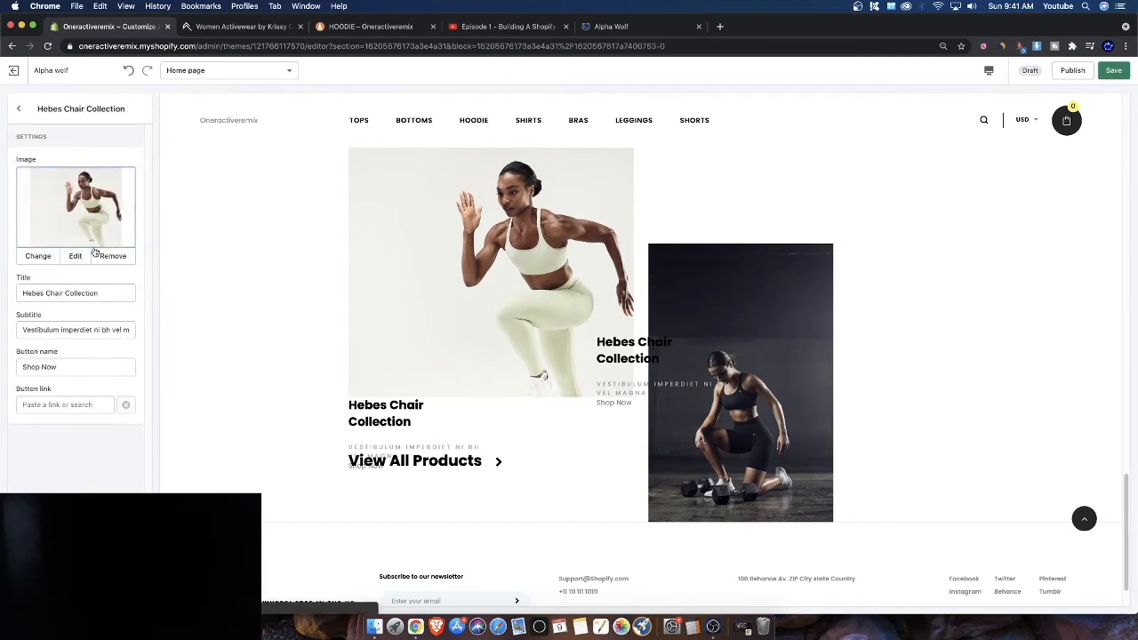
{"action": "left_click_drag", "start_coordinate": [42, 331], "coordinate": [179, 339]}
{"action": "left_click", "coordinate": [12, 334]}
{"action": "left_click_drag", "start_coordinate": [20, 331], "coordinate": [246, 350]}
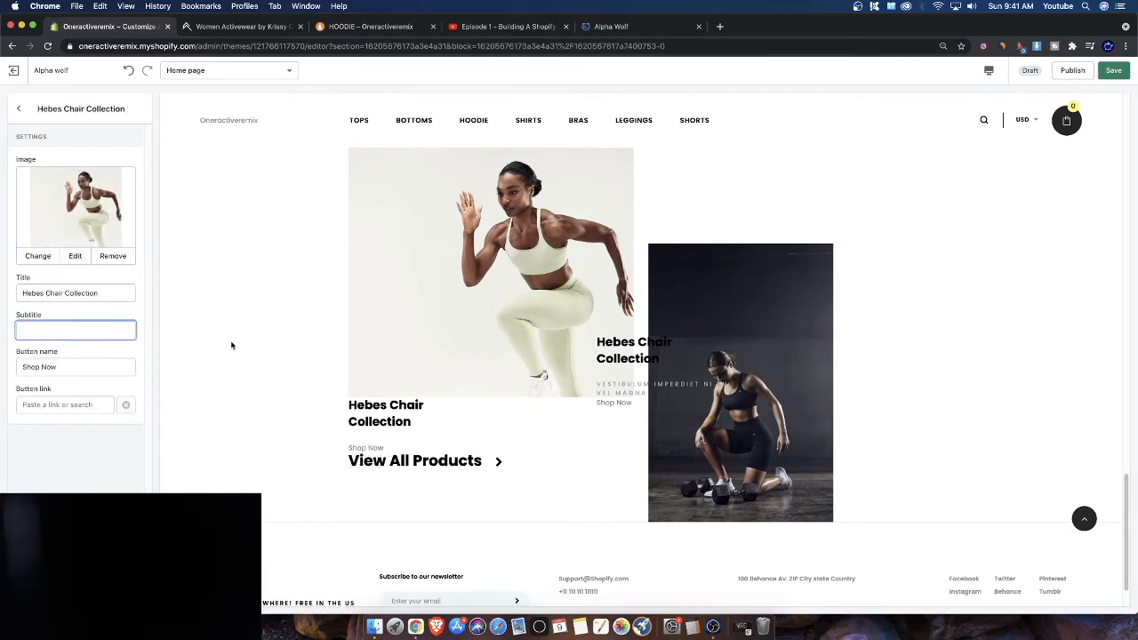
{"action": "left_click", "coordinate": [18, 108]}
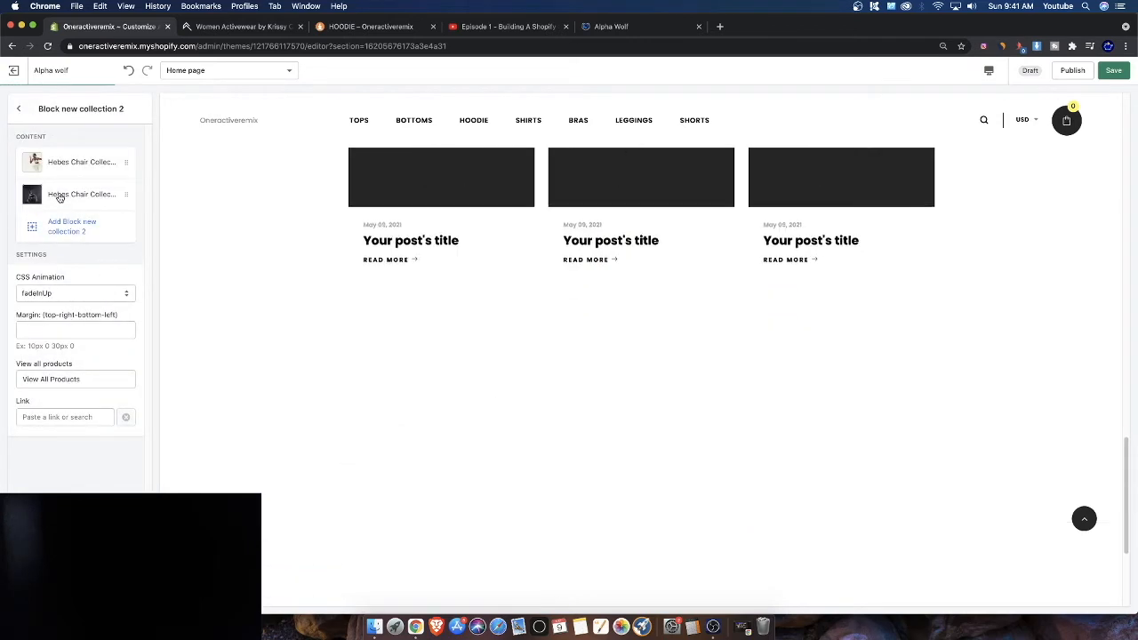
Clear the subtitle text of the second collection block
{"action": "left_click", "coordinate": [40, 193]}
{"action": "left_click", "coordinate": [75, 330]}
{"action": "key", "text": "super+a"}
{"action": "key", "text": "BackSpace"}
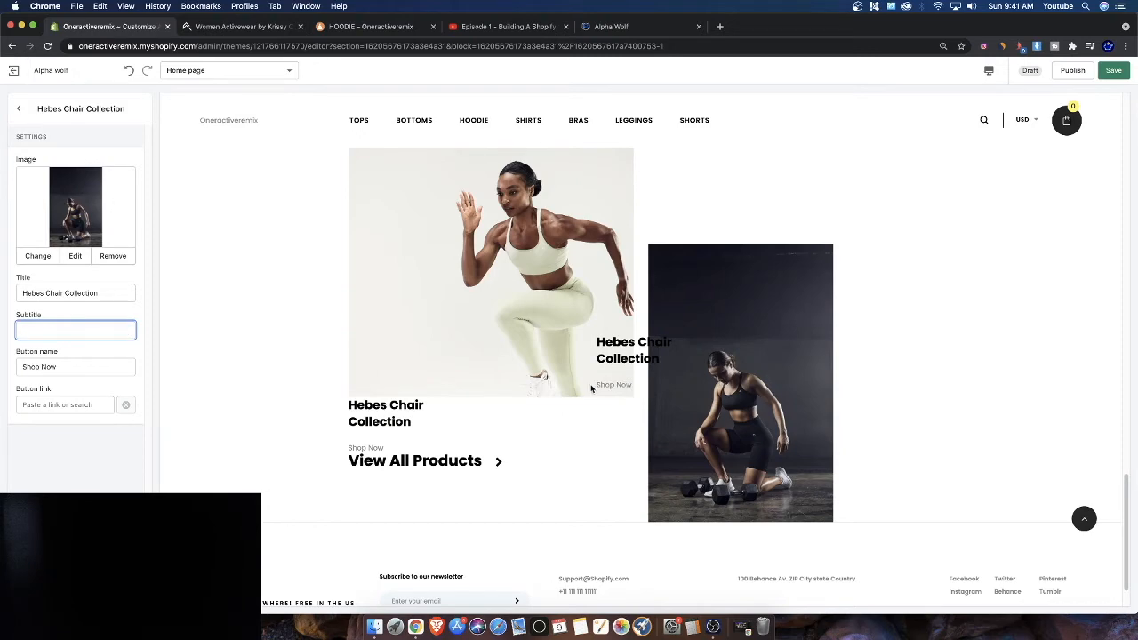
{"action": "left_click", "coordinate": [32, 108]}
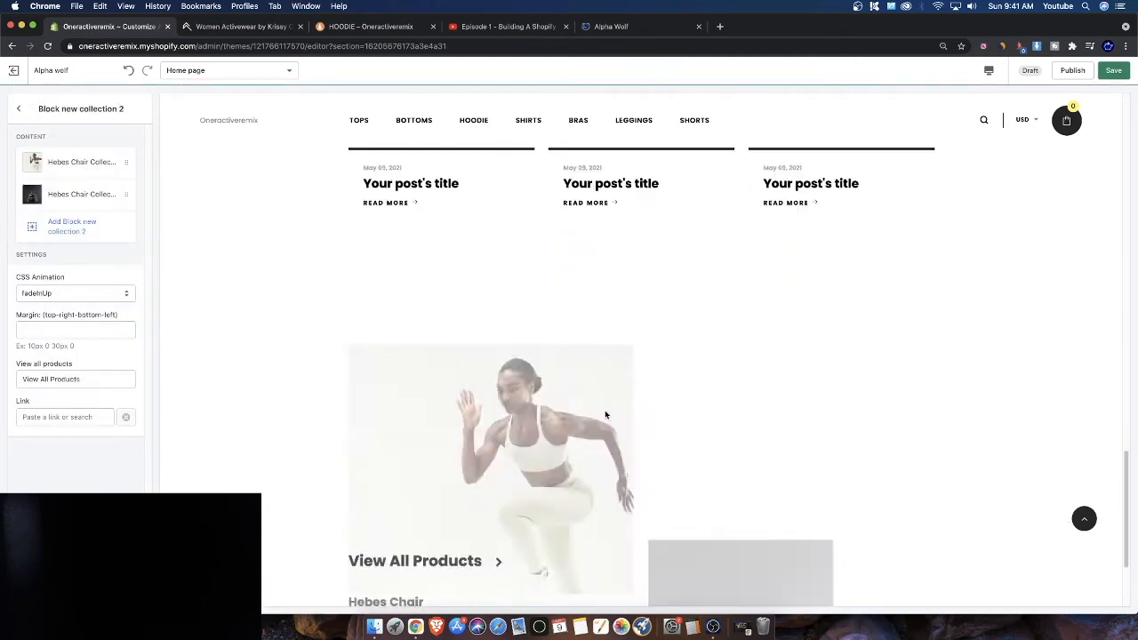
Move the Block new collection 2 section up to sit directly below the Product Tabs Carousel section
{"action": "scroll", "coordinate": [689, 409], "scroll_direction": "up", "scroll_amount": 5}
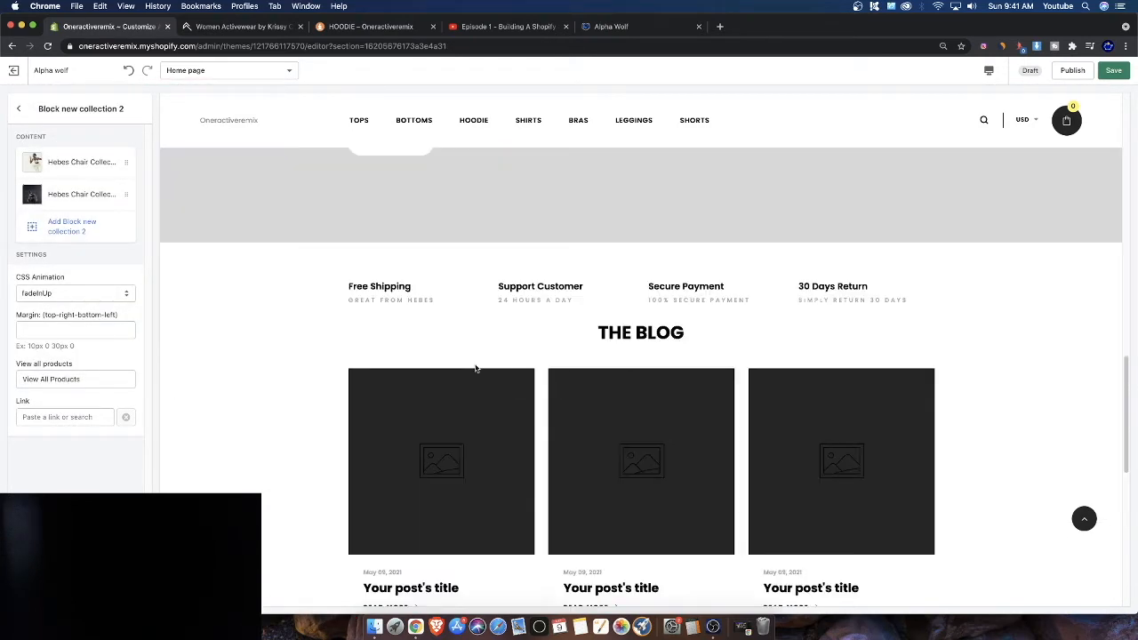
{"action": "left_click", "coordinate": [18, 108]}
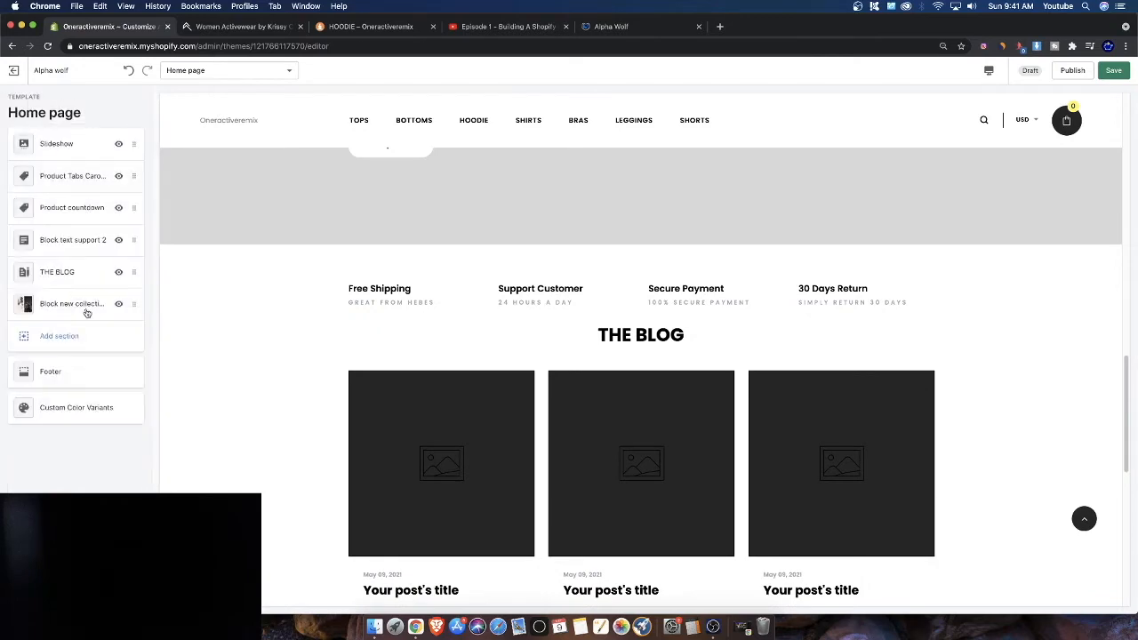
{"action": "left_click_drag", "start_coordinate": [133, 304], "coordinate": [134, 208]}
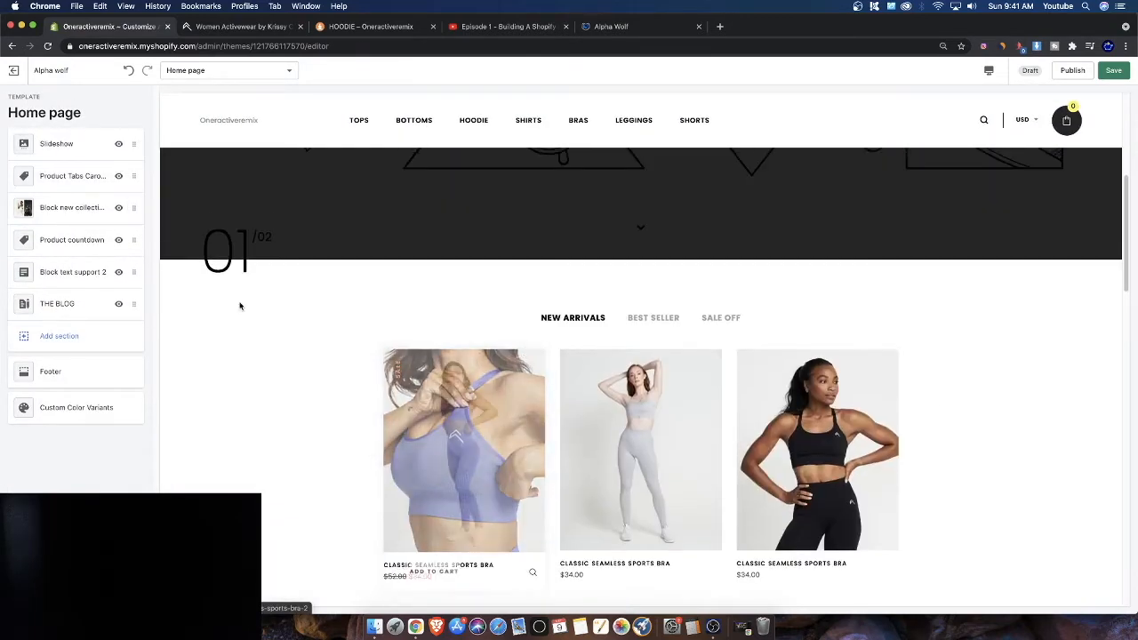
Open the Block new collection 2 settings and set its margin to 0 0 0 0
{"action": "left_click", "coordinate": [43, 211]}
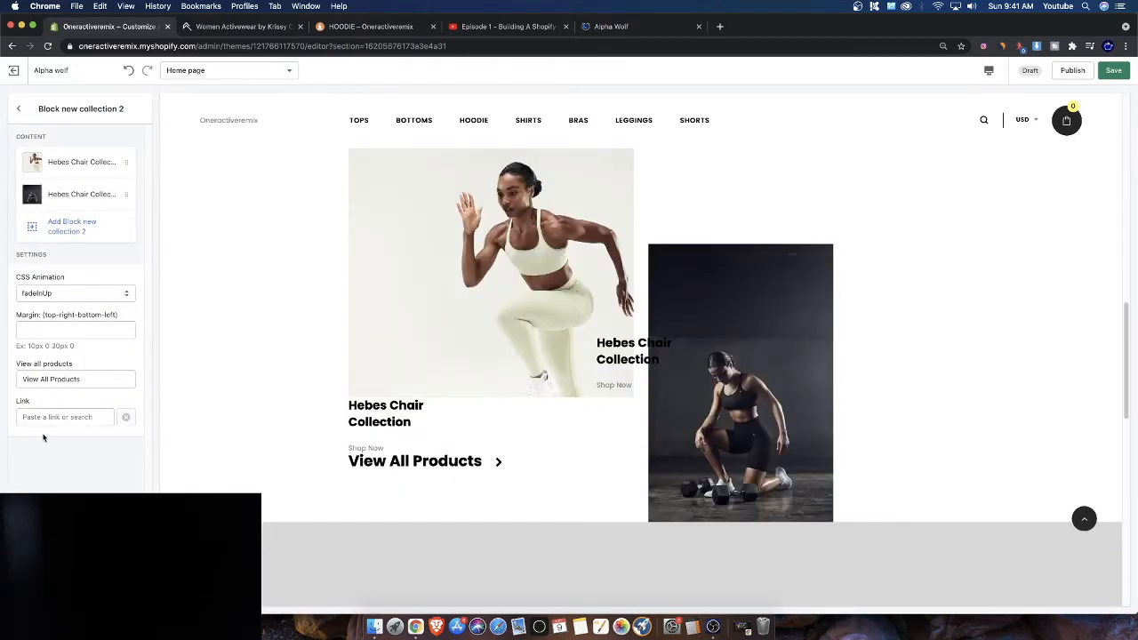
{"action": "left_click", "coordinate": [47, 324]}
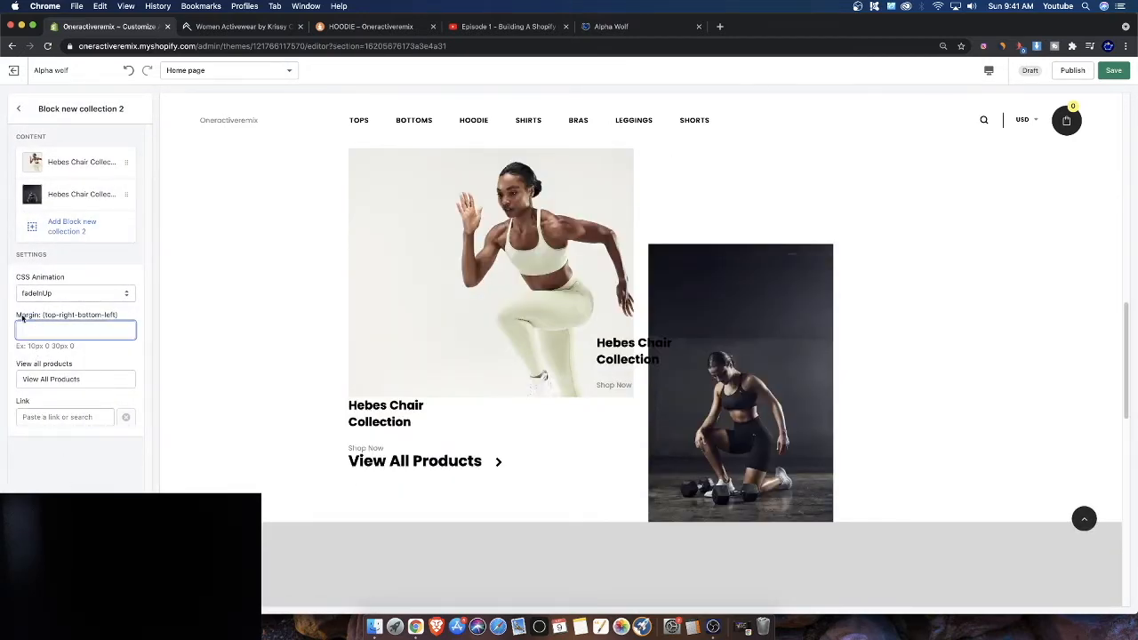
{"action": "left_click_drag", "start_coordinate": [17, 317], "coordinate": [121, 317]}
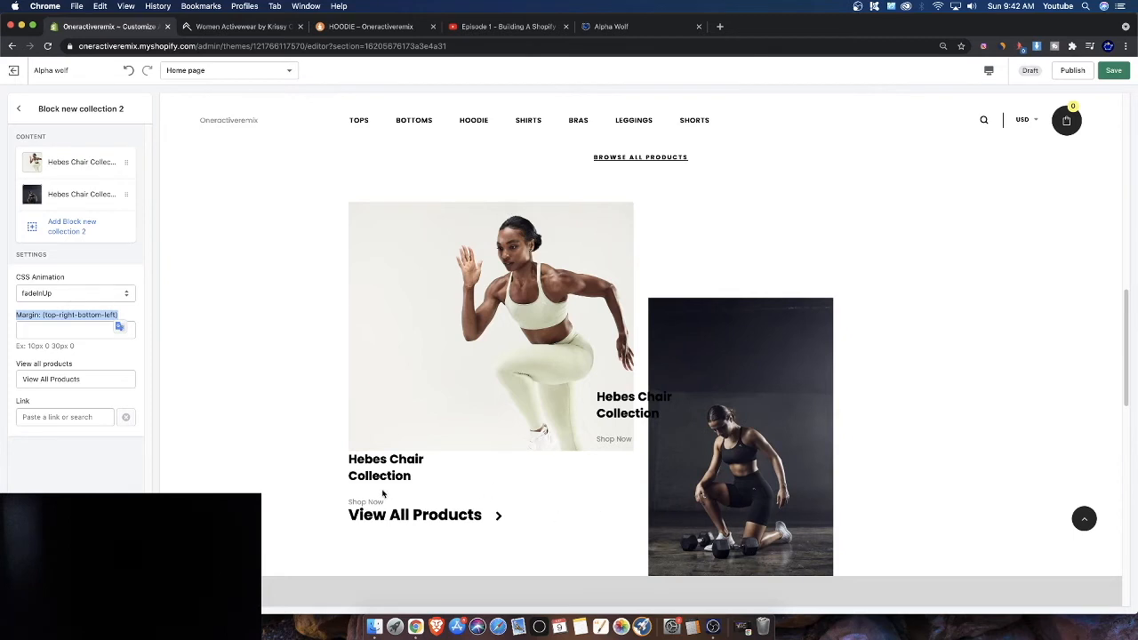
{"action": "left_click", "coordinate": [45, 329]}
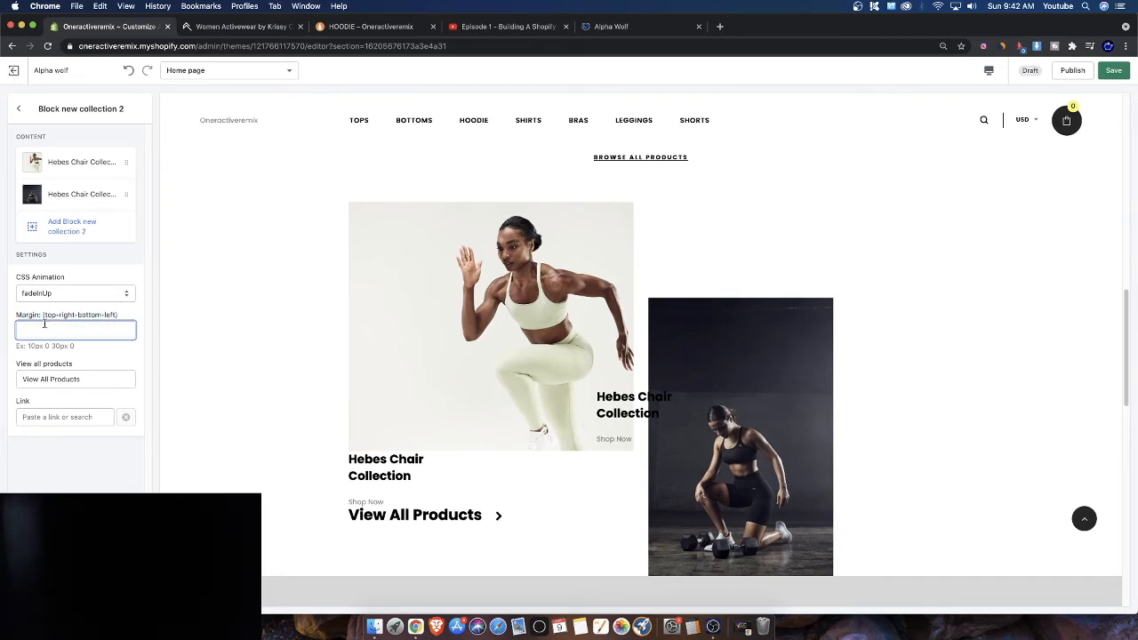
{"action": "type", "text": "0 0 0 0"}
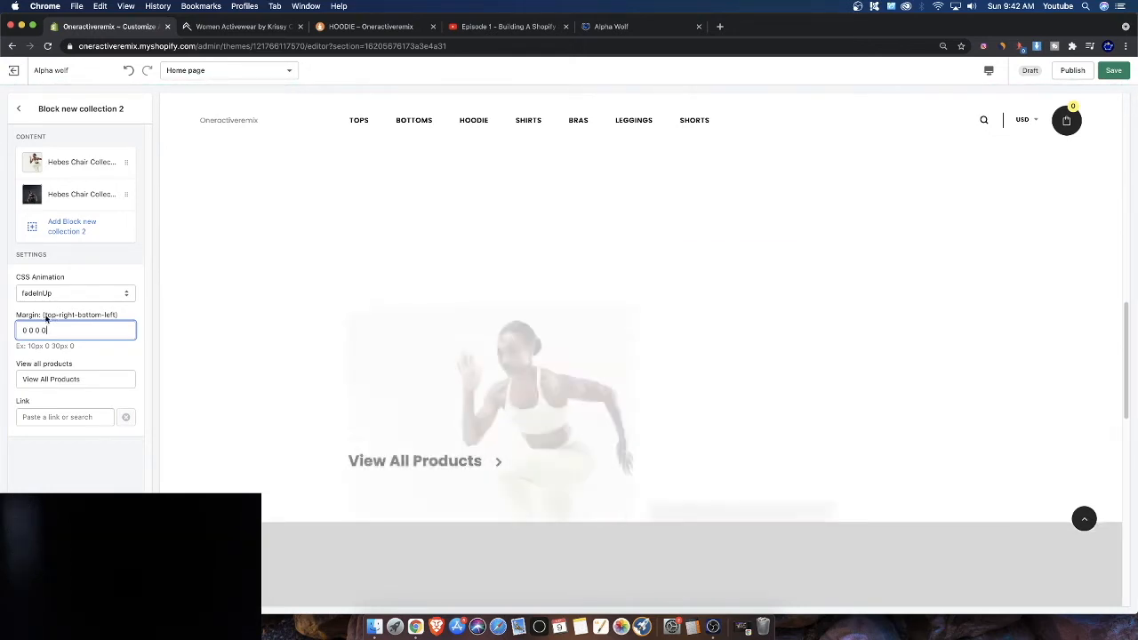
{"action": "left_click_drag", "start_coordinate": [44, 314], "coordinate": [115, 314]}
{"action": "left_click", "coordinate": [11, 331]}
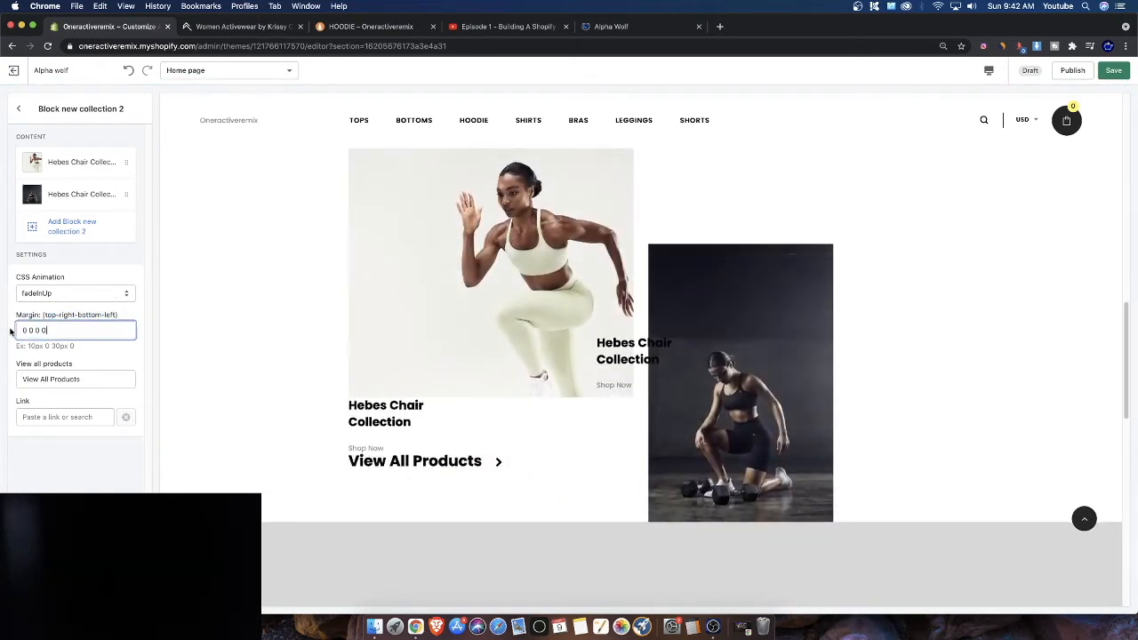
{"action": "double_click", "coordinate": [67, 316]}
{"action": "left_click", "coordinate": [38, 332]}
{"action": "left_click_drag", "start_coordinate": [86, 318], "coordinate": [106, 317]}
{"action": "left_click", "coordinate": [76, 328]}
{"action": "left_click", "coordinate": [112, 319]}
Review the Alpha Wolf theme page, the tutorial video and the Oneractive site in the other tabs
{"action": "left_click", "coordinate": [620, 26]}
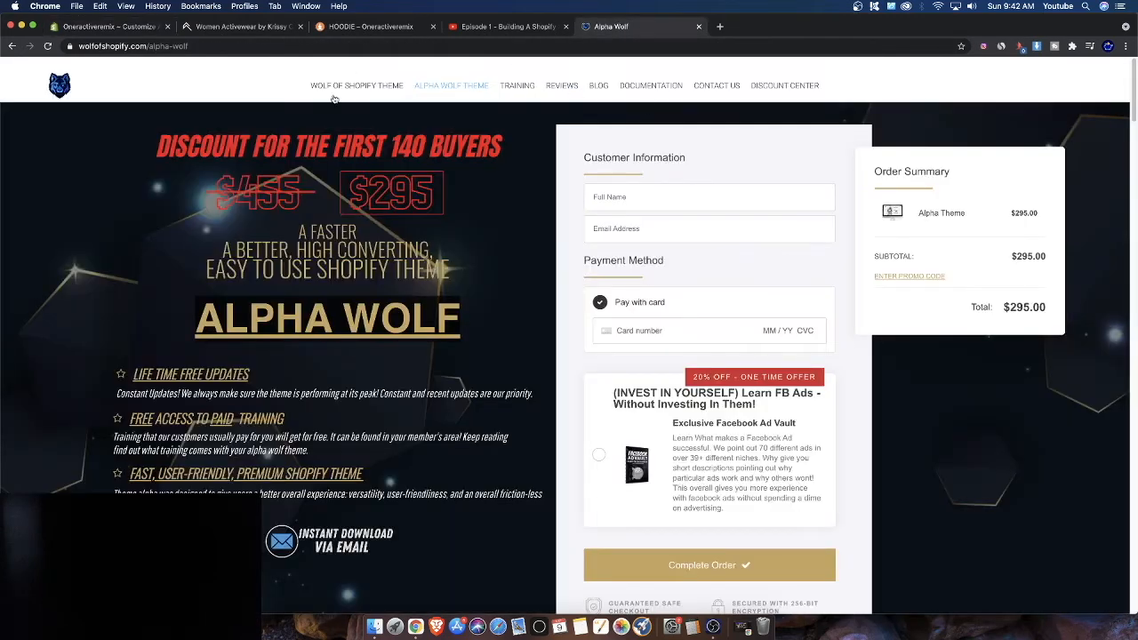
{"action": "scroll", "coordinate": [299, 256], "scroll_direction": "down", "scroll_amount": 1}
{"action": "scroll", "coordinate": [299, 257], "scroll_direction": "up", "scroll_amount": 1}
{"action": "scroll", "coordinate": [374, 226], "scroll_direction": "down", "scroll_amount": 1}
{"action": "scroll", "coordinate": [374, 225], "scroll_direction": "up", "scroll_amount": 1}
{"action": "left_click", "coordinate": [372, 86]}
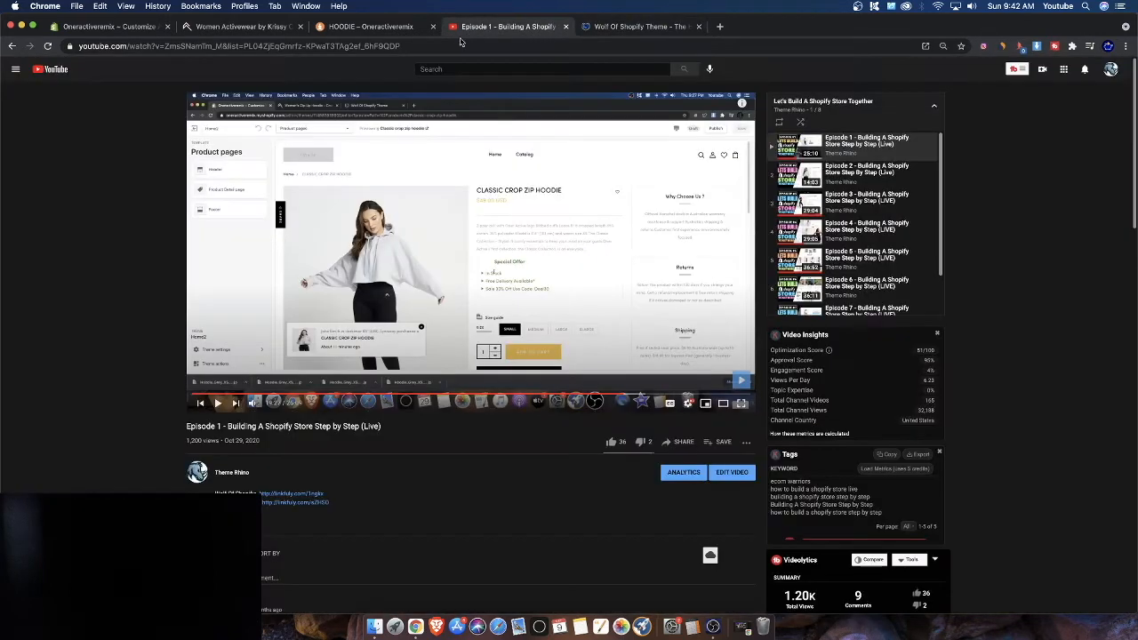
{"action": "left_click", "coordinate": [498, 26]}
{"action": "scroll", "coordinate": [863, 240], "scroll_direction": "down", "scroll_amount": 2}
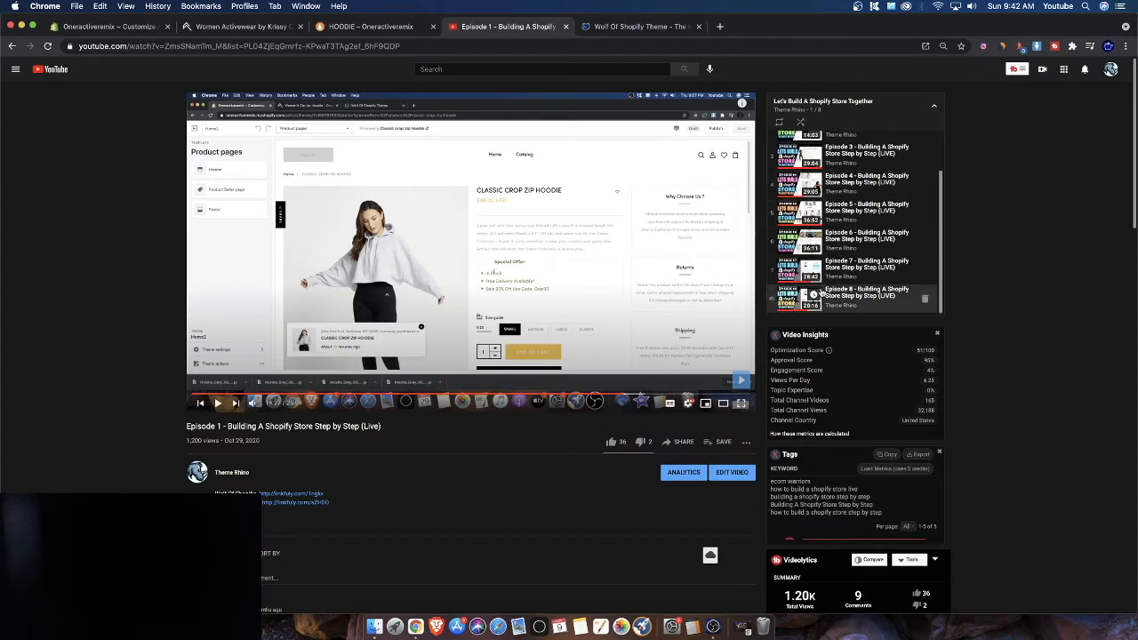
{"action": "scroll", "coordinate": [863, 310], "scroll_direction": "up", "scroll_amount": 2}
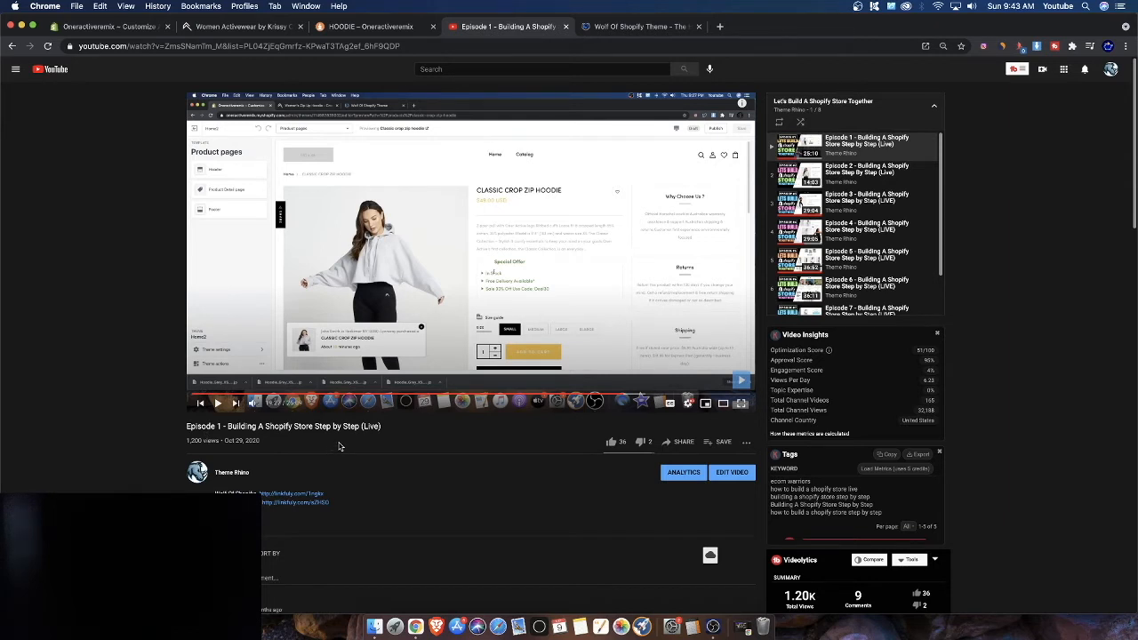
{"action": "left_click", "coordinate": [364, 34]}
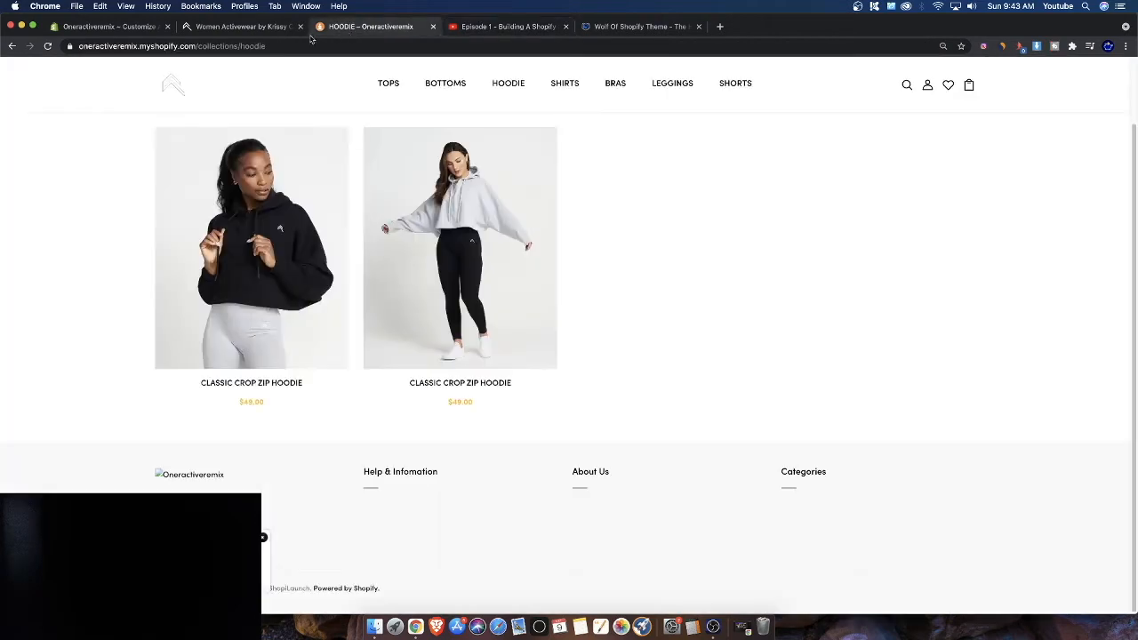
{"action": "left_click", "coordinate": [237, 32]}
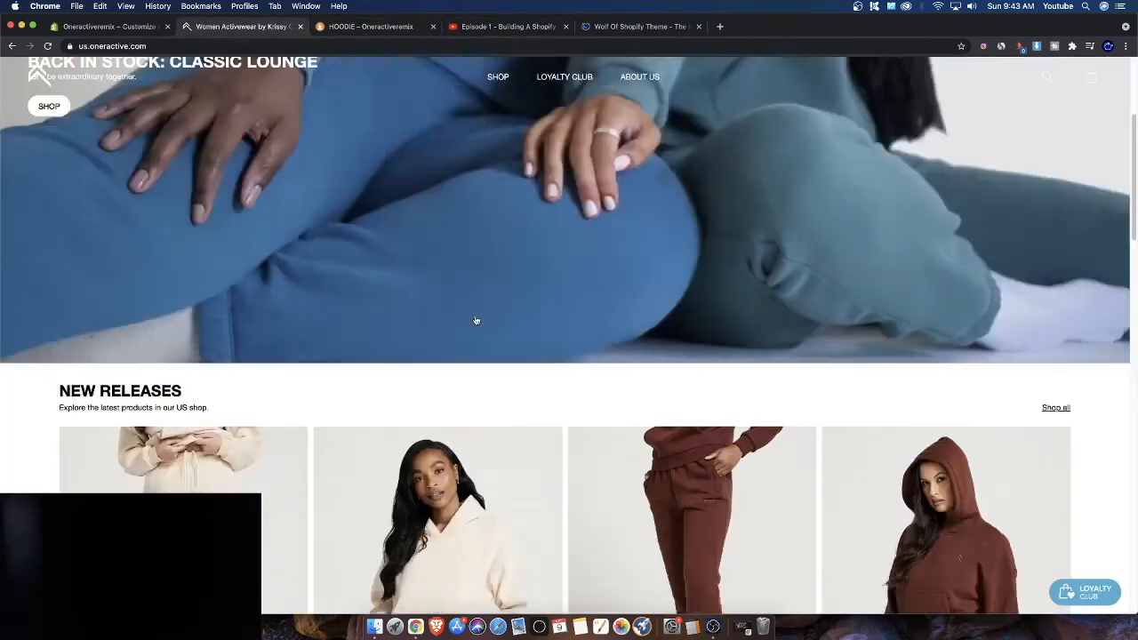
{"action": "scroll", "coordinate": [316, 253], "scroll_direction": "down", "scroll_amount": 3}
Set the collection section's margin to 0 0 90px 0 and save the theme
{"action": "left_click", "coordinate": [81, 30]}
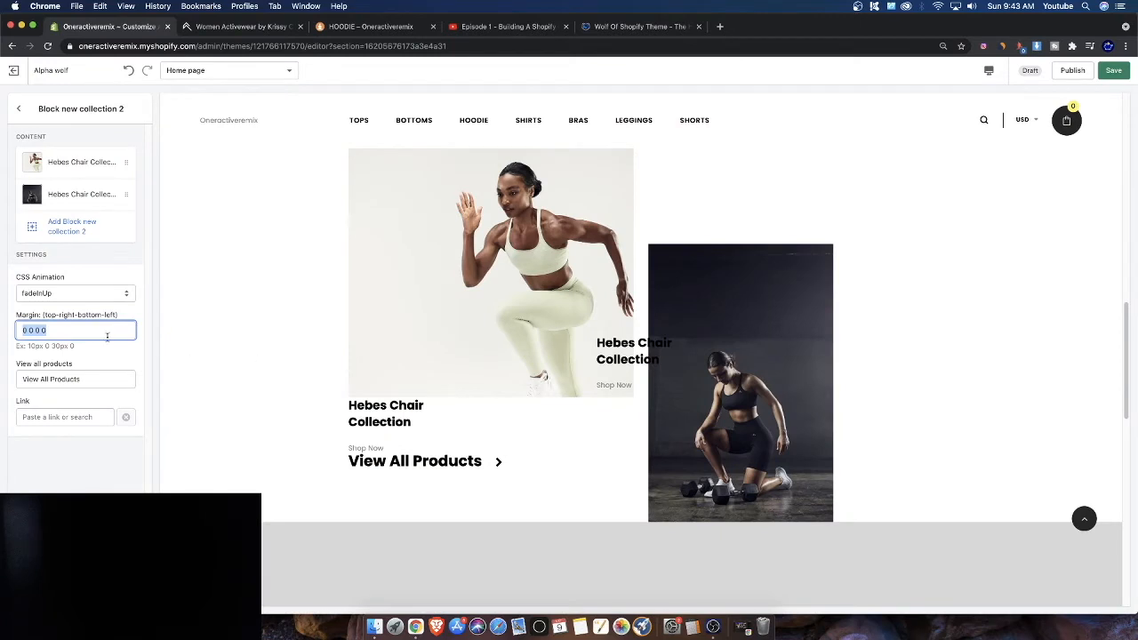
{"action": "left_click", "coordinate": [45, 330]}
{"action": "double_click", "coordinate": [85, 315]}
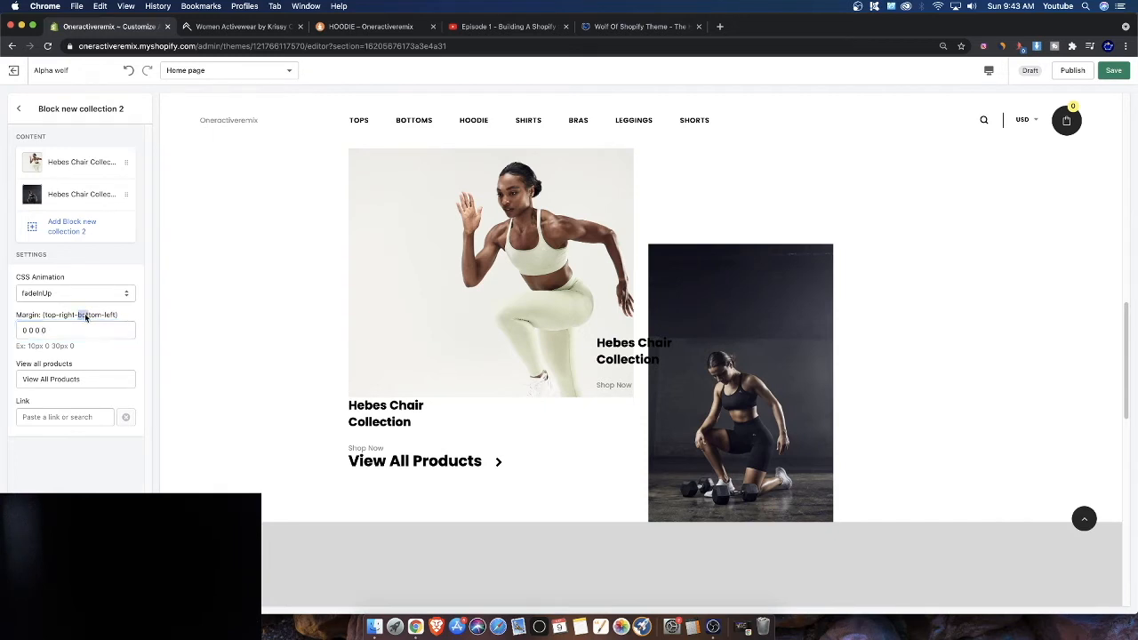
{"action": "left_click", "coordinate": [38, 330]}
{"action": "scroll", "coordinate": [640, 521], "scroll_direction": "down", "scroll_amount": 2}
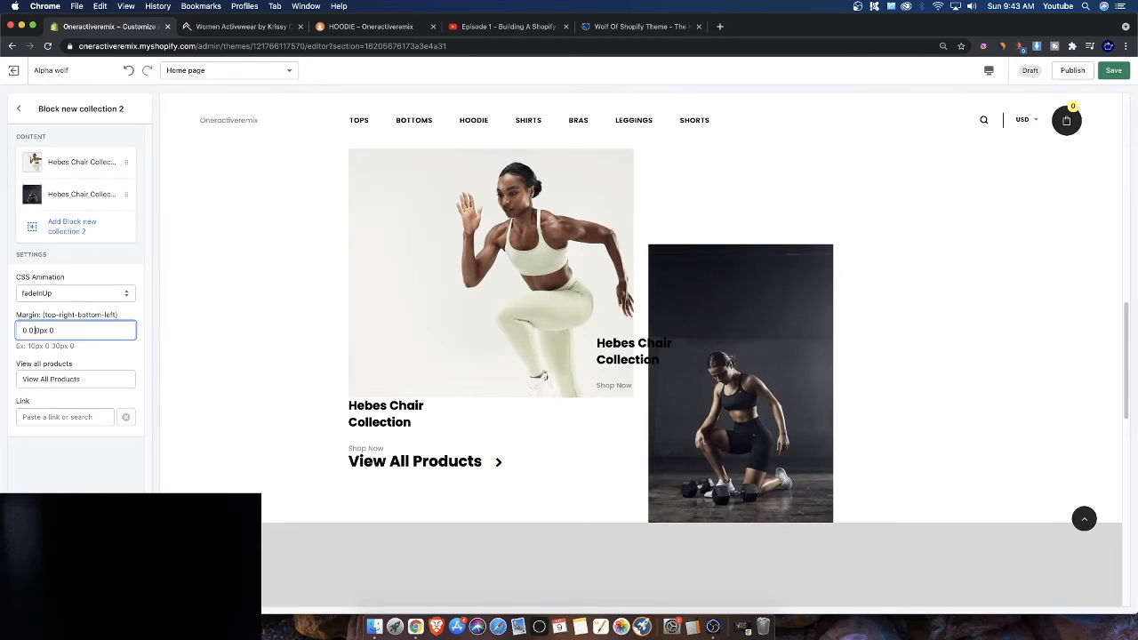
{"action": "key", "text": "BackSpace"}
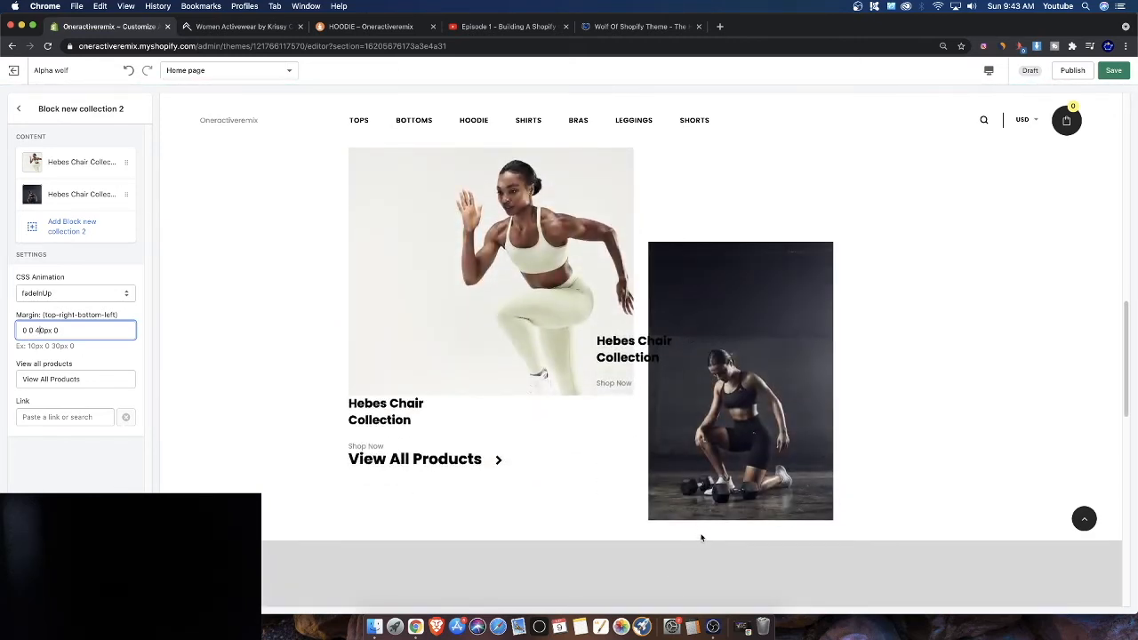
{"action": "key", "text": "BackSpace"}
{"action": "type", "text": "9"}
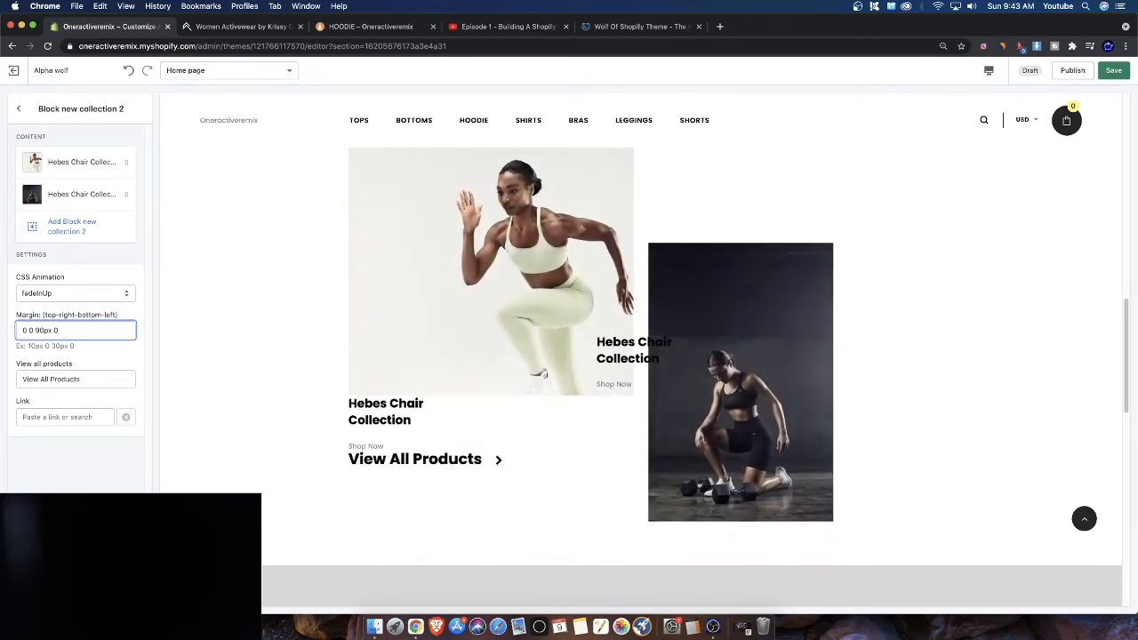
{"action": "scroll", "coordinate": [391, 448], "scroll_direction": "up", "scroll_amount": 2}
{"action": "scroll", "coordinate": [386, 442], "scroll_direction": "down", "scroll_amount": 1}
{"action": "scroll", "coordinate": [385, 441], "scroll_direction": "down", "scroll_amount": 1}
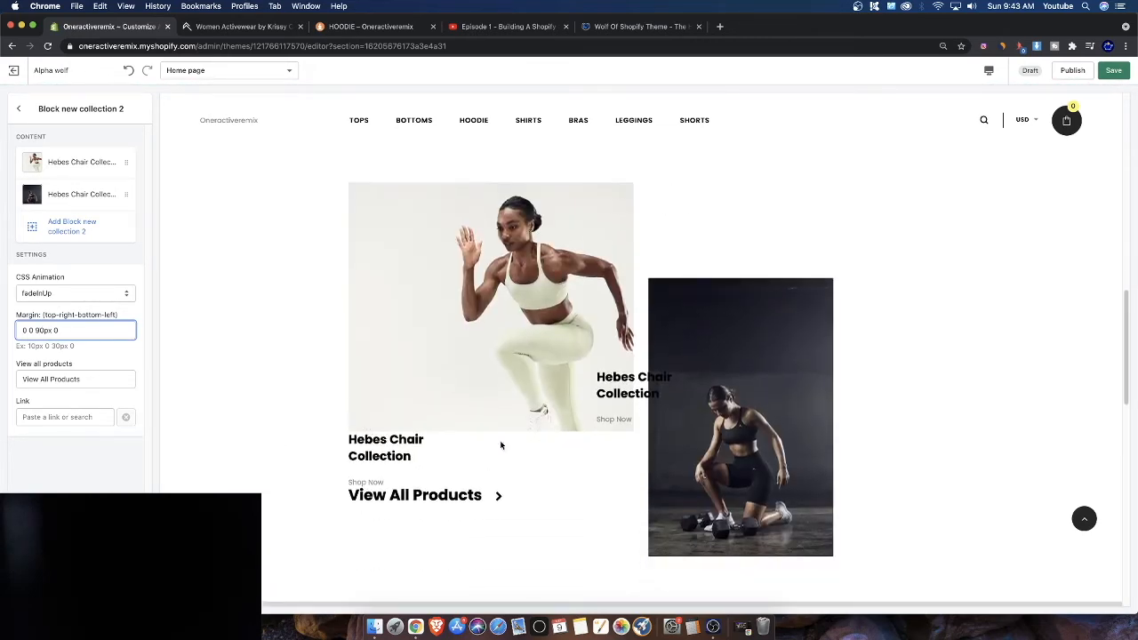
{"action": "left_click", "coordinate": [17, 108]}
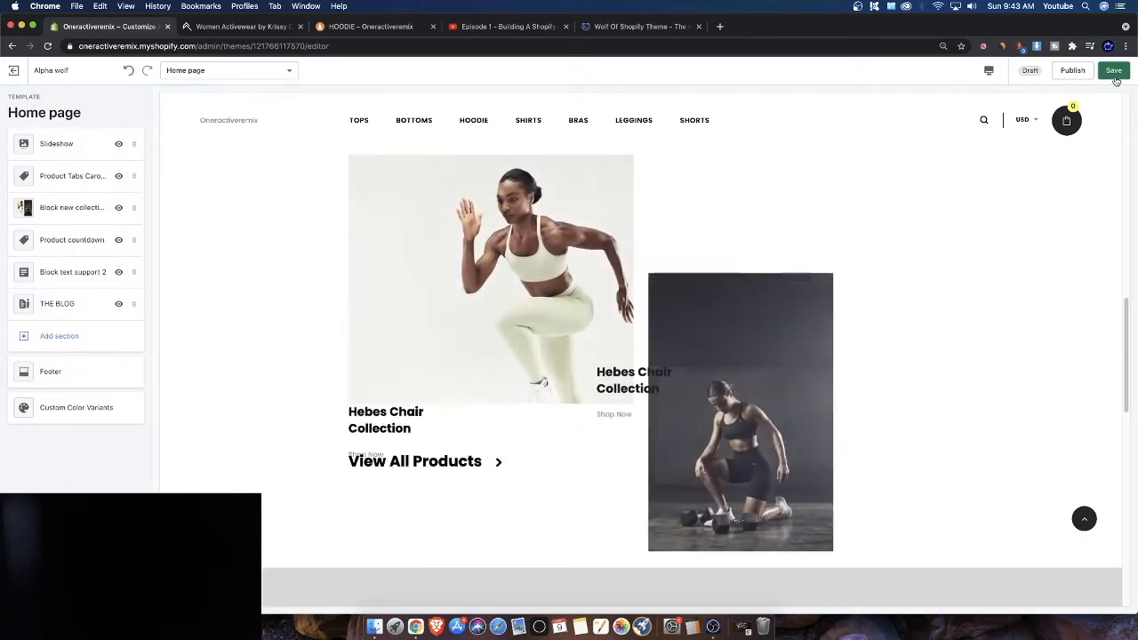
{"action": "left_click", "coordinate": [1119, 73]}
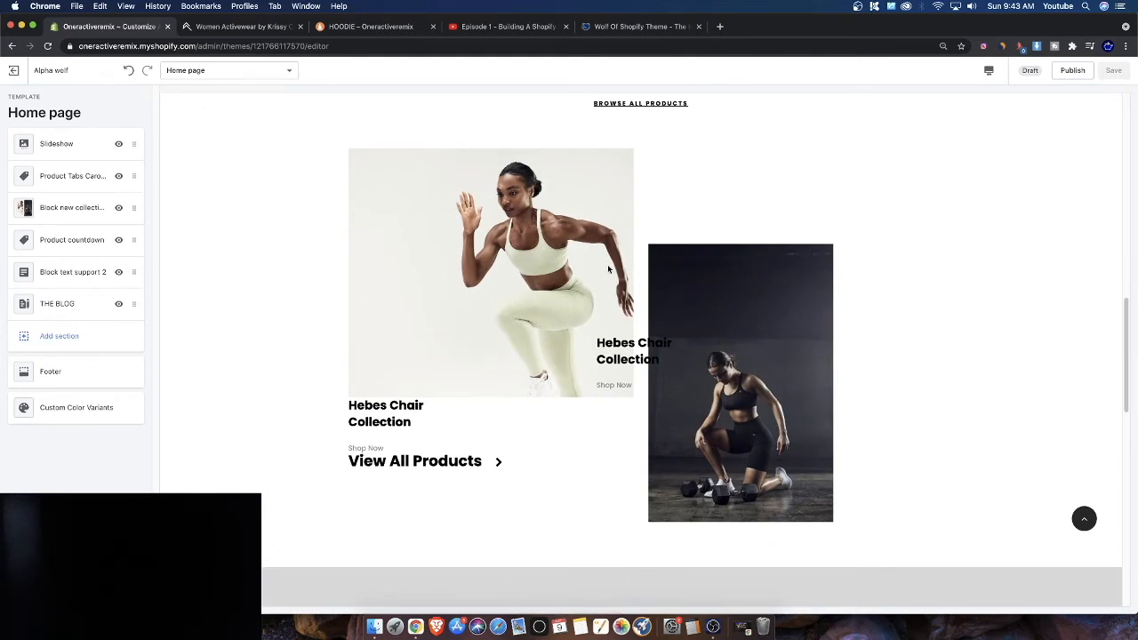
Preview the One Banner, One Banner 2, One Banner 3 and One Banner 4 options in the Add section list
{"action": "scroll", "coordinate": [552, 247], "scroll_direction": "down", "scroll_amount": 3}
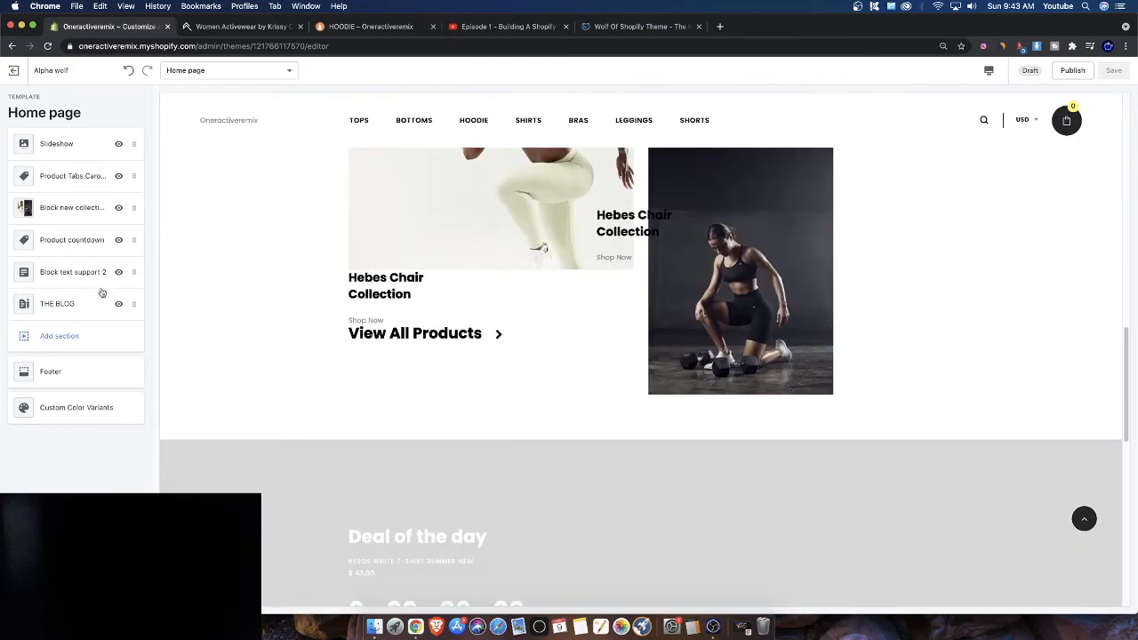
{"action": "left_click", "coordinate": [49, 336]}
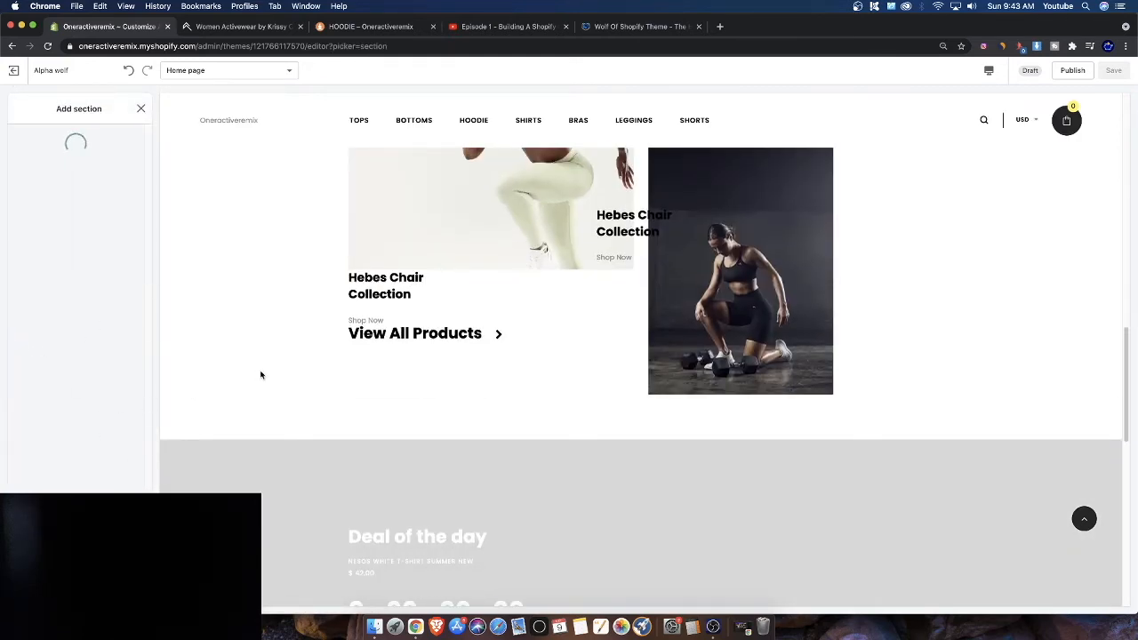
{"action": "scroll", "coordinate": [373, 366], "scroll_direction": "up", "scroll_amount": 10}
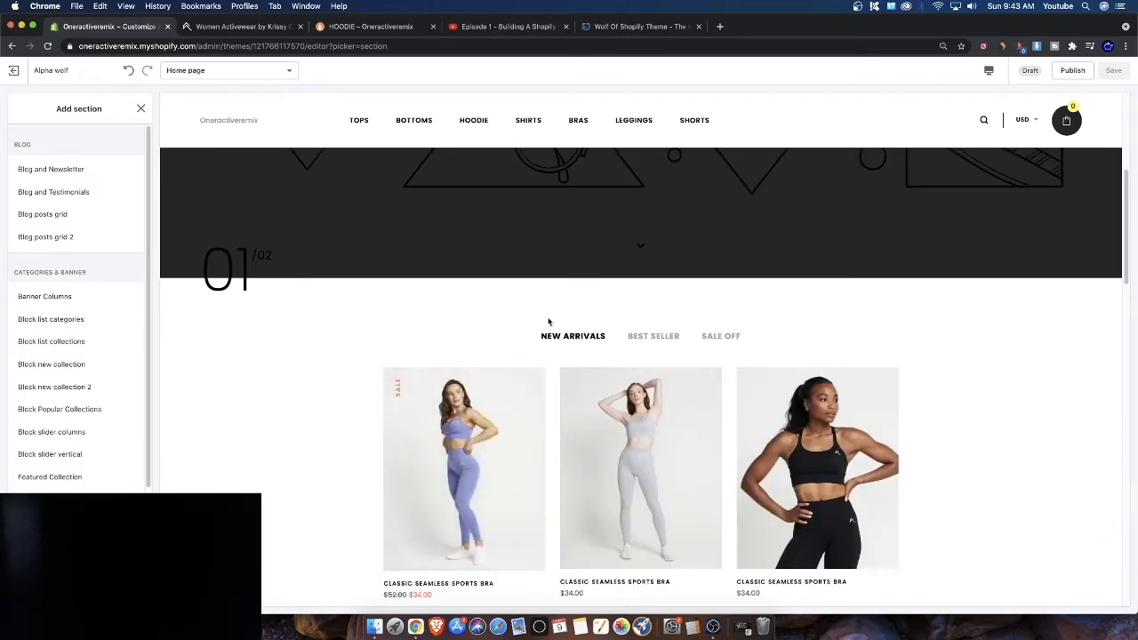
{"action": "scroll", "coordinate": [49, 427], "scroll_direction": "down", "scroll_amount": 3}
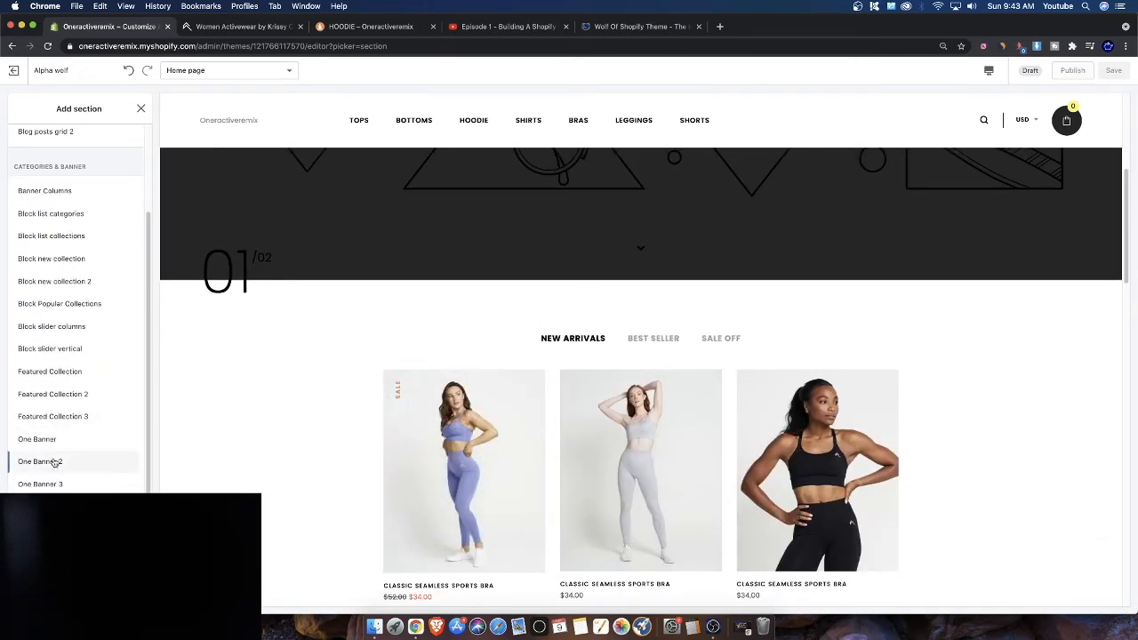
{"action": "left_click", "coordinate": [49, 462]}
{"action": "left_click", "coordinate": [20, 439]}
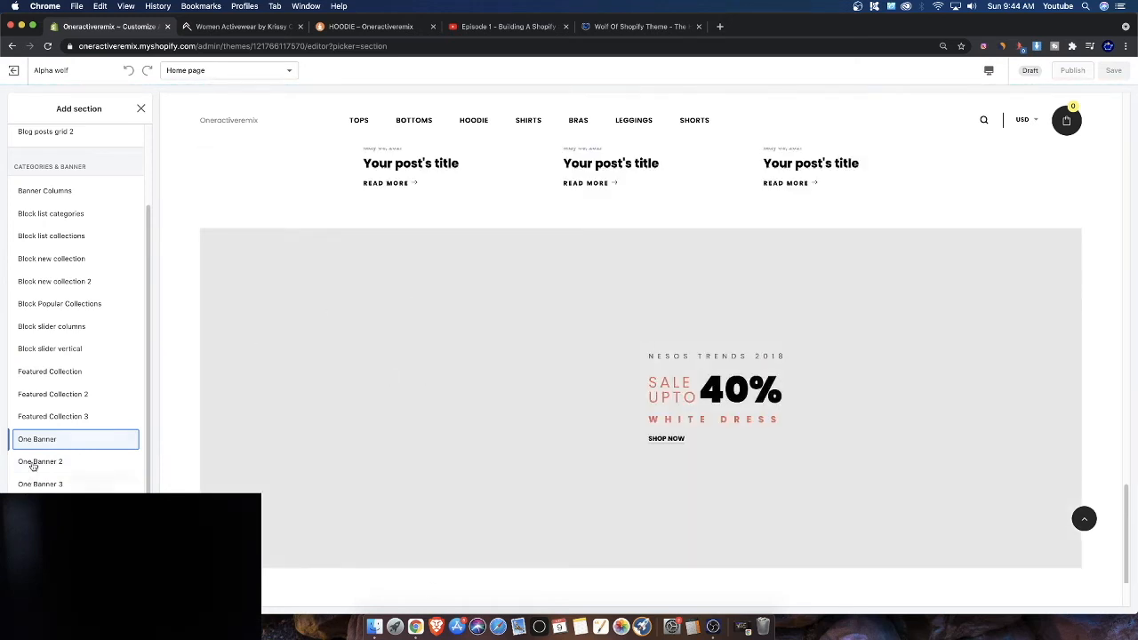
{"action": "left_click", "coordinate": [32, 462]}
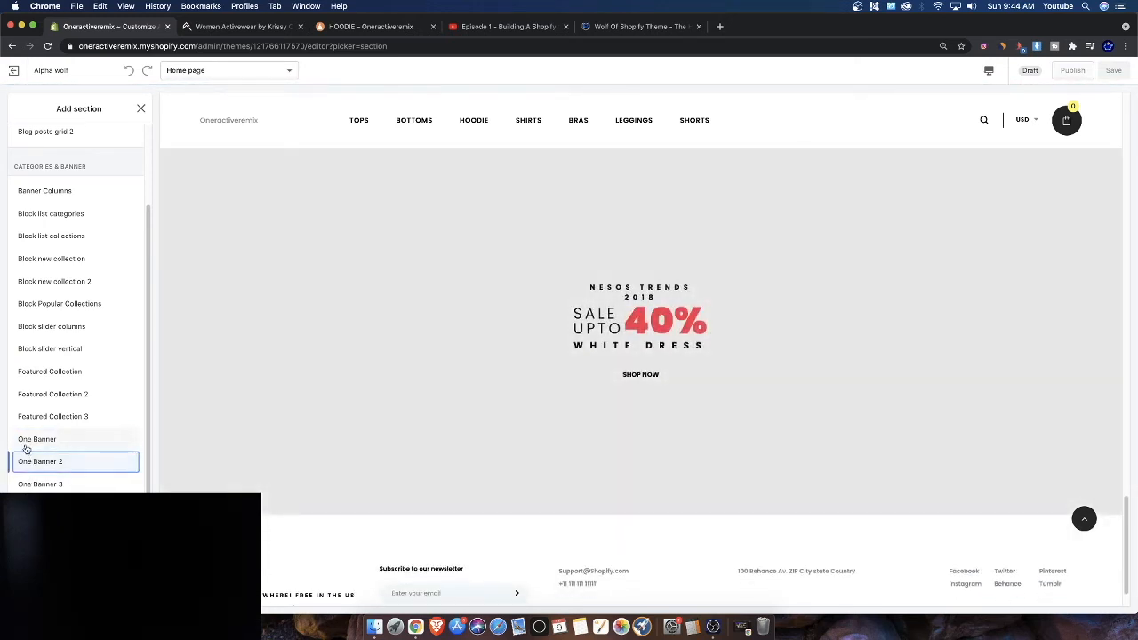
{"action": "left_click", "coordinate": [36, 484]}
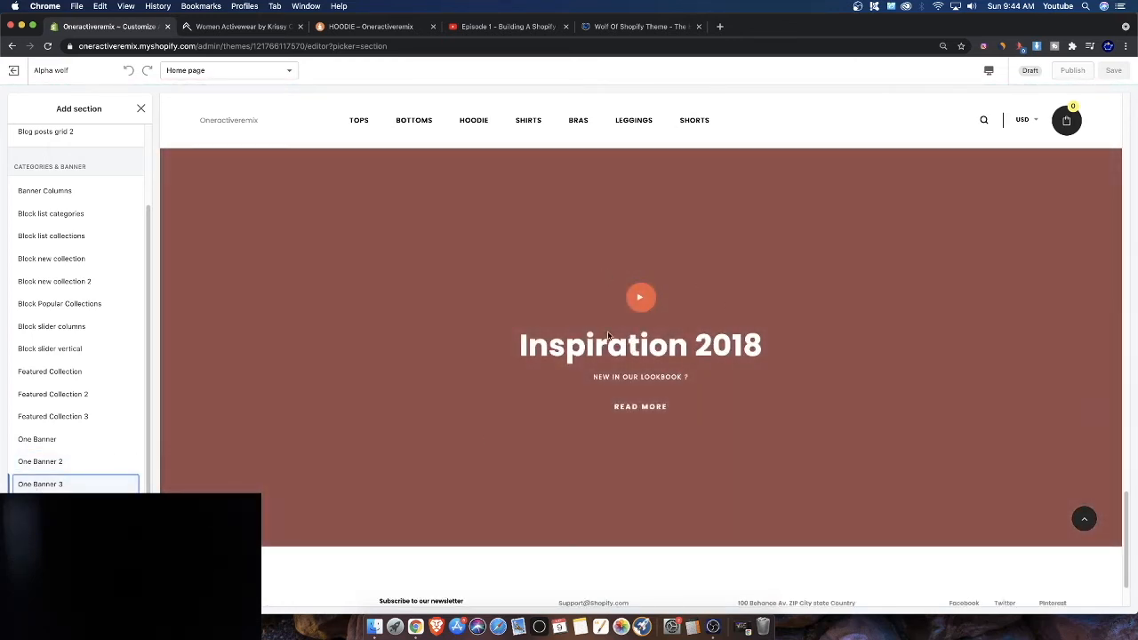
{"action": "left_click", "coordinate": [76, 507]}
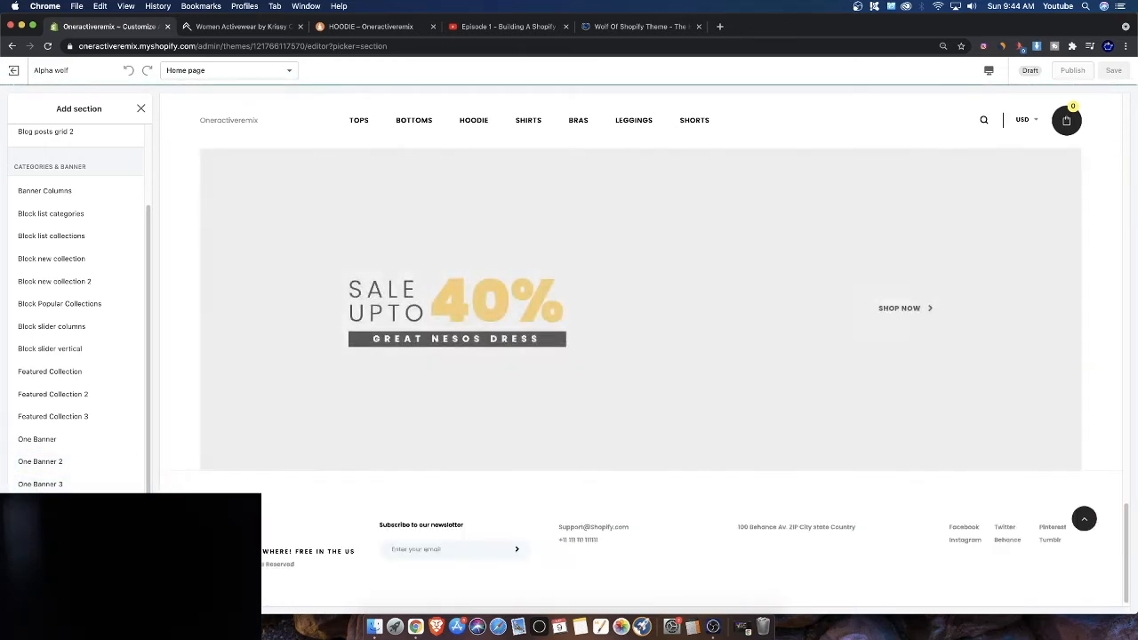
{"action": "scroll", "coordinate": [76, 309], "scroll_direction": "down", "scroll_amount": 1}
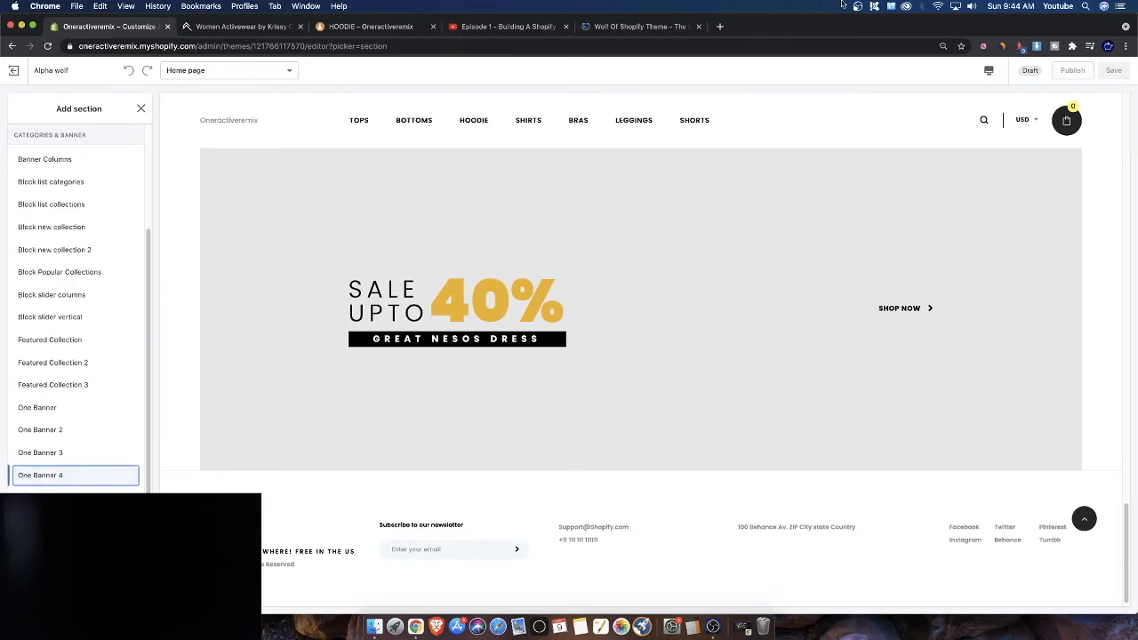
Search YouTube for oneractive and open the share options of the ONER ACTIVE TRY ON HAUL review video
{"action": "left_click", "coordinate": [508, 26]}
{"action": "left_click", "coordinate": [471, 69]}
{"action": "type", "text": "onmer"}
{"action": "key", "text": "BackSpace"}
{"action": "key", "text": "BackSpace"}
{"action": "key", "text": "BackSpace"}
{"action": "type", "text": "eractive"}
{"action": "key", "text": "Return"}
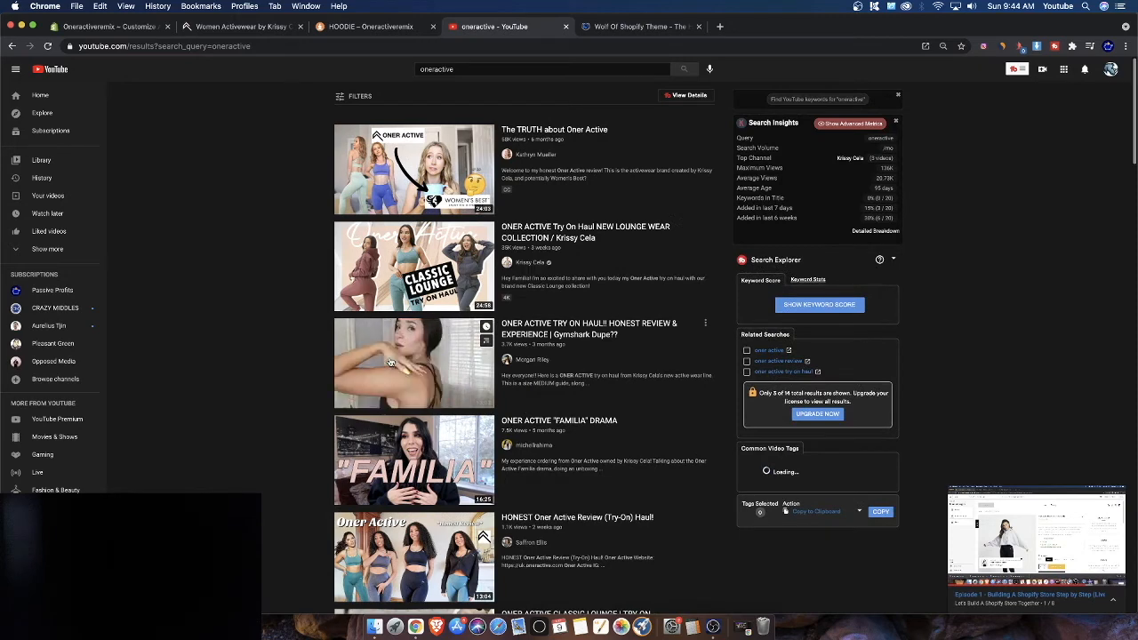
{"action": "left_click", "coordinate": [432, 402]}
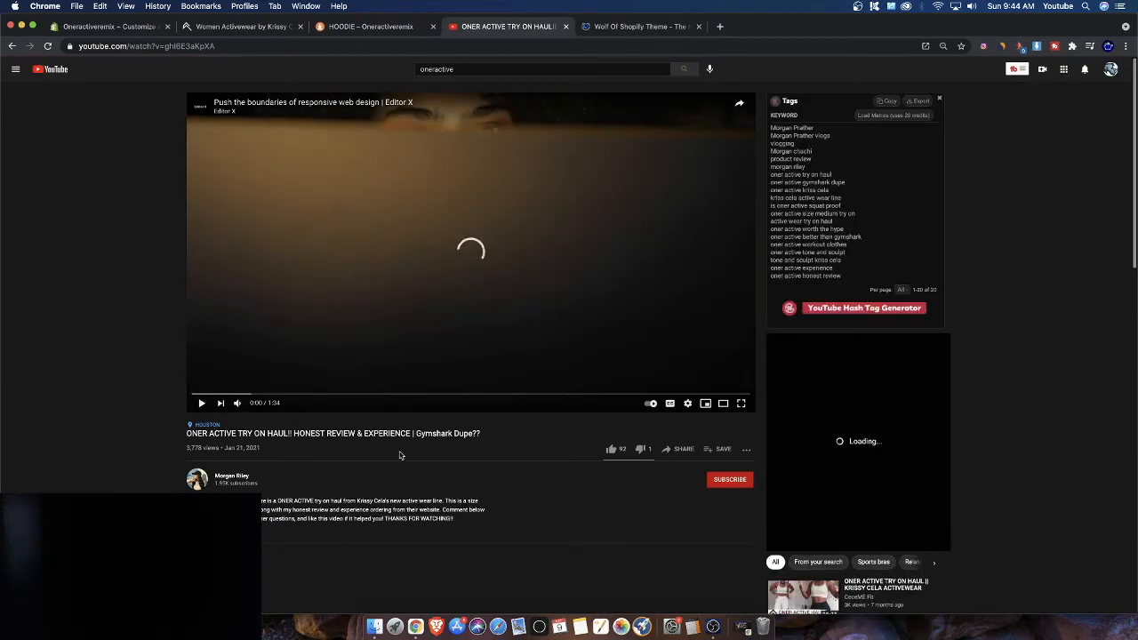
{"action": "left_click", "coordinate": [678, 450]}
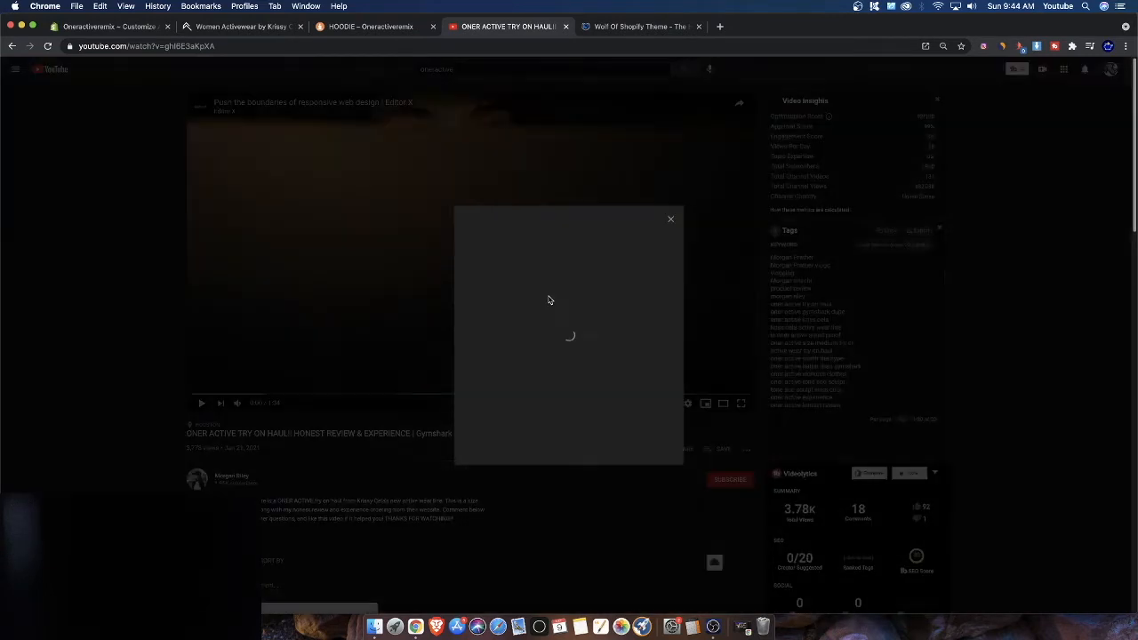
Open the embed option for the ONER ACTIVE TRY ON HAUL video and copy its embed code
{"action": "left_click", "coordinate": [481, 307]}
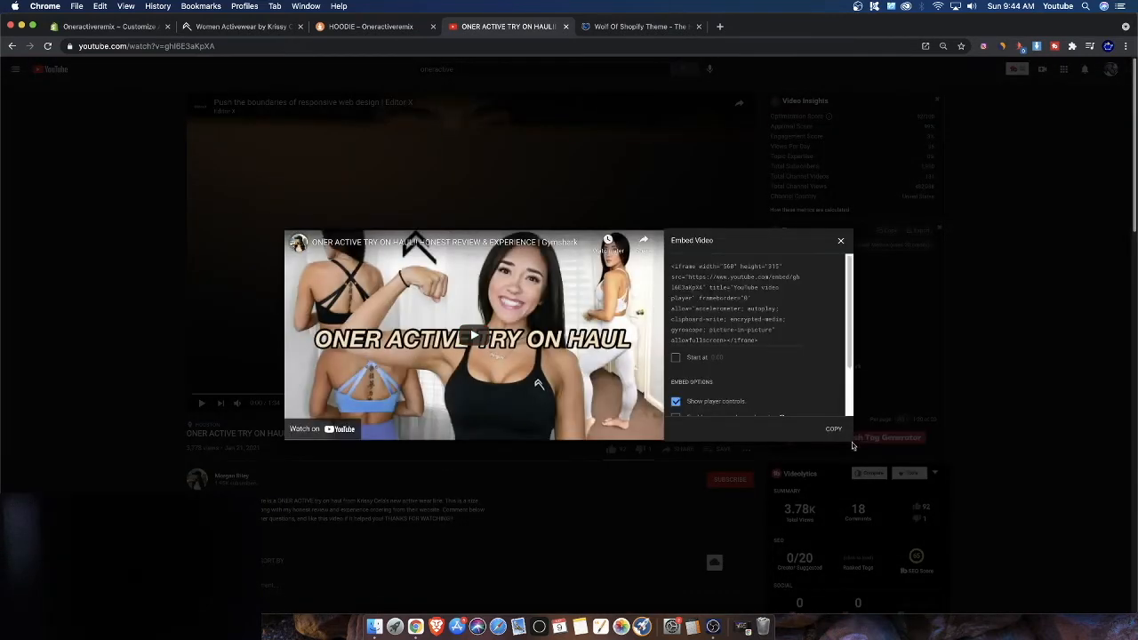
{"action": "left_click", "coordinate": [836, 429]}
Add a One Banner 3 section to the home page in the theme editor
{"action": "left_click", "coordinate": [136, 29]}
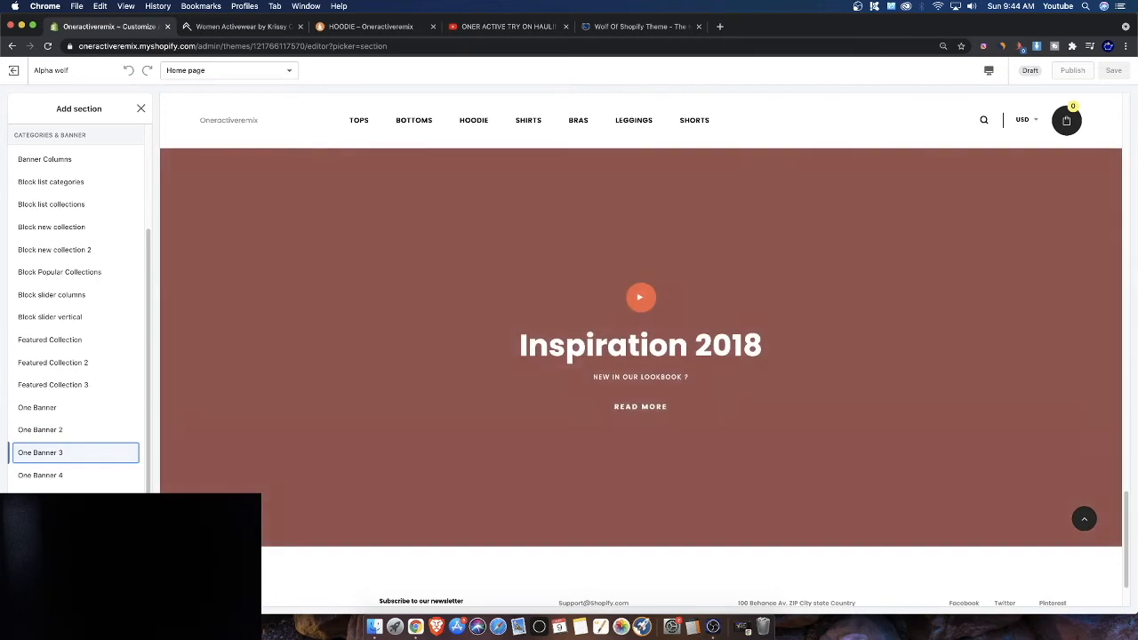
{"action": "left_click", "coordinate": [76, 453]}
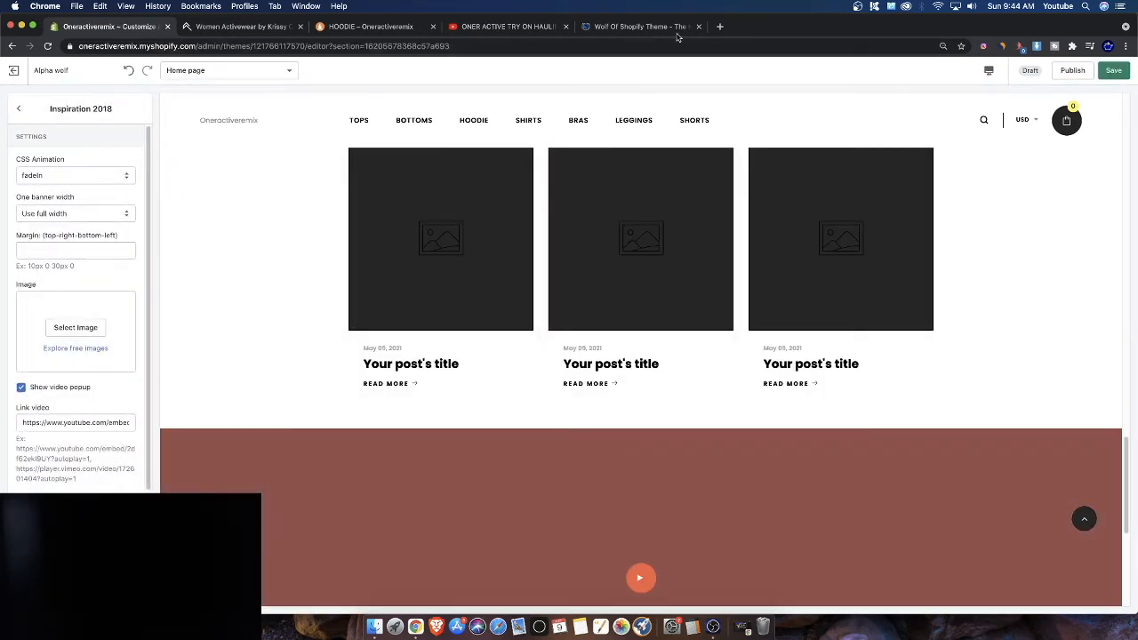
Browse the Alpha Wolf Theme and Wolf of Shopify Theme pages on the theme vendor's site, then return to the editor
{"action": "left_click", "coordinate": [644, 27]}
{"action": "left_click", "coordinate": [445, 86]}
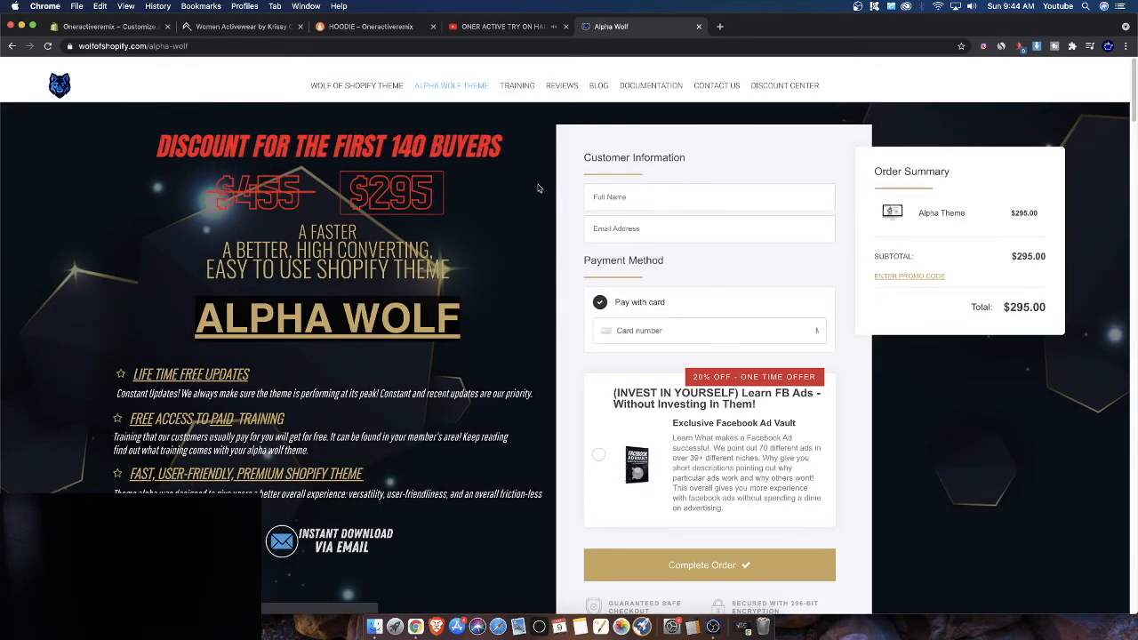
{"action": "left_click", "coordinate": [361, 89]}
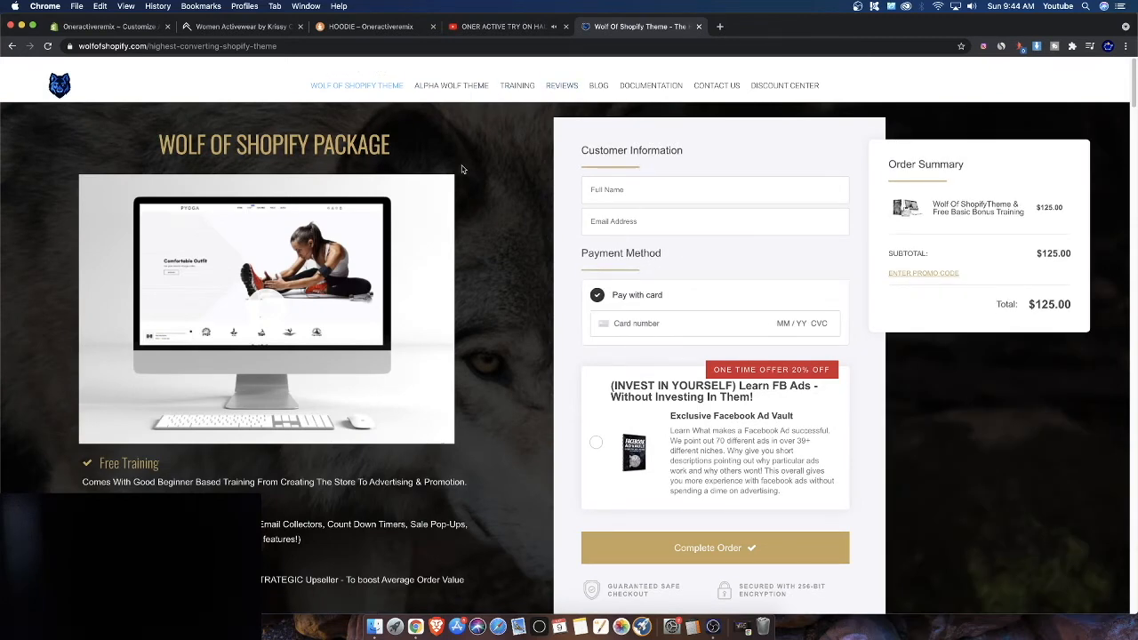
{"action": "left_click", "coordinate": [452, 87]}
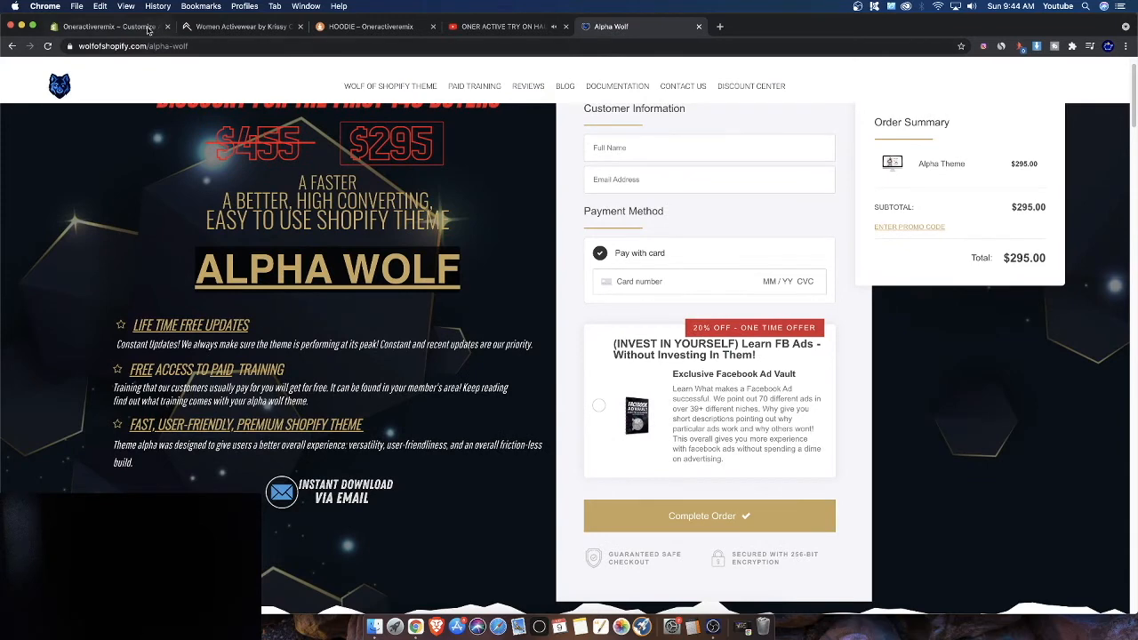
{"action": "left_click", "coordinate": [147, 27]}
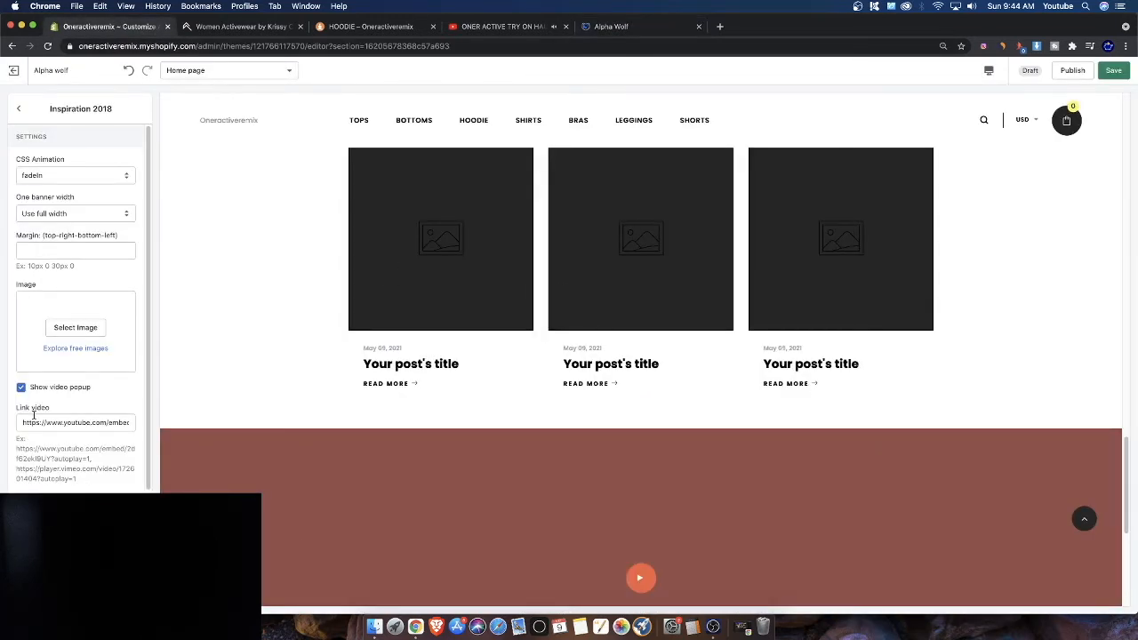
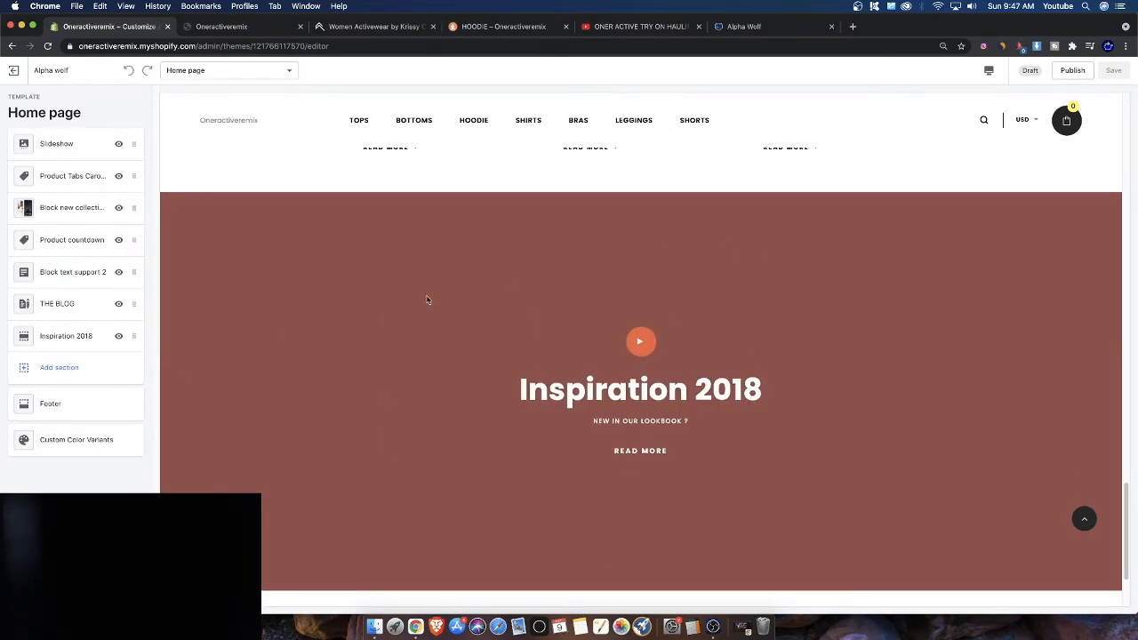
{"action": "scroll", "coordinate": [536, 388], "scroll_direction": "up", "scroll_amount": 2}
{"action": "scroll", "coordinate": [702, 296], "scroll_direction": "down", "scroll_amount": 3}
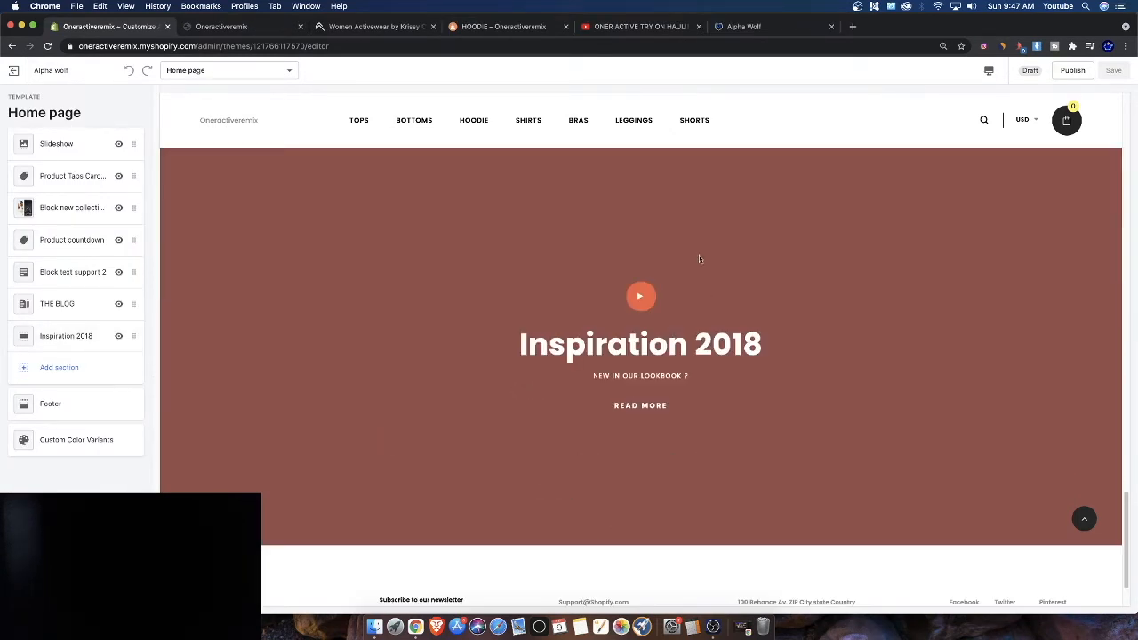
{"action": "left_click_drag", "start_coordinate": [518, 285], "coordinate": [782, 372]}
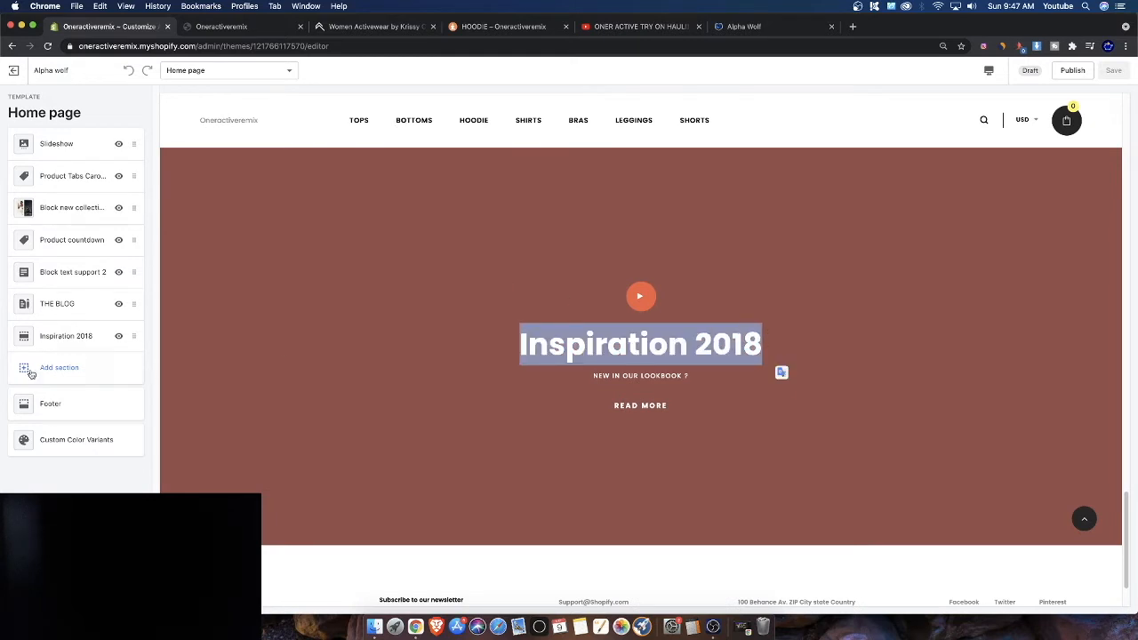
Add a Popular Products section to the home page from the section list
{"action": "left_click", "coordinate": [88, 376]}
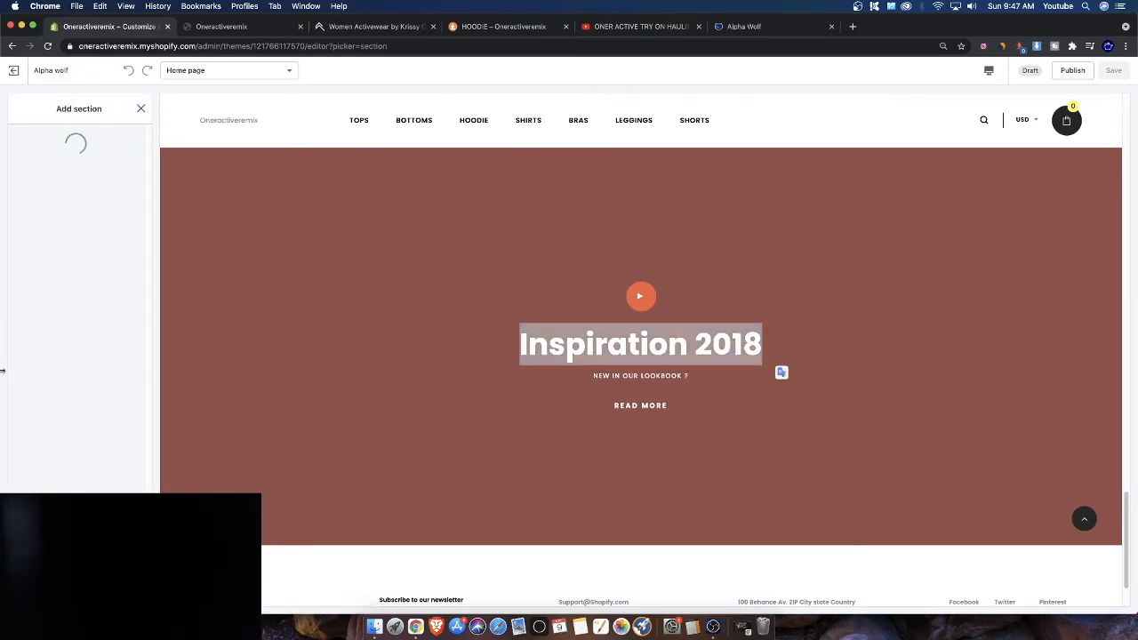
{"action": "scroll", "coordinate": [85, 399], "scroll_direction": "down", "scroll_amount": 3}
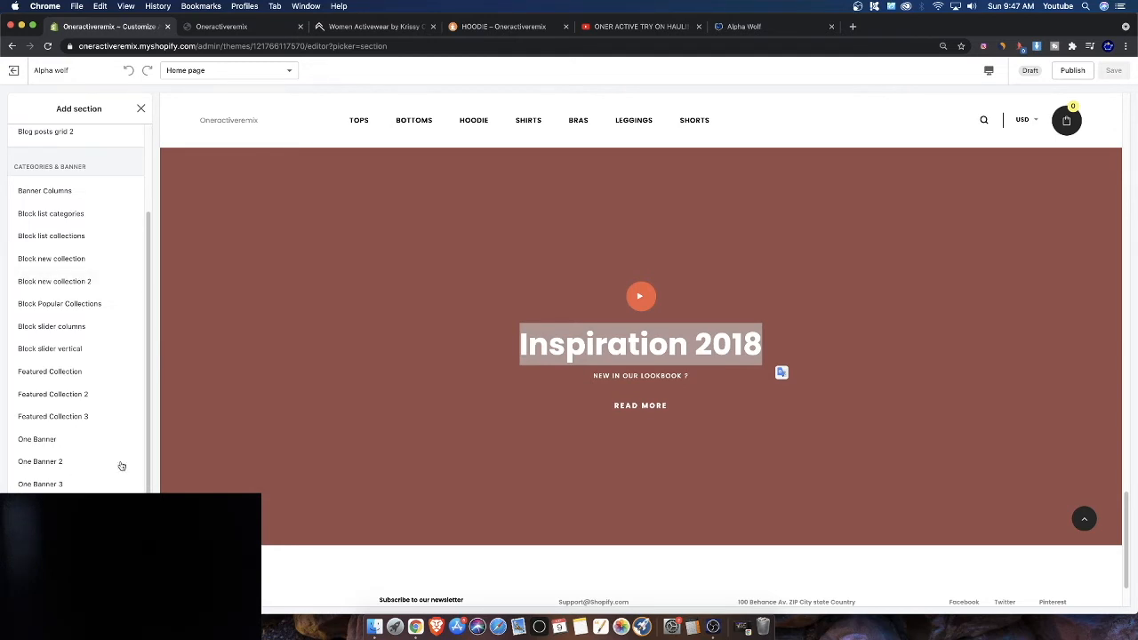
{"action": "scroll", "coordinate": [615, 257], "scroll_direction": "up", "scroll_amount": 20}
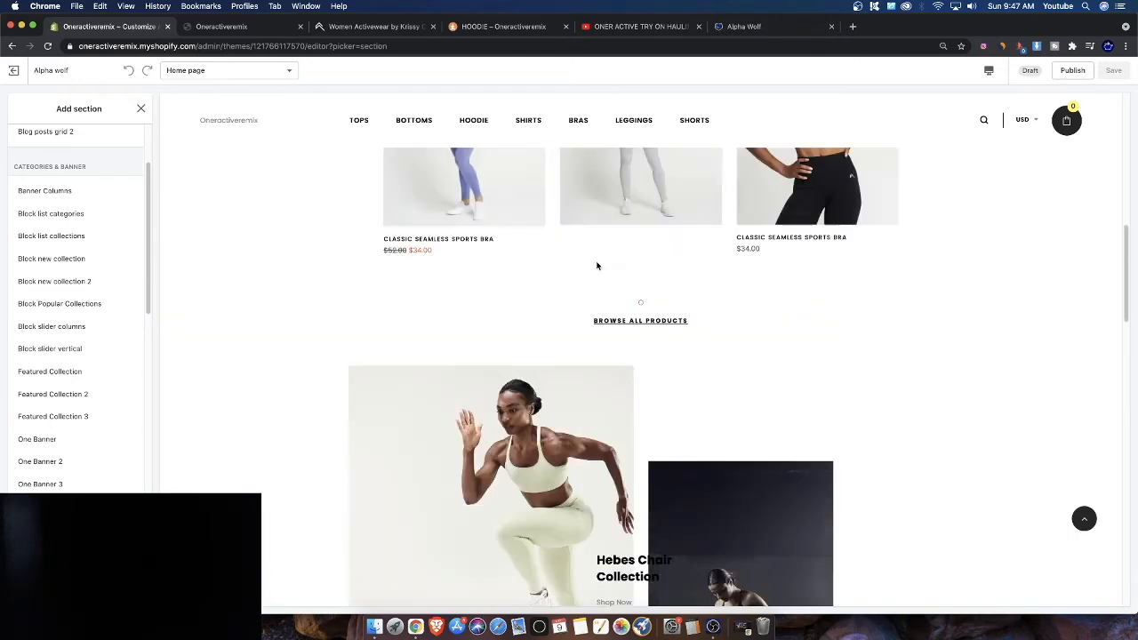
{"action": "scroll", "coordinate": [328, 259], "scroll_direction": "down", "scroll_amount": 5}
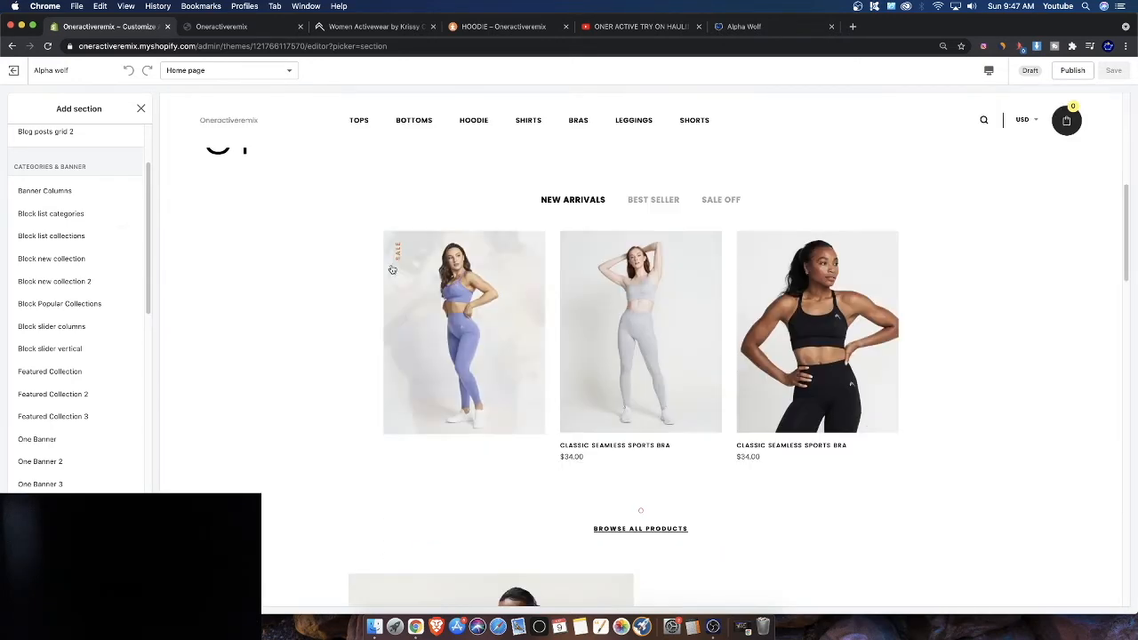
{"action": "scroll", "coordinate": [75, 303], "scroll_direction": "down", "scroll_amount": 10}
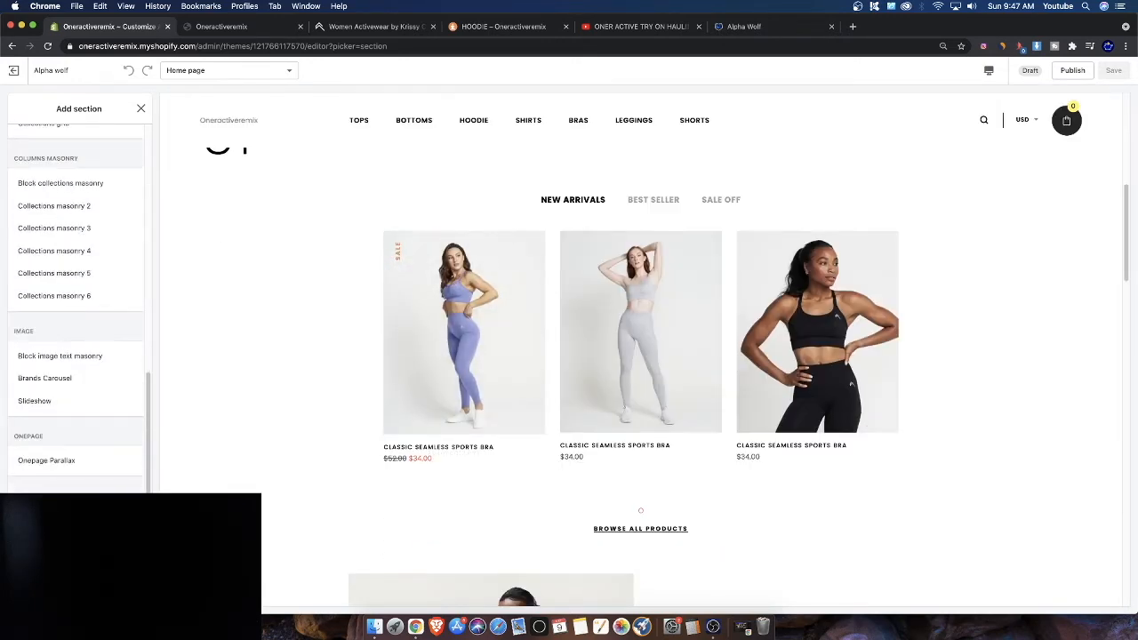
{"action": "scroll", "coordinate": [470, 430], "scroll_direction": "down", "scroll_amount": 15}
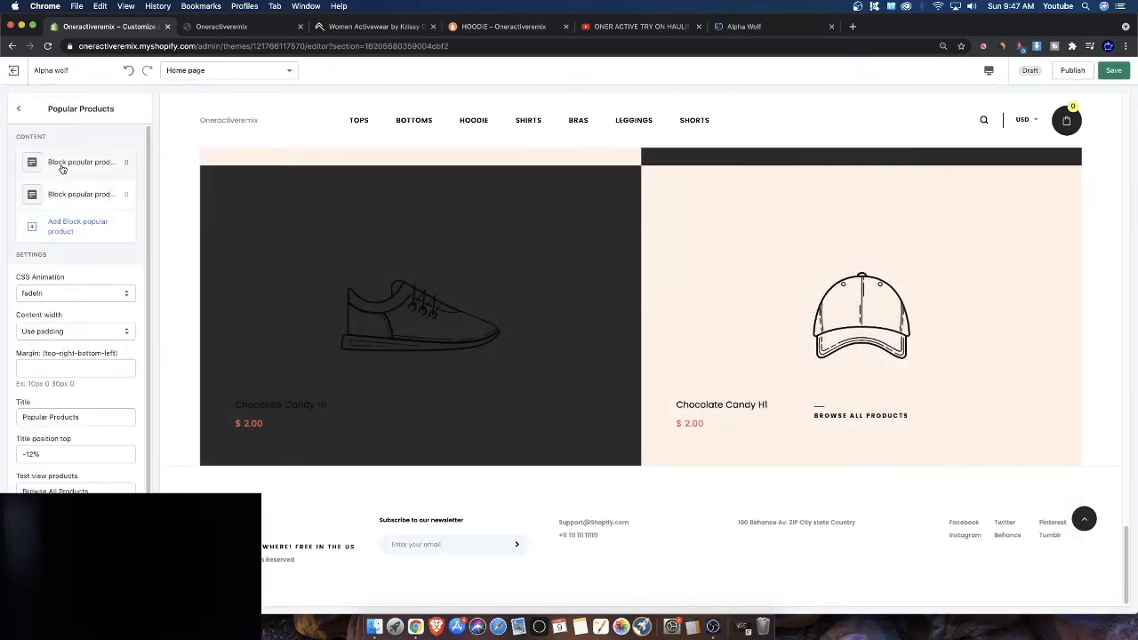
Open the first popular product block's image picker and try library photos as its image
{"action": "left_click", "coordinate": [63, 164]}
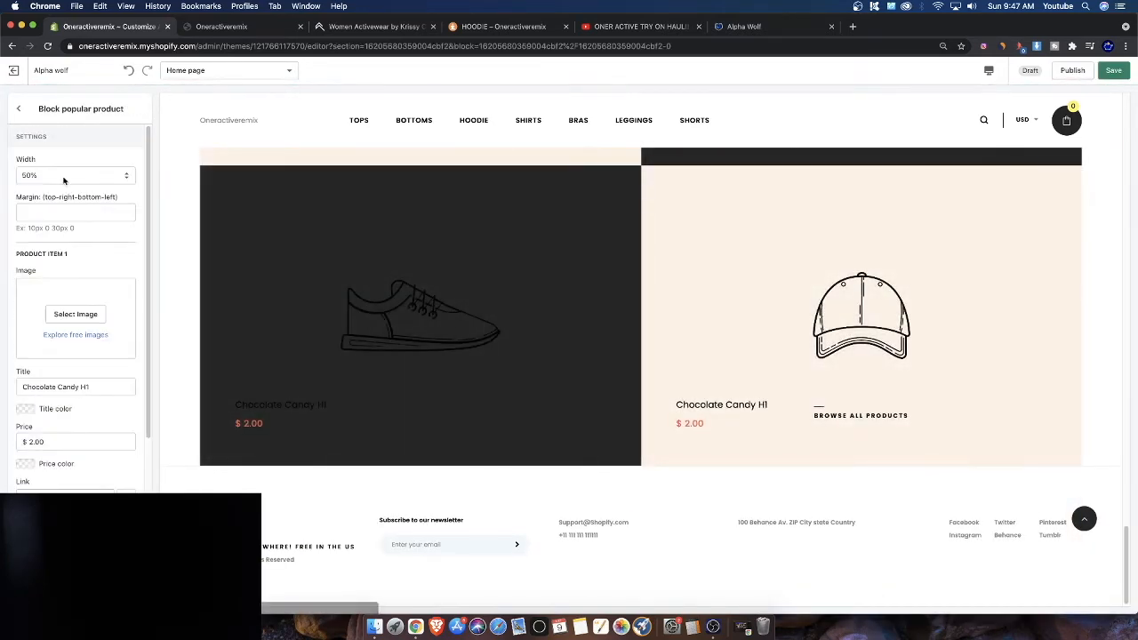
{"action": "left_click", "coordinate": [75, 313]}
{"action": "scroll", "coordinate": [451, 394], "scroll_direction": "up", "scroll_amount": 5}
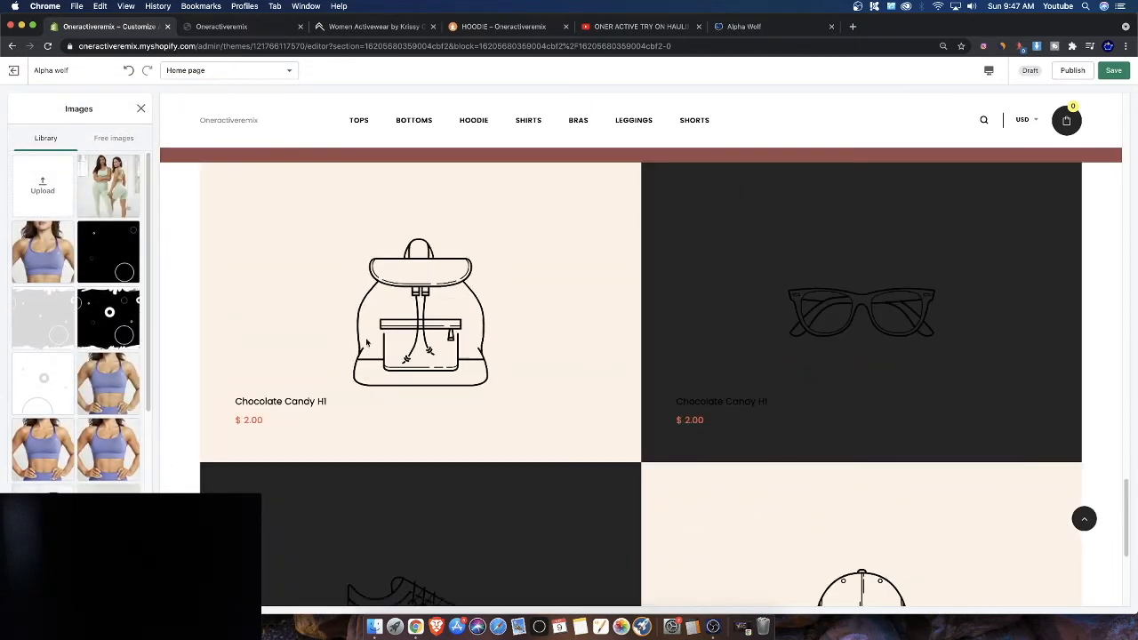
{"action": "scroll", "coordinate": [529, 346], "scroll_direction": "up", "scroll_amount": 2}
{"action": "scroll", "coordinate": [525, 348], "scroll_direction": "down", "scroll_amount": 3}
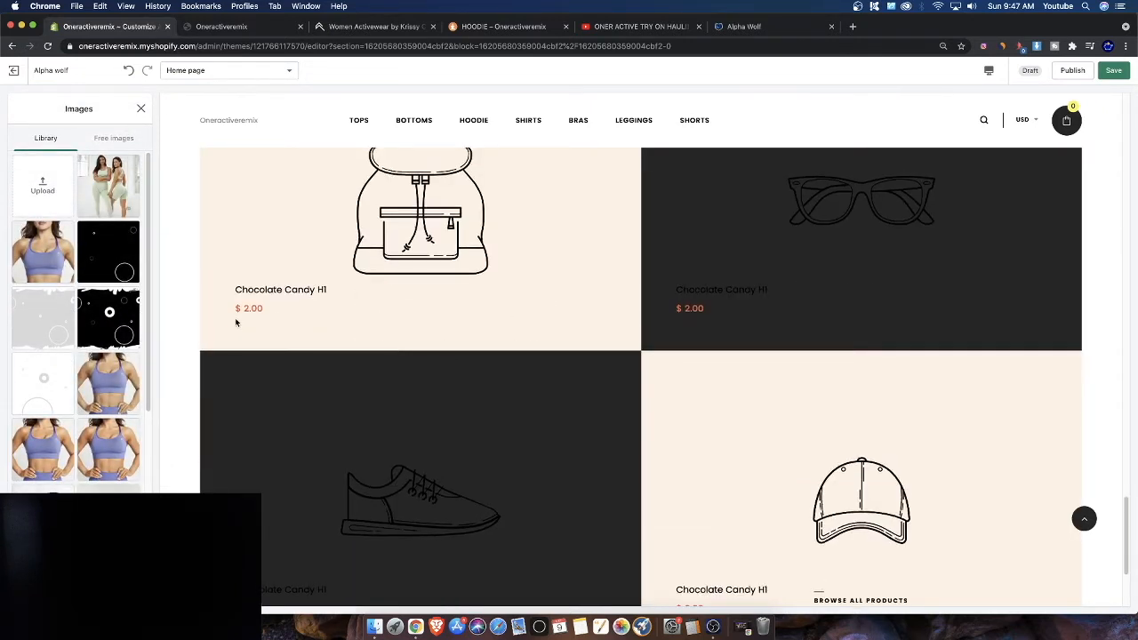
{"action": "scroll", "coordinate": [104, 426], "scroll_direction": "down", "scroll_amount": 2}
{"action": "left_click", "coordinate": [108, 432]}
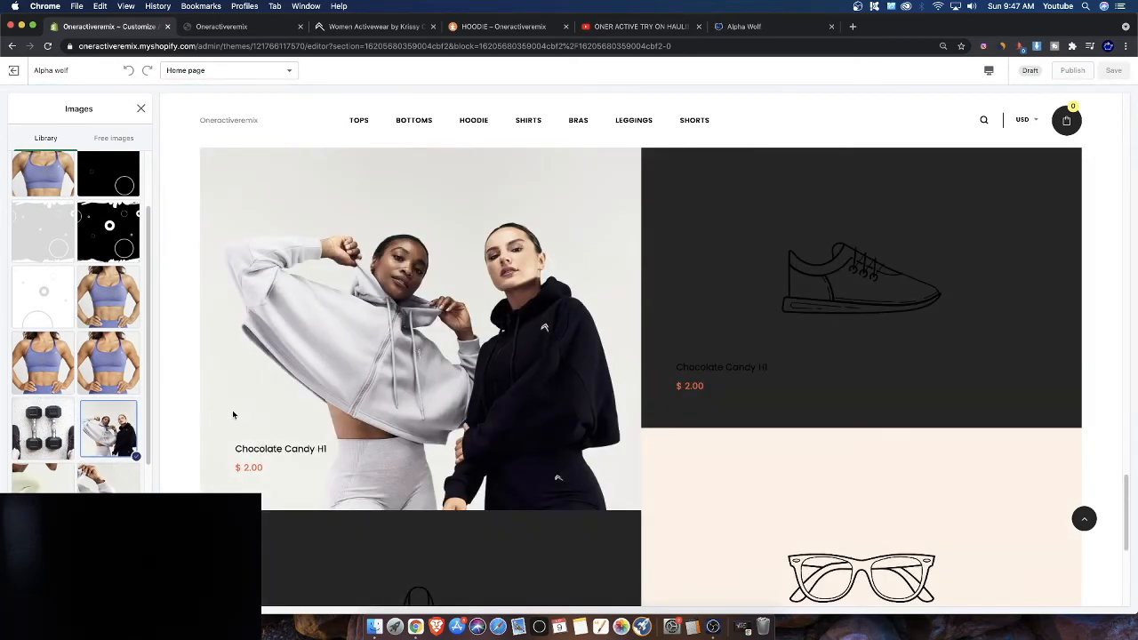
{"action": "scroll", "coordinate": [119, 308], "scroll_direction": "up", "scroll_amount": 2}
{"action": "scroll", "coordinate": [108, 314], "scroll_direction": "down", "scroll_amount": 5}
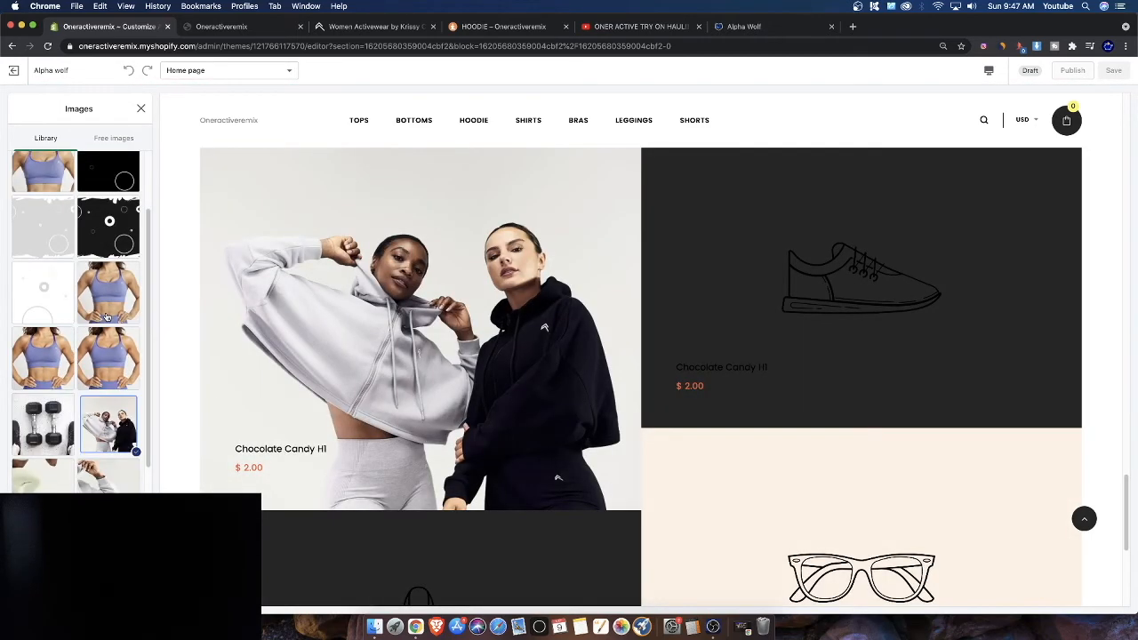
{"action": "left_click", "coordinate": [43, 452]}
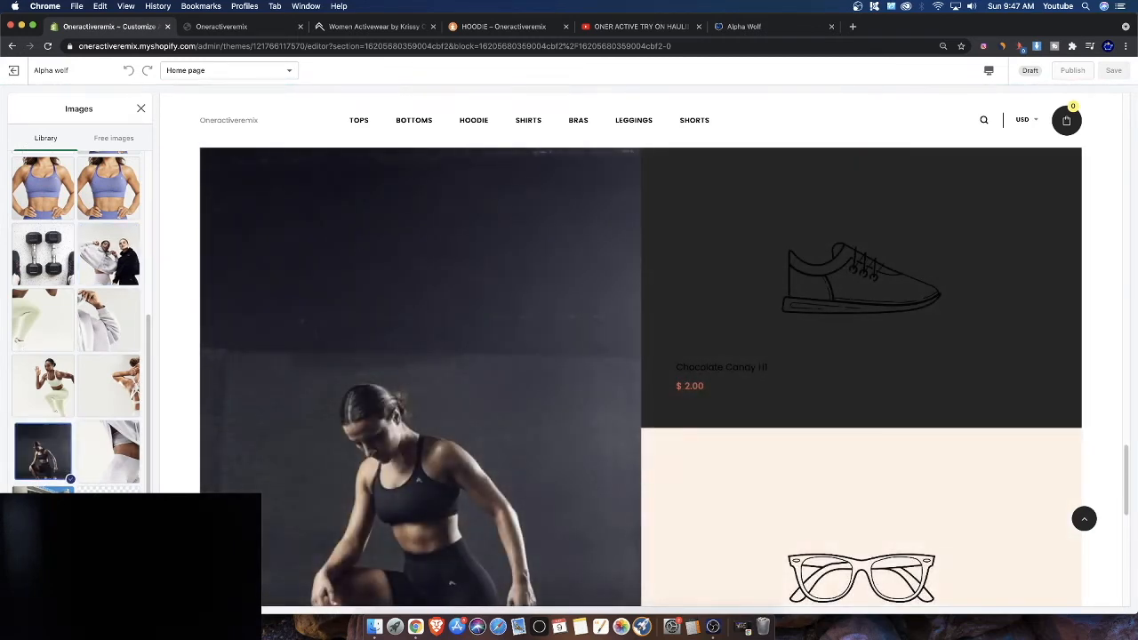
Try several more activewear photos for the first block's image, then close the image picker
{"action": "left_click", "coordinate": [42, 452]}
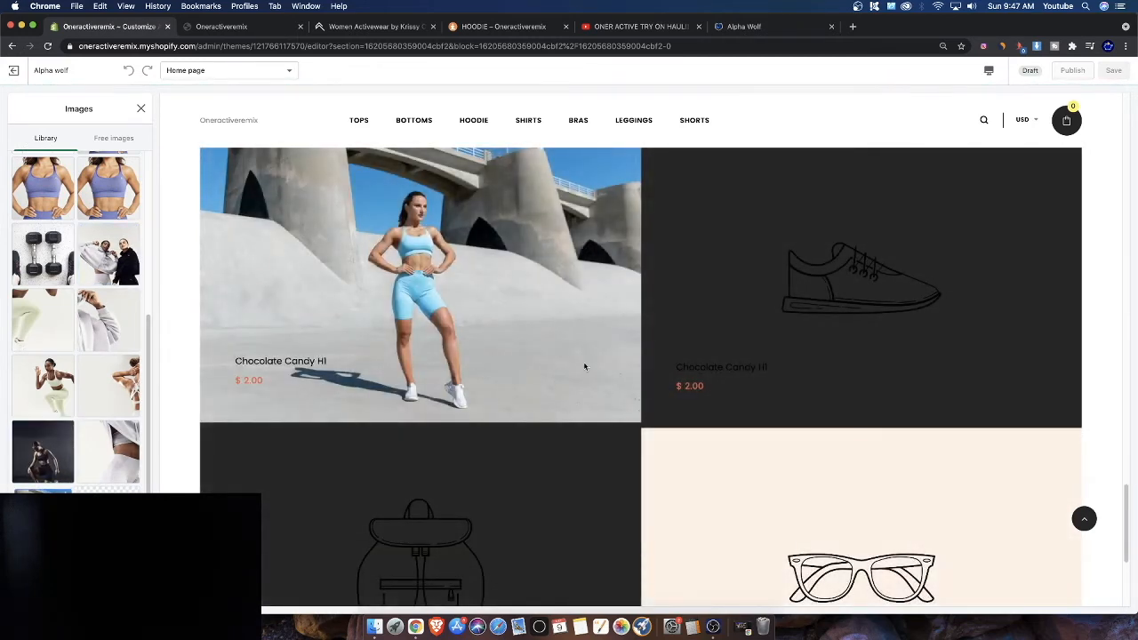
{"action": "left_click", "coordinate": [133, 440]}
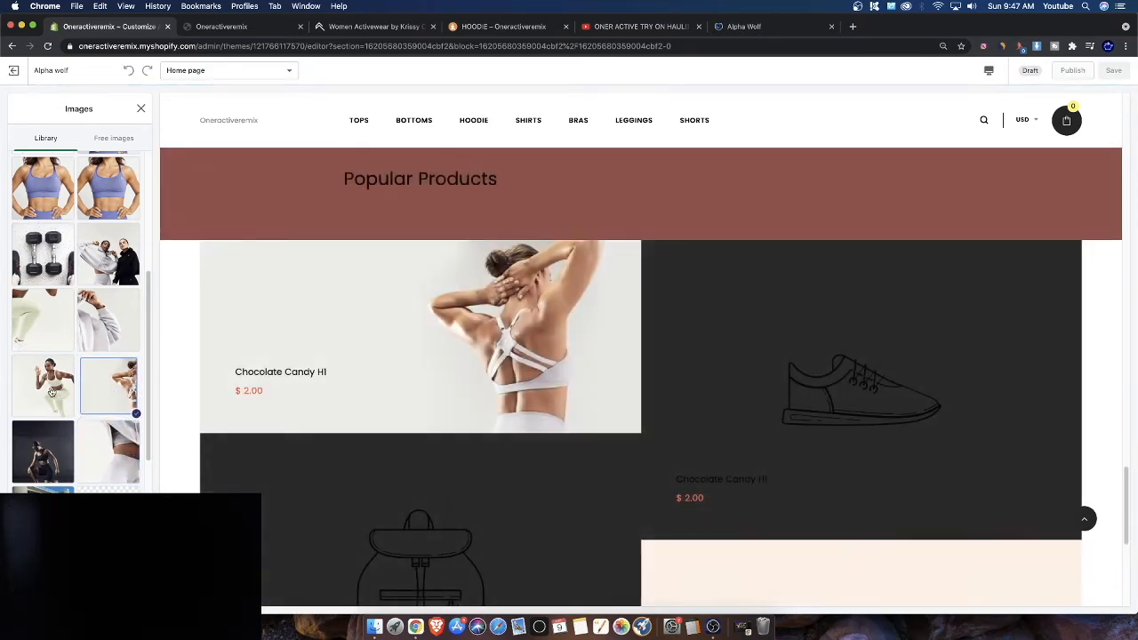
{"action": "left_click", "coordinate": [41, 392]}
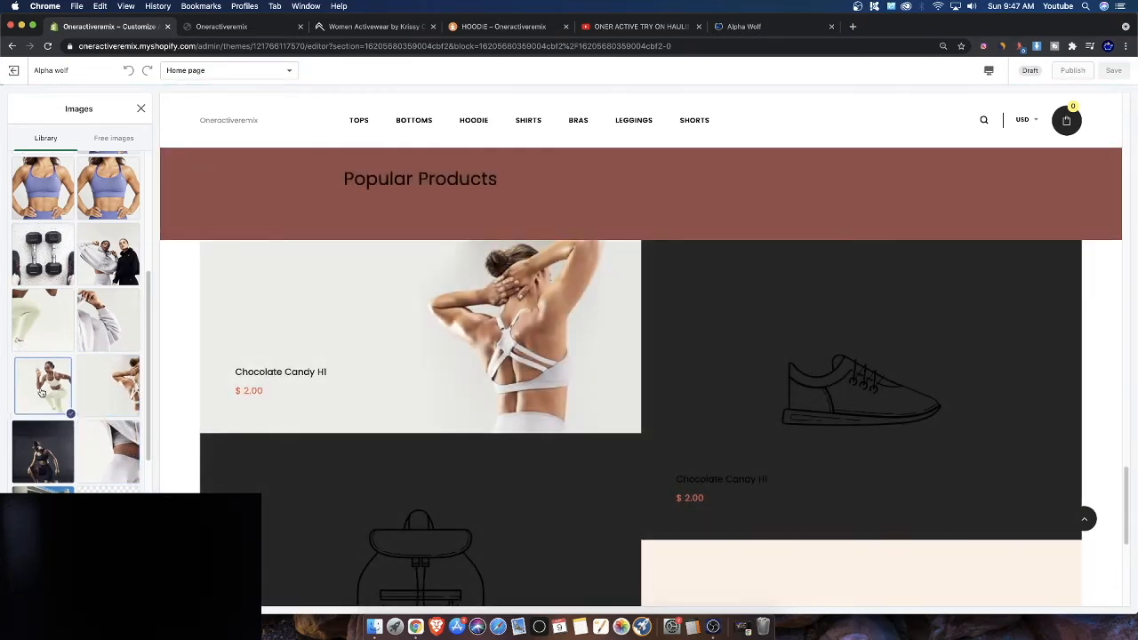
{"action": "scroll", "coordinate": [53, 409], "scroll_direction": "down", "scroll_amount": 4}
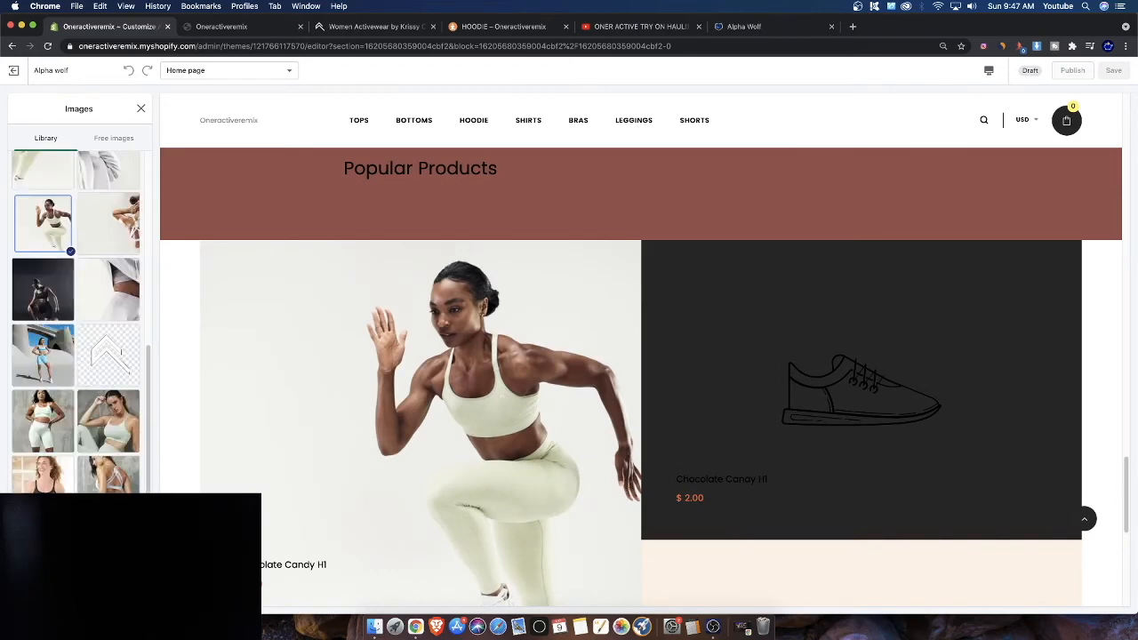
{"action": "scroll", "coordinate": [112, 480], "scroll_direction": "down", "scroll_amount": 2}
{"action": "left_click", "coordinate": [108, 418]}
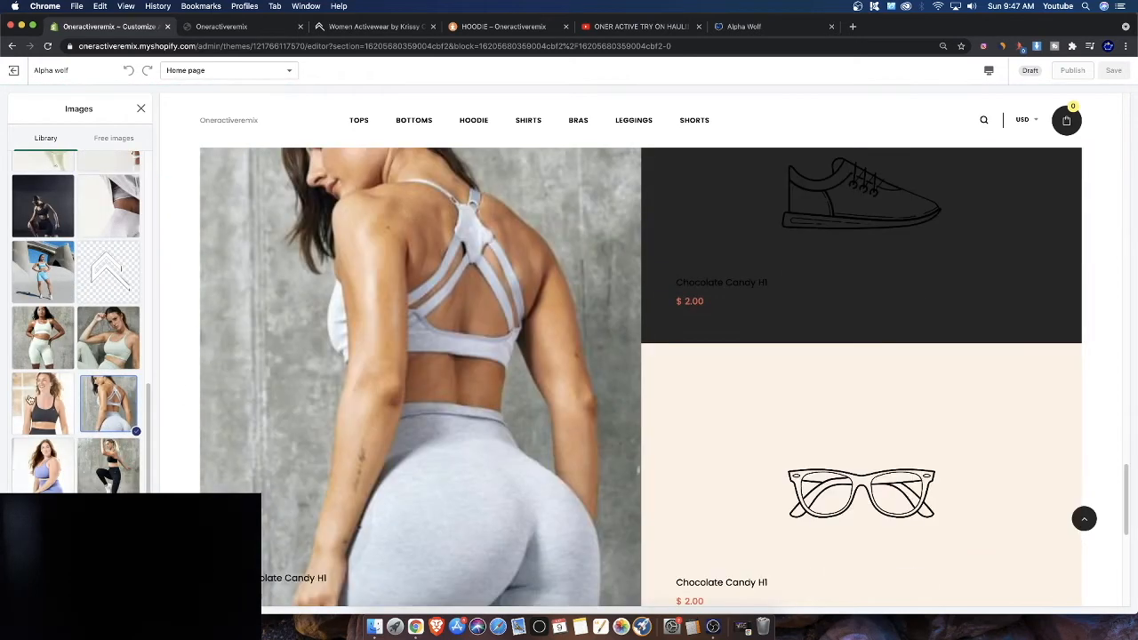
{"action": "left_click", "coordinate": [108, 462]}
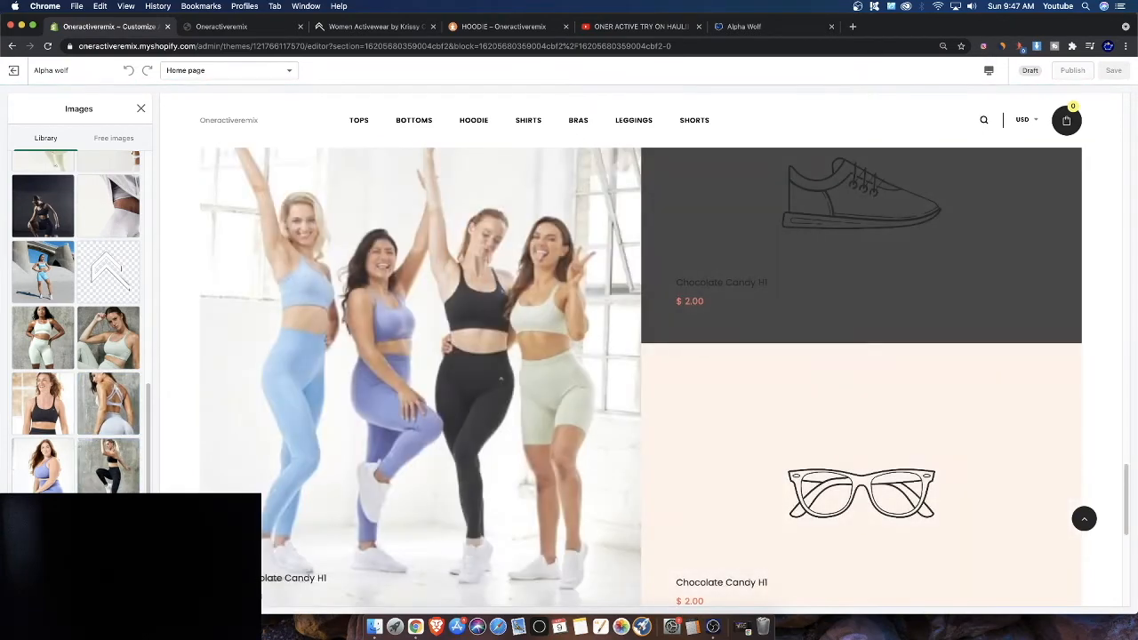
{"action": "left_click", "coordinate": [18, 451]}
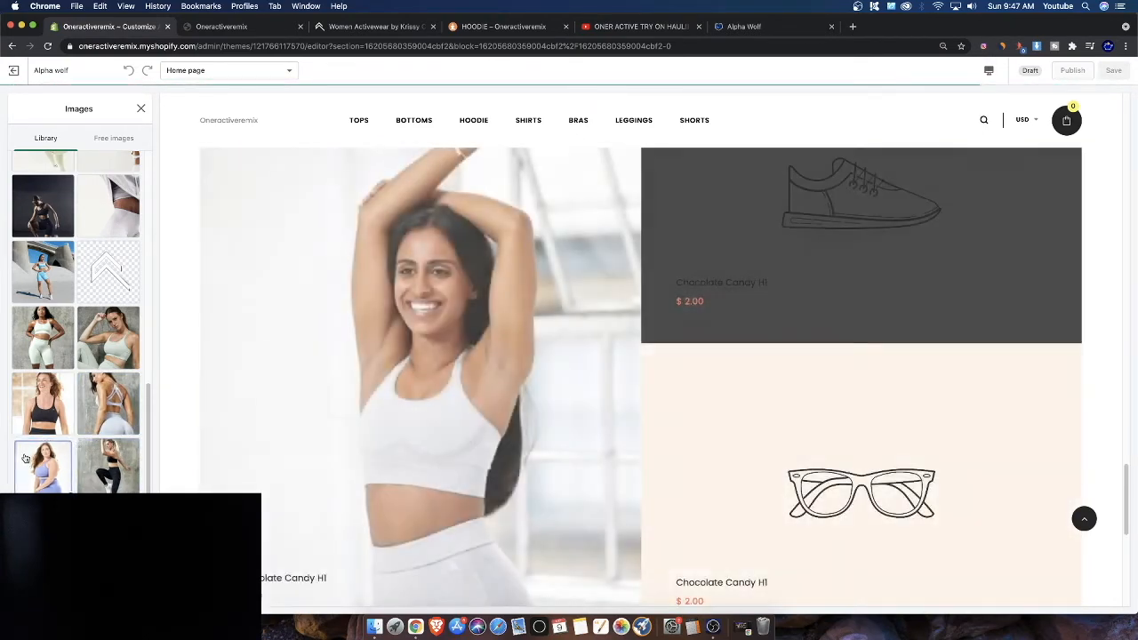
{"action": "left_click", "coordinate": [41, 404]}
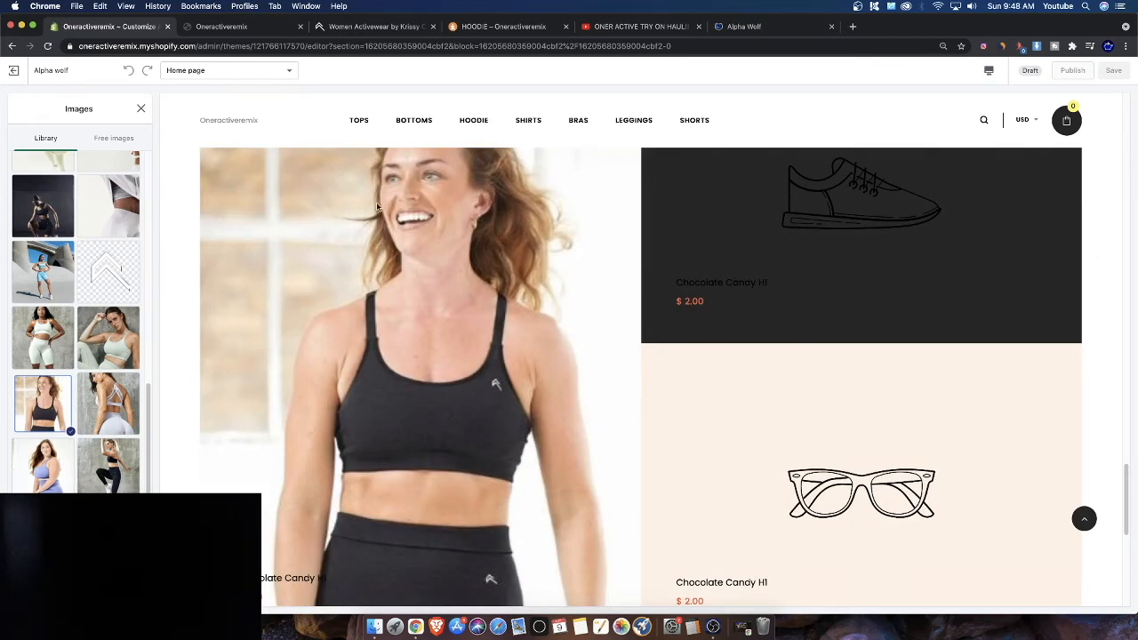
{"action": "scroll", "coordinate": [73, 307], "scroll_direction": "up", "scroll_amount": 10}
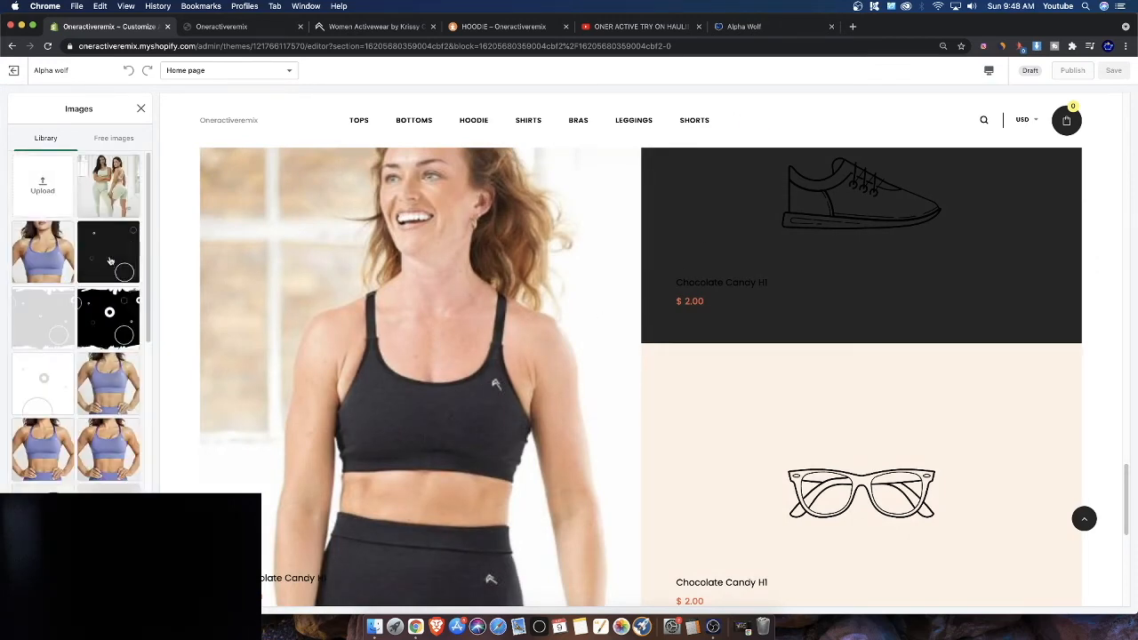
{"action": "left_click", "coordinate": [140, 109]}
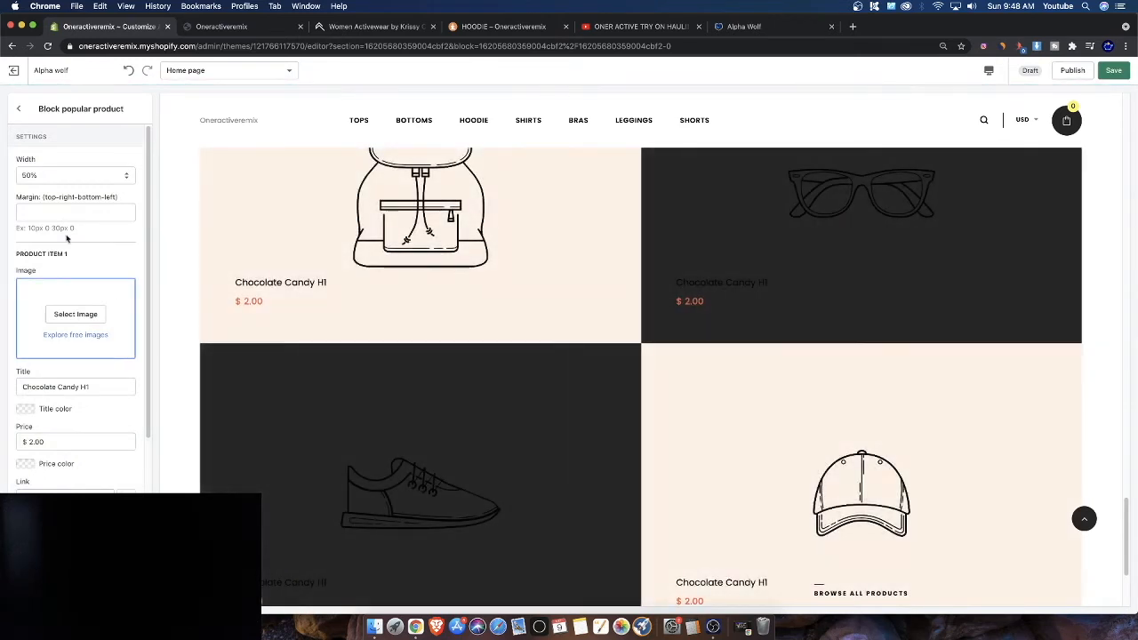
Set the width of both the first and second popular product blocks to 25%
{"action": "left_click", "coordinate": [55, 174]}
{"action": "left_click", "coordinate": [45, 153]}
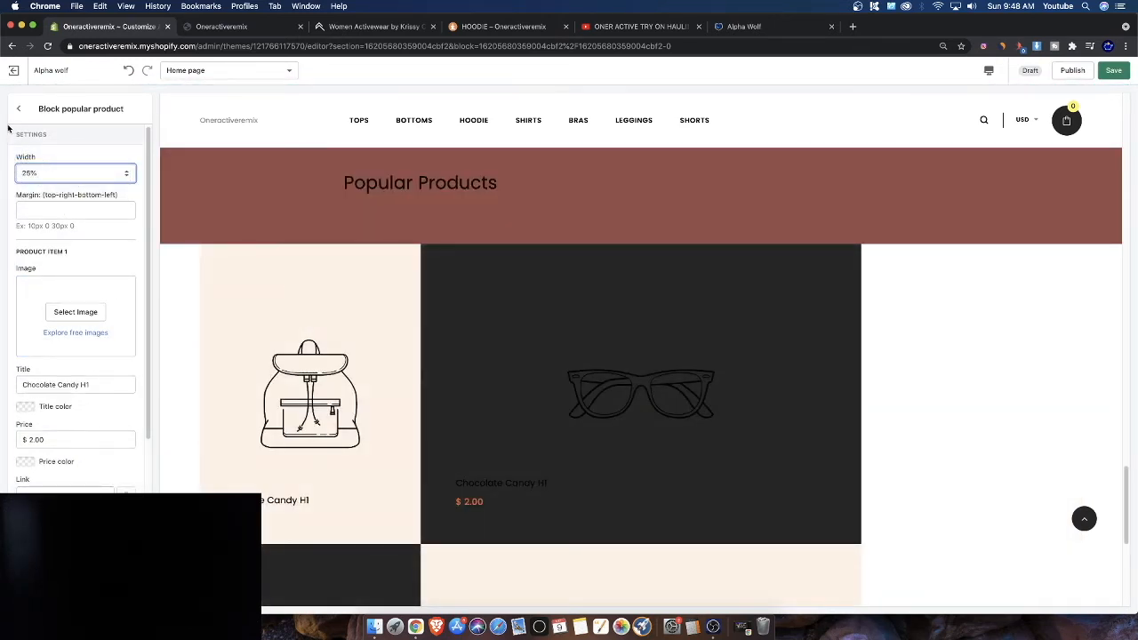
{"action": "left_click", "coordinate": [18, 109]}
{"action": "left_click", "coordinate": [49, 182]}
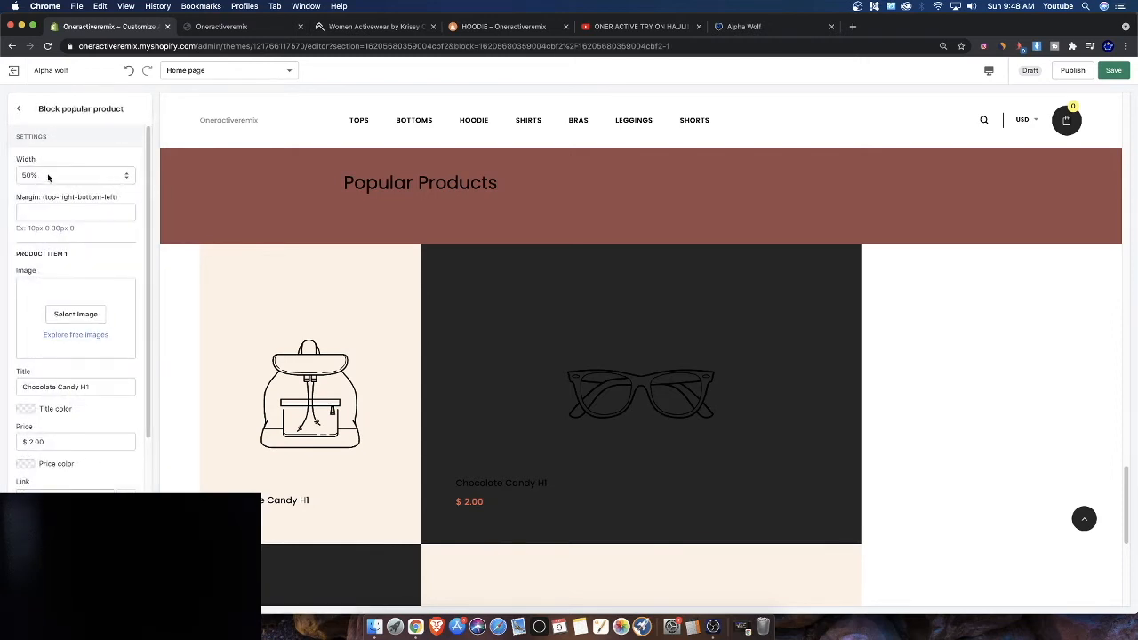
{"action": "left_click", "coordinate": [49, 180]}
{"action": "left_click", "coordinate": [42, 153]}
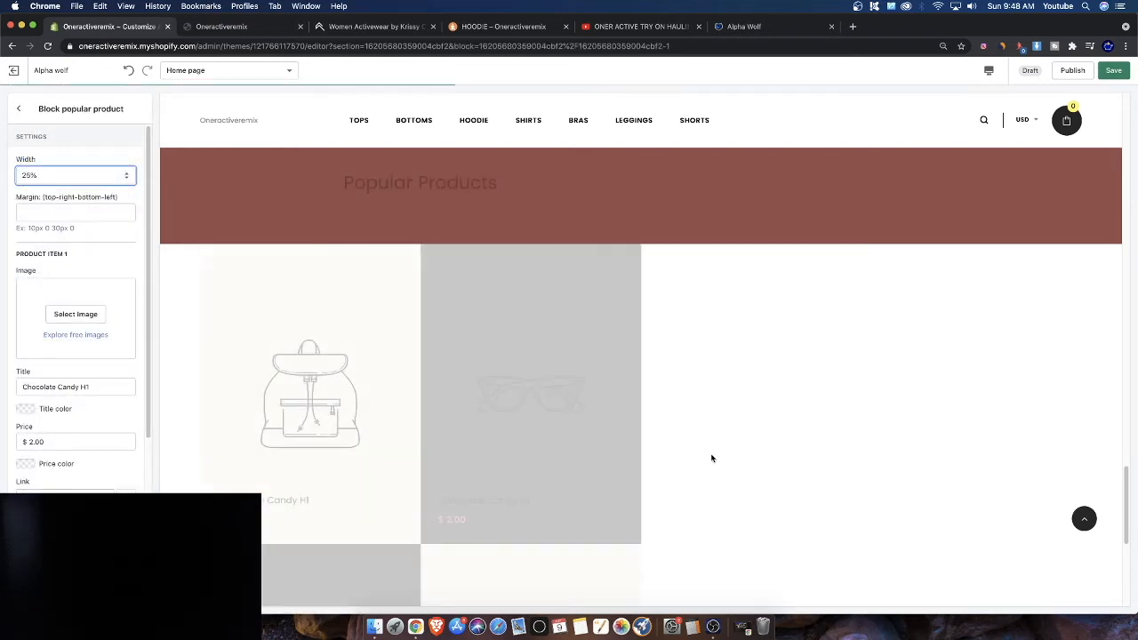
Try library photos for the second popular product block's image, close the picker and return to the home page sections
{"action": "left_click", "coordinate": [96, 316]}
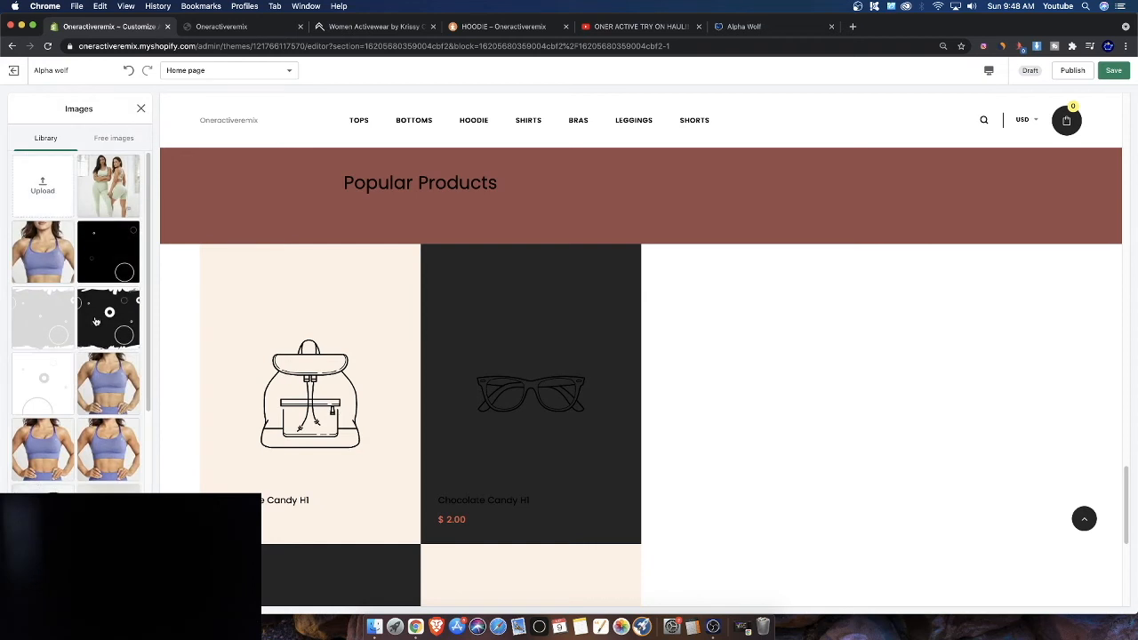
{"action": "scroll", "coordinate": [96, 320], "scroll_direction": "down", "scroll_amount": 5}
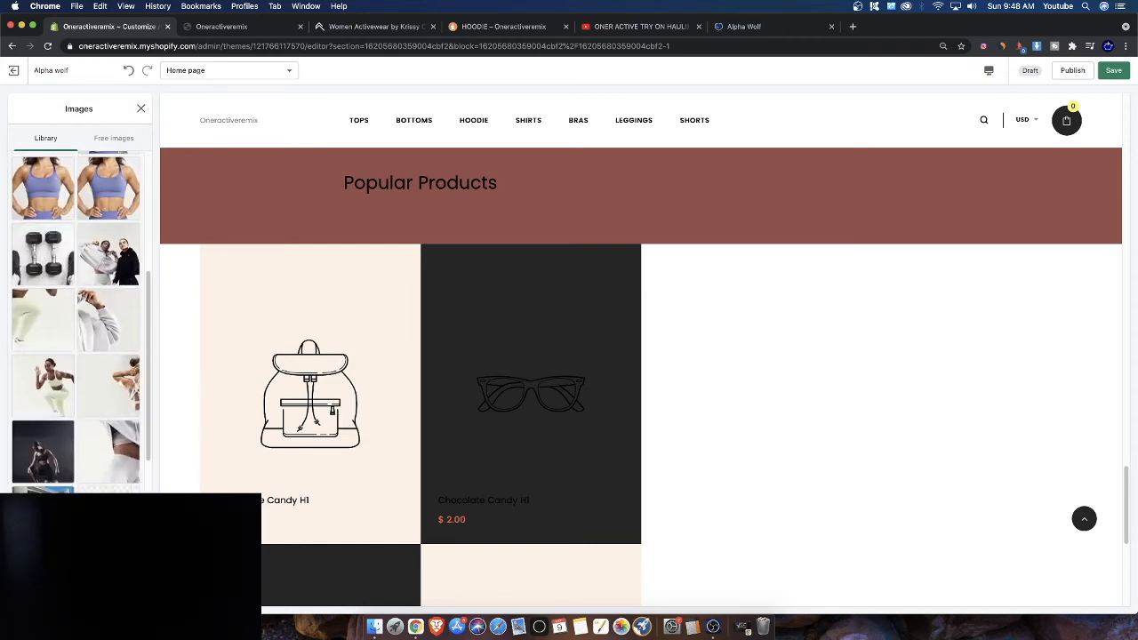
{"action": "scroll", "coordinate": [75, 320], "scroll_direction": "down", "scroll_amount": 5}
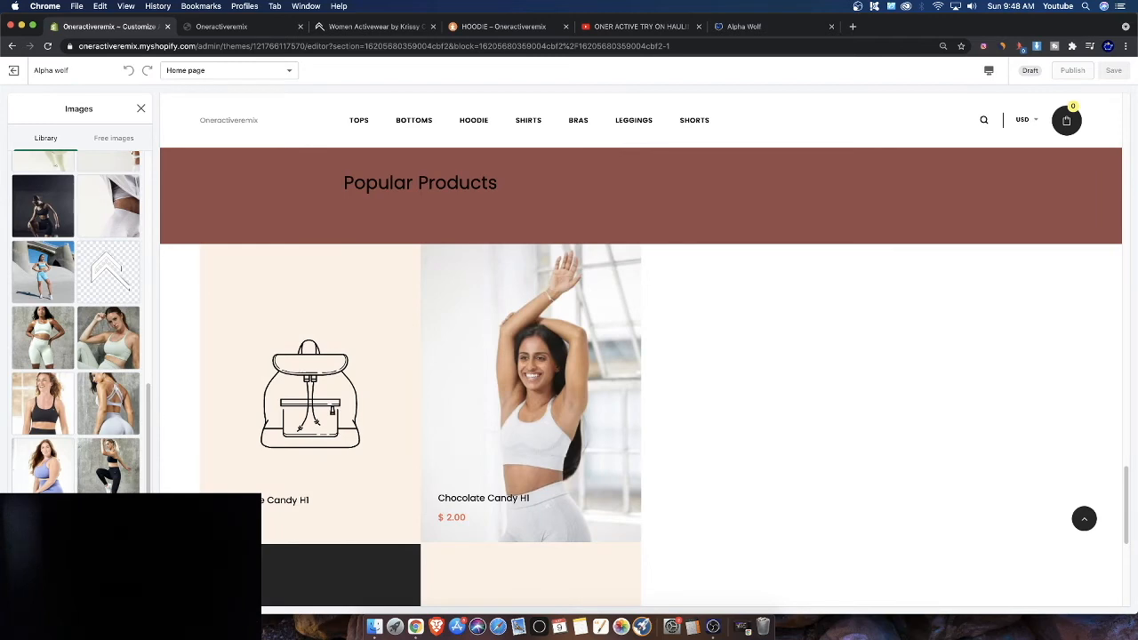
{"action": "left_click", "coordinate": [69, 479]}
{"action": "left_click", "coordinate": [107, 472]}
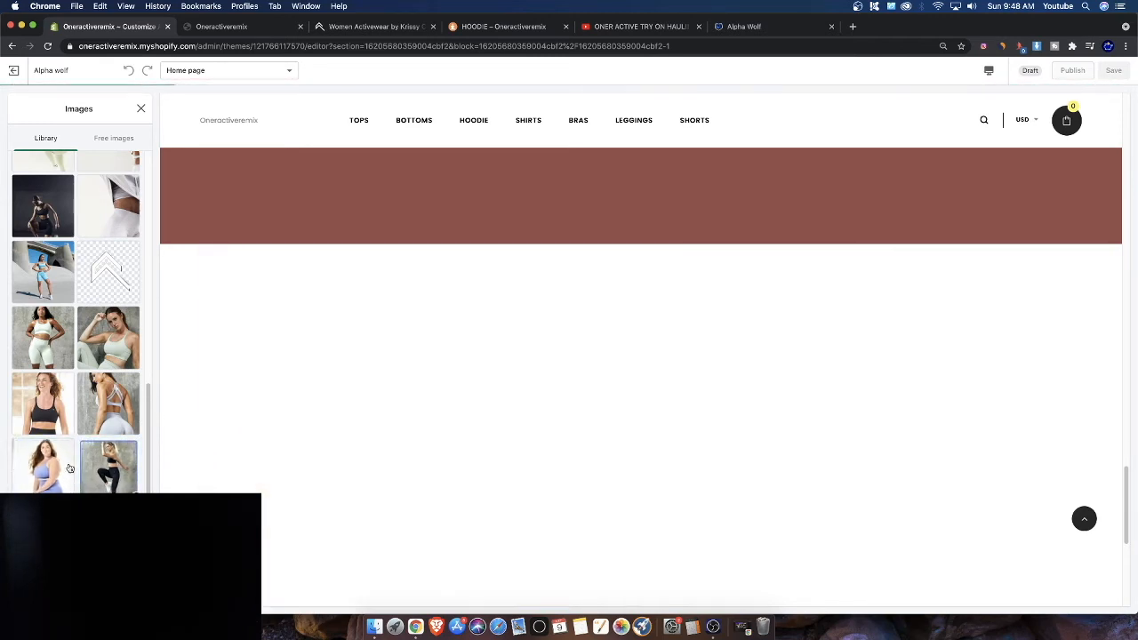
{"action": "left_click", "coordinate": [18, 421]}
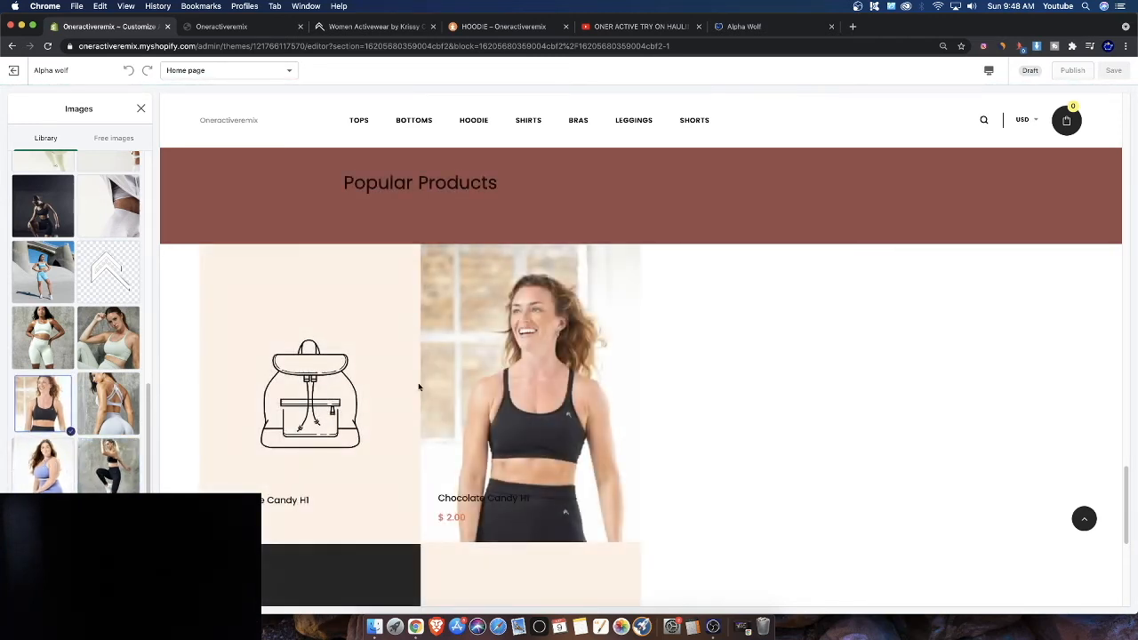
{"action": "left_click", "coordinate": [140, 109]}
{"action": "left_click", "coordinate": [18, 108]}
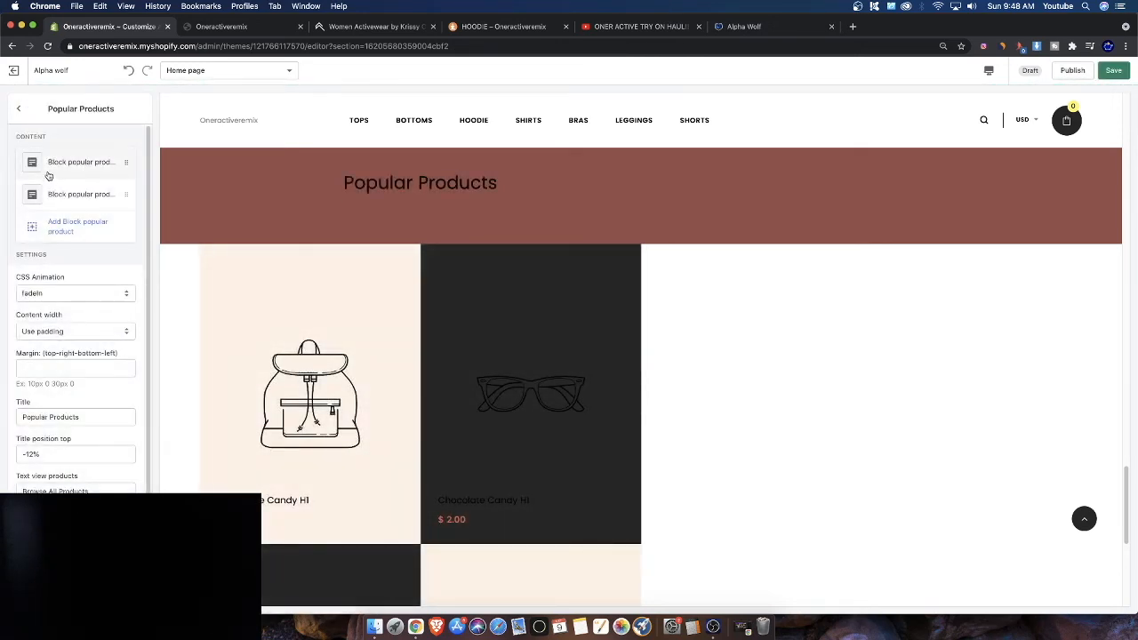
{"action": "left_click", "coordinate": [17, 109]}
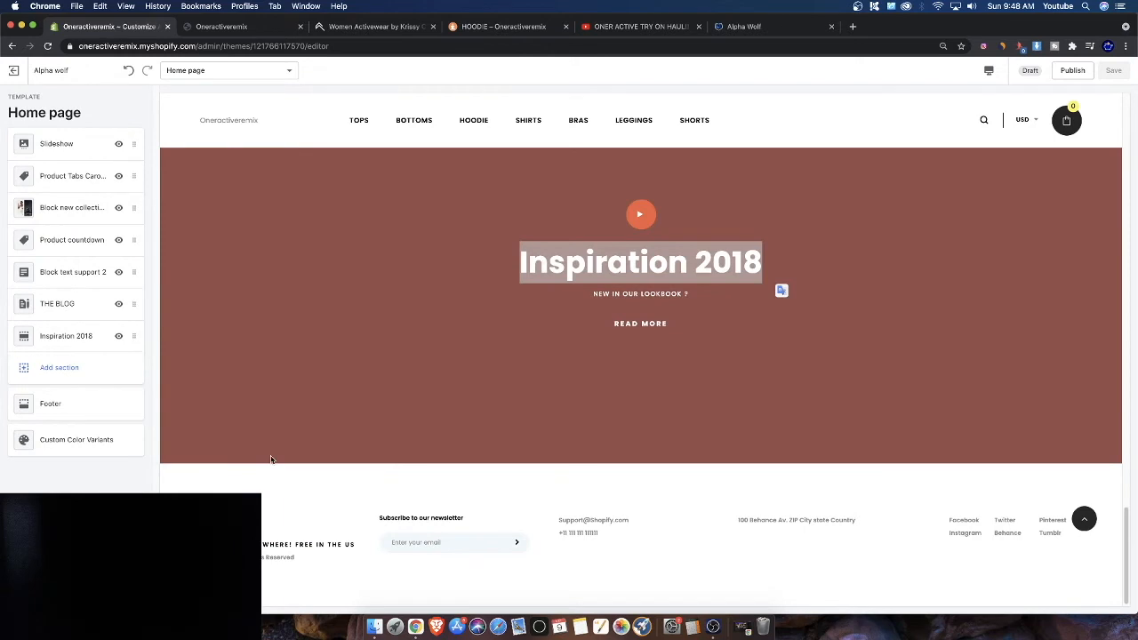
Browse the Add section list, previewing the available section types, then close the list
{"action": "left_click", "coordinate": [53, 368]}
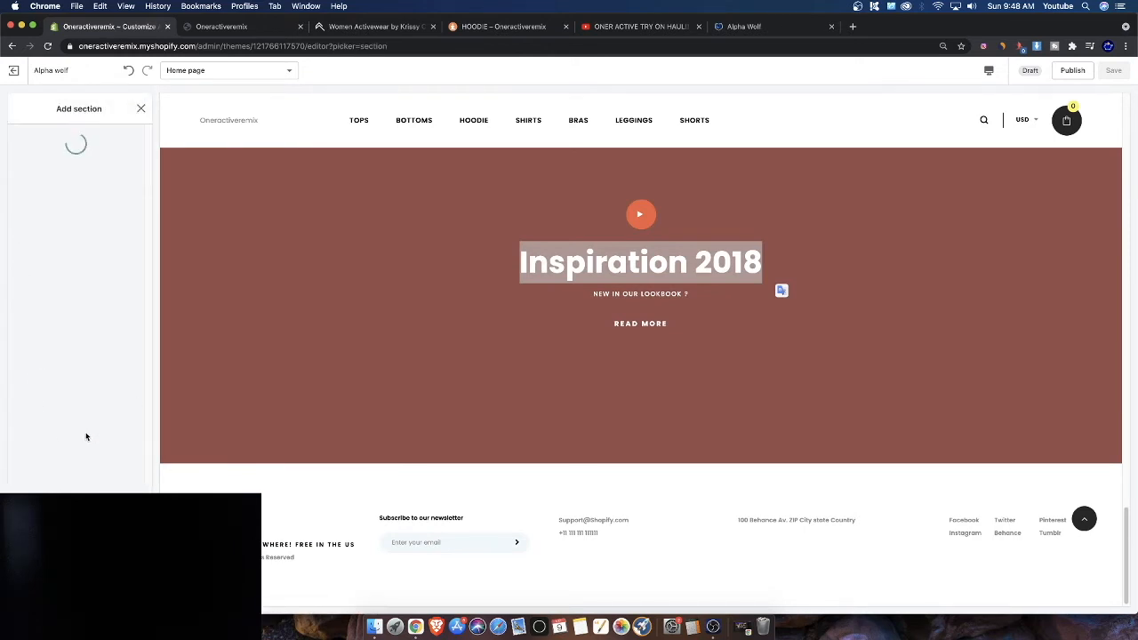
{"action": "scroll", "coordinate": [41, 449], "scroll_direction": "down", "scroll_amount": 3}
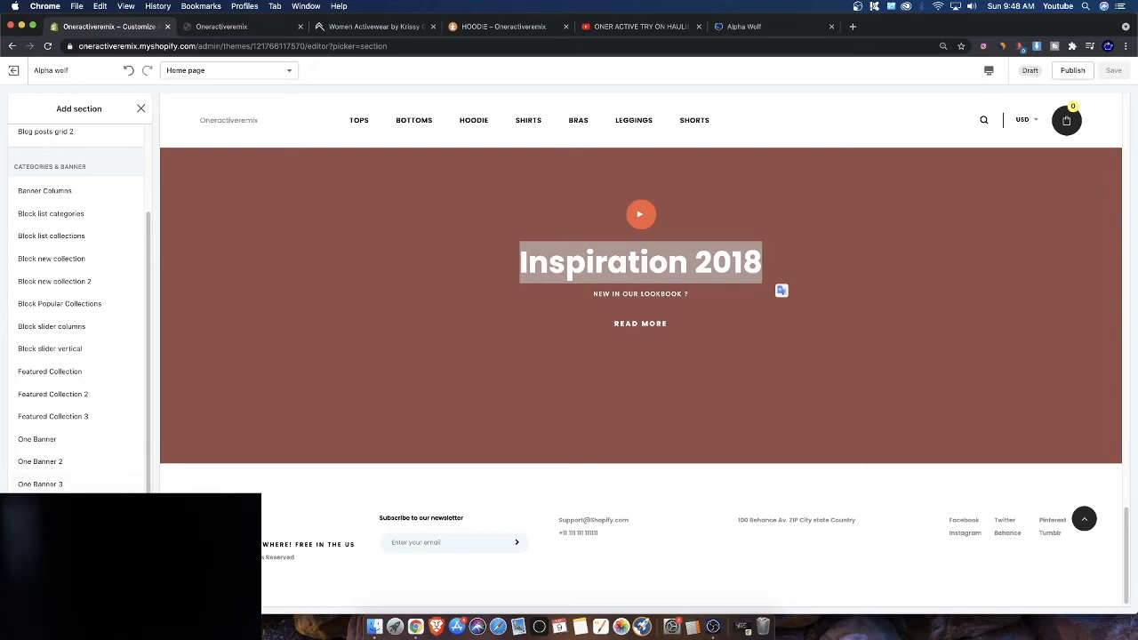
{"action": "scroll", "coordinate": [75, 311], "scroll_direction": "up", "scroll_amount": 2}
{"action": "scroll", "coordinate": [76, 311], "scroll_direction": "down", "scroll_amount": 10}
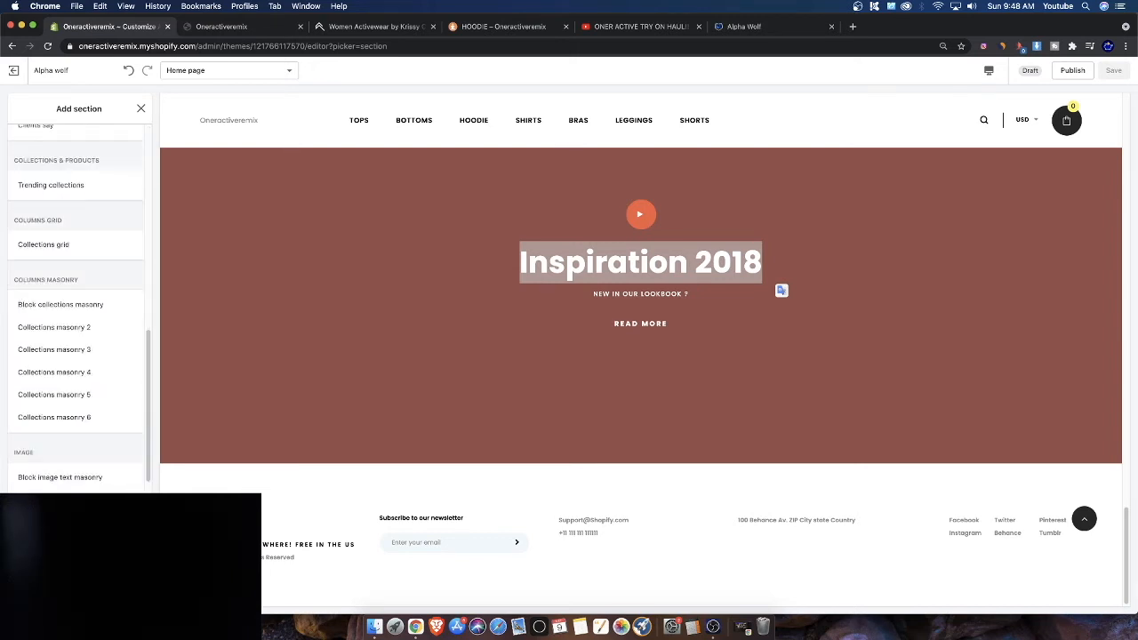
{"action": "scroll", "coordinate": [818, 325], "scroll_direction": "up", "scroll_amount": 20}
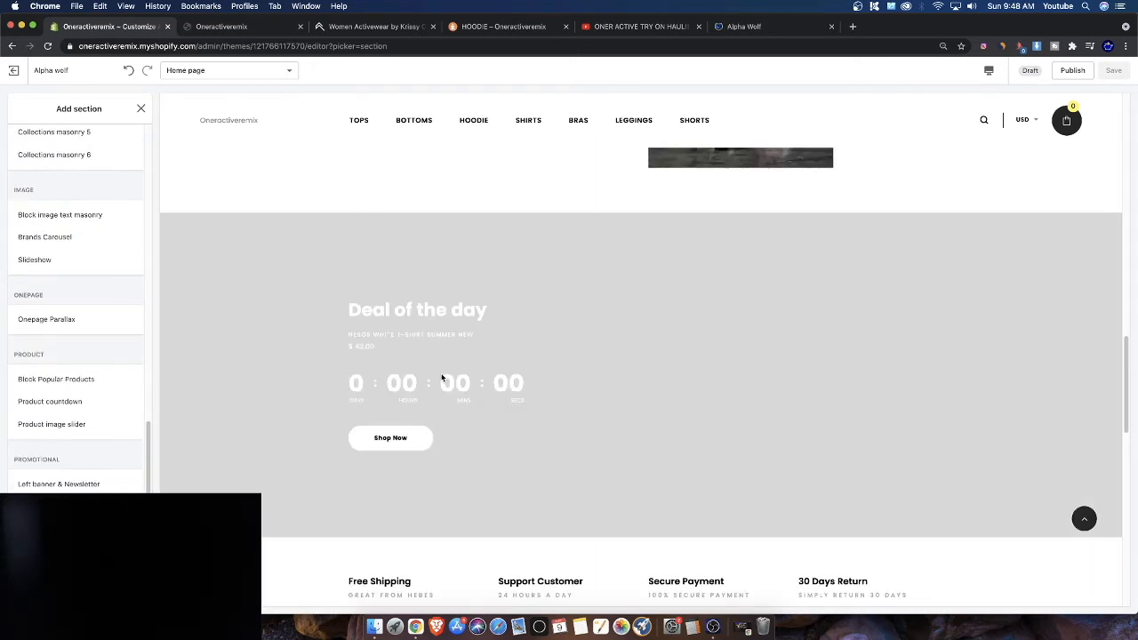
{"action": "scroll", "coordinate": [552, 425], "scroll_direction": "down", "scroll_amount": 4}
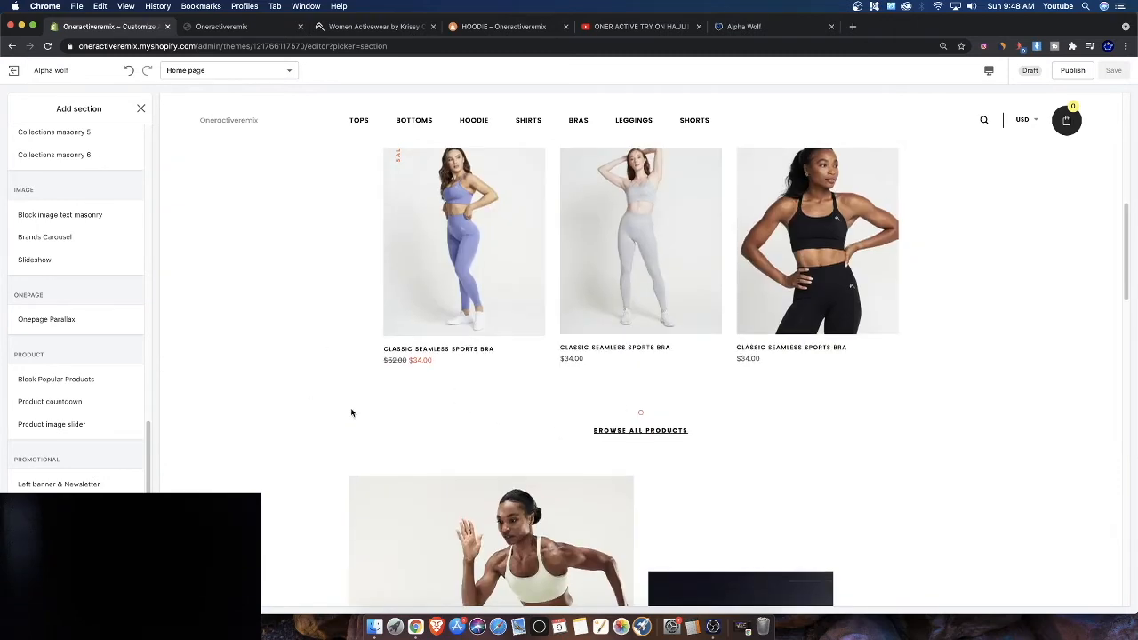
{"action": "scroll", "coordinate": [342, 406], "scroll_direction": "up", "scroll_amount": 6}
{"action": "scroll", "coordinate": [267, 398], "scroll_direction": "down", "scroll_amount": 4}
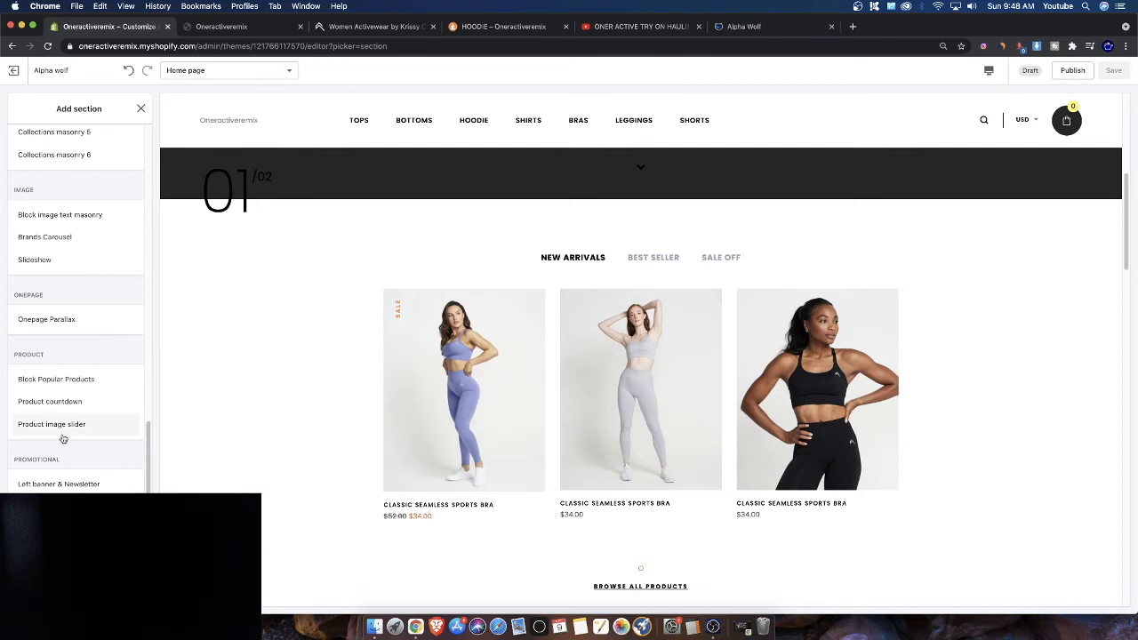
{"action": "scroll", "coordinate": [61, 439], "scroll_direction": "down", "scroll_amount": 6}
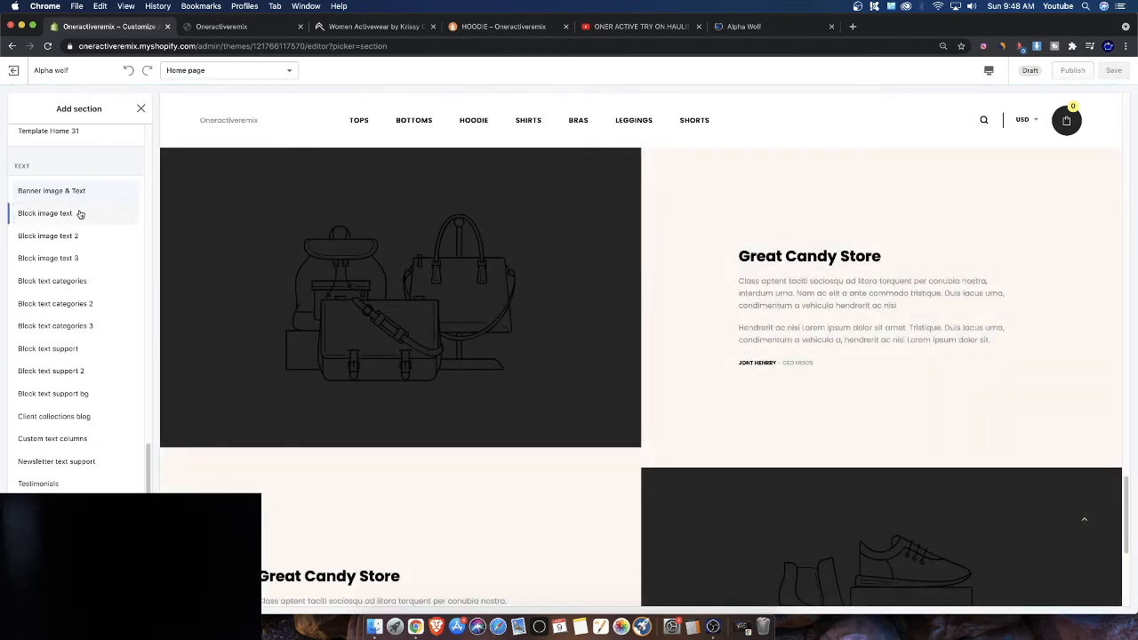
{"action": "mouse_move", "coordinate": [79, 216]}
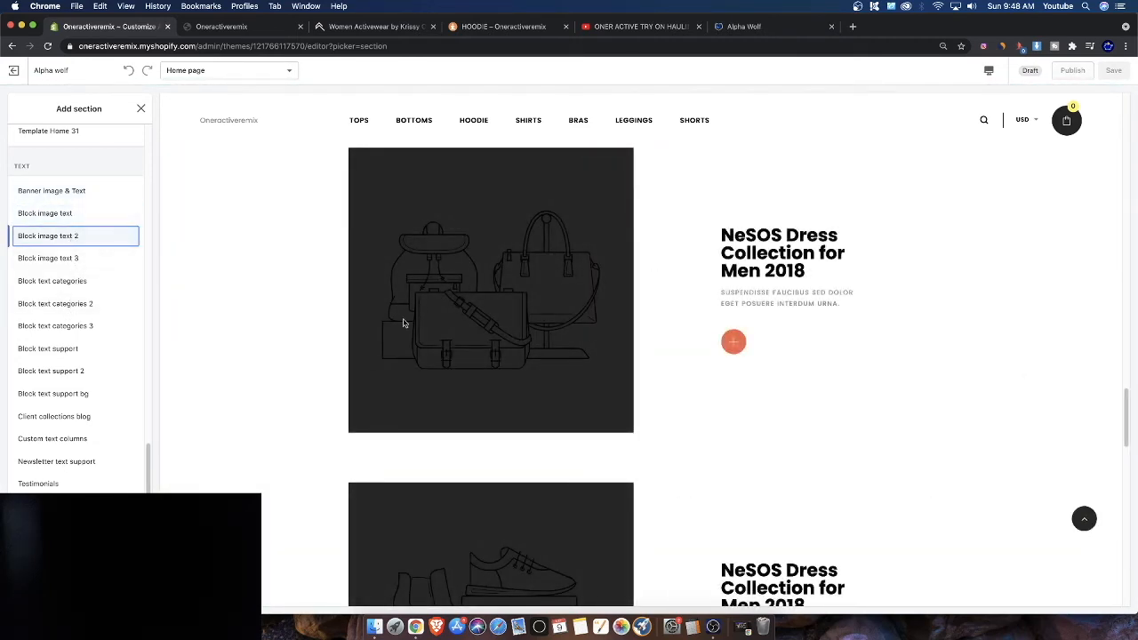
{"action": "scroll", "coordinate": [102, 373], "scroll_direction": "down", "scroll_amount": 1}
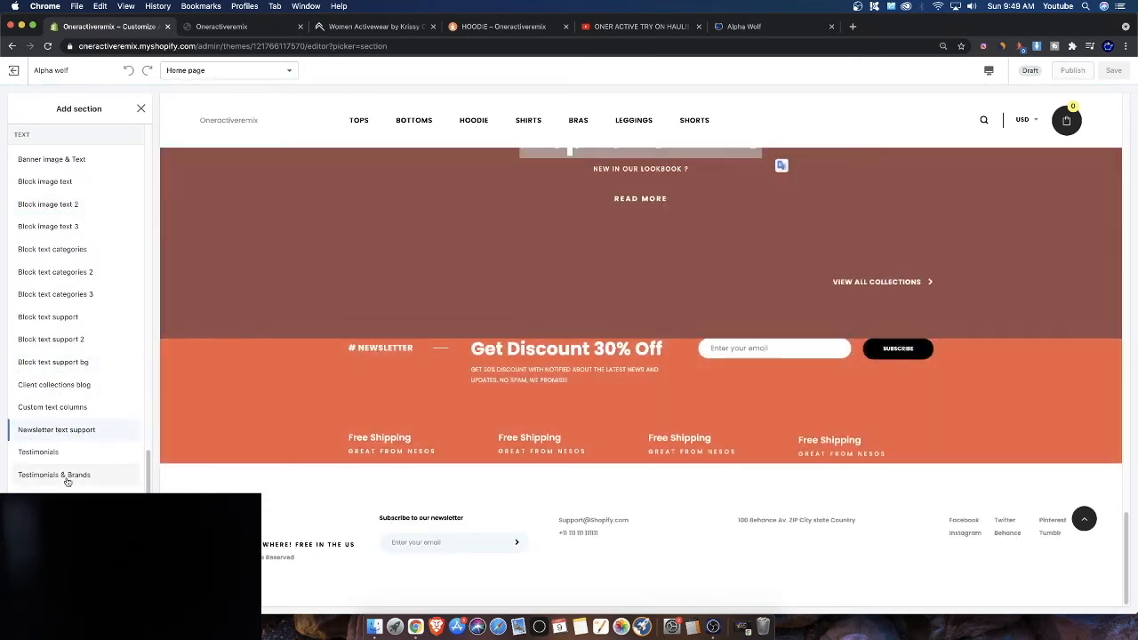
{"action": "scroll", "coordinate": [86, 328], "scroll_direction": "up", "scroll_amount": 1}
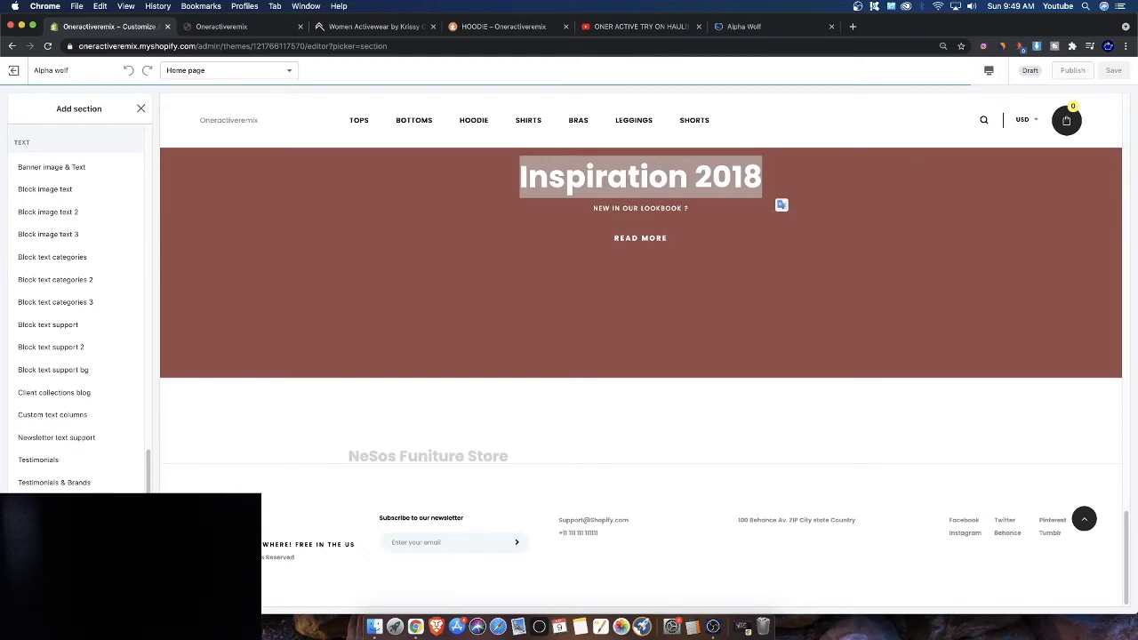
{"action": "scroll", "coordinate": [60, 382], "scroll_direction": "up", "scroll_amount": 10}
{"action": "scroll", "coordinate": [63, 361], "scroll_direction": "up", "scroll_amount": 10}
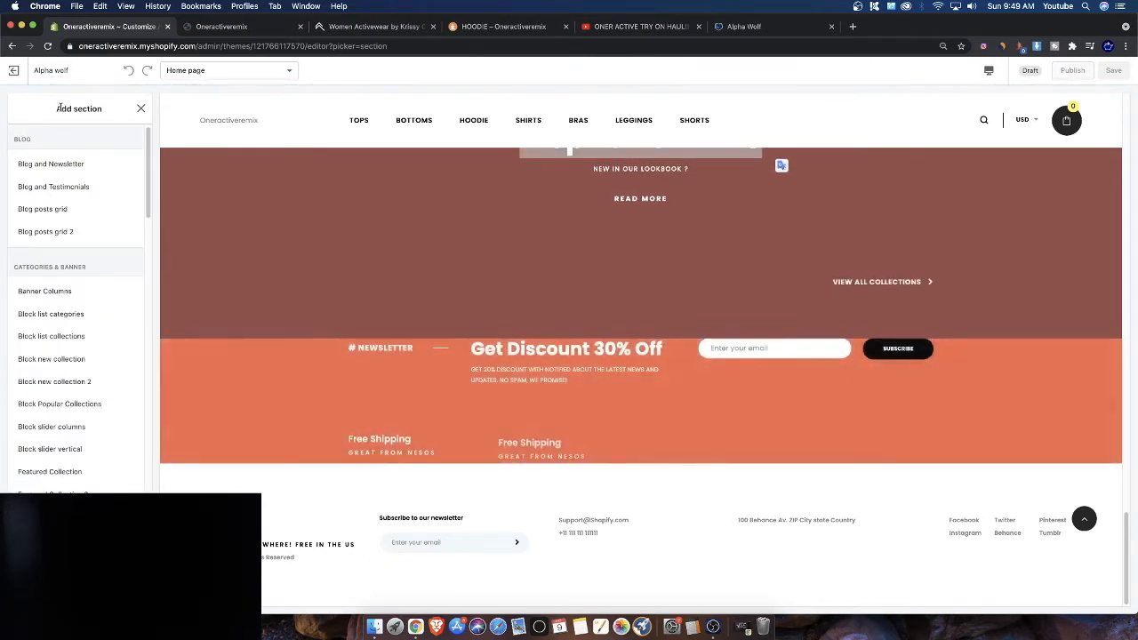
{"action": "left_click", "coordinate": [141, 109]}
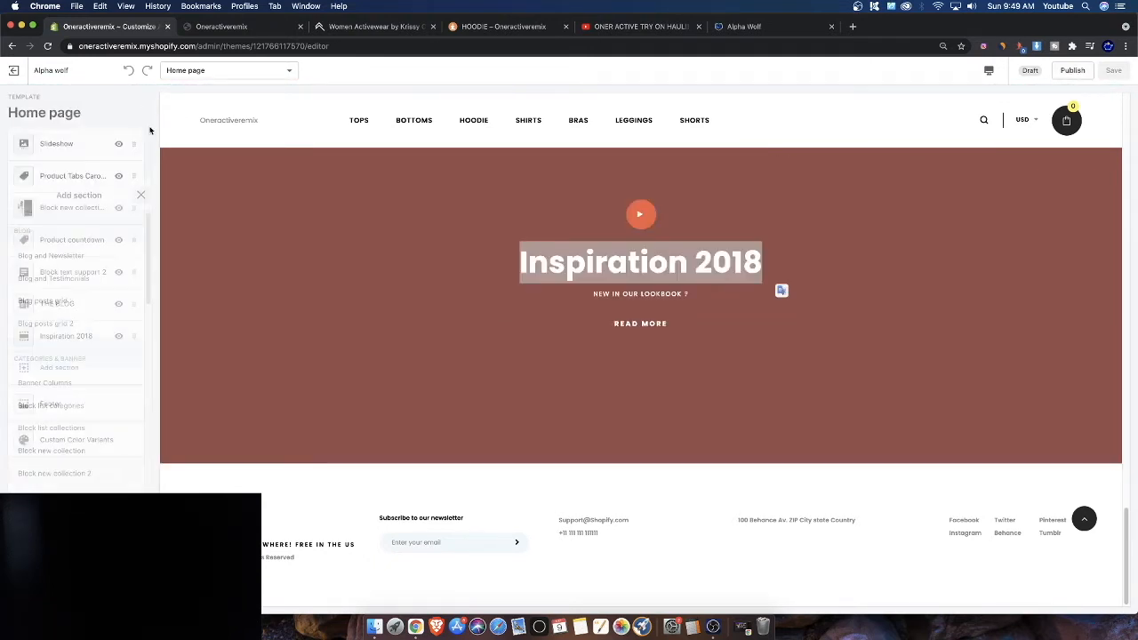
Reopen the Add section list and scroll through the section types to preview them
{"action": "scroll", "coordinate": [445, 300], "scroll_direction": "up", "scroll_amount": 20}
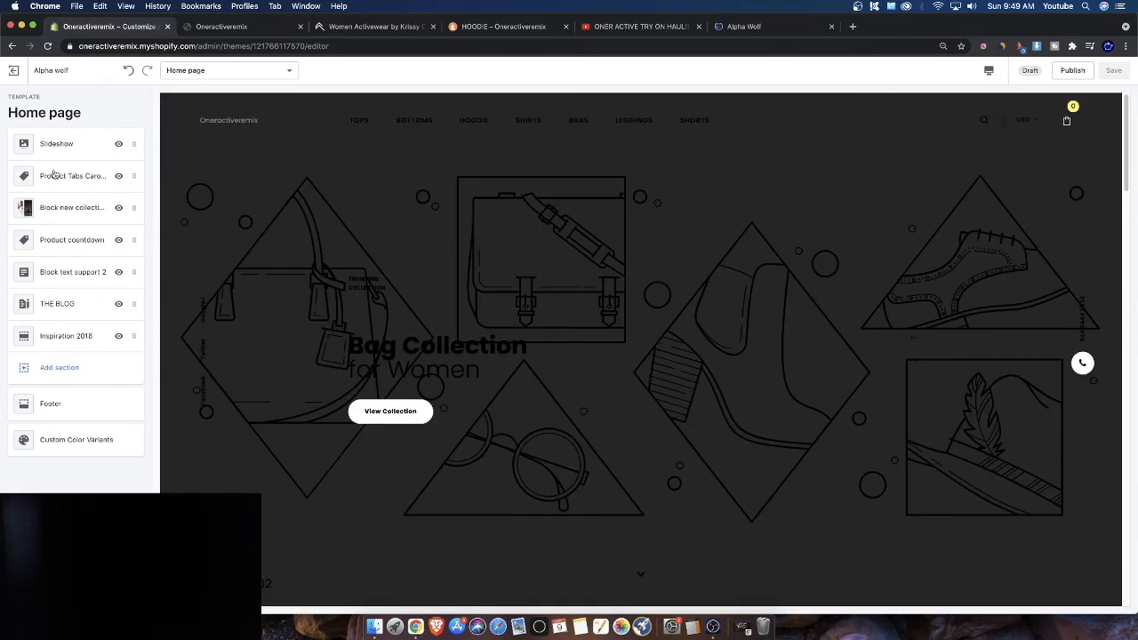
{"action": "left_click", "coordinate": [56, 143]}
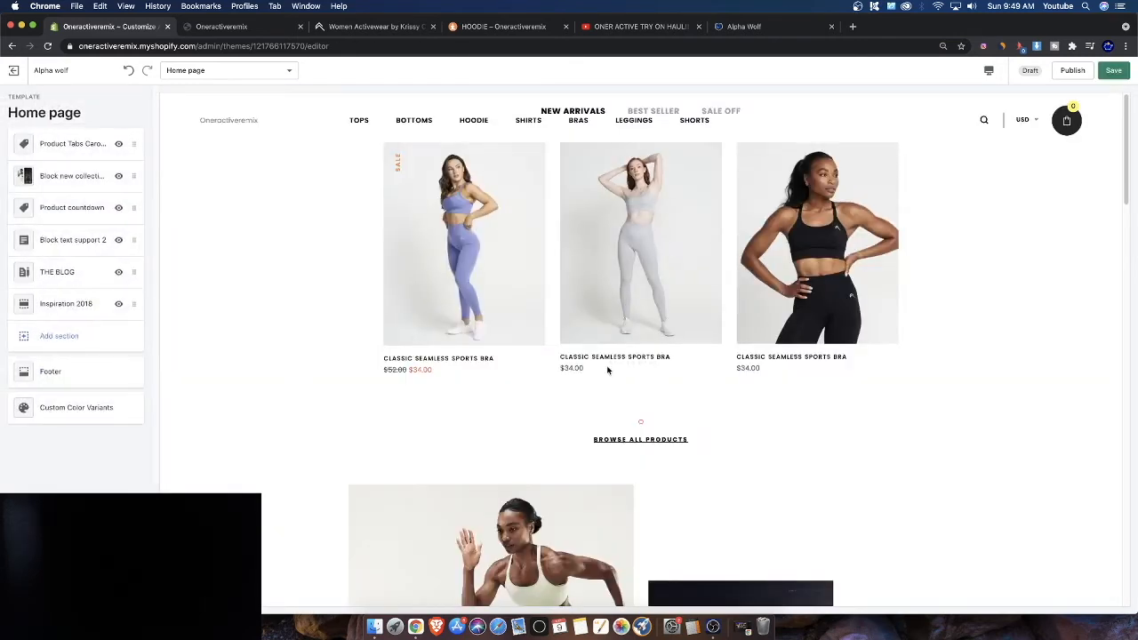
{"action": "left_click", "coordinate": [62, 337]}
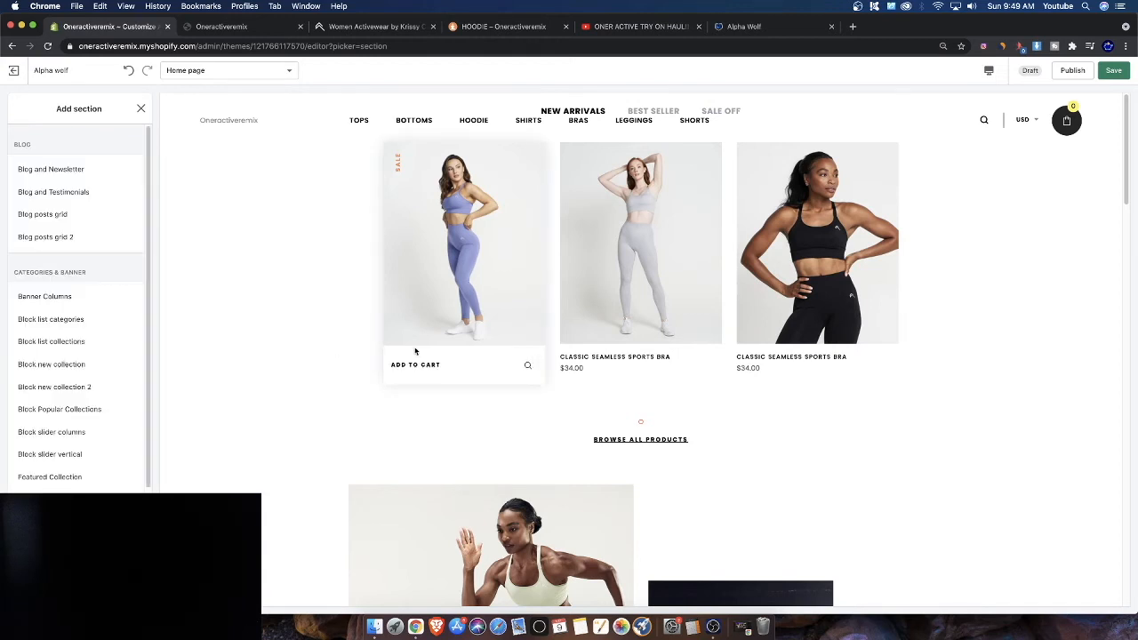
{"action": "scroll", "coordinate": [71, 386], "scroll_direction": "down", "scroll_amount": 3}
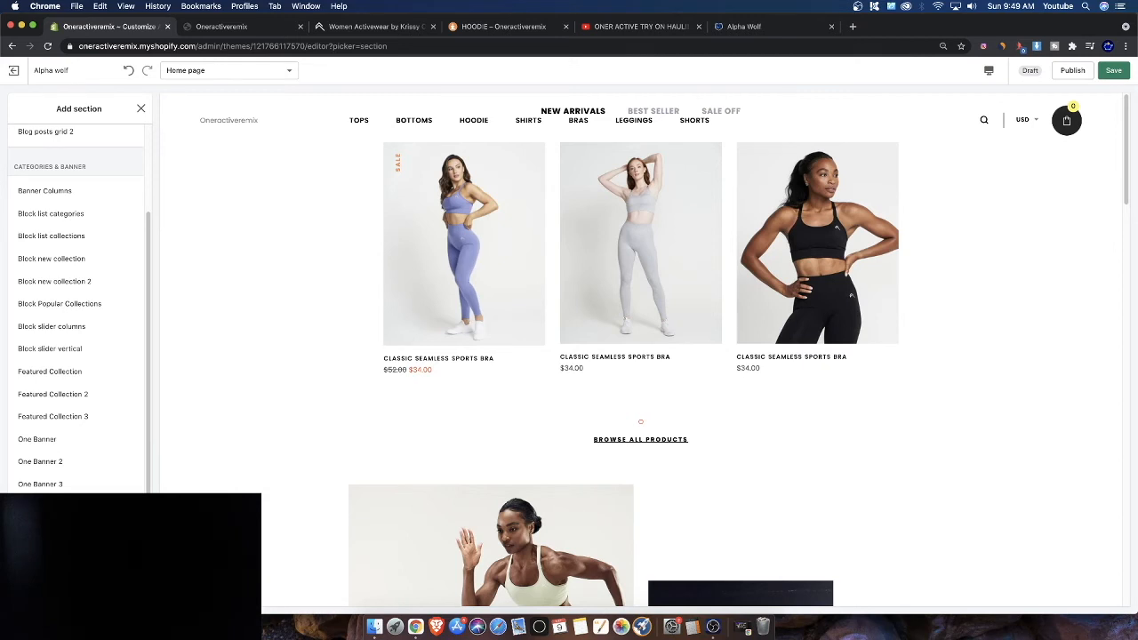
{"action": "scroll", "coordinate": [75, 293], "scroll_direction": "down", "scroll_amount": 5}
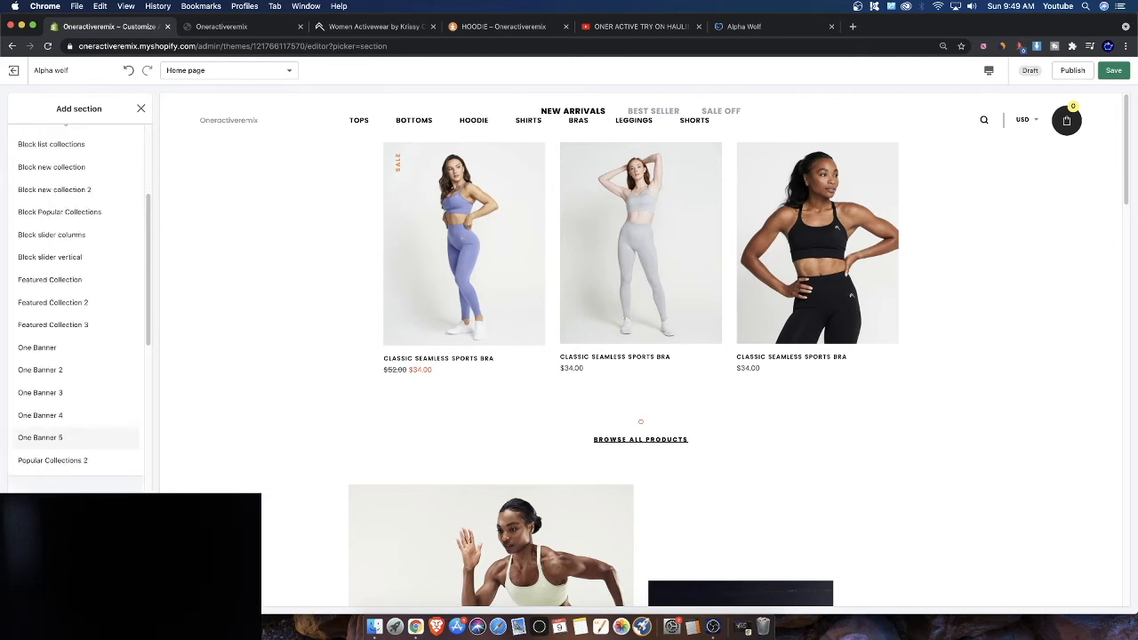
{"action": "scroll", "coordinate": [63, 490], "scroll_direction": "down", "scroll_amount": 1}
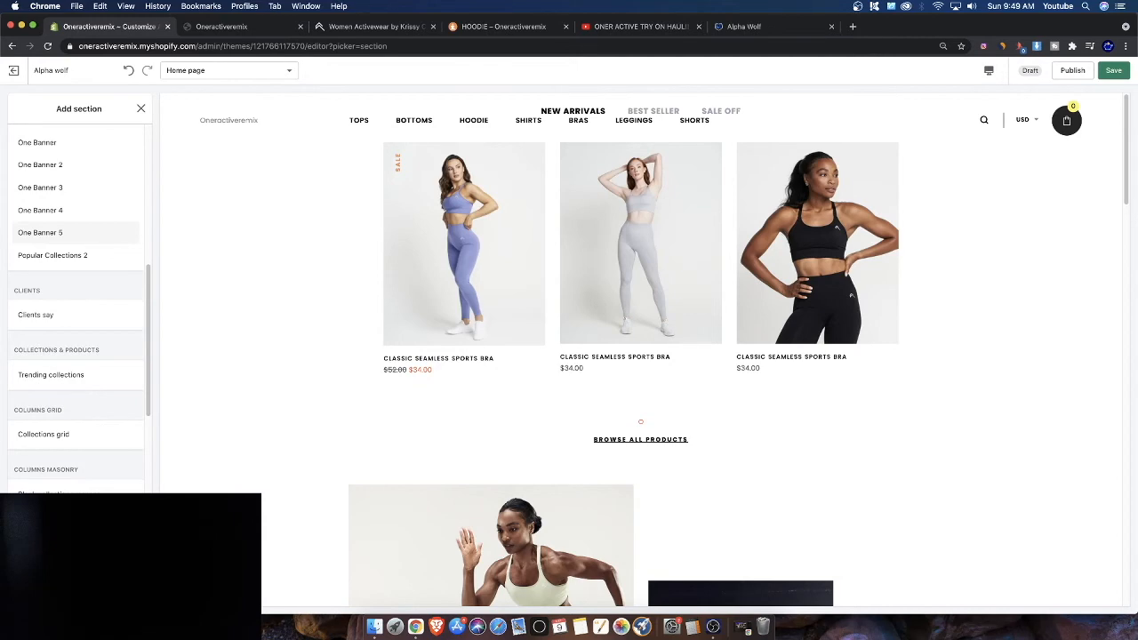
{"action": "left_click", "coordinate": [53, 436]}
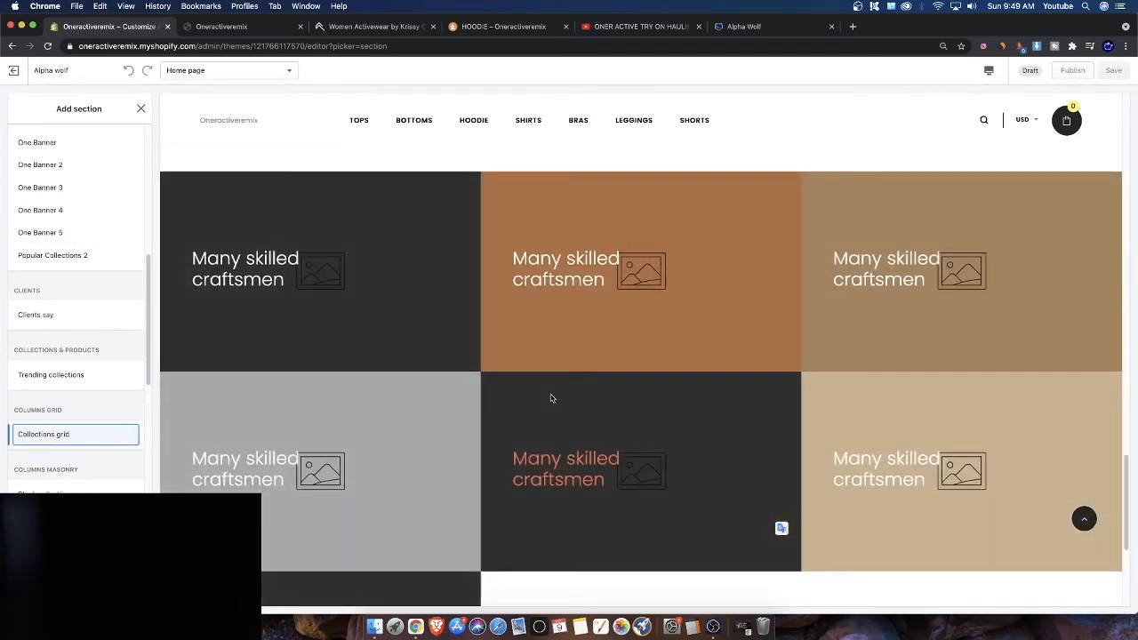
{"action": "scroll", "coordinate": [76, 303], "scroll_direction": "down", "scroll_amount": 1}
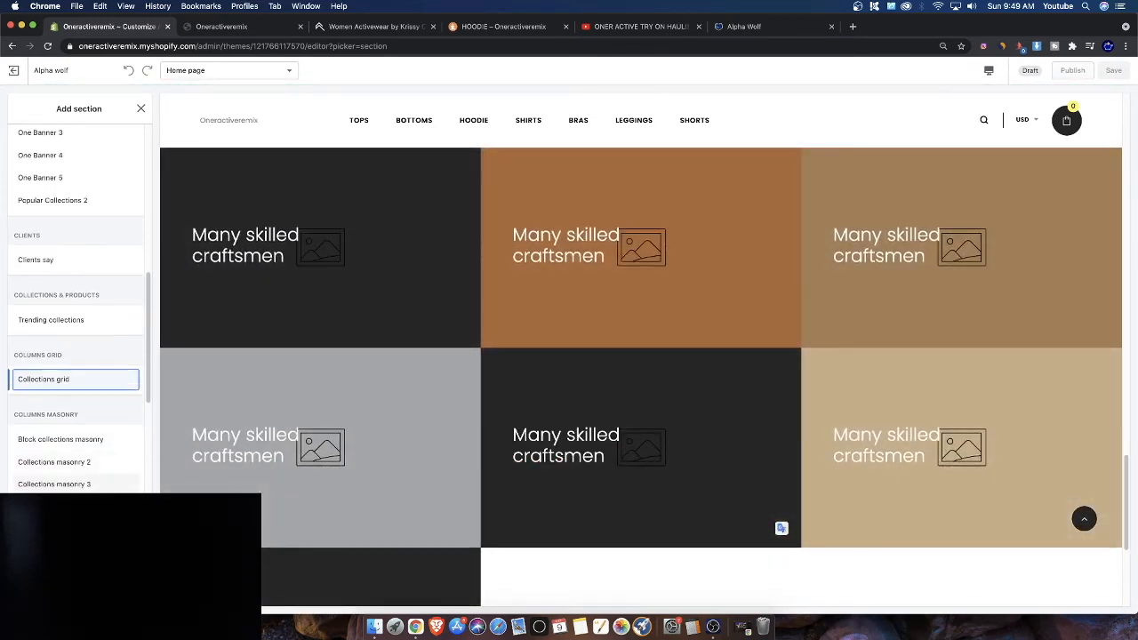
{"action": "scroll", "coordinate": [76, 309], "scroll_direction": "down", "scroll_amount": 4}
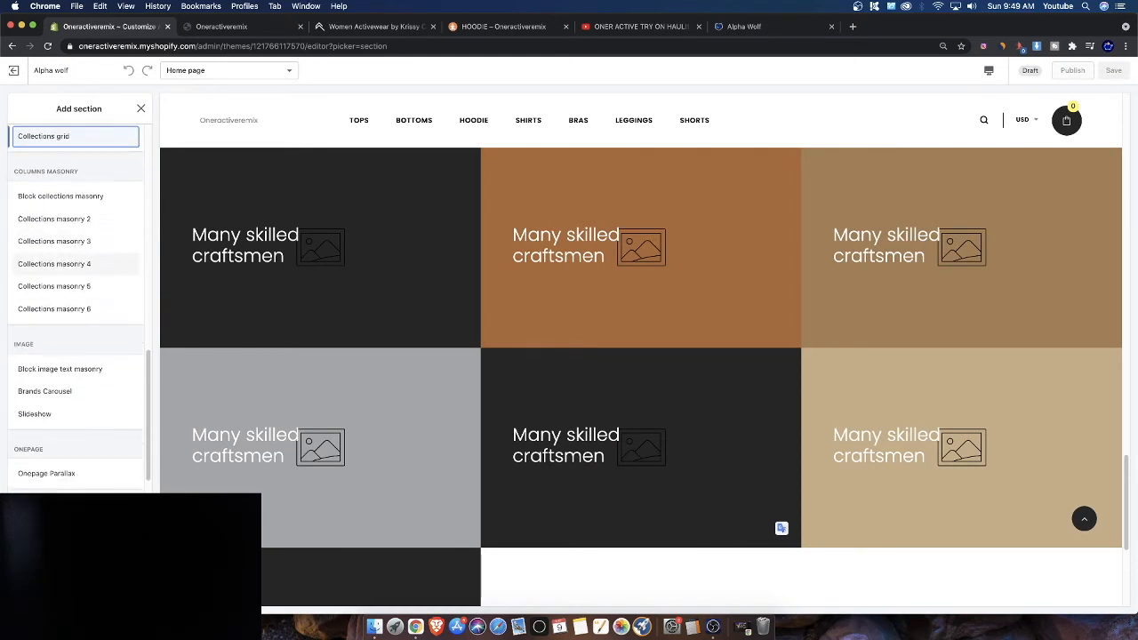
{"action": "scroll", "coordinate": [76, 310], "scroll_direction": "down", "scroll_amount": 2}
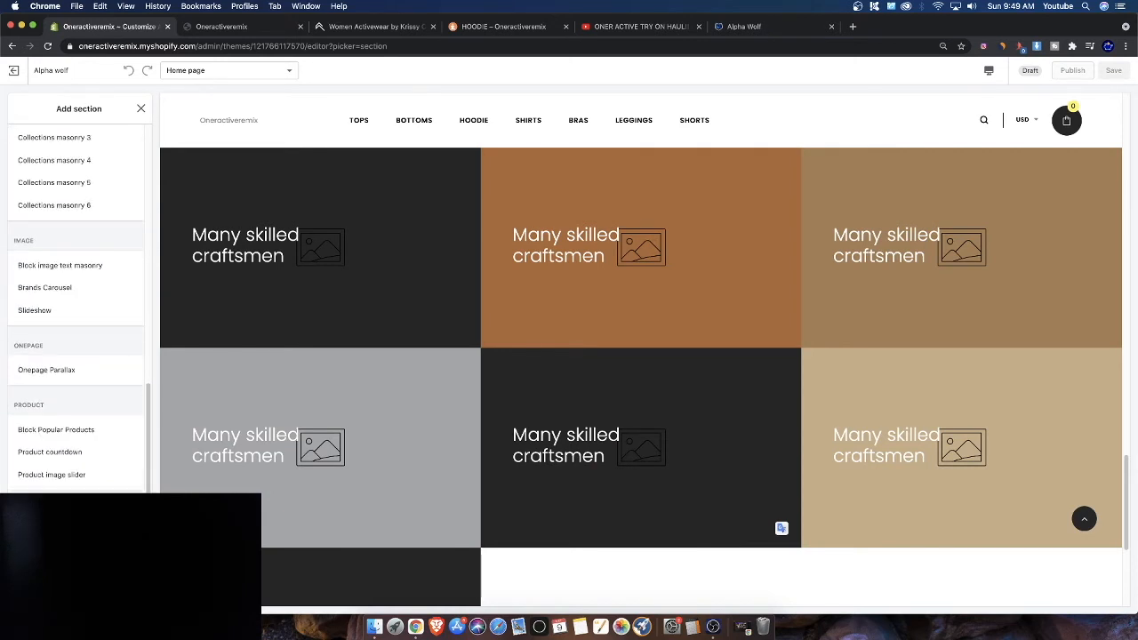
{"action": "scroll", "coordinate": [42, 454], "scroll_direction": "down", "scroll_amount": 2}
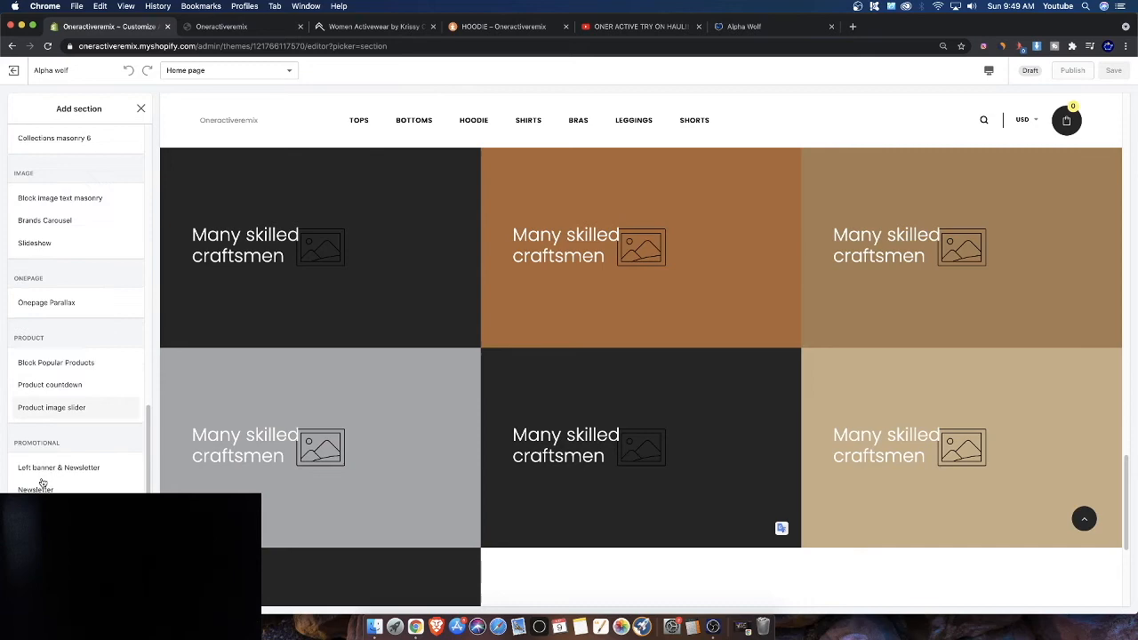
Preview product section types and add a Product Tabs Grid section to the home page
{"action": "left_click", "coordinate": [63, 350]}
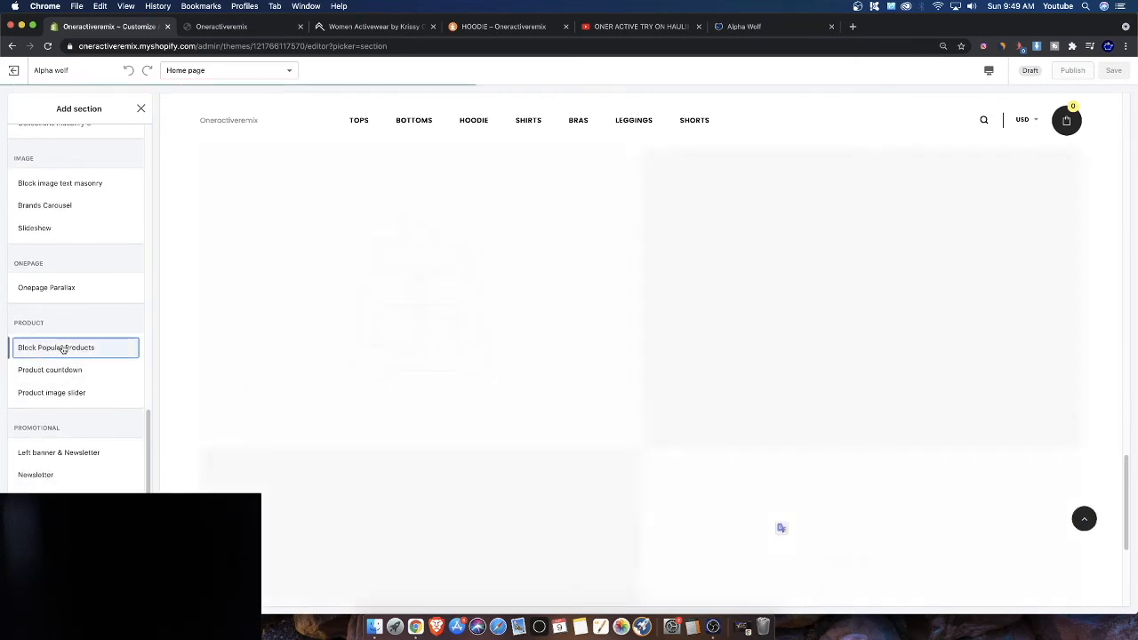
{"action": "left_click", "coordinate": [49, 369]}
{"action": "left_click", "coordinate": [46, 393]}
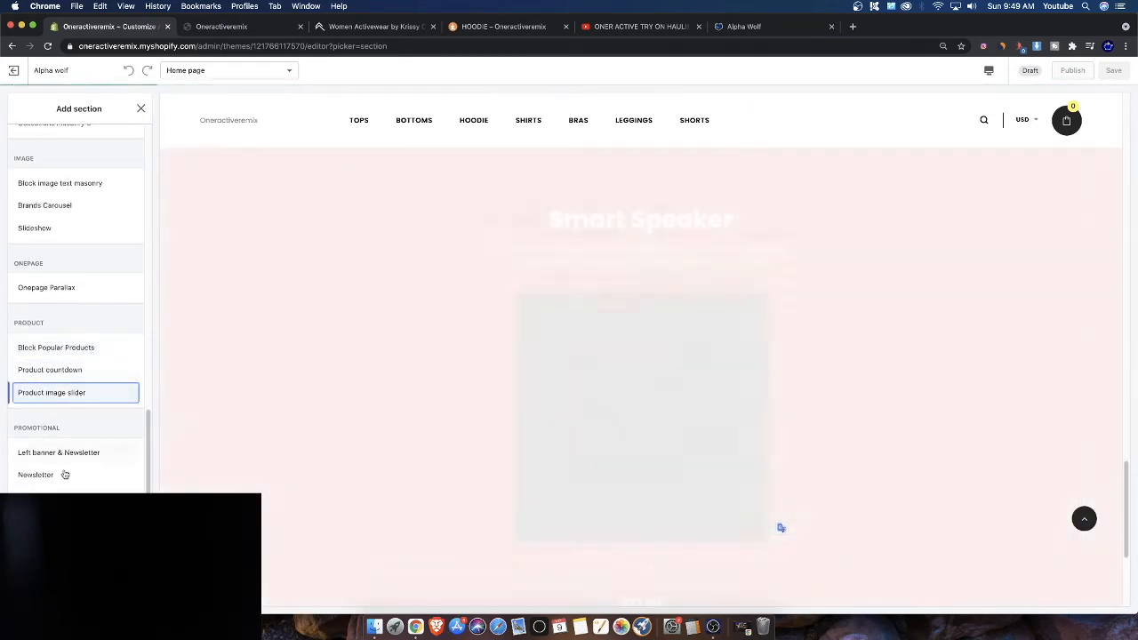
{"action": "scroll", "coordinate": [54, 480], "scroll_direction": "up", "scroll_amount": 4}
{"action": "scroll", "coordinate": [55, 480], "scroll_direction": "up", "scroll_amount": 8}
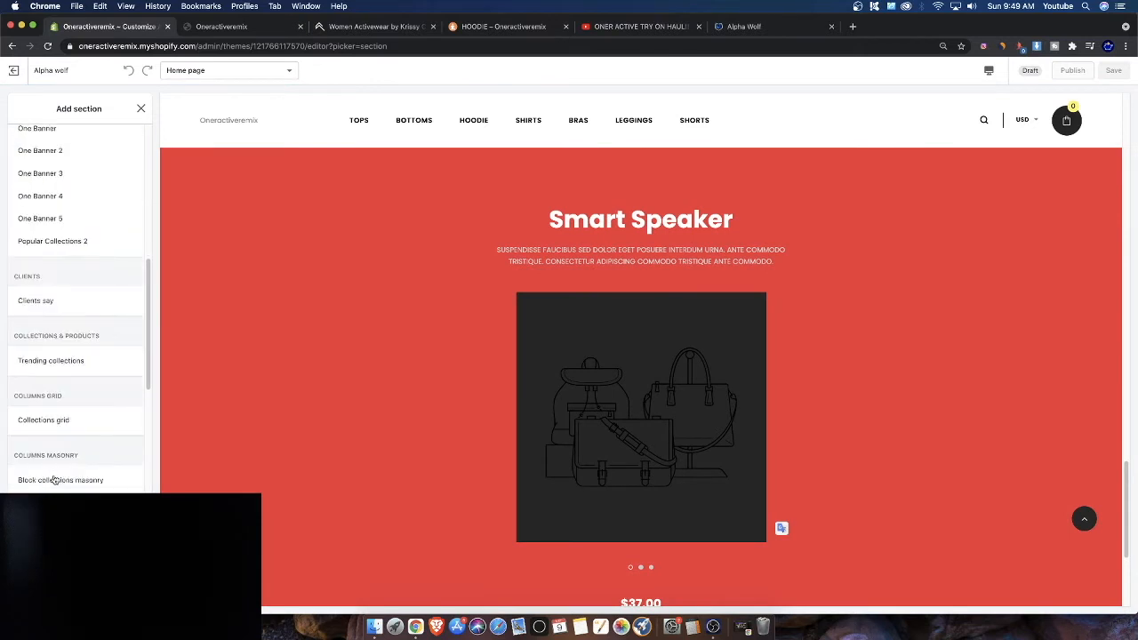
{"action": "scroll", "coordinate": [55, 480], "scroll_direction": "up", "scroll_amount": 6}
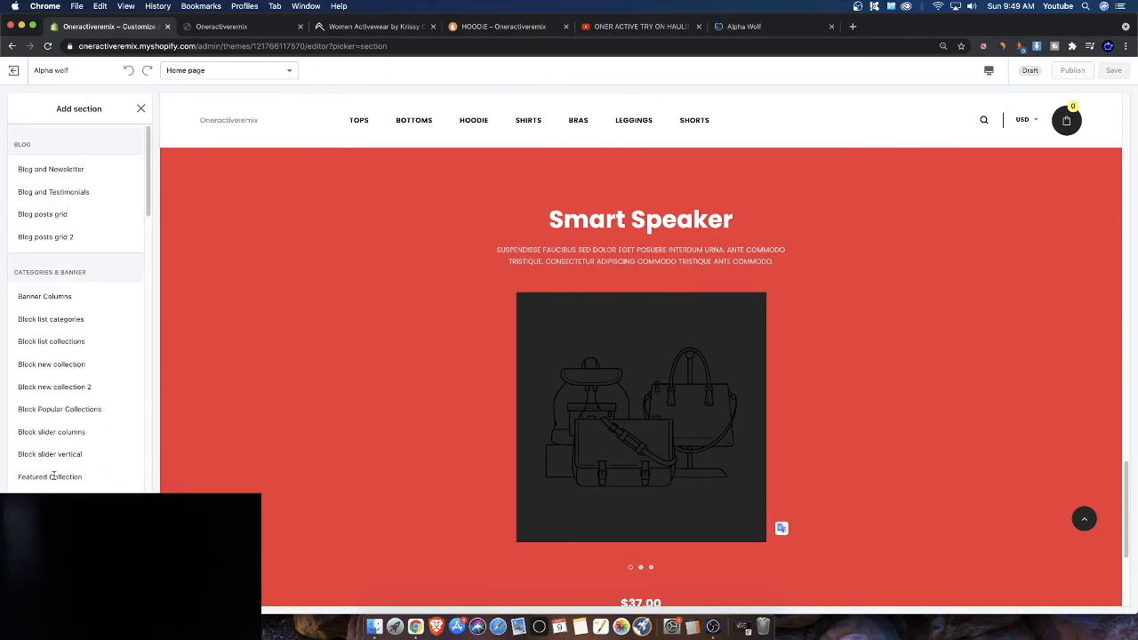
{"action": "scroll", "coordinate": [55, 479], "scroll_direction": "down", "scroll_amount": 12}
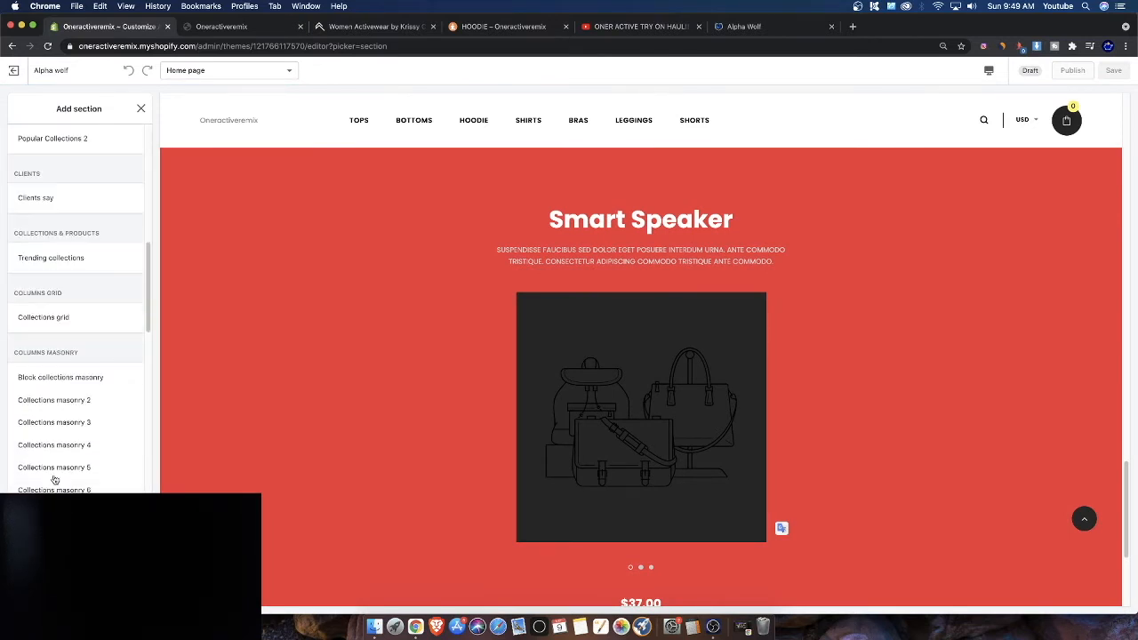
{"action": "scroll", "coordinate": [54, 480], "scroll_direction": "down", "scroll_amount": 15}
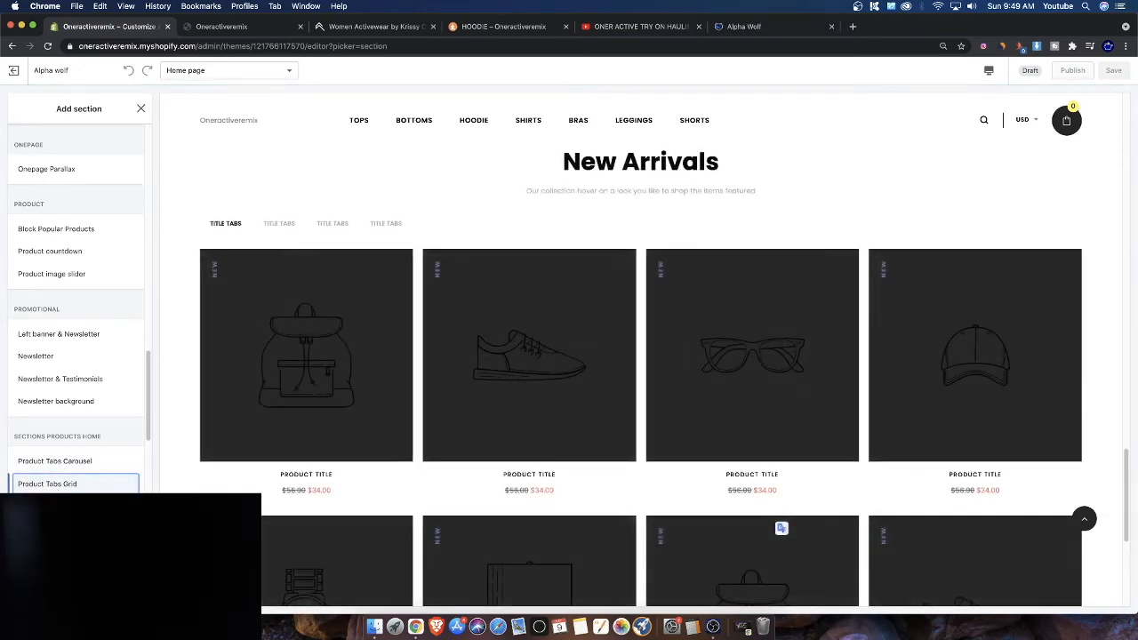
{"action": "left_click", "coordinate": [115, 484]}
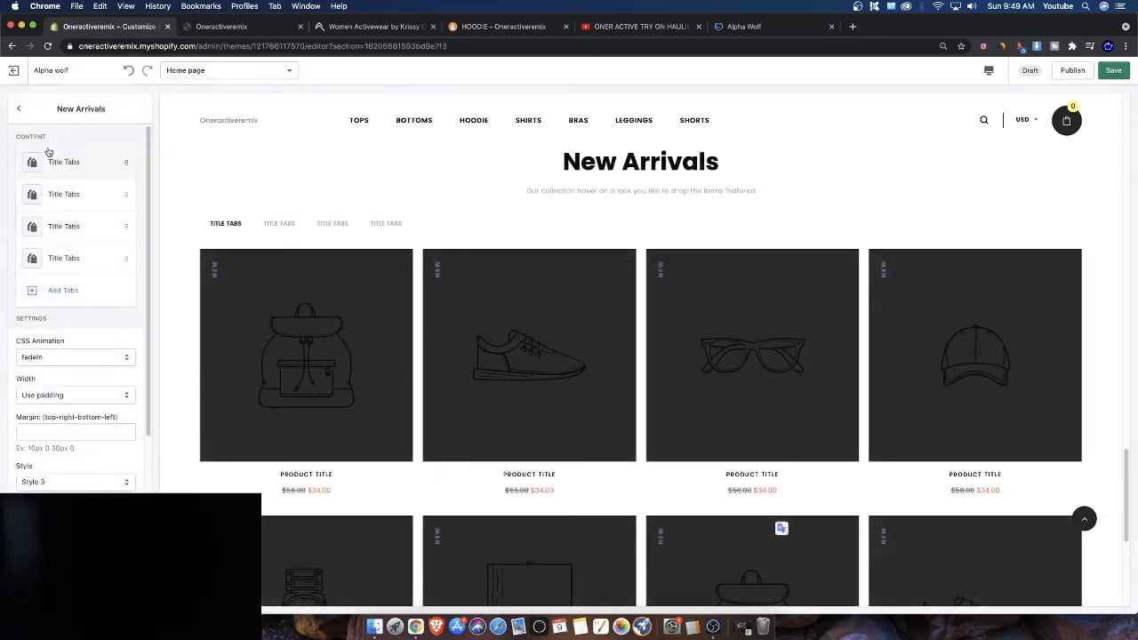
Assign the TOPS collection to the first tab of the New Arrivals section
{"action": "left_click", "coordinate": [72, 163]}
{"action": "left_click", "coordinate": [75, 233]}
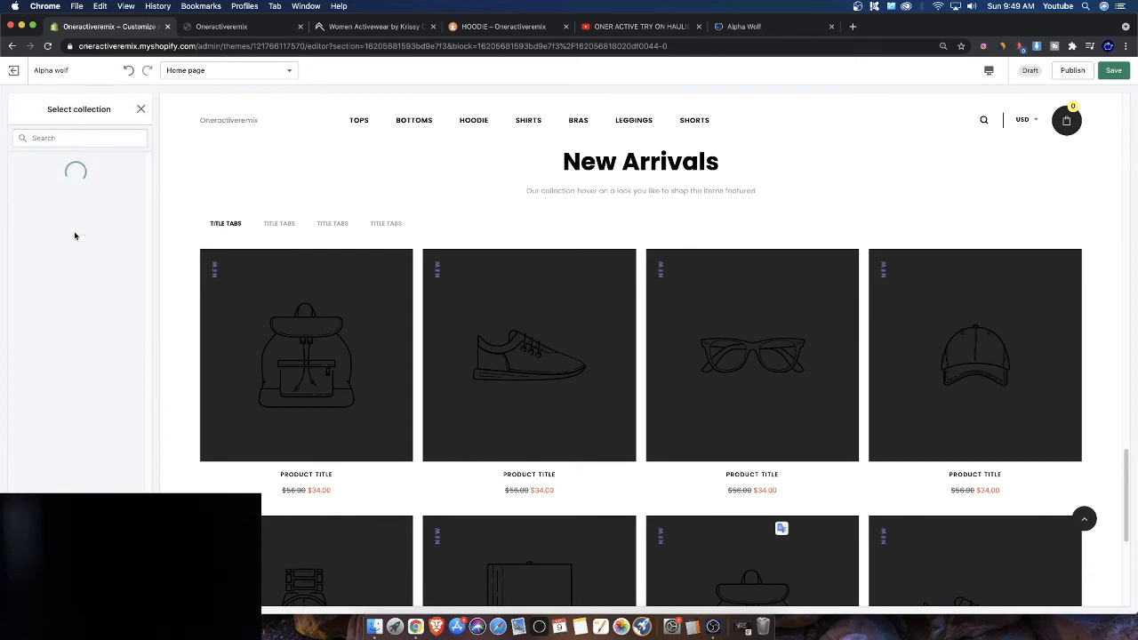
{"action": "left_click", "coordinate": [89, 409]}
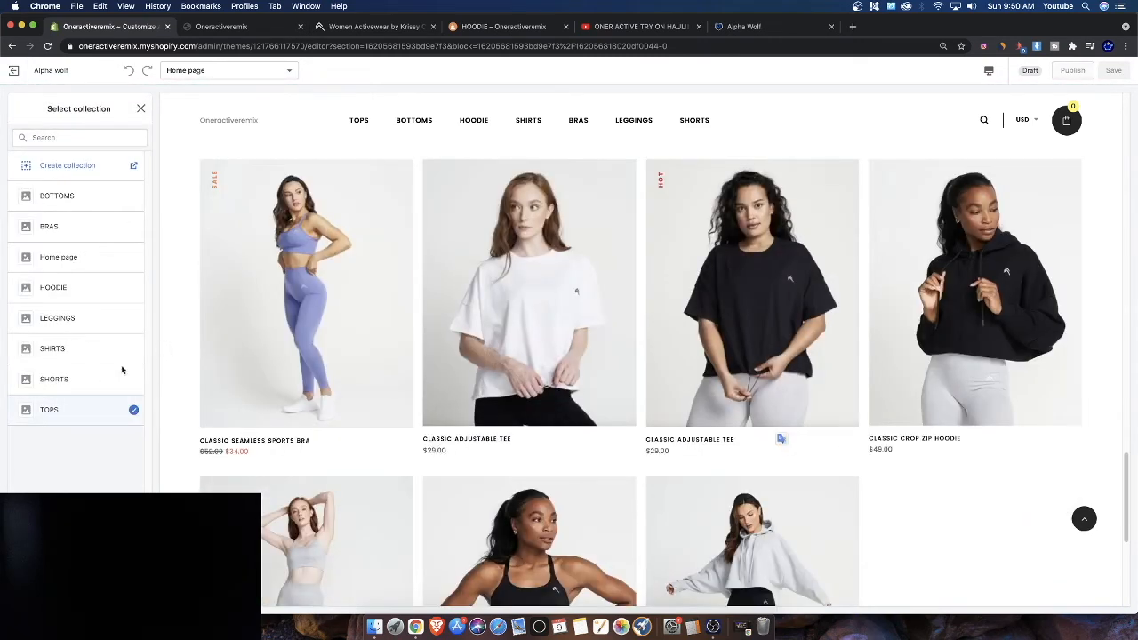
{"action": "left_click", "coordinate": [124, 593]}
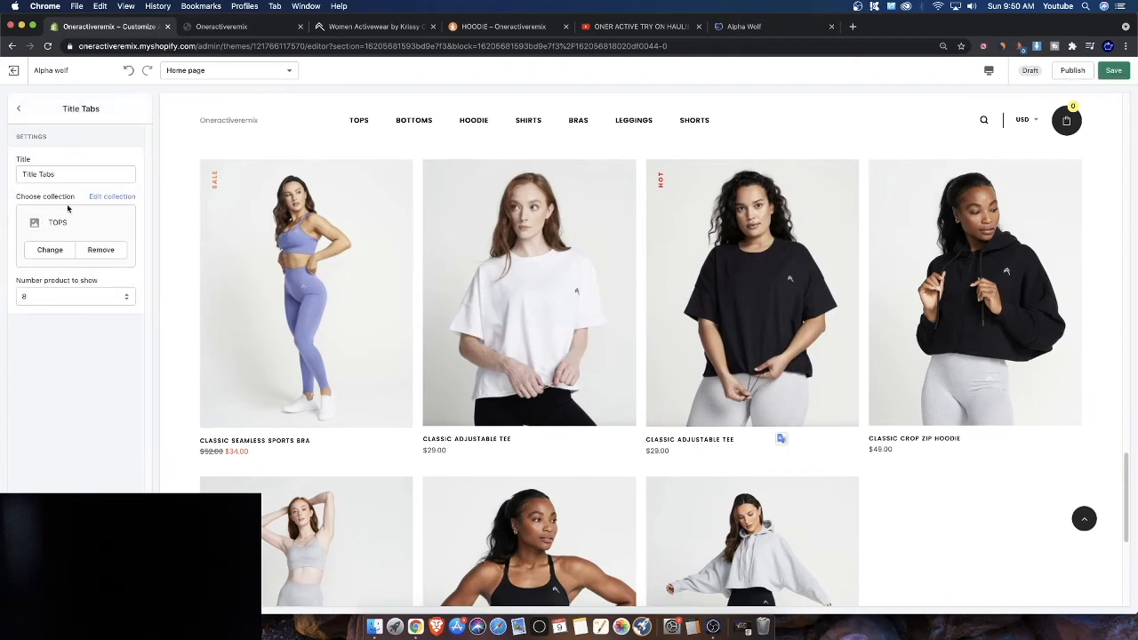
{"action": "left_click", "coordinate": [19, 108]}
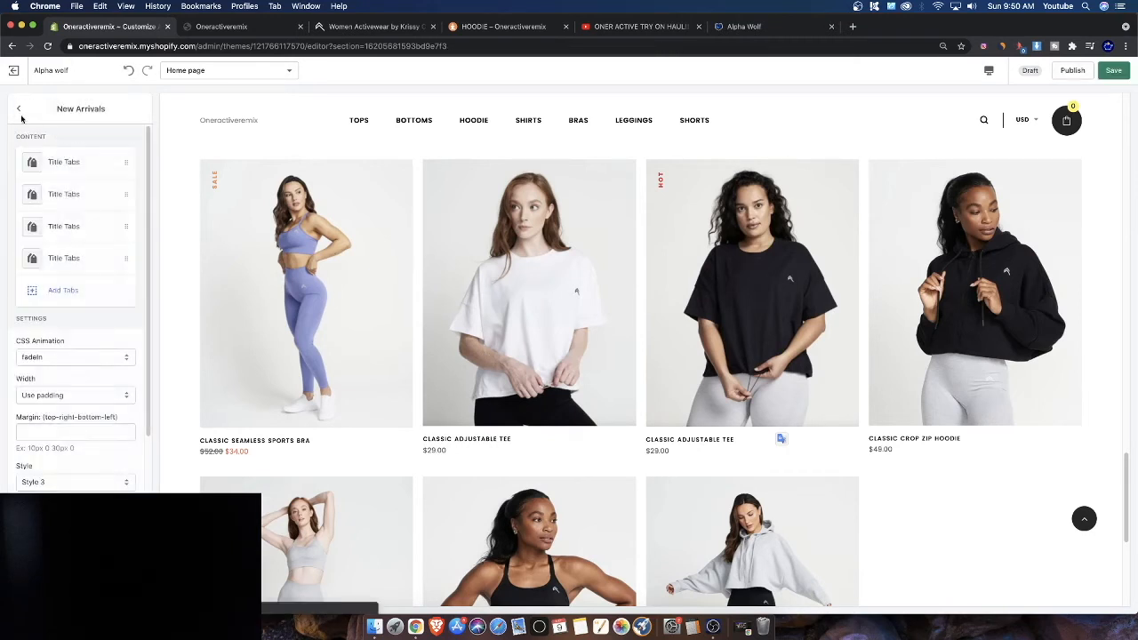
Assign the BOTTOMS collection to the second tab of the New Arrivals section
{"action": "left_click", "coordinate": [59, 195]}
{"action": "left_click", "coordinate": [66, 233]}
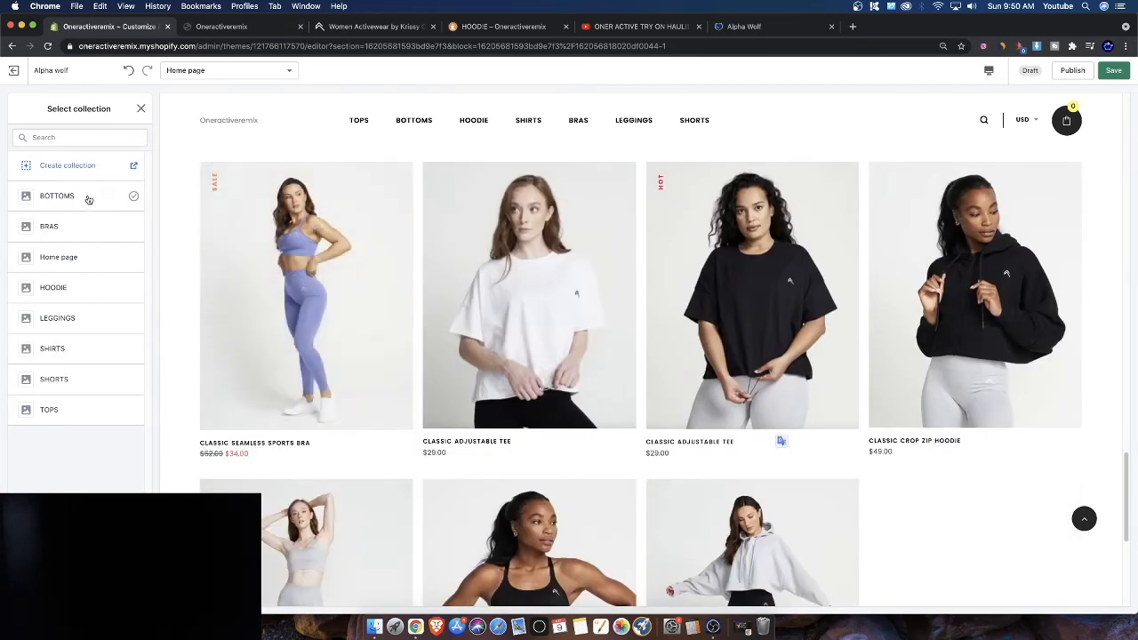
{"action": "left_click", "coordinate": [88, 198]}
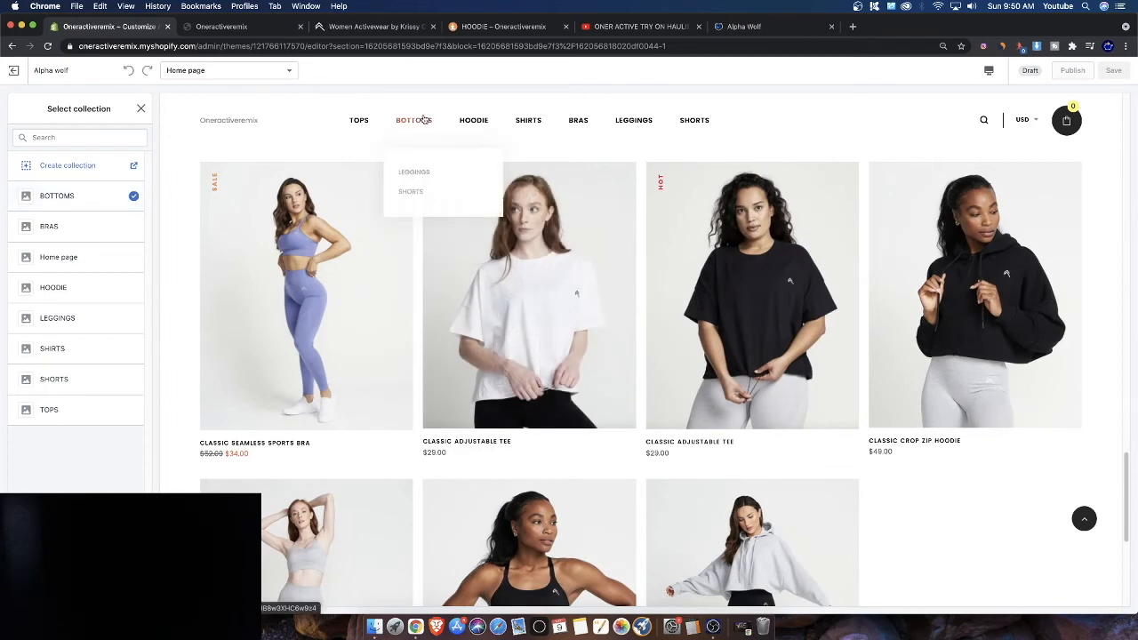
{"action": "left_click", "coordinate": [425, 120]}
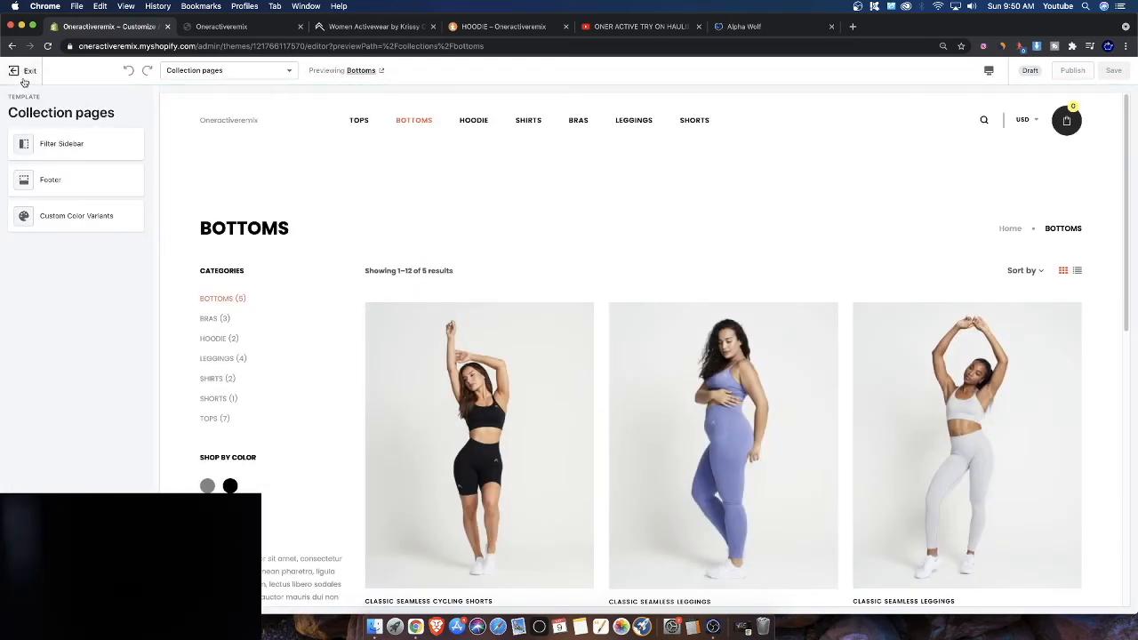
{"action": "left_click", "coordinate": [24, 75]}
{"action": "left_click", "coordinate": [634, 368]}
{"action": "left_click", "coordinate": [223, 71]}
{"action": "left_click", "coordinate": [193, 97]}
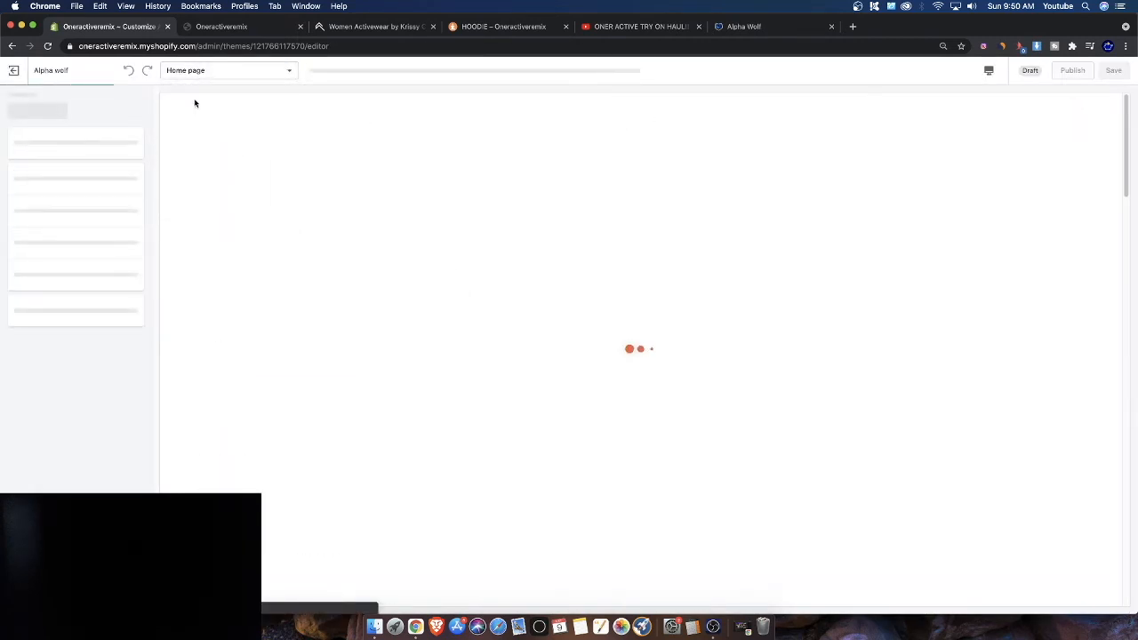
Reassign the BOTTOMS collection to the second tab of the home page's New Arrivals section
{"action": "scroll", "coordinate": [311, 360], "scroll_direction": "down", "scroll_amount": 10}
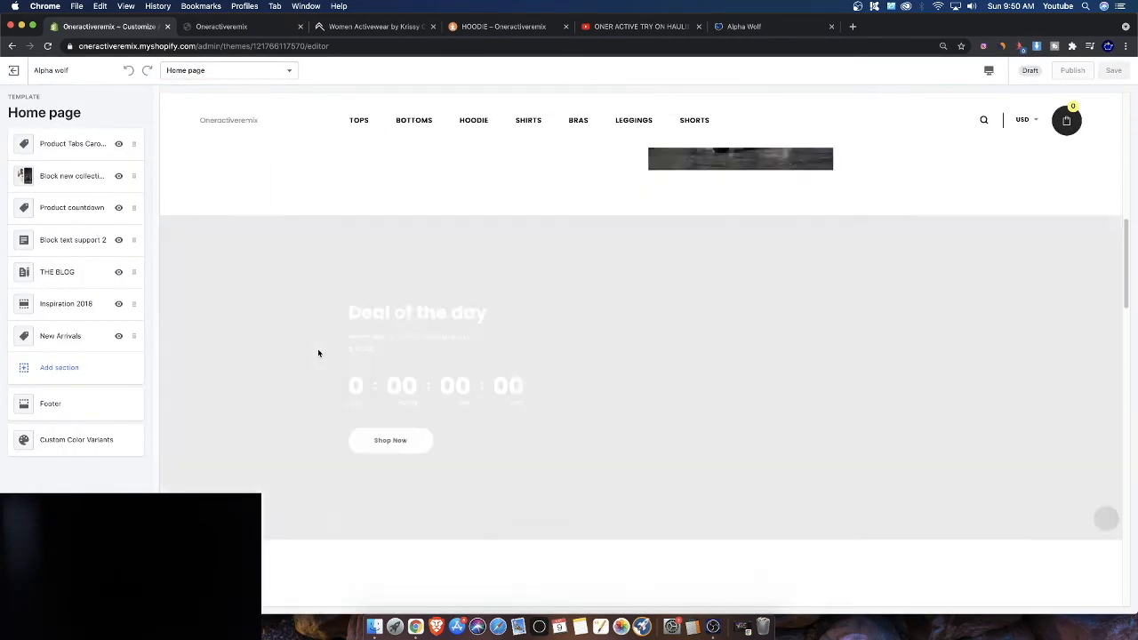
{"action": "scroll", "coordinate": [295, 350], "scroll_direction": "down", "scroll_amount": 10}
{"action": "scroll", "coordinate": [280, 357], "scroll_direction": "up", "scroll_amount": 5}
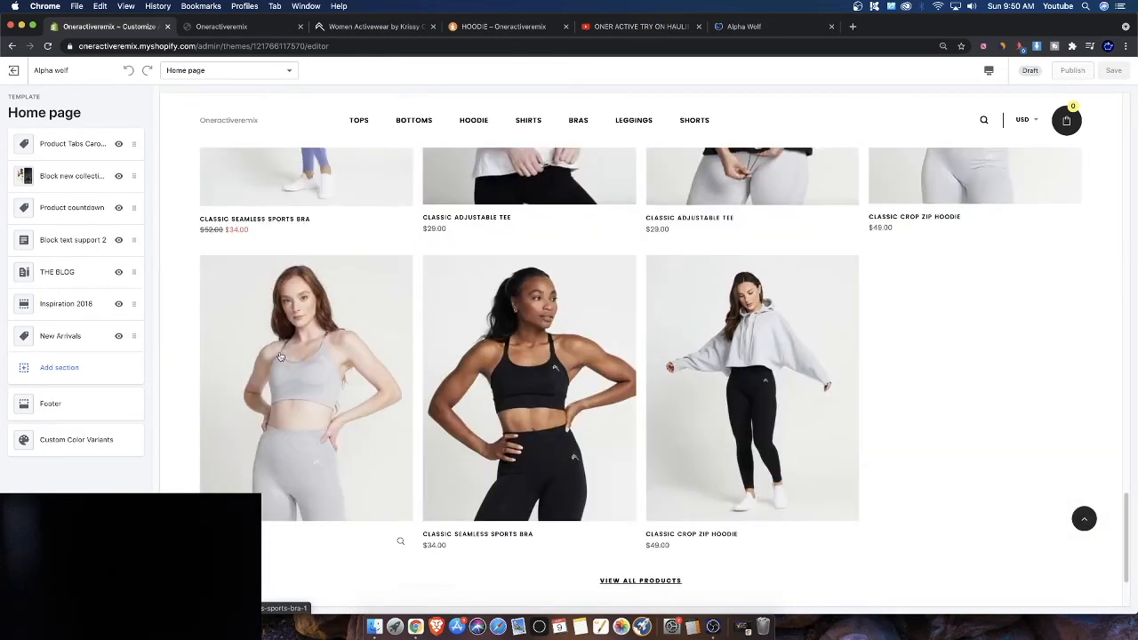
{"action": "scroll", "coordinate": [280, 357], "scroll_direction": "up", "scroll_amount": 2}
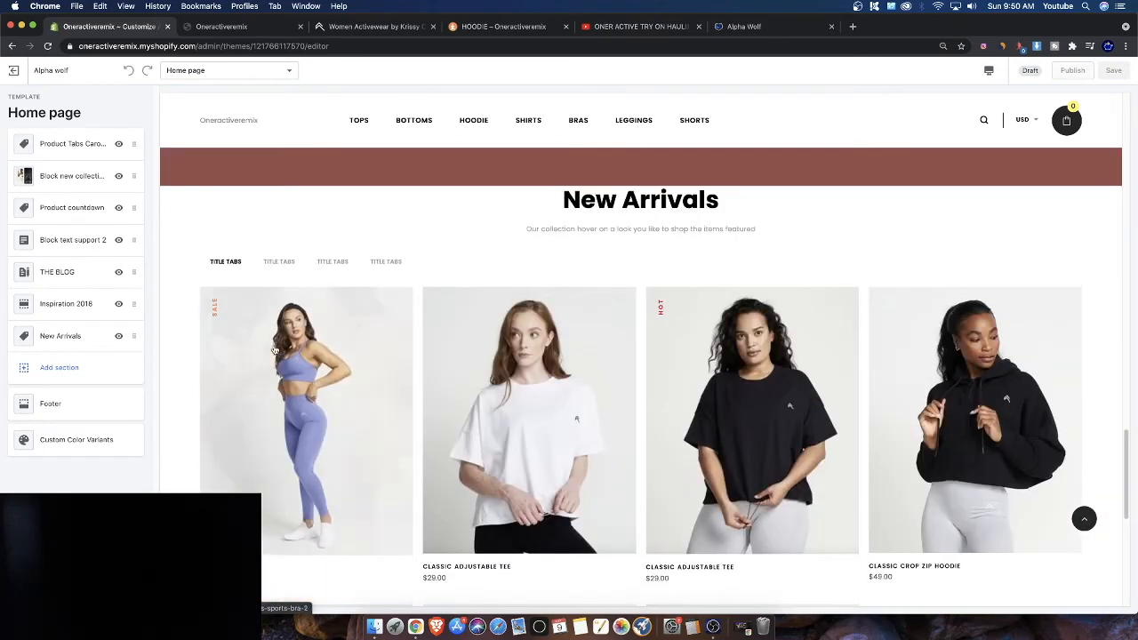
{"action": "left_click", "coordinate": [78, 337]}
{"action": "left_click", "coordinate": [54, 196]}
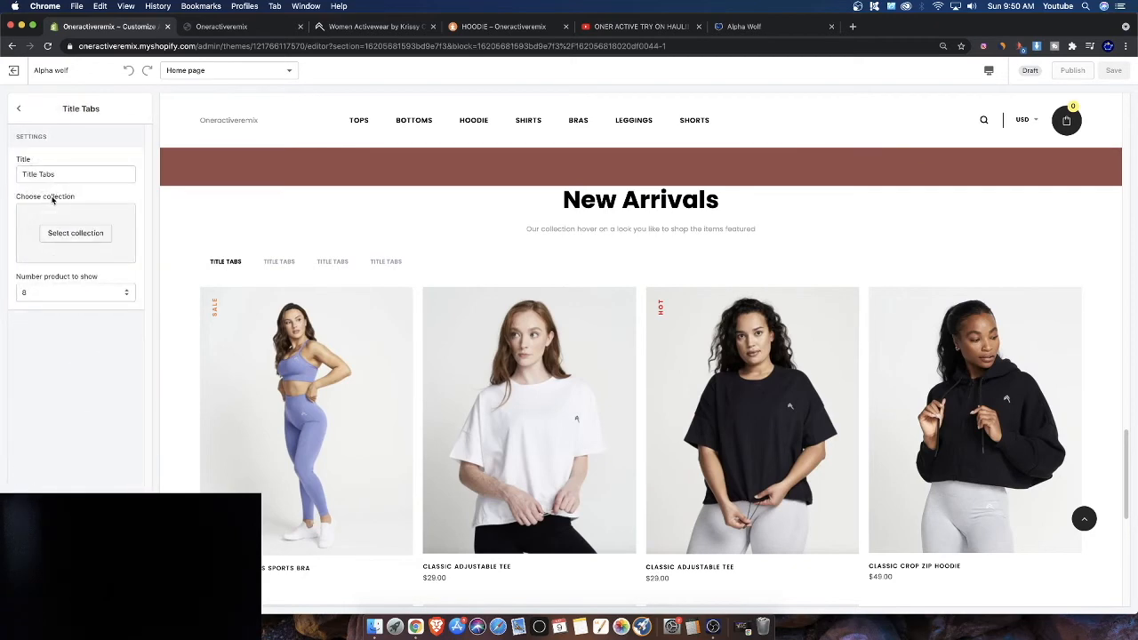
{"action": "left_click", "coordinate": [52, 232]}
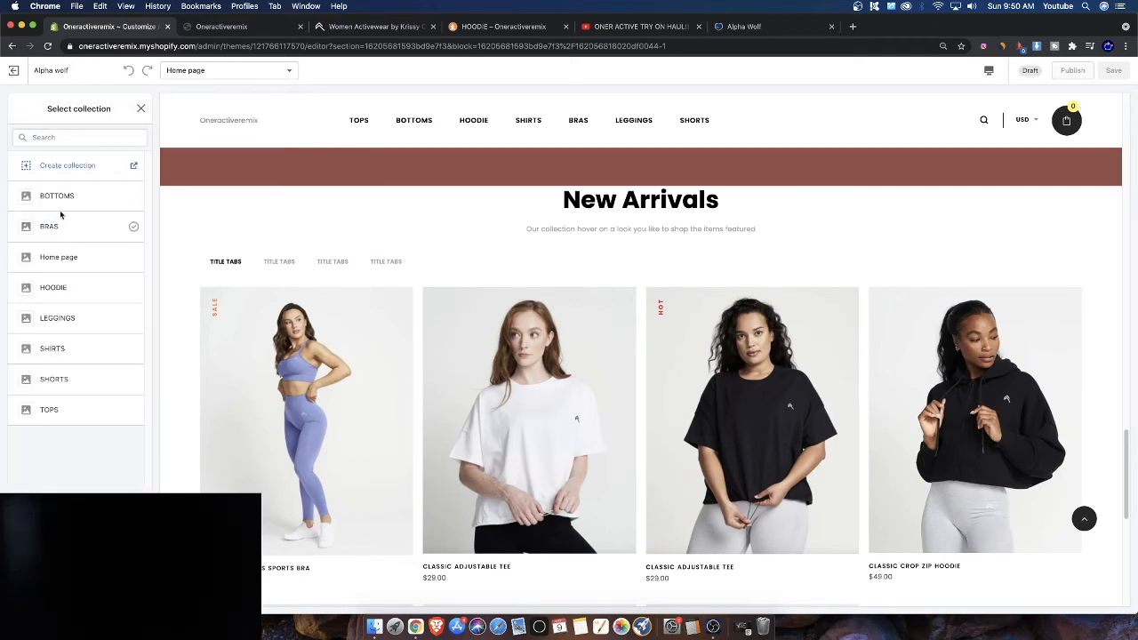
{"action": "left_click", "coordinate": [63, 208]}
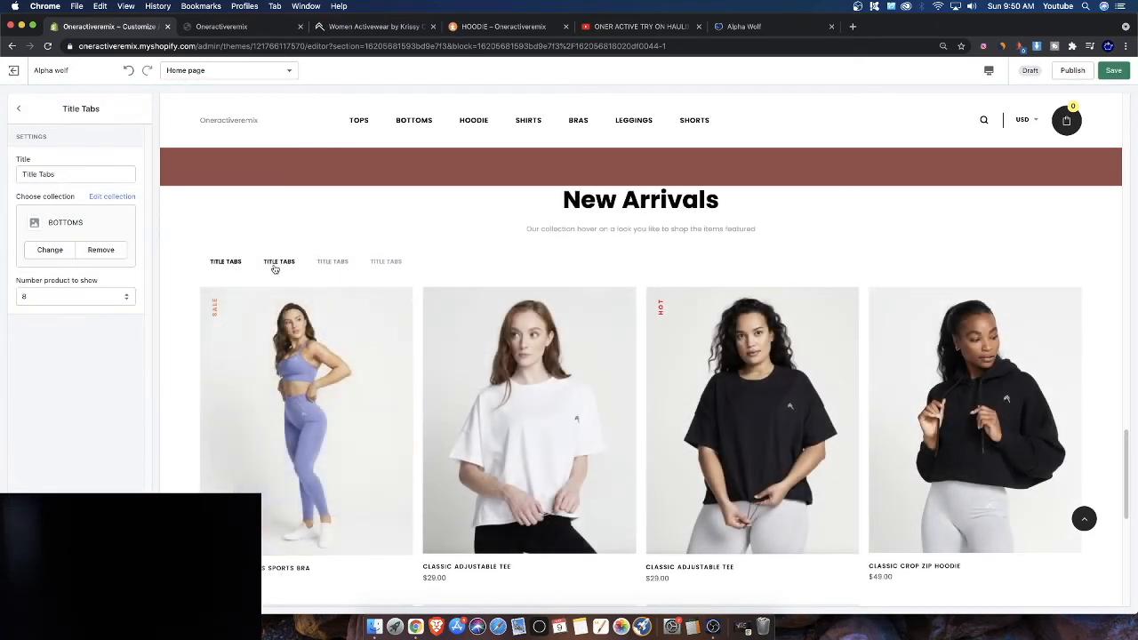
Set the BOTTOMS tab to show 6 products
{"action": "left_click", "coordinate": [276, 264]}
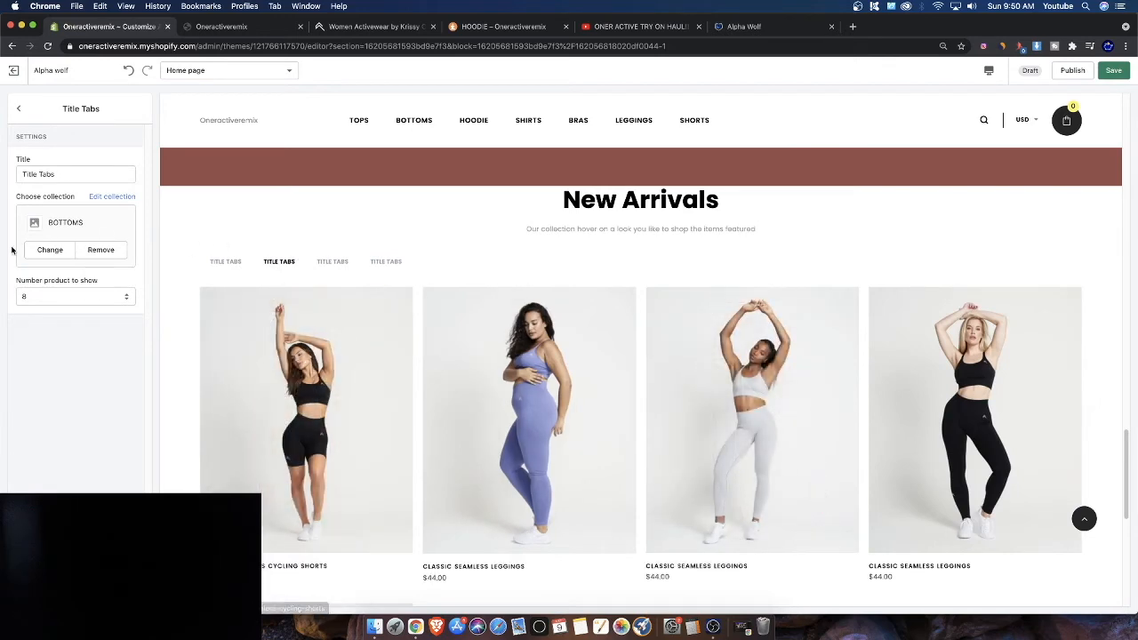
{"action": "left_click", "coordinate": [56, 300]}
{"action": "left_click", "coordinate": [53, 336]}
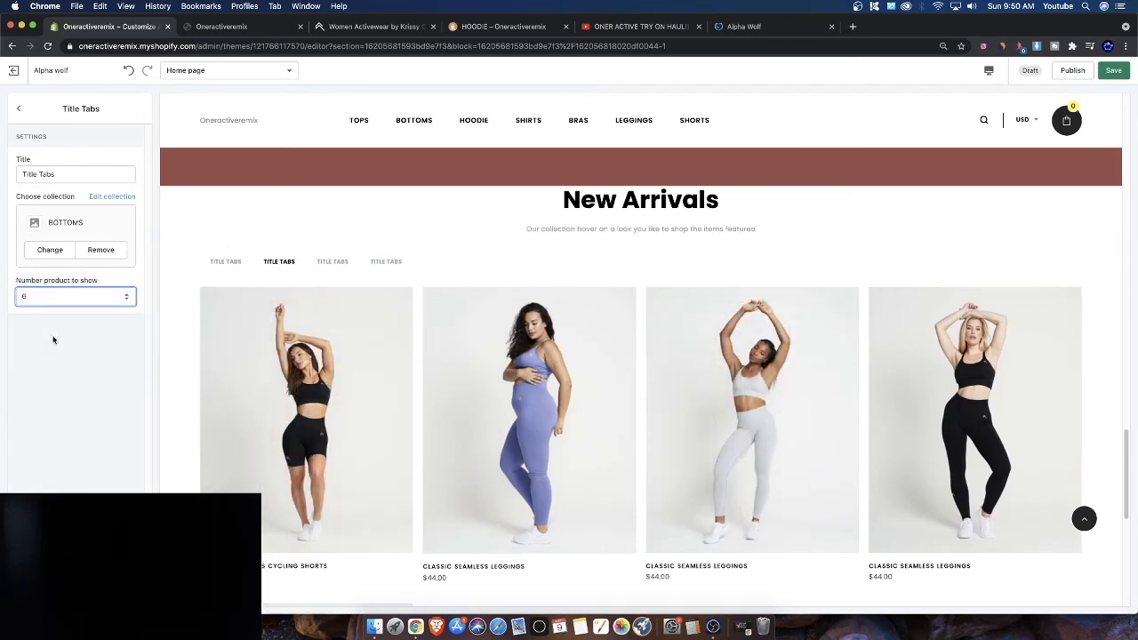
Title the first New Arrivals tab TOPS
{"action": "left_click", "coordinate": [18, 108]}
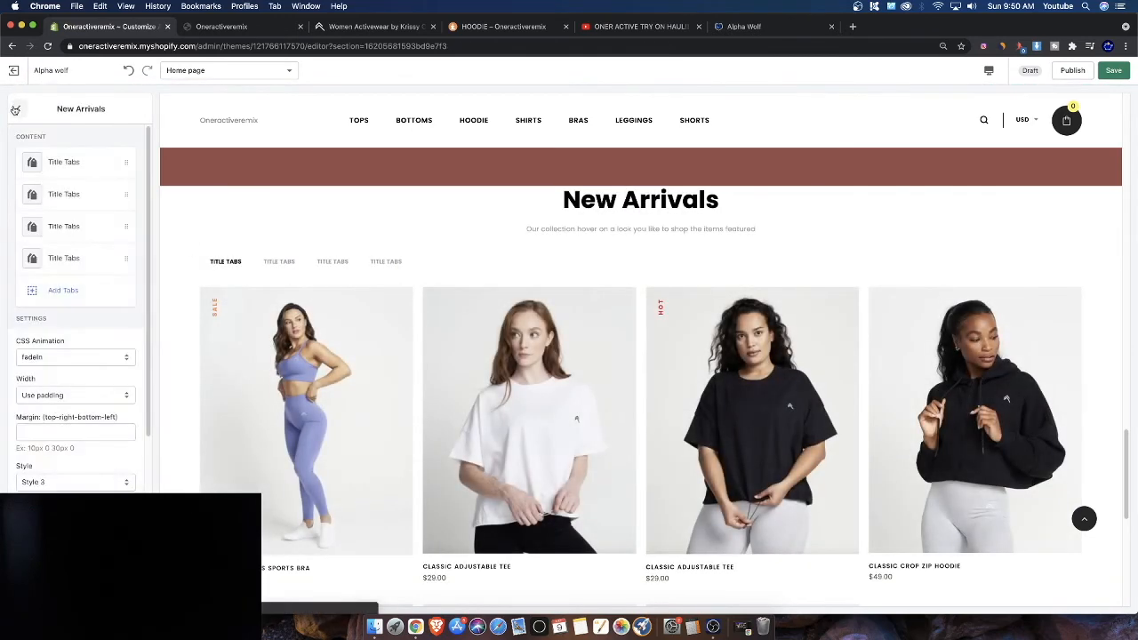
{"action": "scroll", "coordinate": [51, 433], "scroll_direction": "down", "scroll_amount": 2}
{"action": "scroll", "coordinate": [50, 433], "scroll_direction": "down", "scroll_amount": 3}
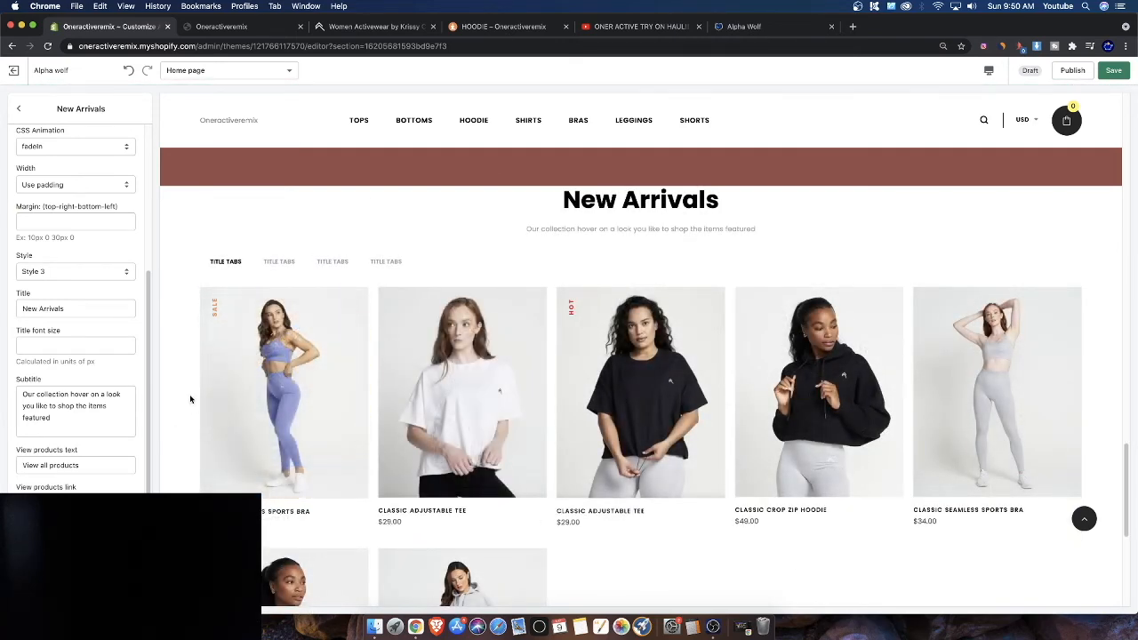
{"action": "left_click", "coordinate": [26, 113]}
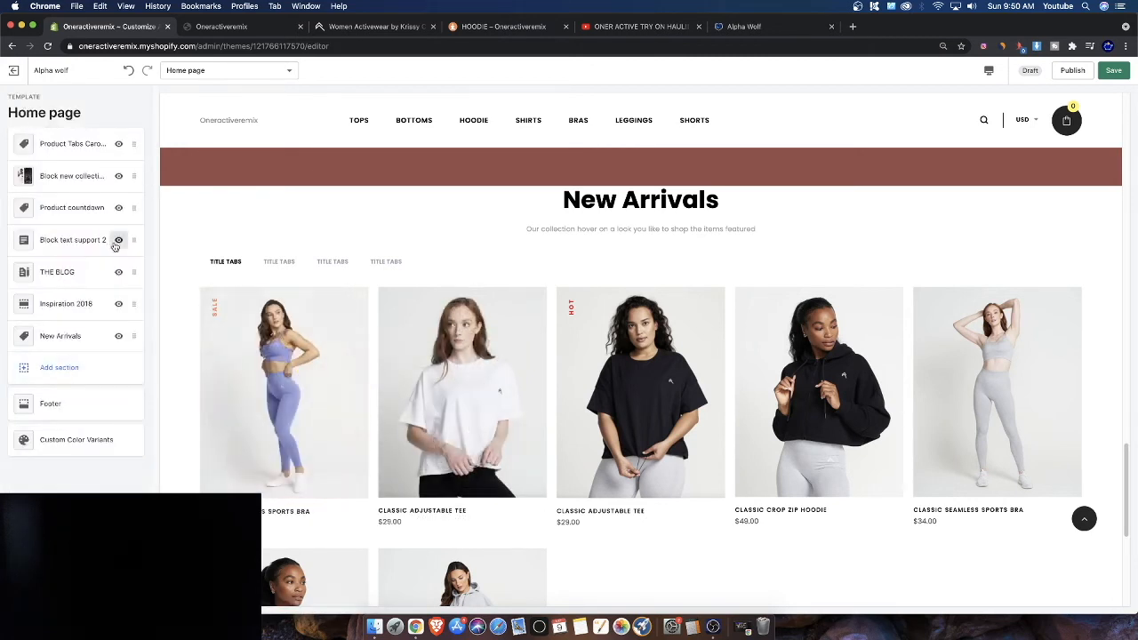
{"action": "left_click", "coordinate": [55, 337]}
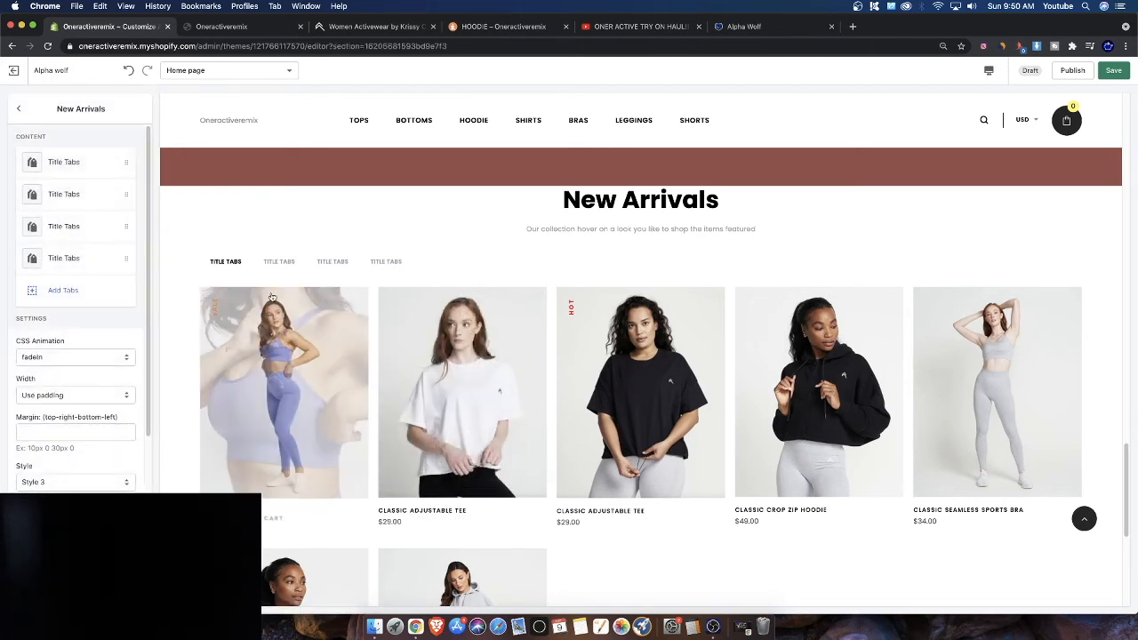
{"action": "left_click", "coordinate": [51, 161]}
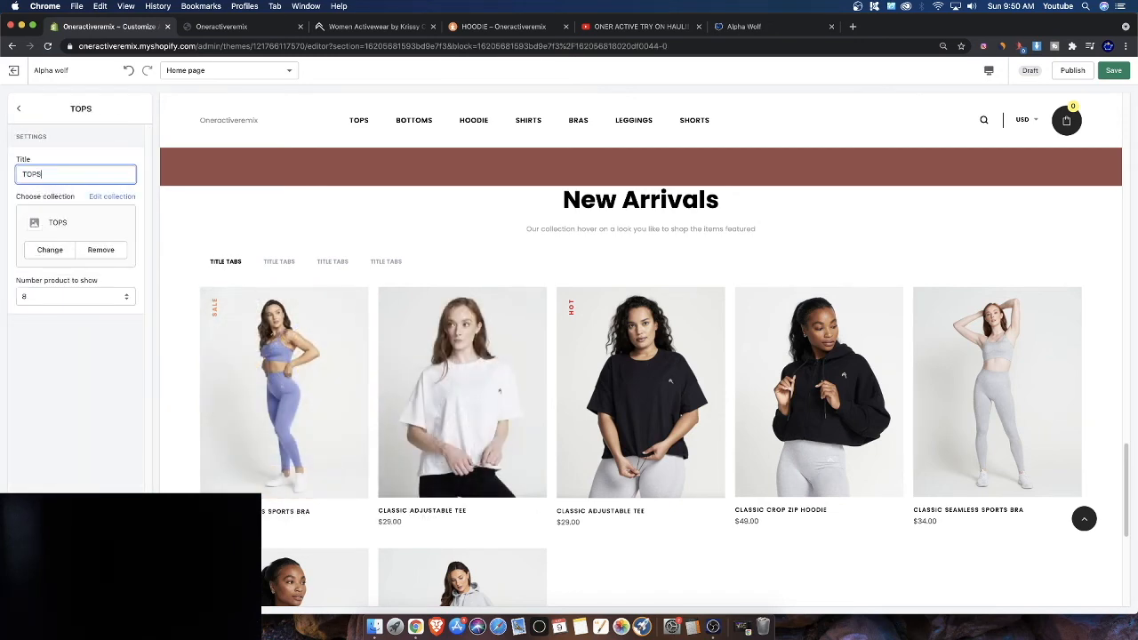
{"action": "left_click", "coordinate": [18, 108]}
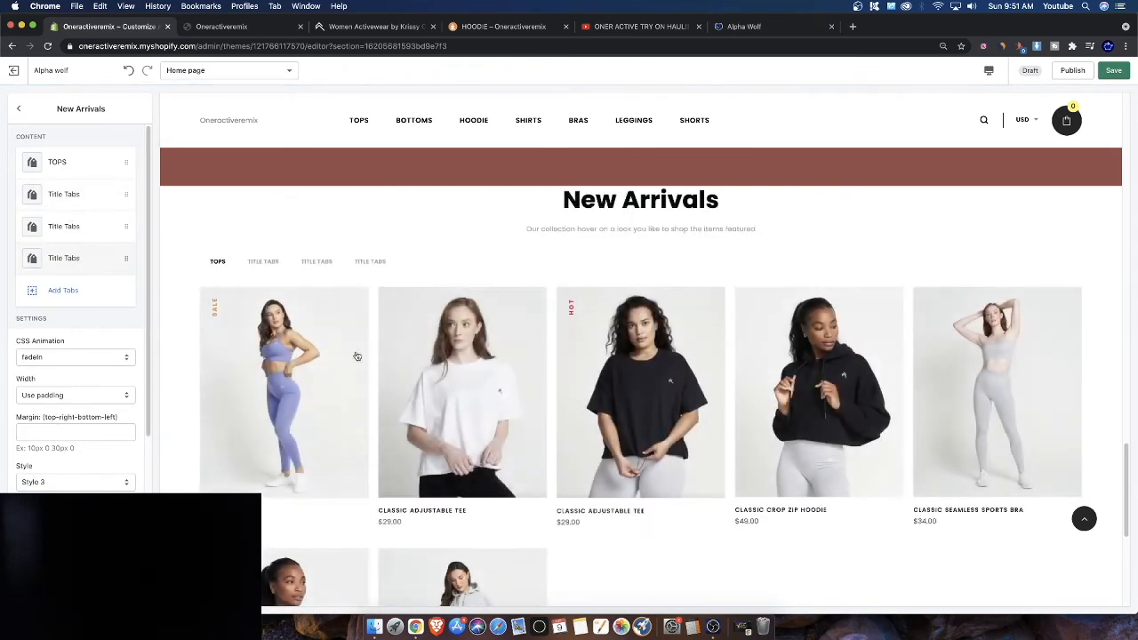
Change the number of products shown in the TOPS tab, trying 6 and then 10
{"action": "scroll", "coordinate": [207, 317], "scroll_direction": "down", "scroll_amount": 3}
{"action": "left_click", "coordinate": [53, 165]}
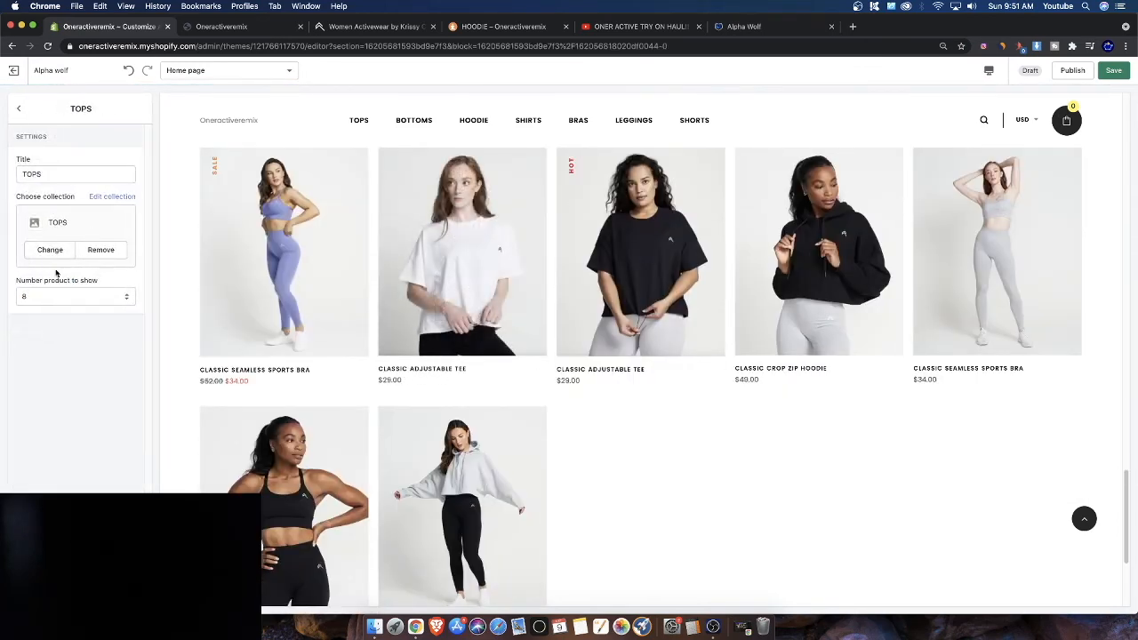
{"action": "left_click", "coordinate": [53, 296]}
{"action": "left_click", "coordinate": [45, 288]}
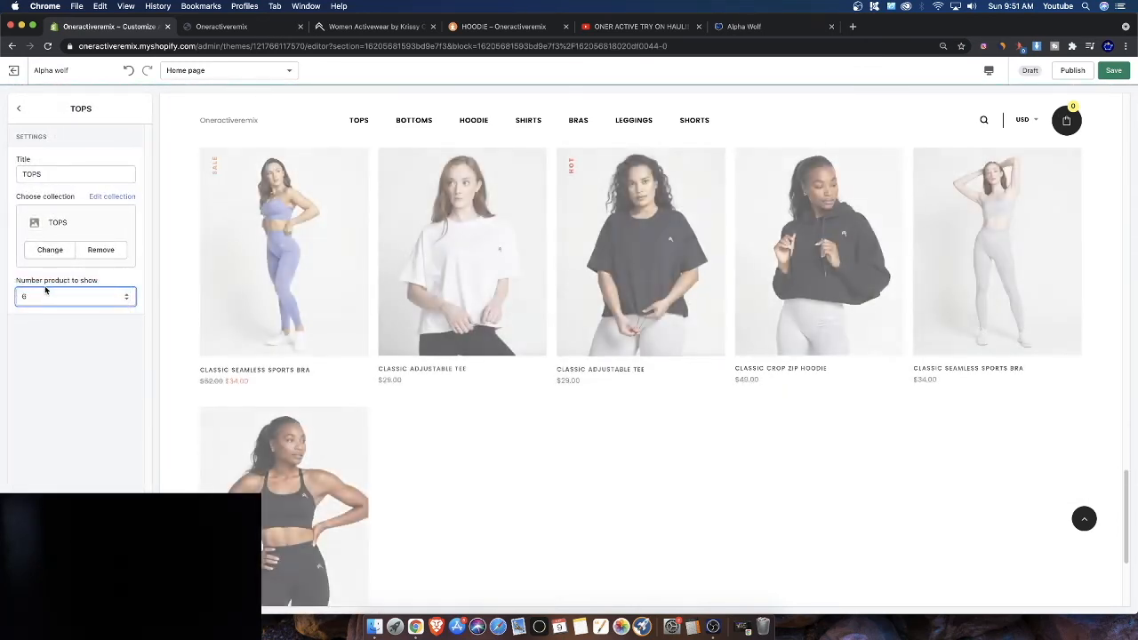
{"action": "left_click", "coordinate": [42, 297]}
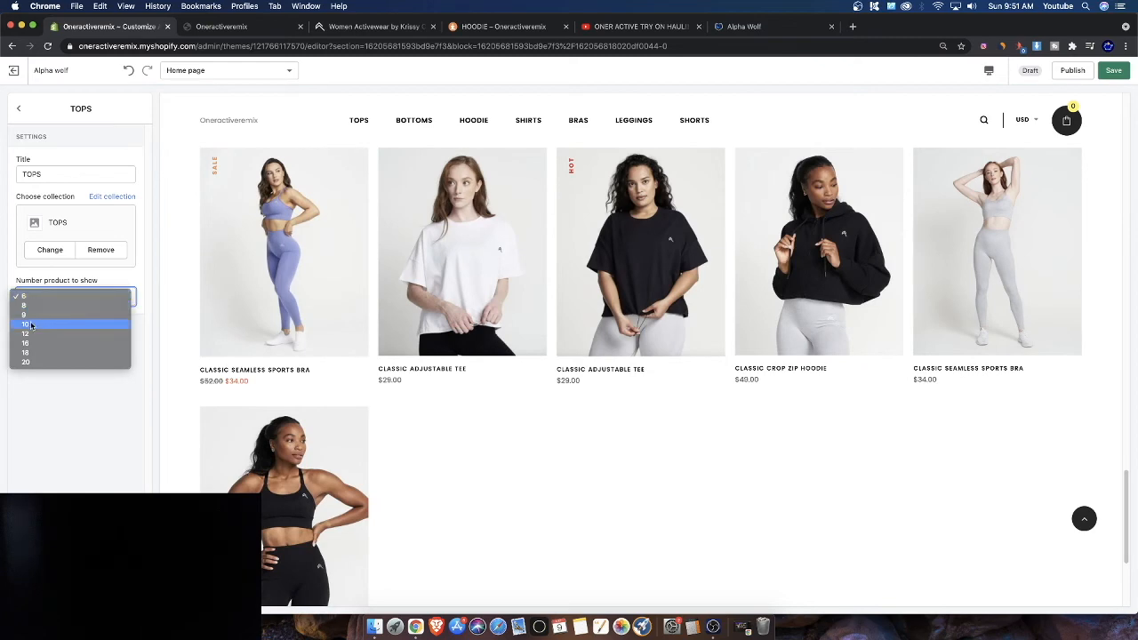
{"action": "left_click", "coordinate": [30, 324]}
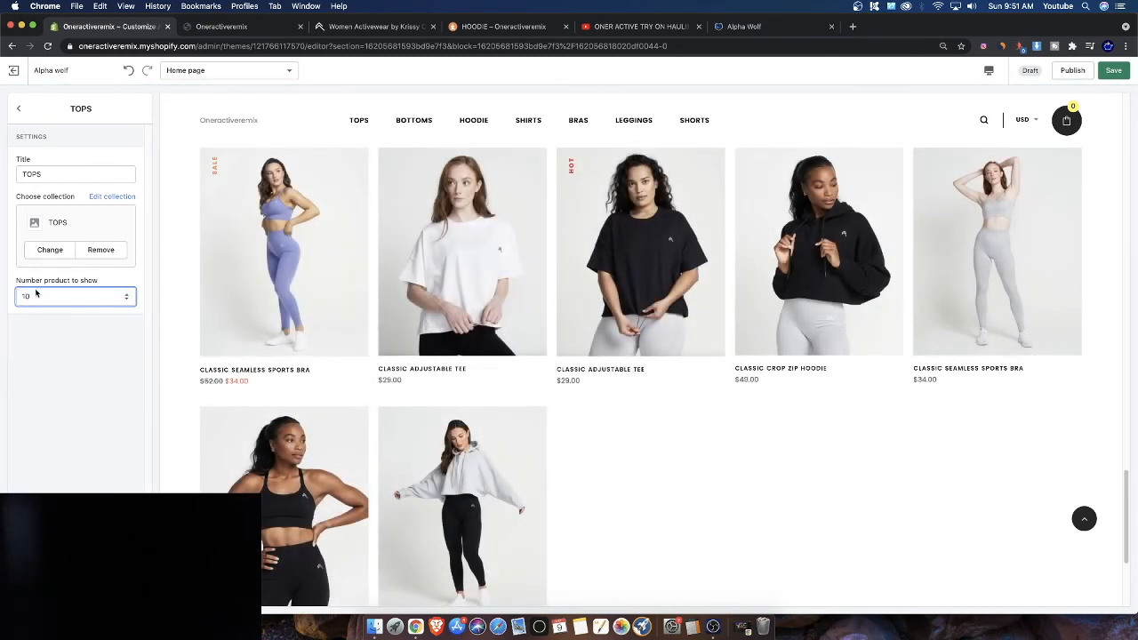
{"action": "left_click", "coordinate": [35, 295]}
{"action": "left_click", "coordinate": [30, 285]}
{"action": "left_click", "coordinate": [28, 293]}
{"action": "left_click", "coordinate": [27, 286]}
Title the second New Arrivals tab BOTTOMS
{"action": "left_click", "coordinate": [18, 110]}
{"action": "left_click", "coordinate": [76, 203]}
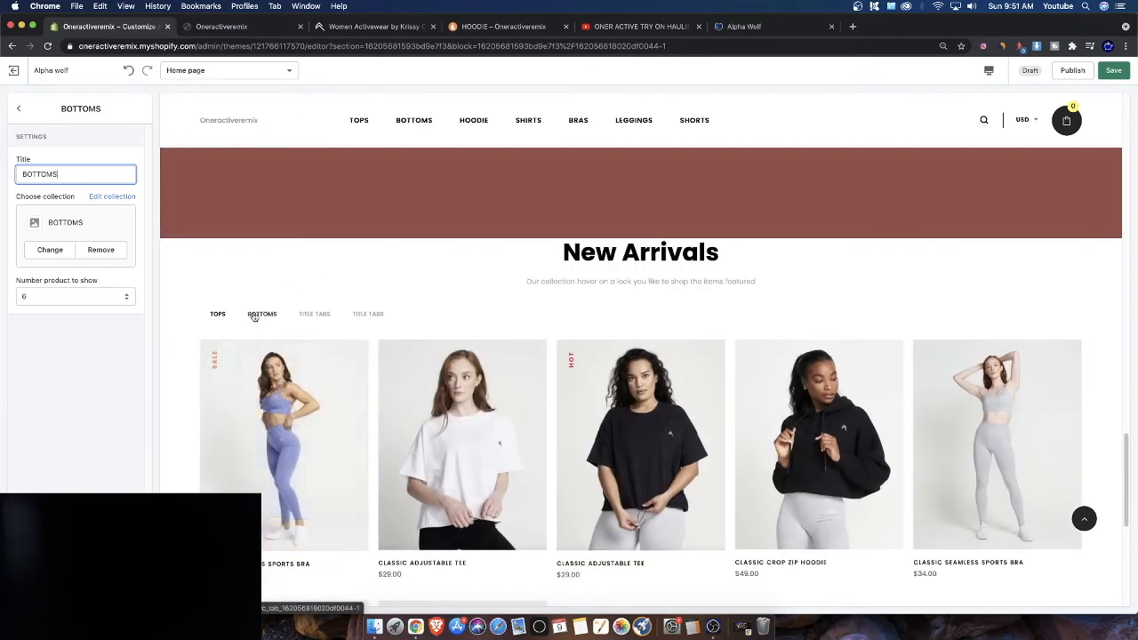
{"action": "left_click", "coordinate": [18, 109]}
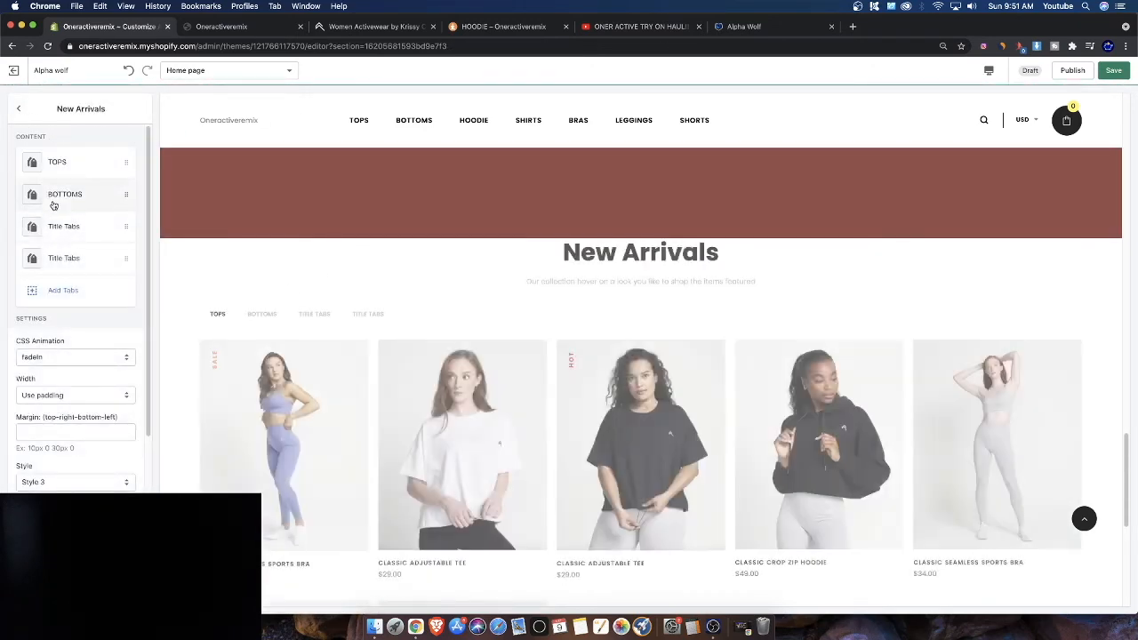
Assign the LEGGINGS collection to the third New Arrivals tab, titled LEGGINGS, after trying other collections
{"action": "left_click", "coordinate": [263, 312]}
{"action": "scroll", "coordinate": [309, 331], "scroll_direction": "down", "scroll_amount": 3}
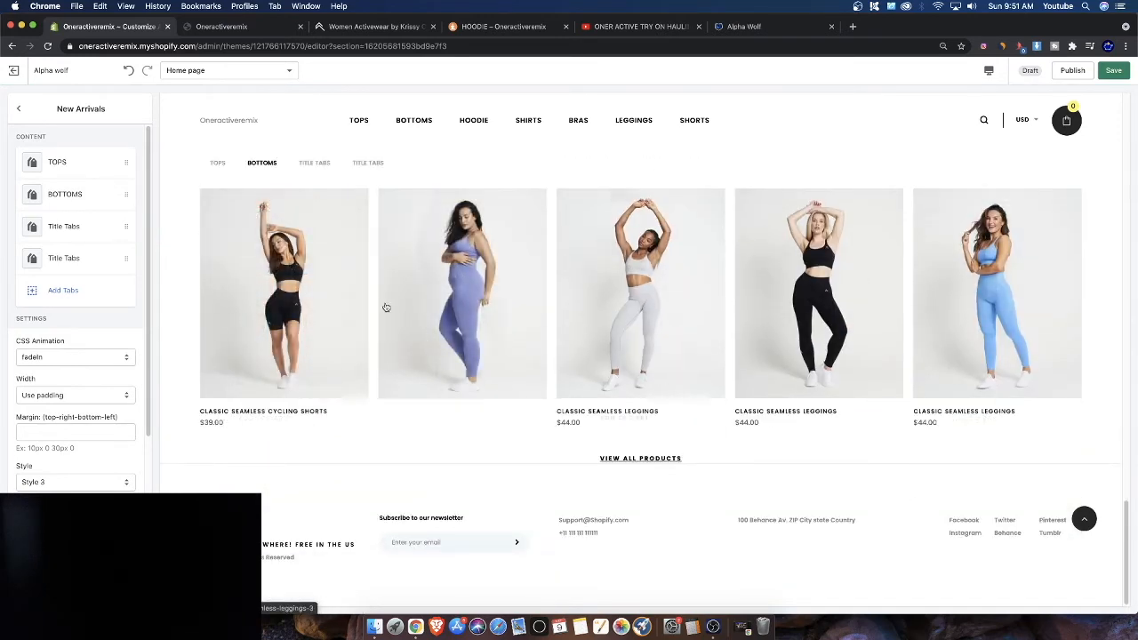
{"action": "left_click", "coordinate": [75, 226]}
{"action": "left_click", "coordinate": [75, 233]}
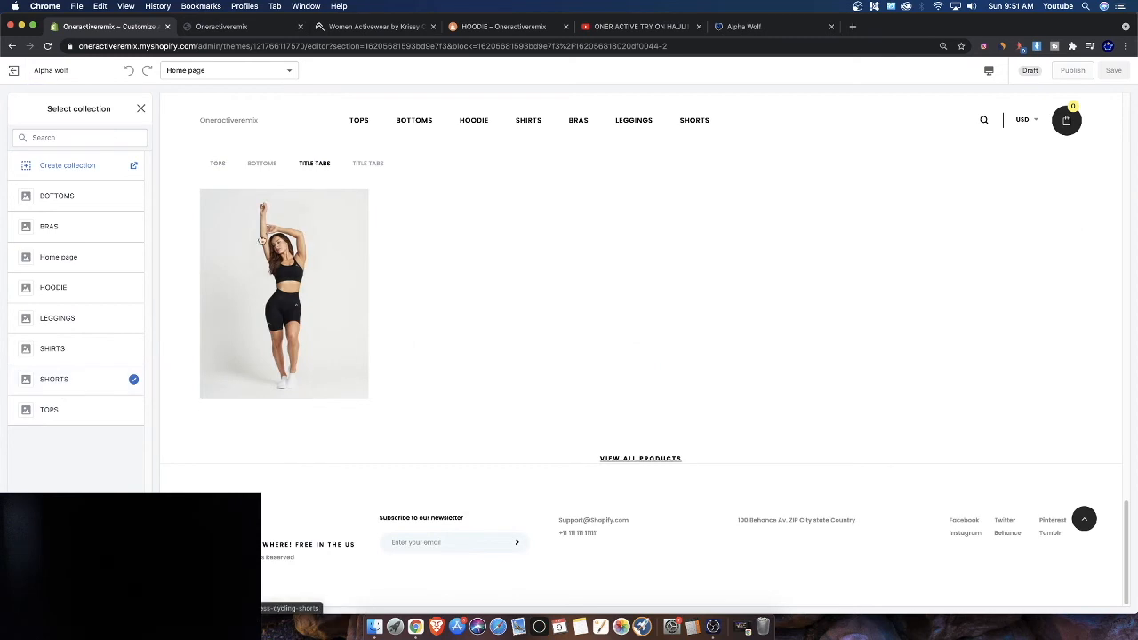
{"action": "left_click", "coordinate": [46, 413]}
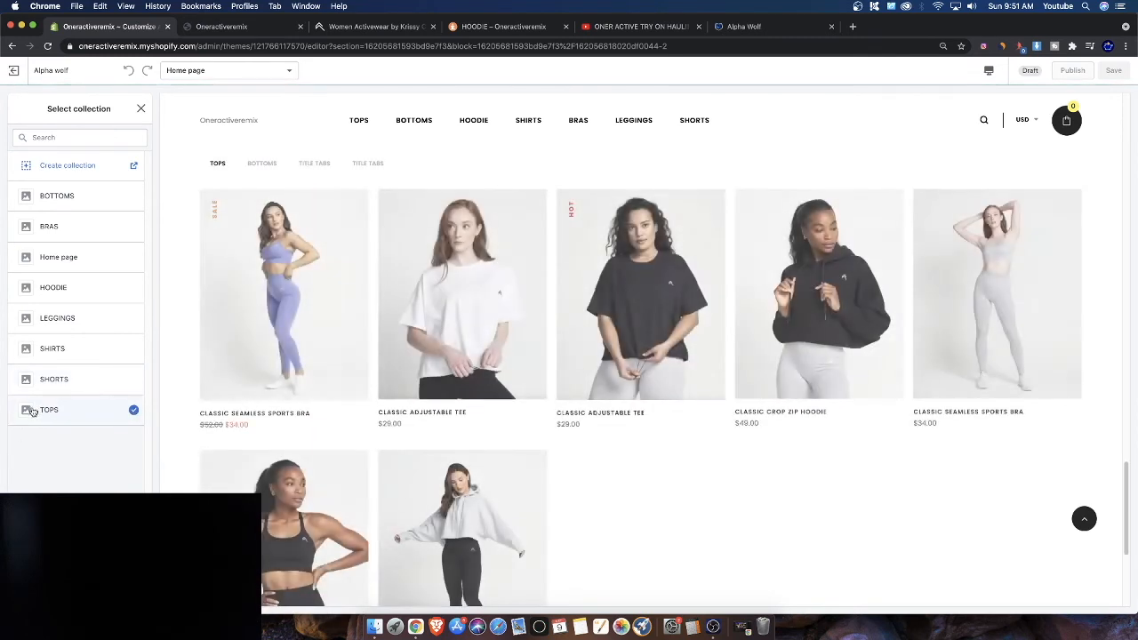
{"action": "left_click", "coordinate": [49, 288]}
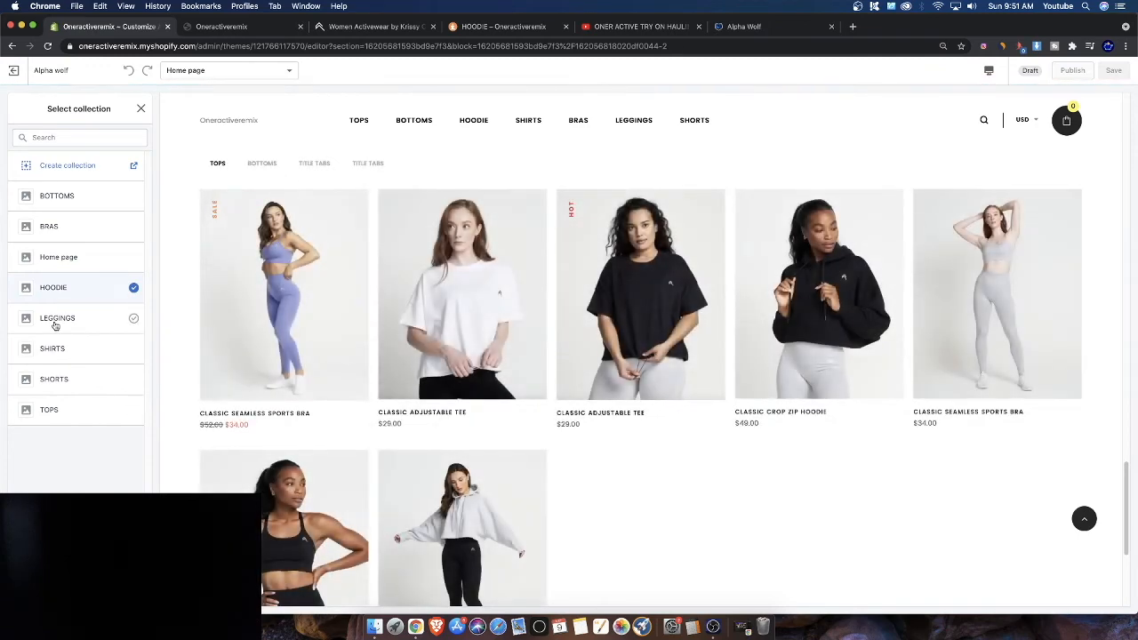
{"action": "left_click", "coordinate": [55, 320]}
{"action": "left_click", "coordinate": [321, 166]}
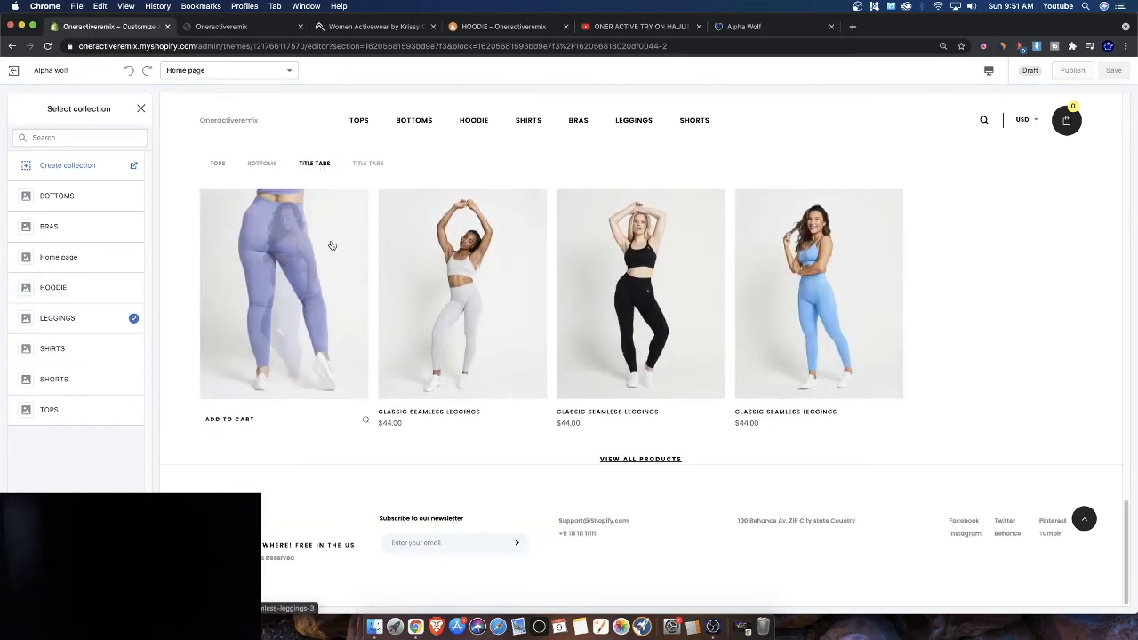
{"action": "left_click", "coordinate": [141, 108]}
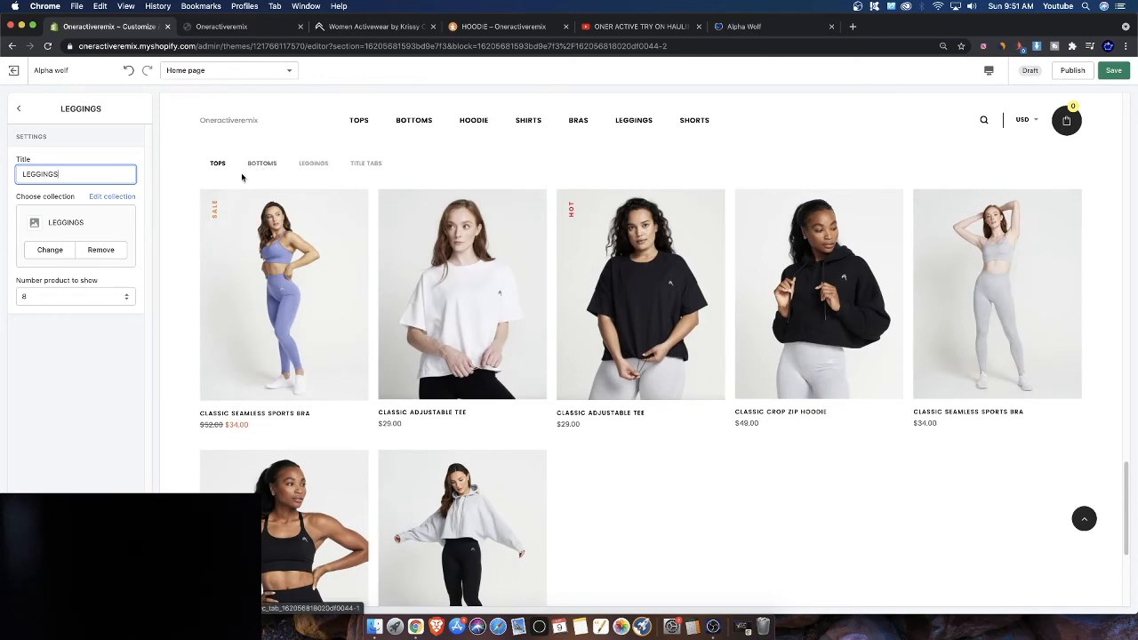
Assign the SHIRTS collection to the fourth New Arrivals tab, titled SHIRTS
{"action": "left_click", "coordinate": [15, 110]}
{"action": "left_click", "coordinate": [64, 256]}
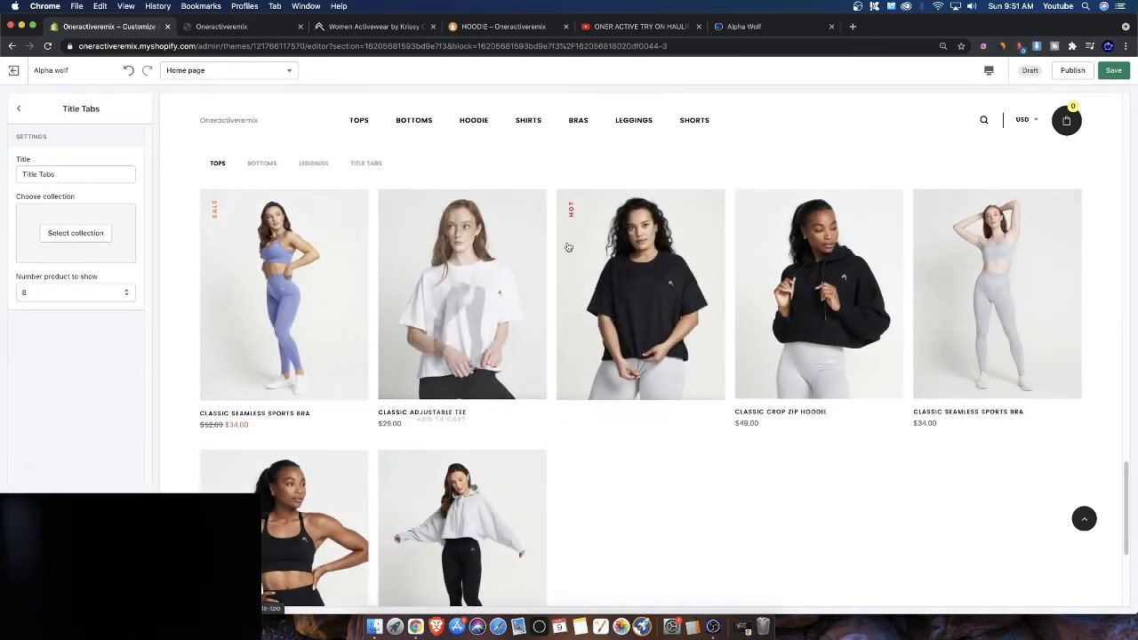
{"action": "left_click", "coordinate": [83, 231]}
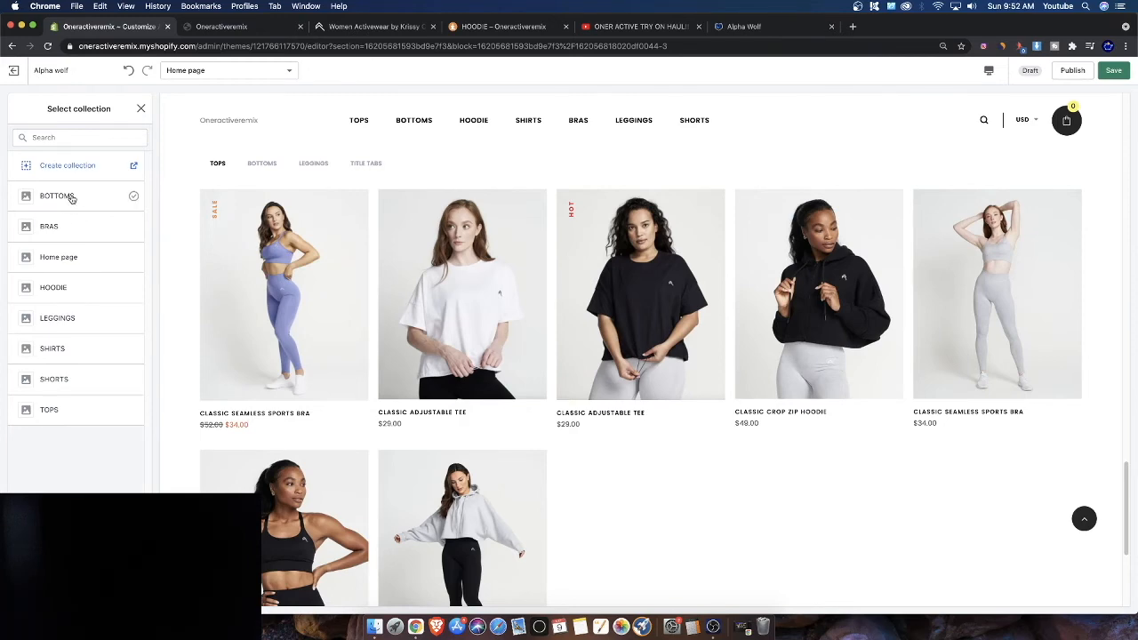
{"action": "left_click", "coordinate": [58, 229]}
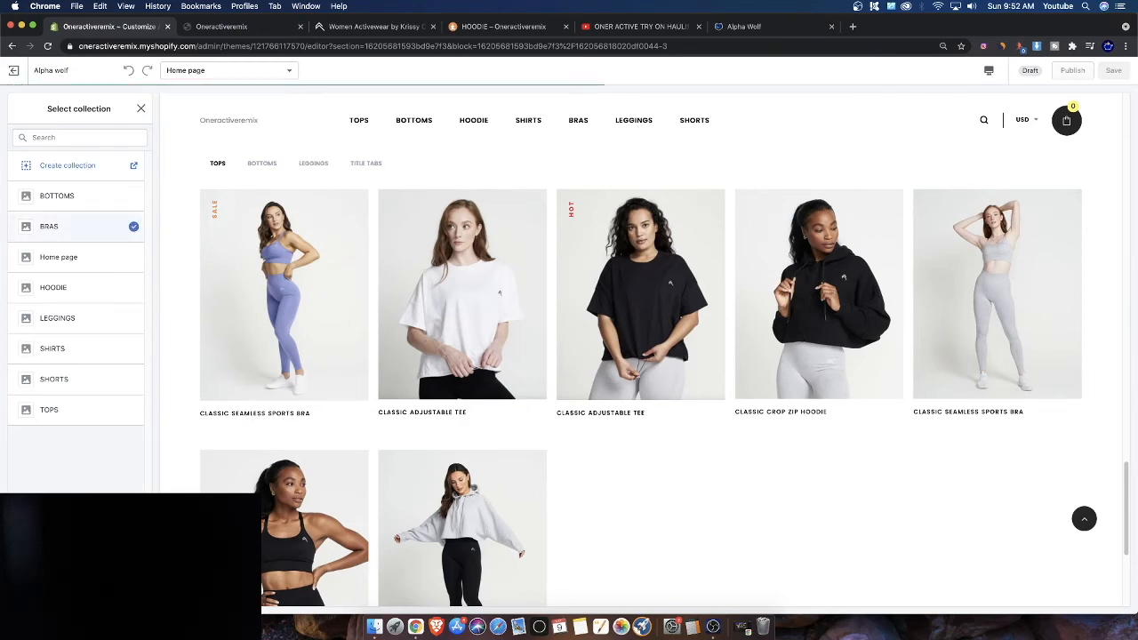
{"action": "left_click", "coordinate": [83, 347]}
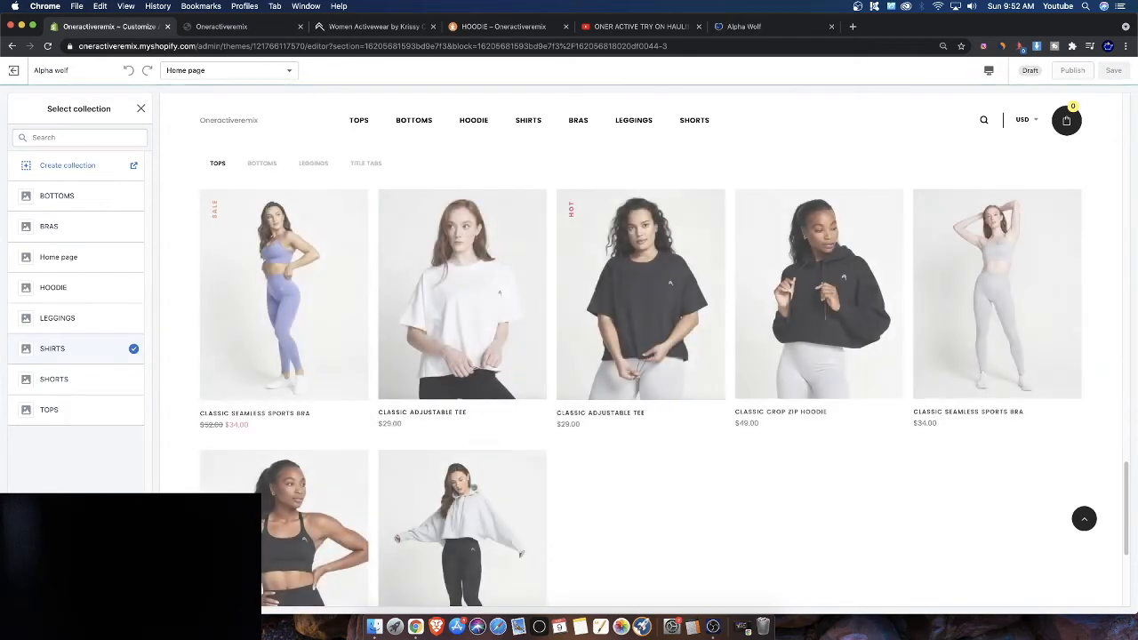
{"action": "left_click", "coordinate": [365, 163]}
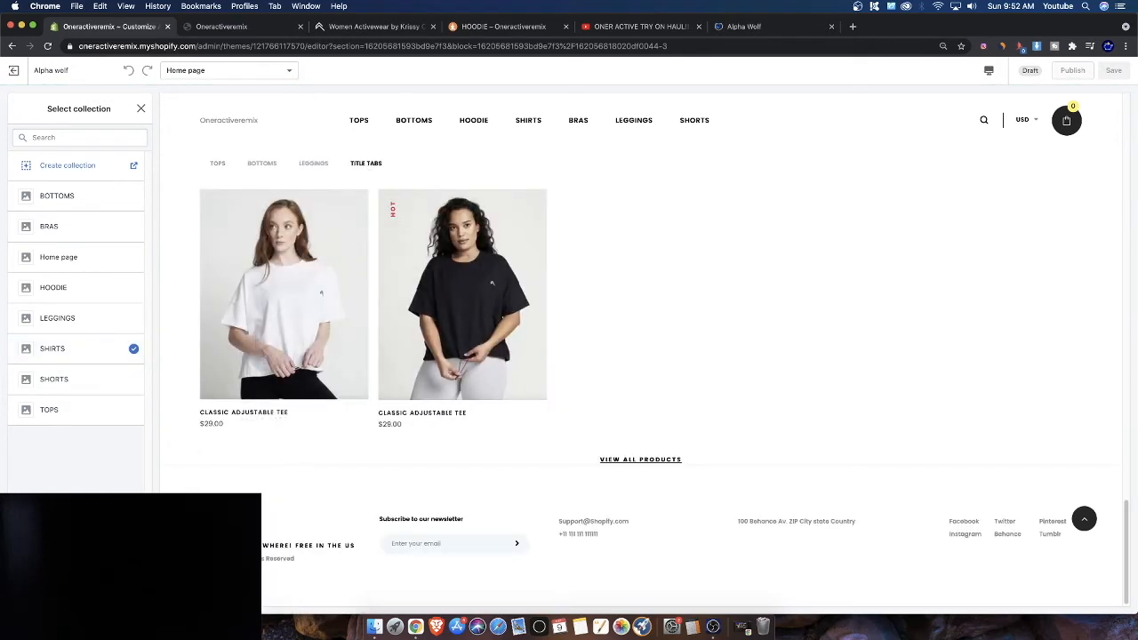
{"action": "left_click", "coordinate": [127, 592]}
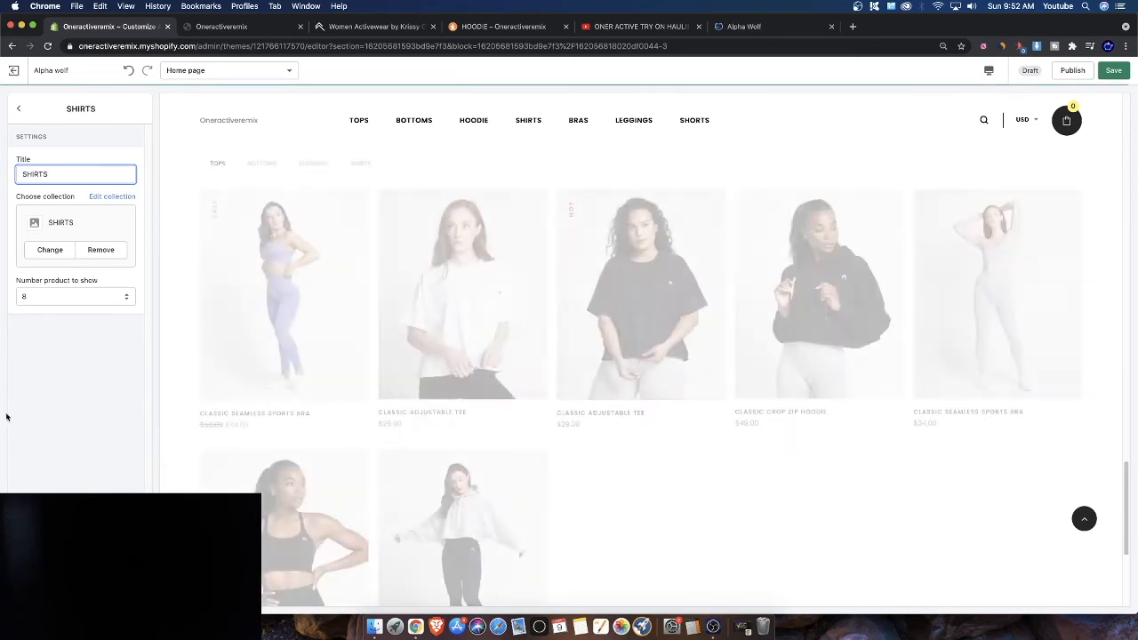
Set the SHIRTS tab to show 6 products
{"action": "left_click", "coordinate": [49, 296]}
{"action": "left_click", "coordinate": [44, 288]}
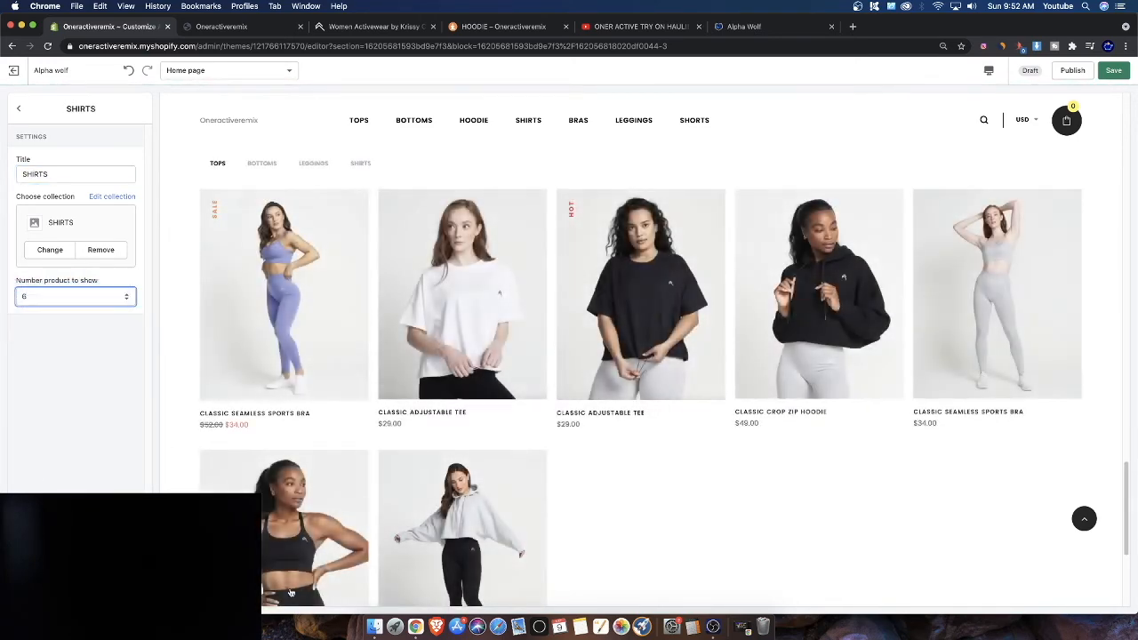
Add a fifth New Arrivals tab using the HOODIE collection, titled HOODIE
{"action": "left_click", "coordinate": [18, 108]}
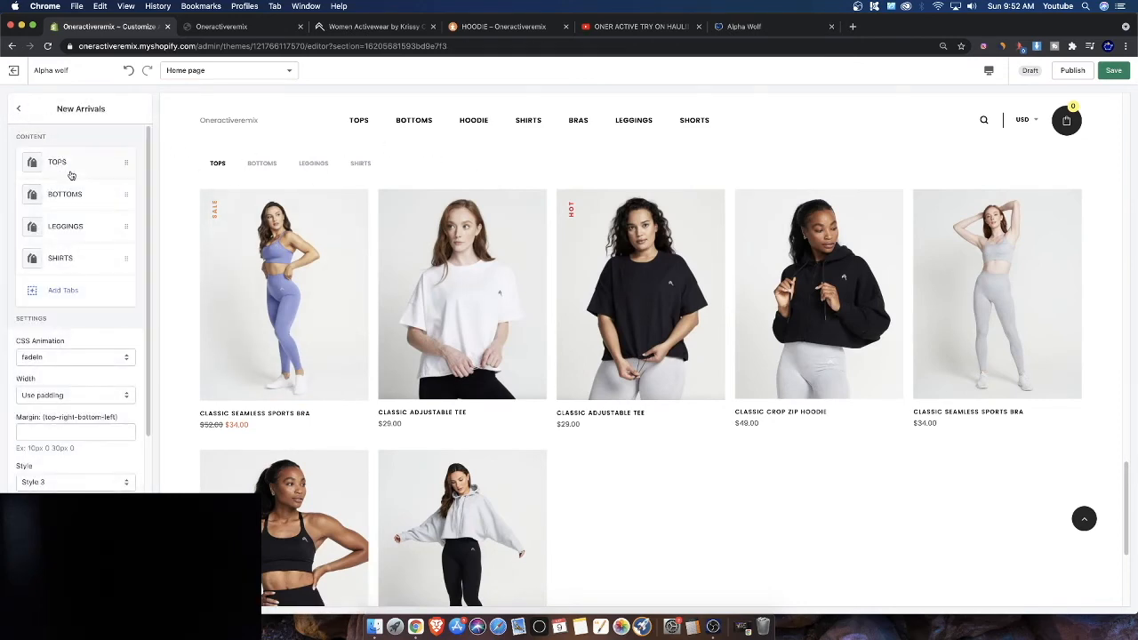
{"action": "left_click", "coordinate": [67, 293]}
{"action": "left_click", "coordinate": [75, 231]}
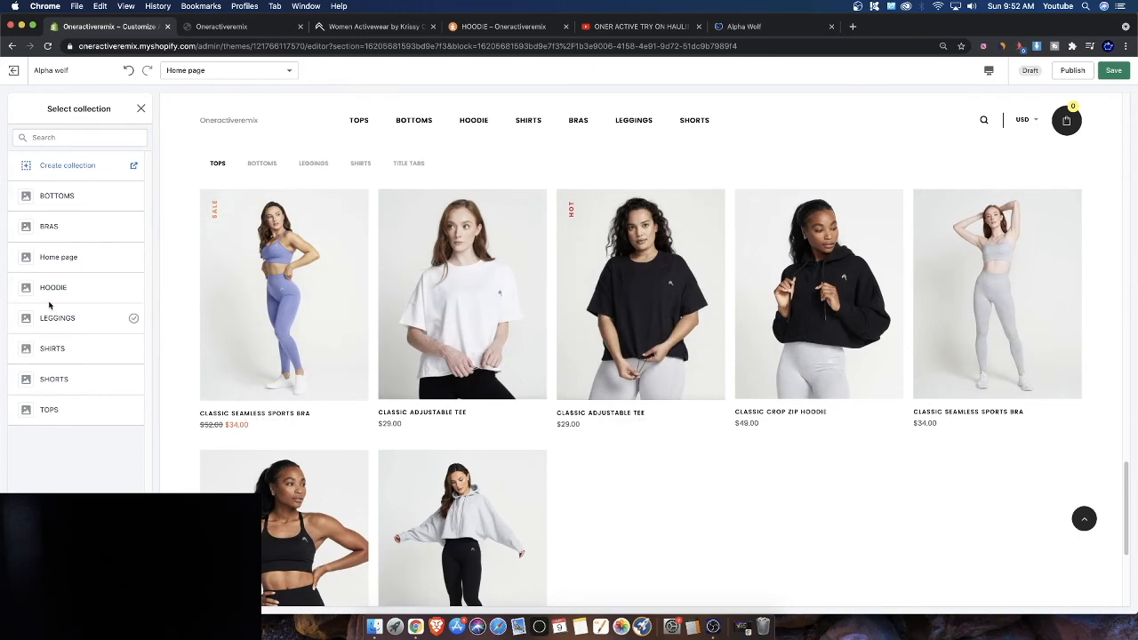
{"action": "left_click", "coordinate": [61, 299]}
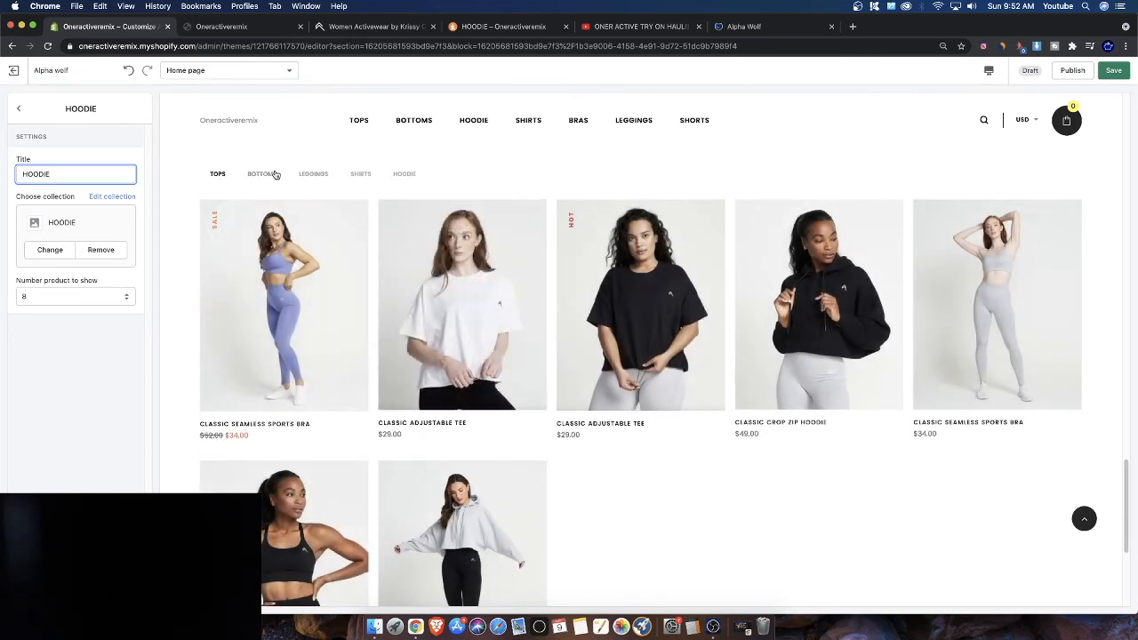
{"action": "left_click", "coordinate": [19, 108]}
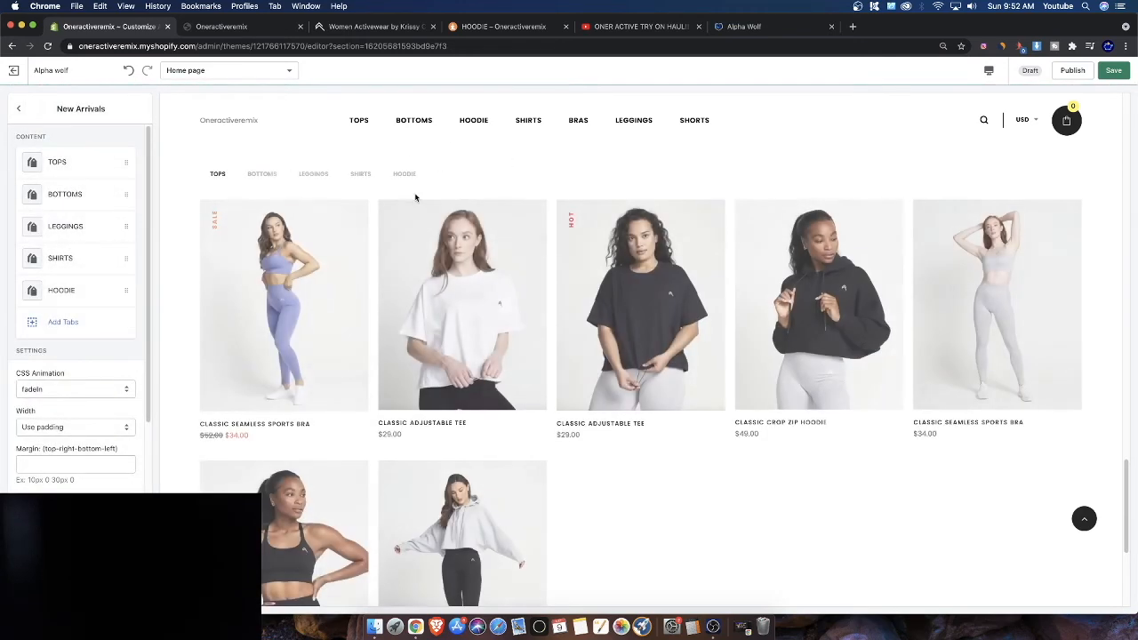
Preview each New Arrivals tab in the home page preview to check its products
{"action": "left_click", "coordinate": [255, 175]}
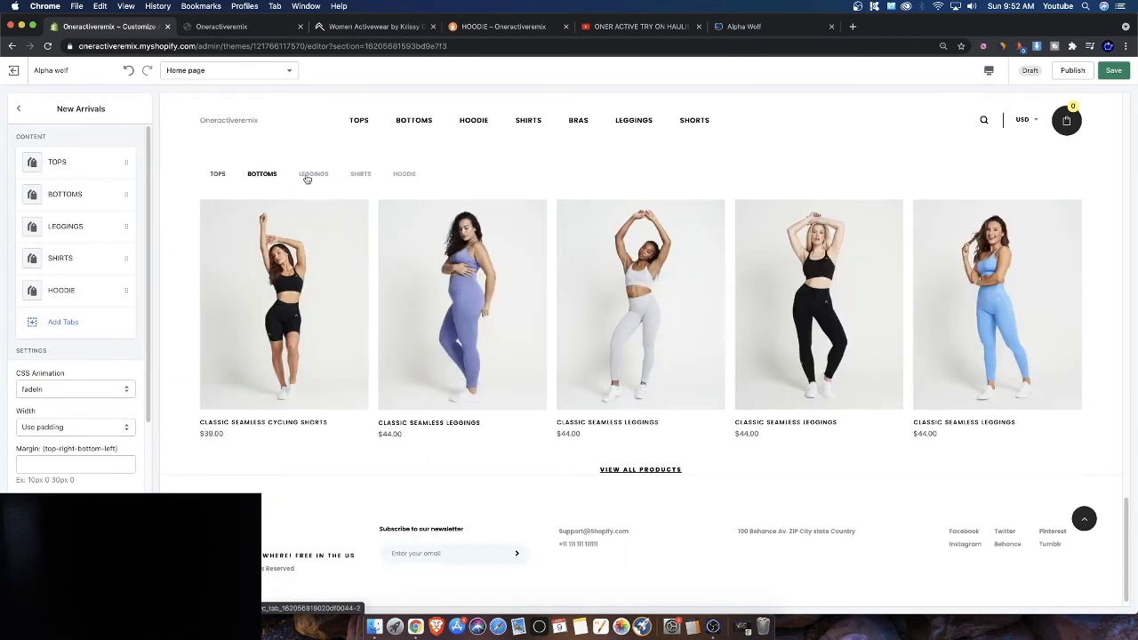
{"action": "left_click", "coordinate": [311, 175]}
{"action": "left_click", "coordinate": [360, 175]}
{"action": "left_click", "coordinate": [404, 175]}
{"action": "left_click", "coordinate": [262, 175]}
{"action": "left_click", "coordinate": [219, 175]}
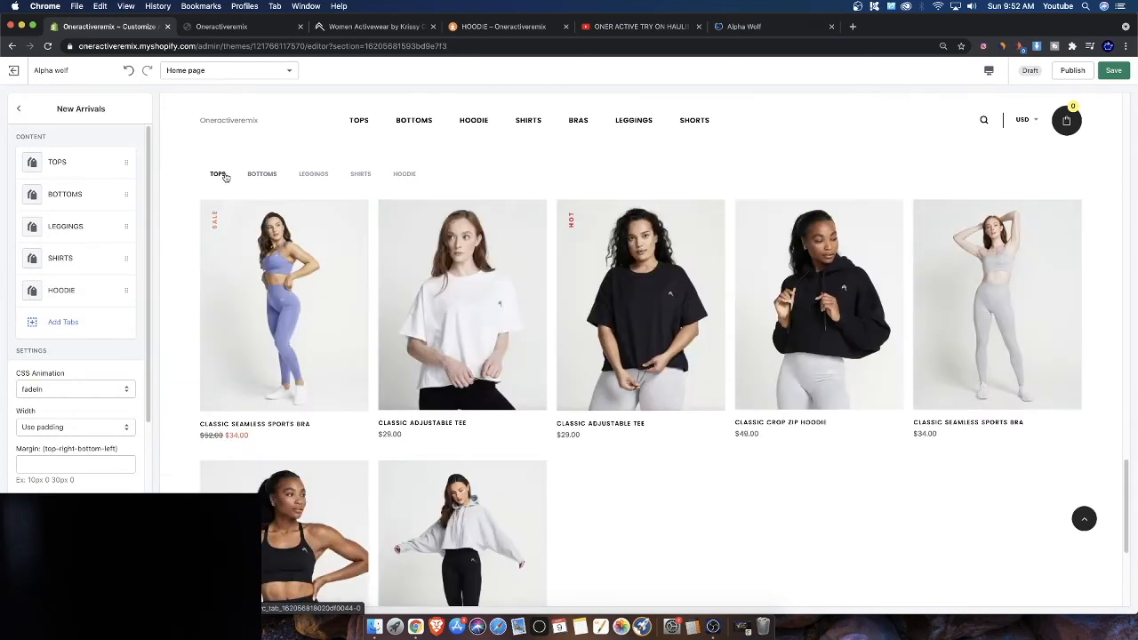
{"action": "left_click", "coordinate": [269, 177]}
{"action": "left_click", "coordinate": [218, 176]}
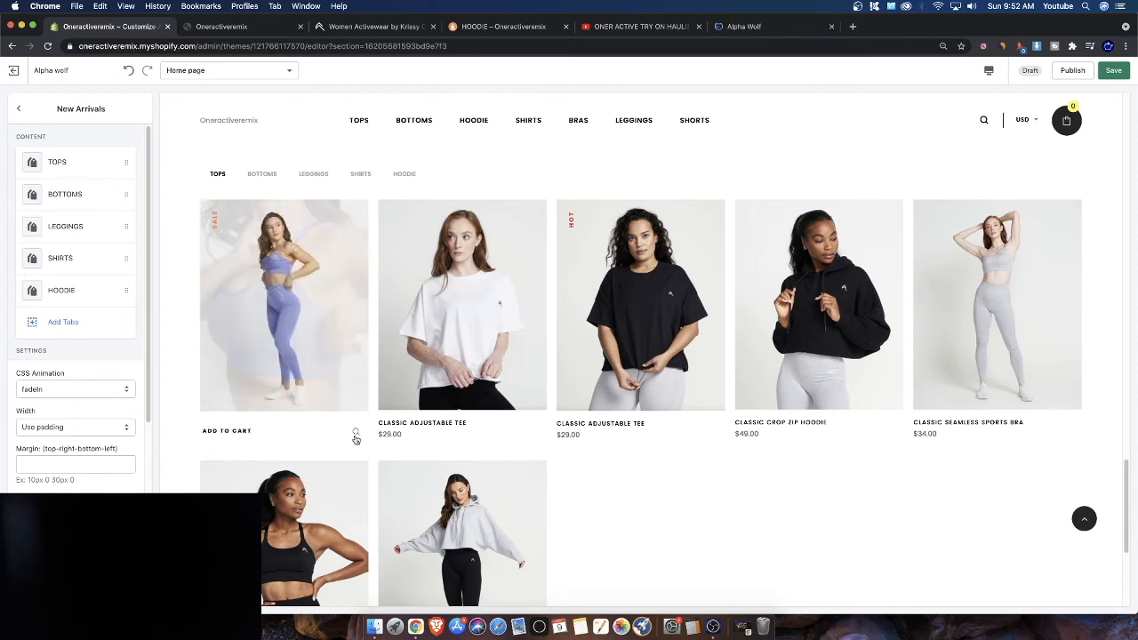
{"action": "left_click", "coordinate": [352, 435]}
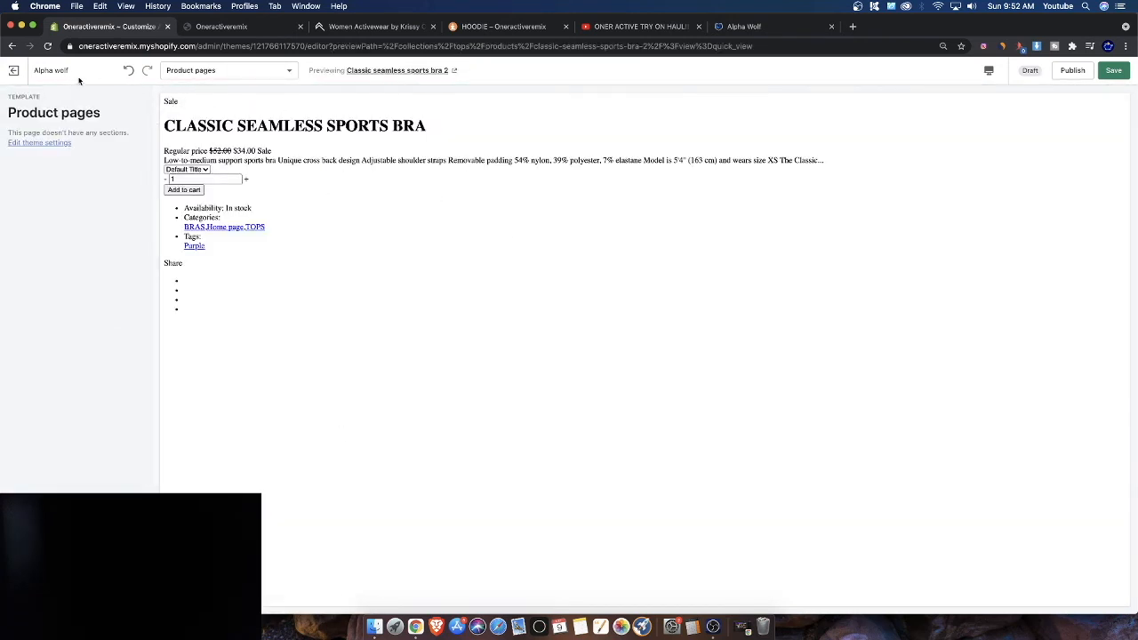
{"action": "left_click", "coordinate": [191, 71]}
{"action": "left_click", "coordinate": [199, 94]}
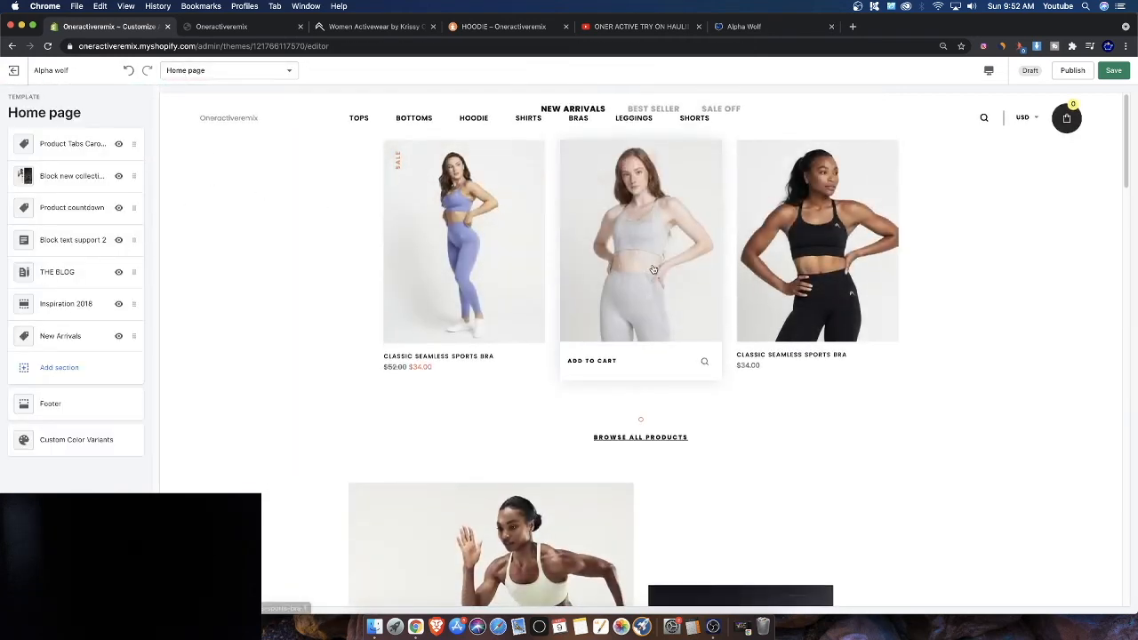
Scroll through the home page preview and save the theme changes
{"action": "scroll", "coordinate": [653, 269], "scroll_direction": "down", "scroll_amount": 15}
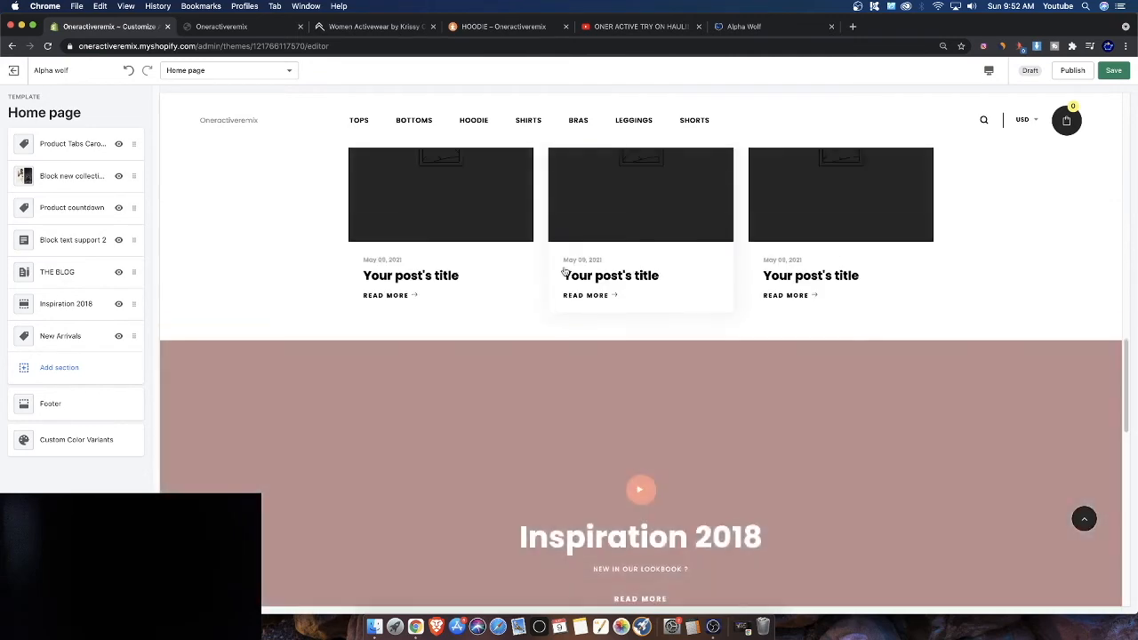
{"action": "scroll", "coordinate": [560, 268], "scroll_direction": "up", "scroll_amount": 10}
{"action": "scroll", "coordinate": [560, 270], "scroll_direction": "down", "scroll_amount": 4}
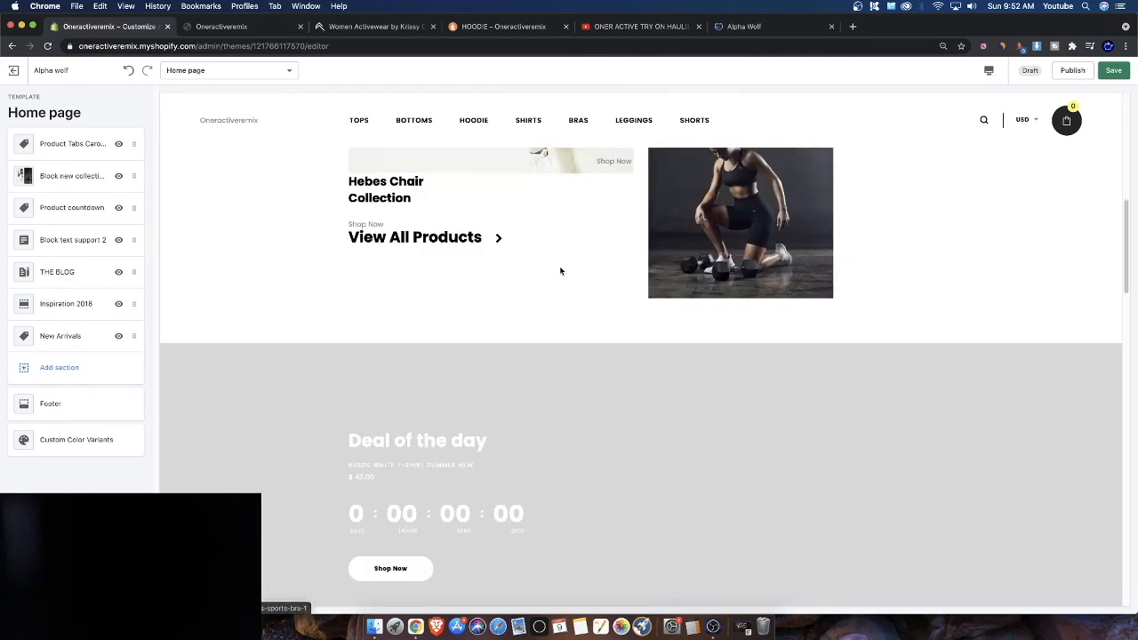
{"action": "scroll", "coordinate": [560, 272], "scroll_direction": "down", "scroll_amount": 10}
{"action": "left_click", "coordinate": [1112, 72]}
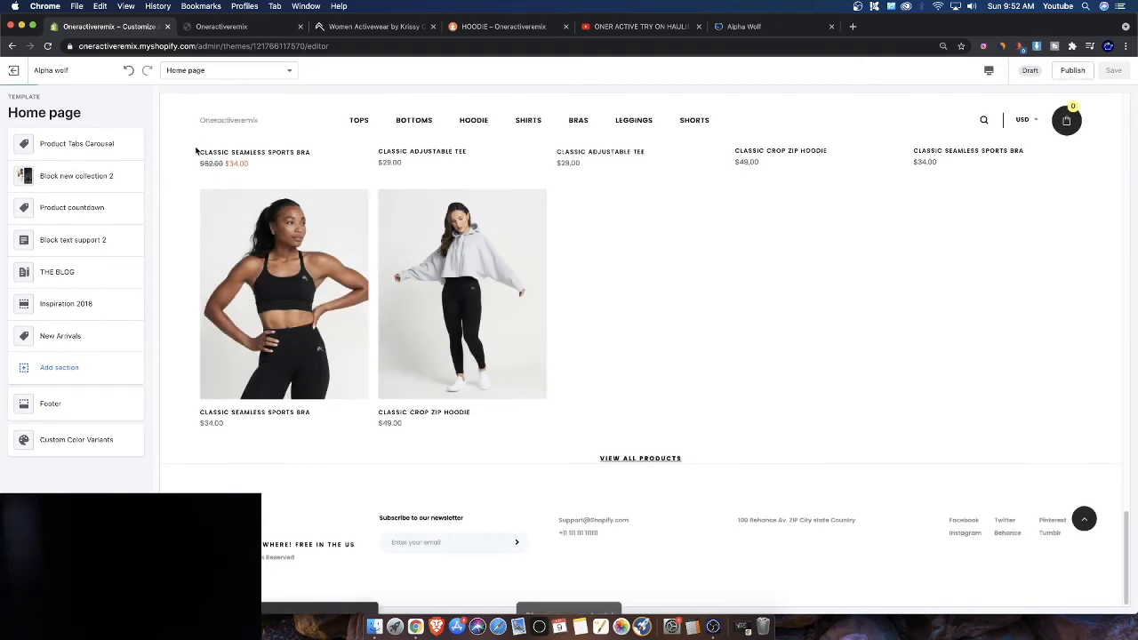
Return to the themes list and publish the Alpha Wolf theme
{"action": "left_click", "coordinate": [14, 71]}
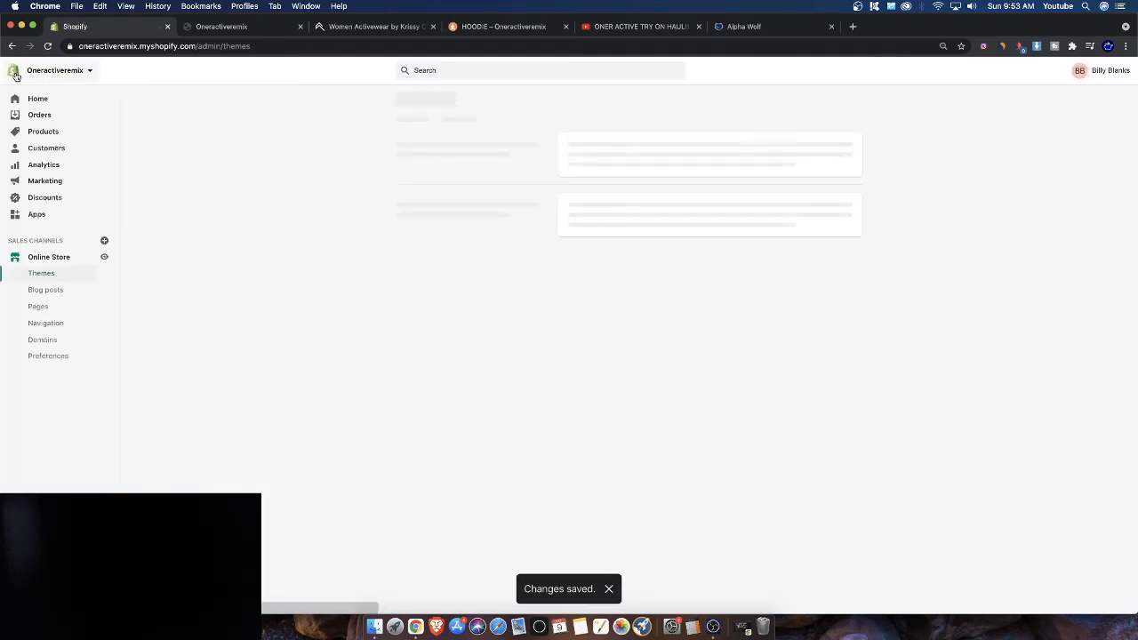
{"action": "scroll", "coordinate": [800, 479], "scroll_direction": "down", "scroll_amount": 5}
{"action": "scroll", "coordinate": [800, 478], "scroll_direction": "down", "scroll_amount": 1}
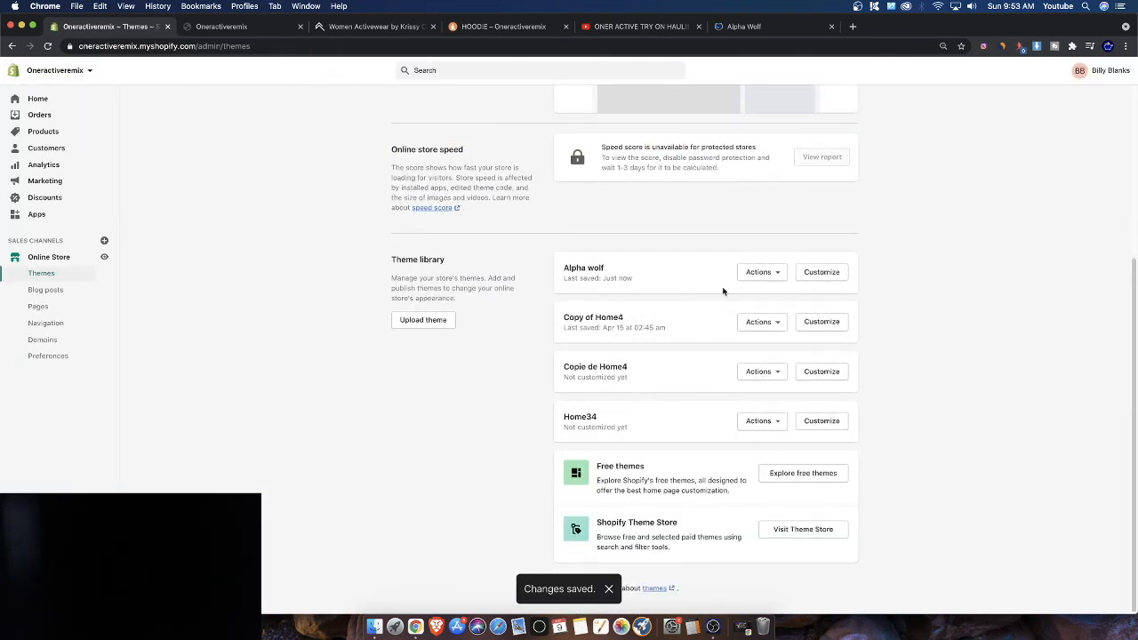
{"action": "left_click", "coordinate": [763, 272]}
{"action": "left_click", "coordinate": [730, 317]}
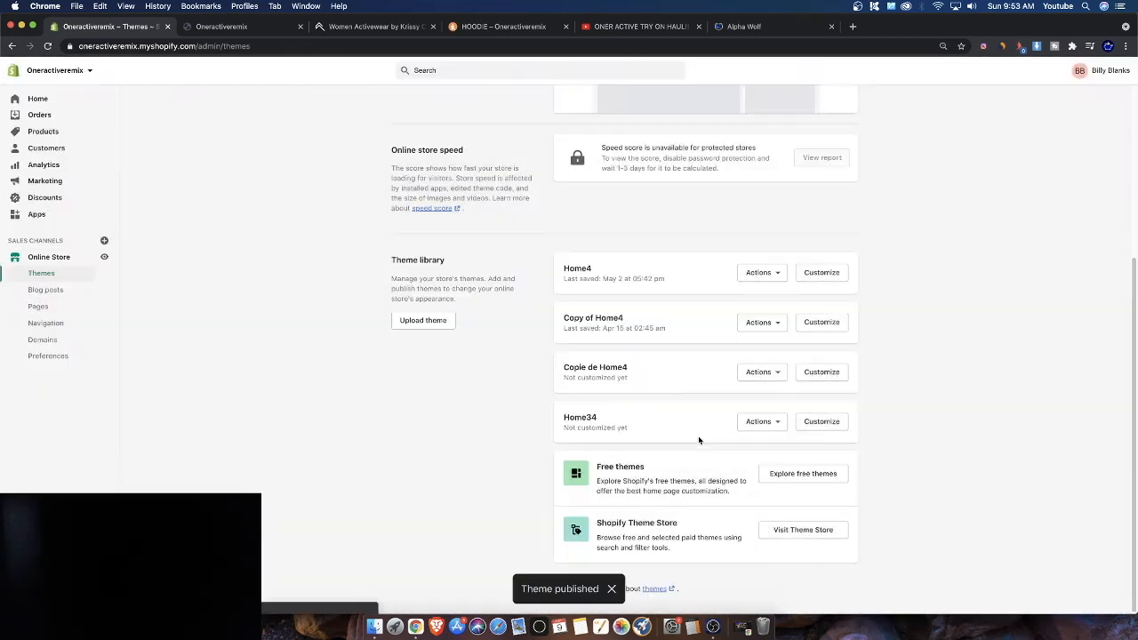
Open a preview of the live store and browse the CLASSIC SEAMLESS SPORTS BRA product page
{"action": "left_click", "coordinate": [762, 215]}
{"action": "left_click", "coordinate": [731, 241]}
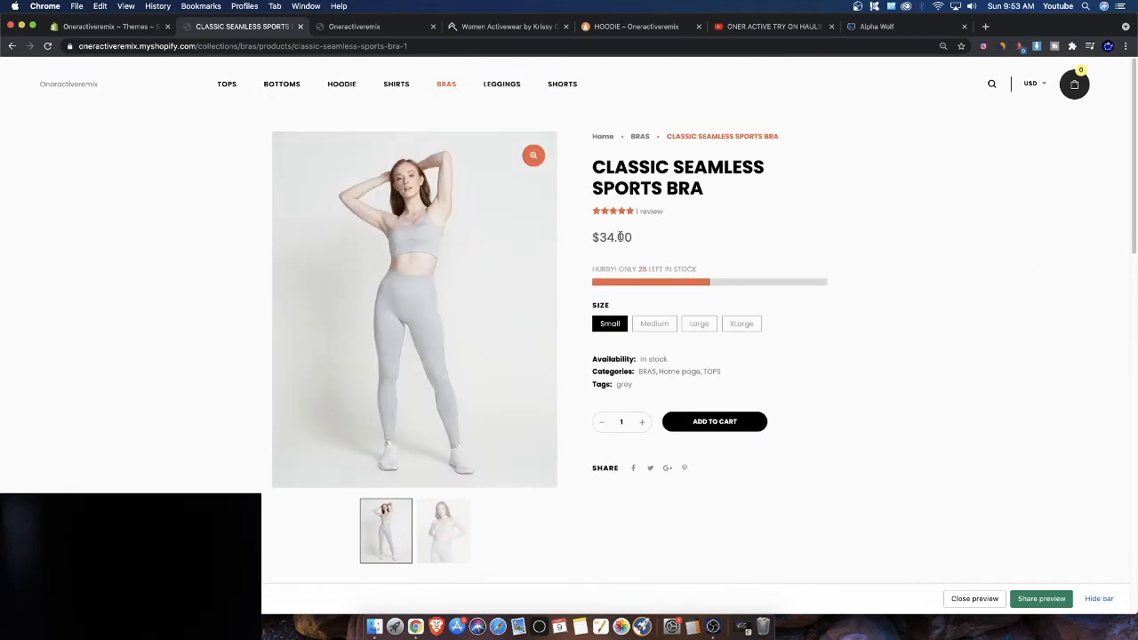
{"action": "scroll", "coordinate": [852, 312], "scroll_direction": "down", "scroll_amount": 3}
{"action": "scroll", "coordinate": [851, 312], "scroll_direction": "up", "scroll_amount": 3}
{"action": "scroll", "coordinate": [666, 288], "scroll_direction": "down", "scroll_amount": 15}
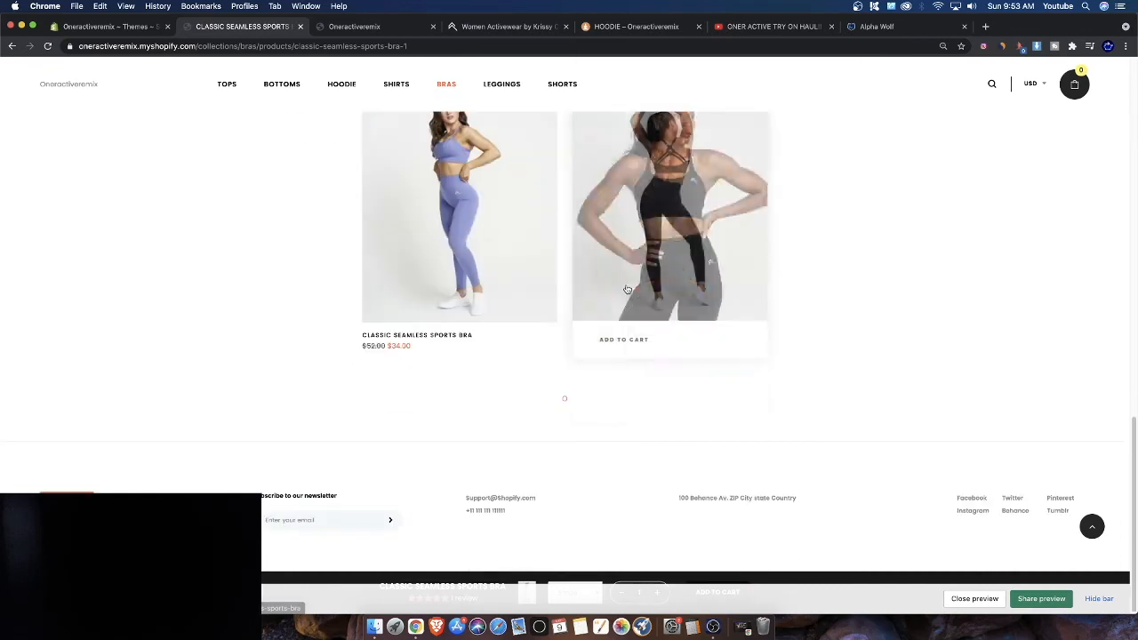
{"action": "scroll", "coordinate": [627, 290], "scroll_direction": "up", "scroll_amount": 1}
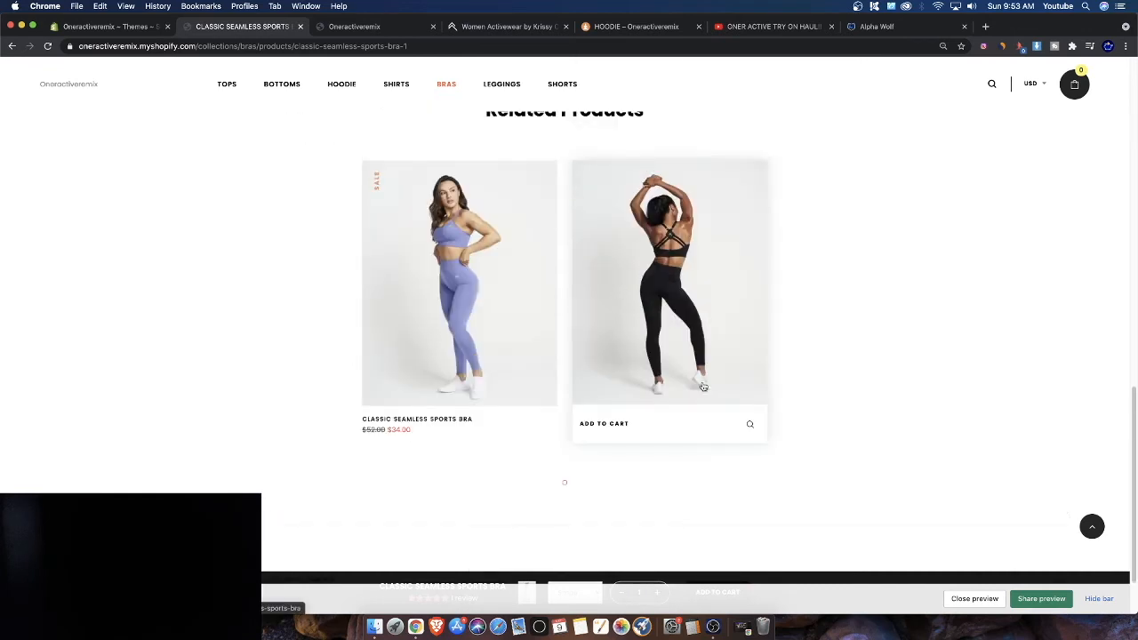
{"action": "left_click", "coordinate": [1092, 601]}
{"action": "scroll", "coordinate": [626, 610], "scroll_direction": "up", "scroll_amount": 6}
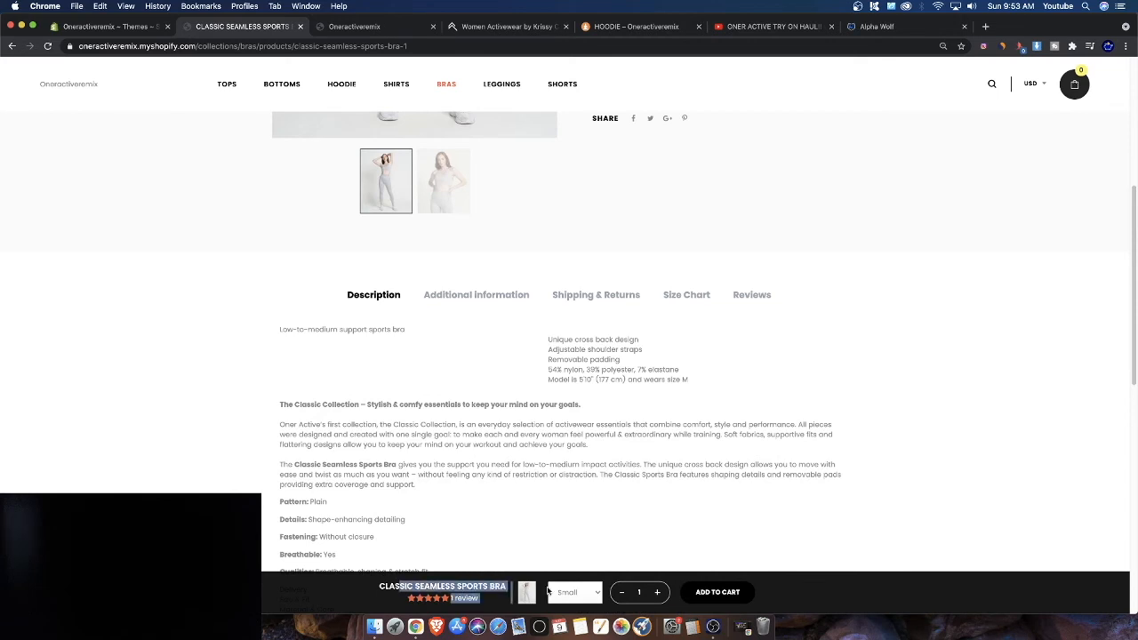
Examine the product's description, Additional information tab and related products
{"action": "left_click", "coordinate": [573, 592]}
{"action": "left_click", "coordinate": [736, 541]}
{"action": "scroll", "coordinate": [593, 561], "scroll_direction": "down", "scroll_amount": 10}
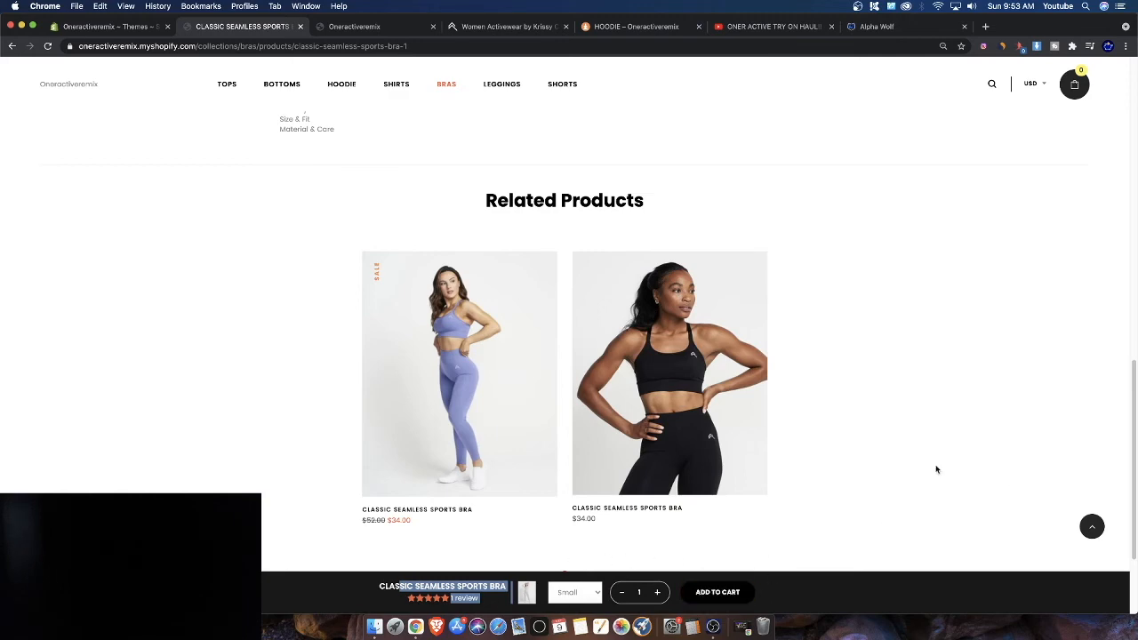
{"action": "scroll", "coordinate": [773, 447], "scroll_direction": "up", "scroll_amount": 10}
{"action": "scroll", "coordinate": [753, 447], "scroll_direction": "down", "scroll_amount": 10}
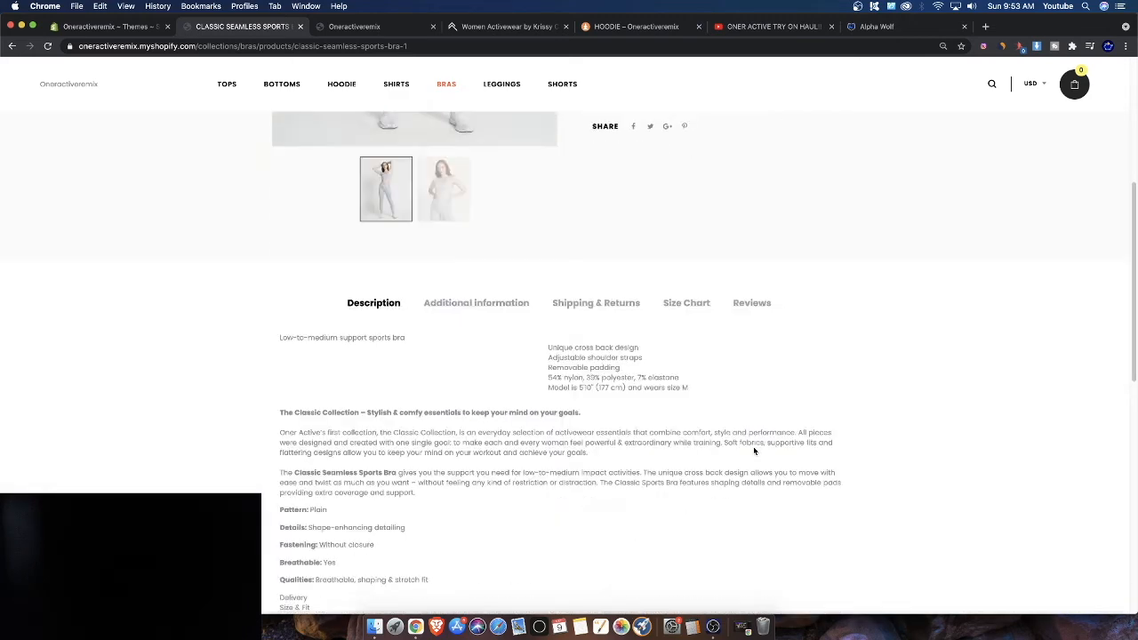
{"action": "left_click_drag", "start_coordinate": [746, 447], "coordinate": [490, 305]}
{"action": "left_click", "coordinate": [475, 303]}
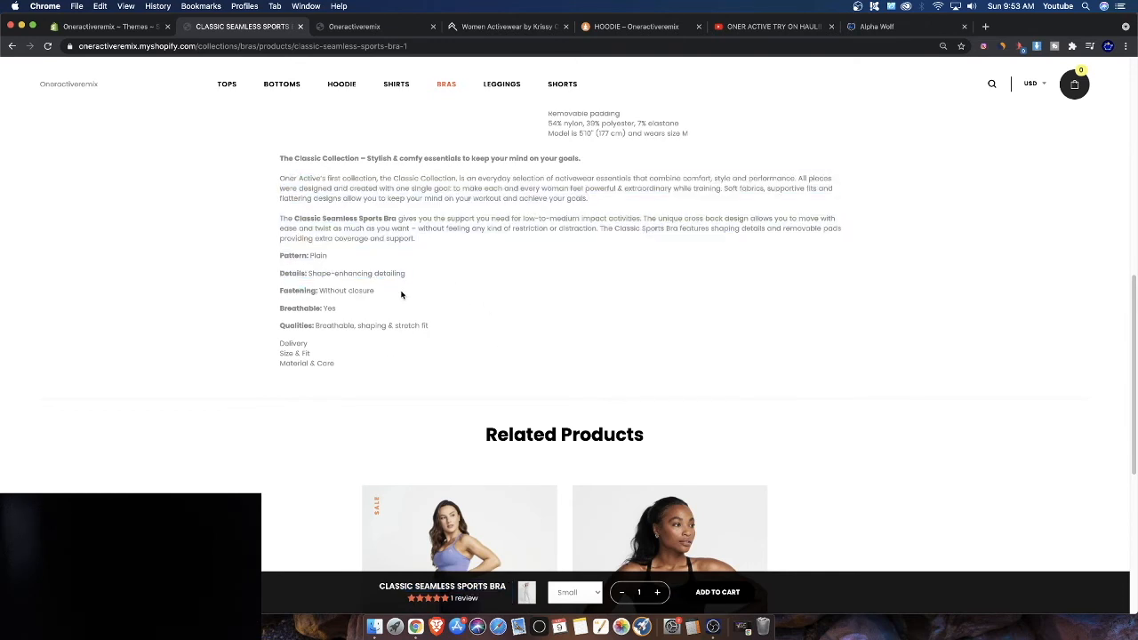
{"action": "scroll", "coordinate": [389, 294], "scroll_direction": "down", "scroll_amount": 3}
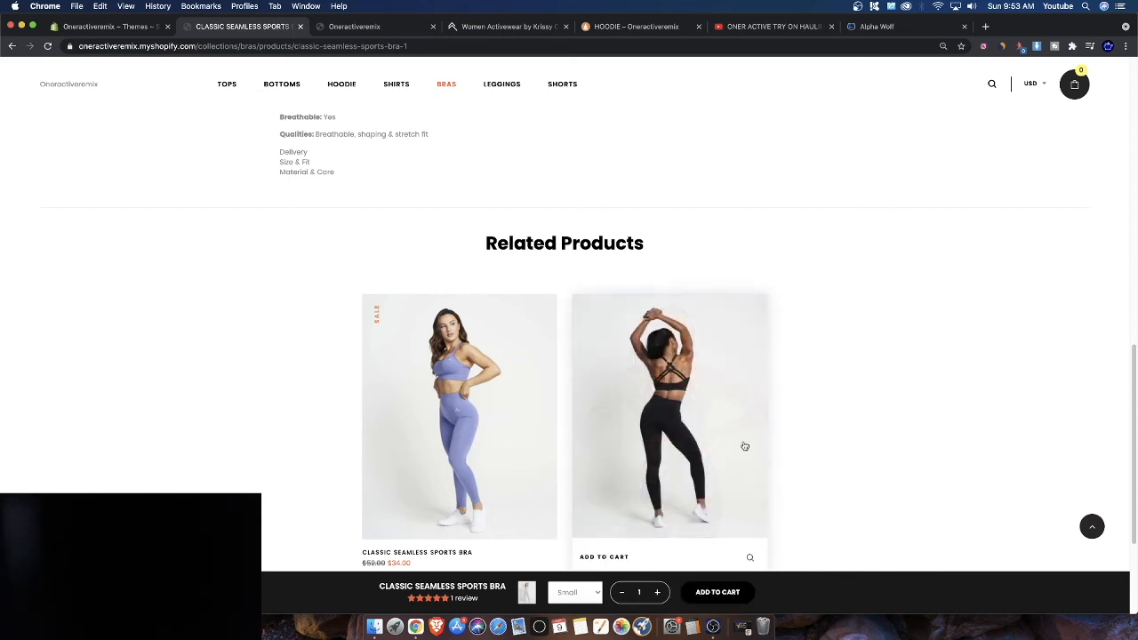
{"action": "scroll", "coordinate": [655, 403], "scroll_direction": "down", "scroll_amount": 1}
Open a related sports bra and browse its images, Shipping & Returns and Size Chart tabs
{"action": "left_click", "coordinate": [656, 404]}
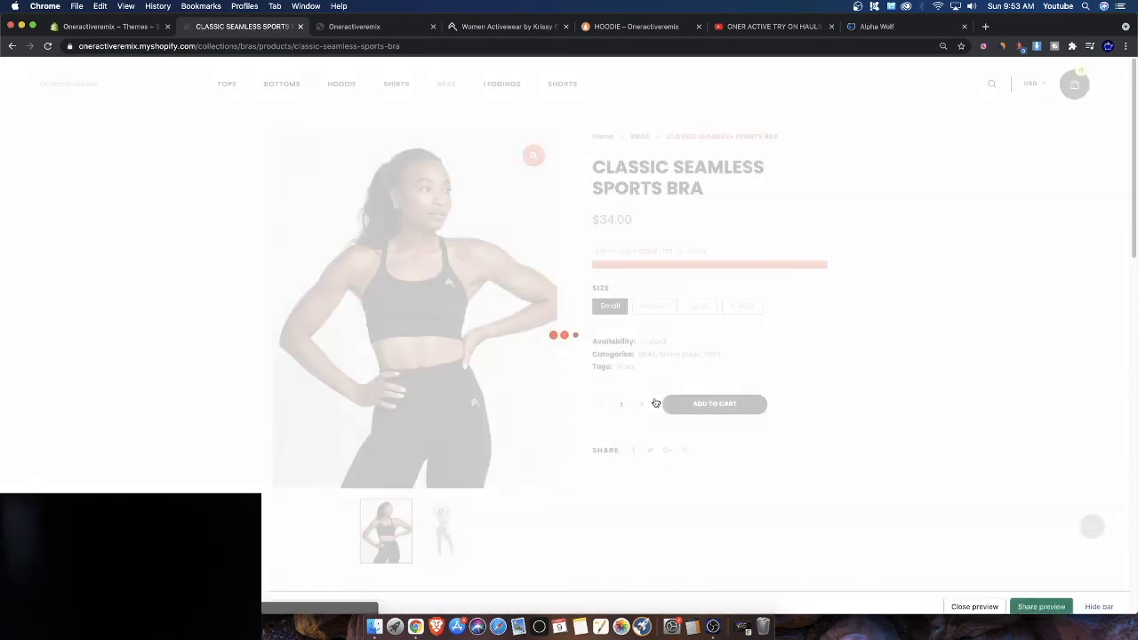
{"action": "scroll", "coordinate": [608, 399], "scroll_direction": "down", "scroll_amount": 2}
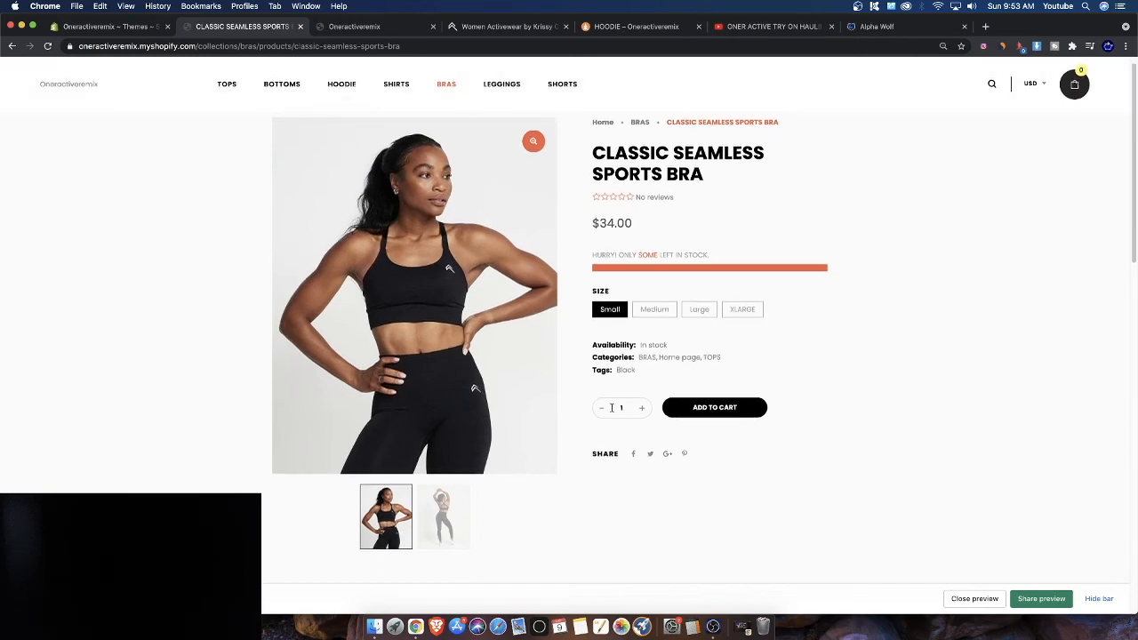
{"action": "left_click", "coordinate": [432, 489]}
{"action": "left_click", "coordinate": [398, 489]}
{"action": "scroll", "coordinate": [625, 343], "scroll_direction": "down", "scroll_amount": 5}
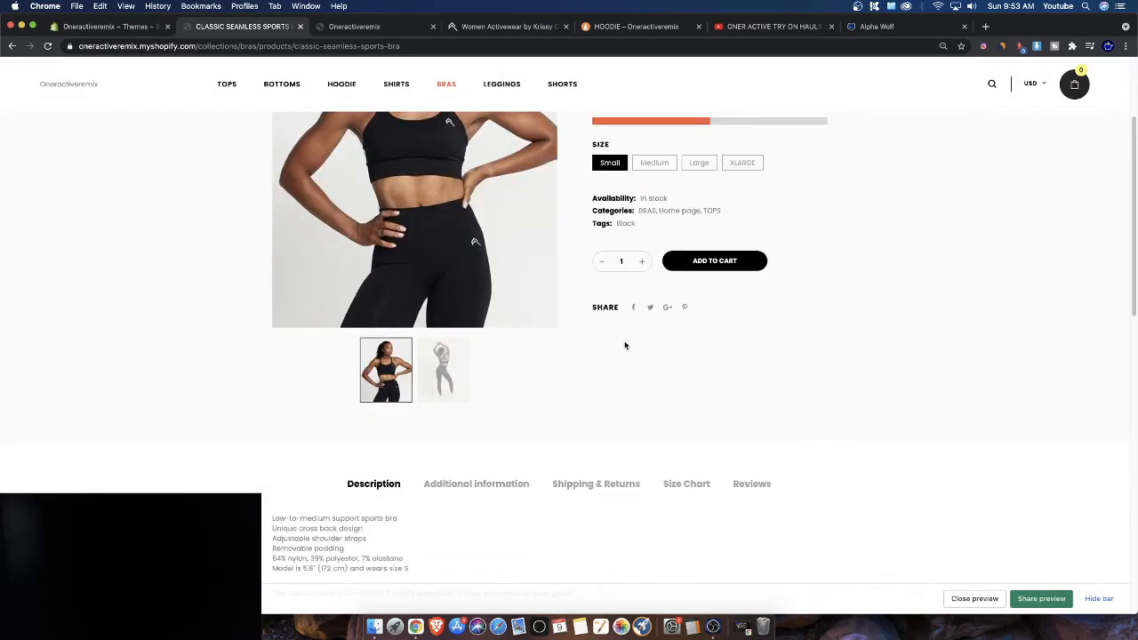
{"action": "left_click", "coordinate": [467, 306]}
{"action": "left_click", "coordinate": [600, 312]}
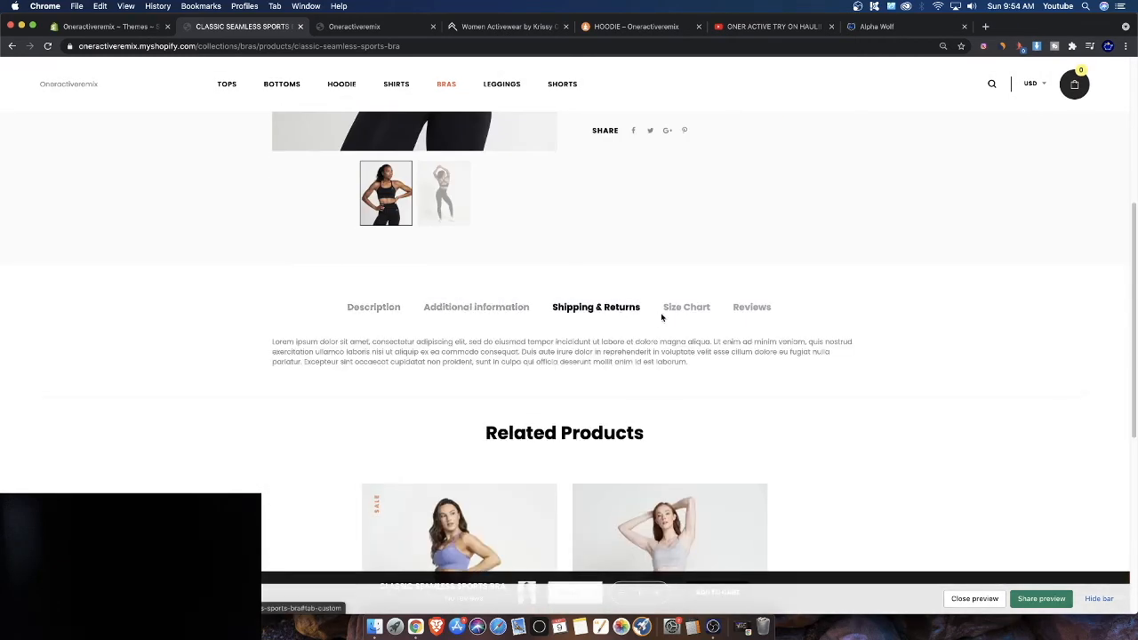
{"action": "left_click", "coordinate": [684, 311]}
{"action": "scroll", "coordinate": [683, 316], "scroll_direction": "down", "scroll_amount": 3}
{"action": "left_click", "coordinate": [1099, 598]}
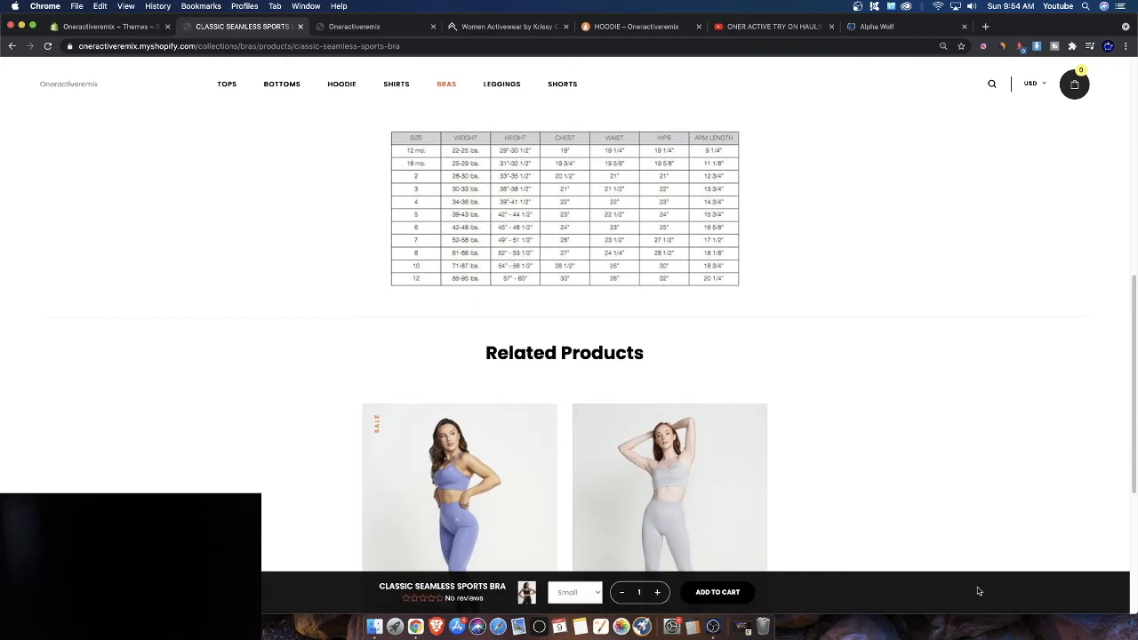
Add the sports bra in Small to the cart, proceed to checkout, and go back to the product page
{"action": "left_click", "coordinate": [714, 594]}
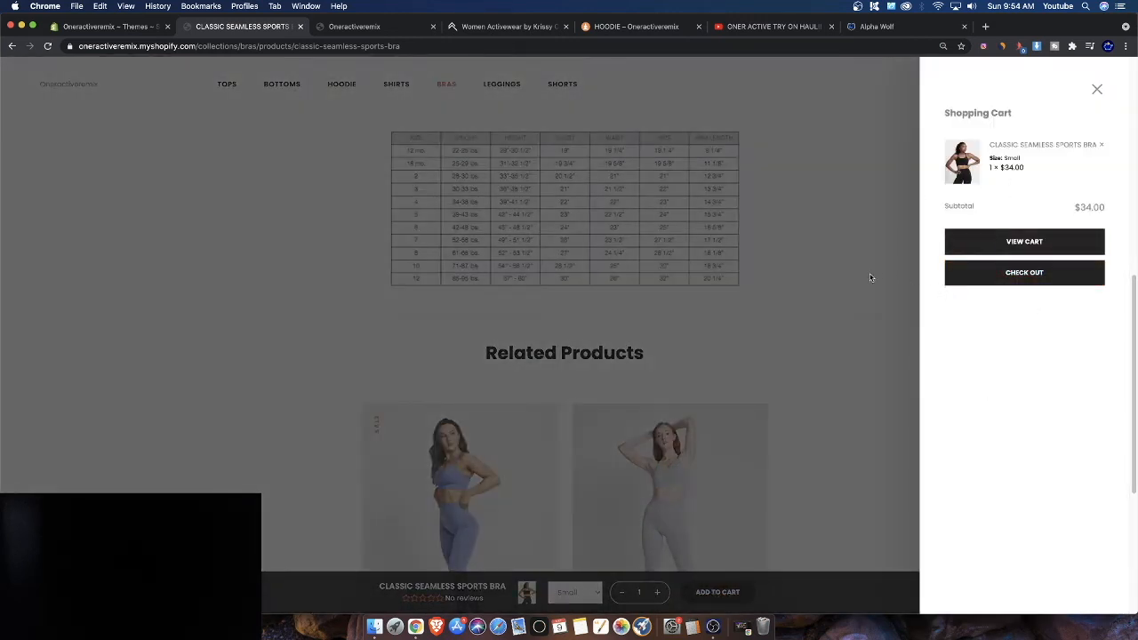
{"action": "left_click", "coordinate": [1014, 278]}
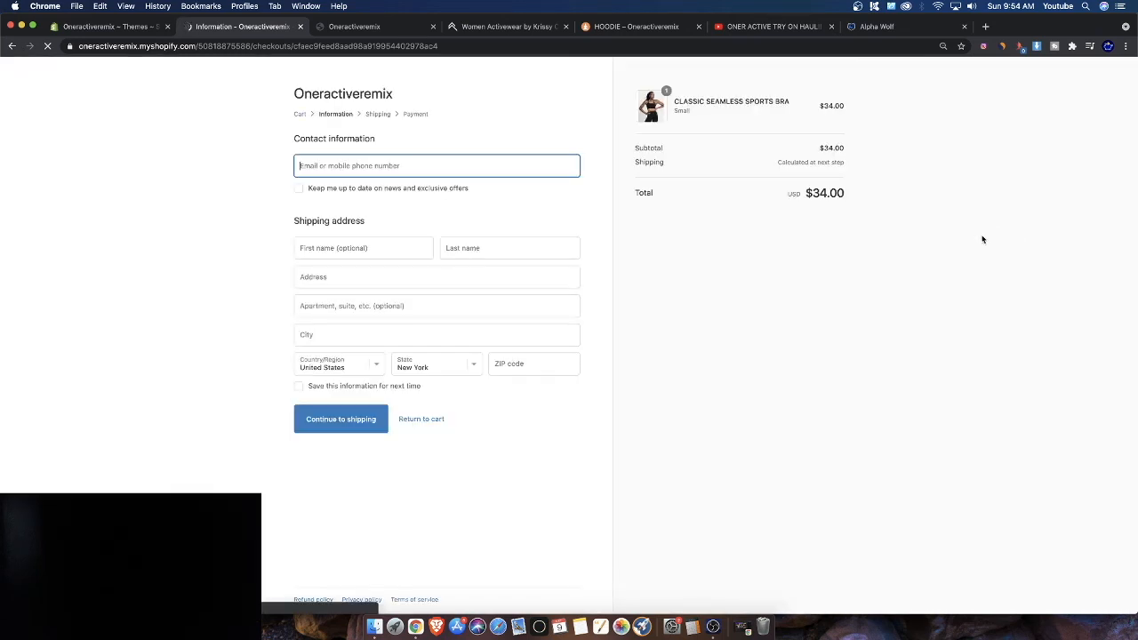
{"action": "left_click", "coordinate": [12, 46]}
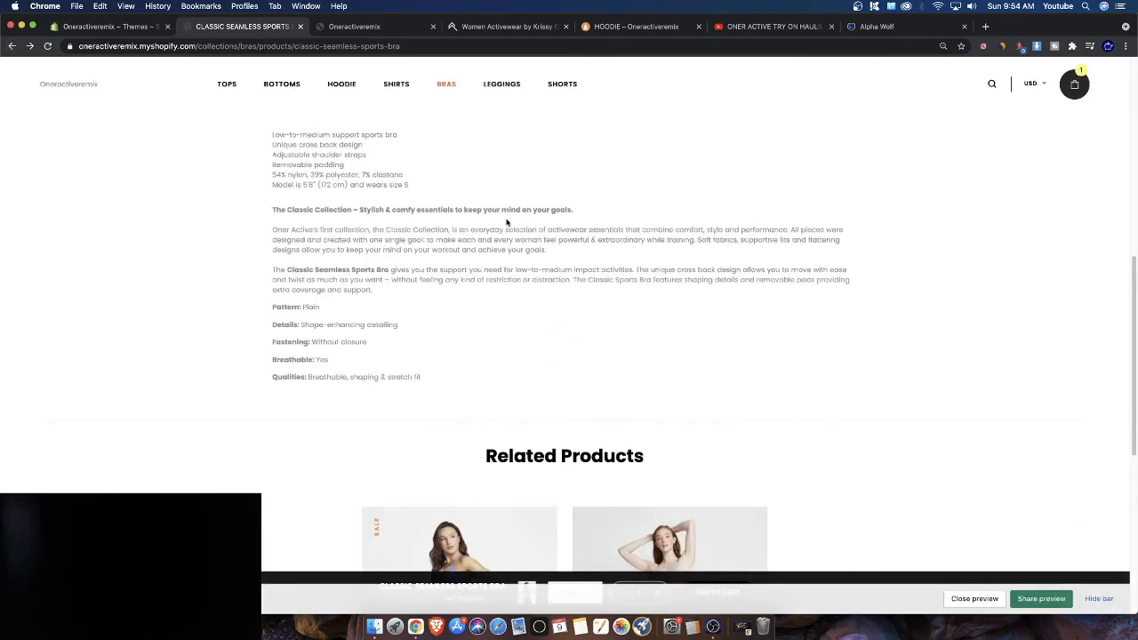
Open the shopping cart drawer to review its contents, then close it
{"action": "scroll", "coordinate": [384, 210], "scroll_direction": "down", "scroll_amount": 4}
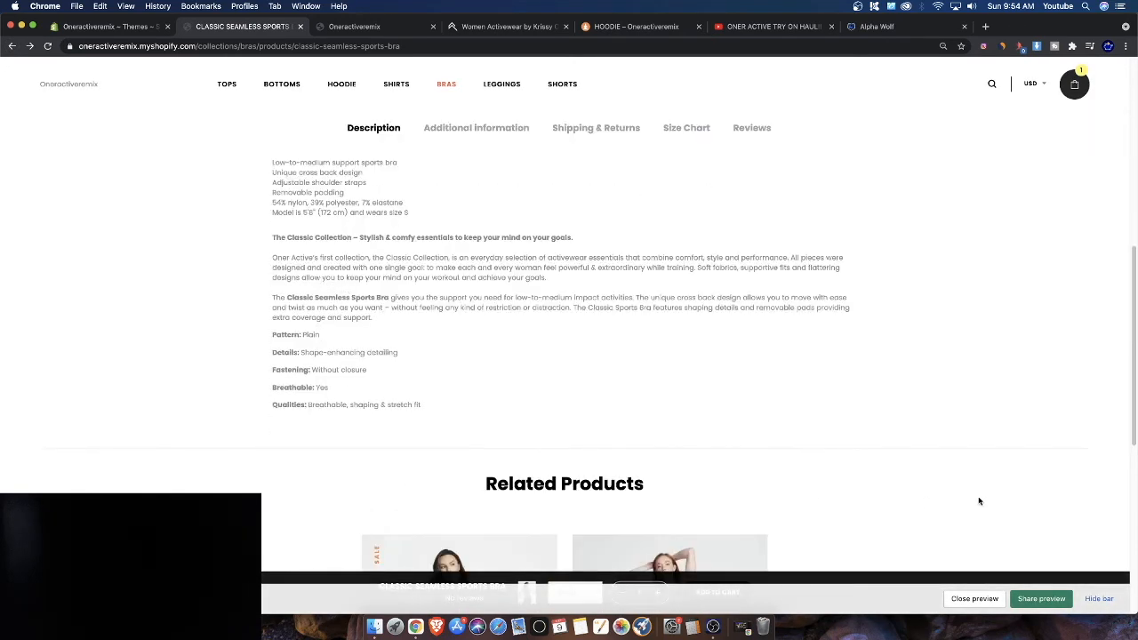
{"action": "left_click", "coordinate": [1098, 602]}
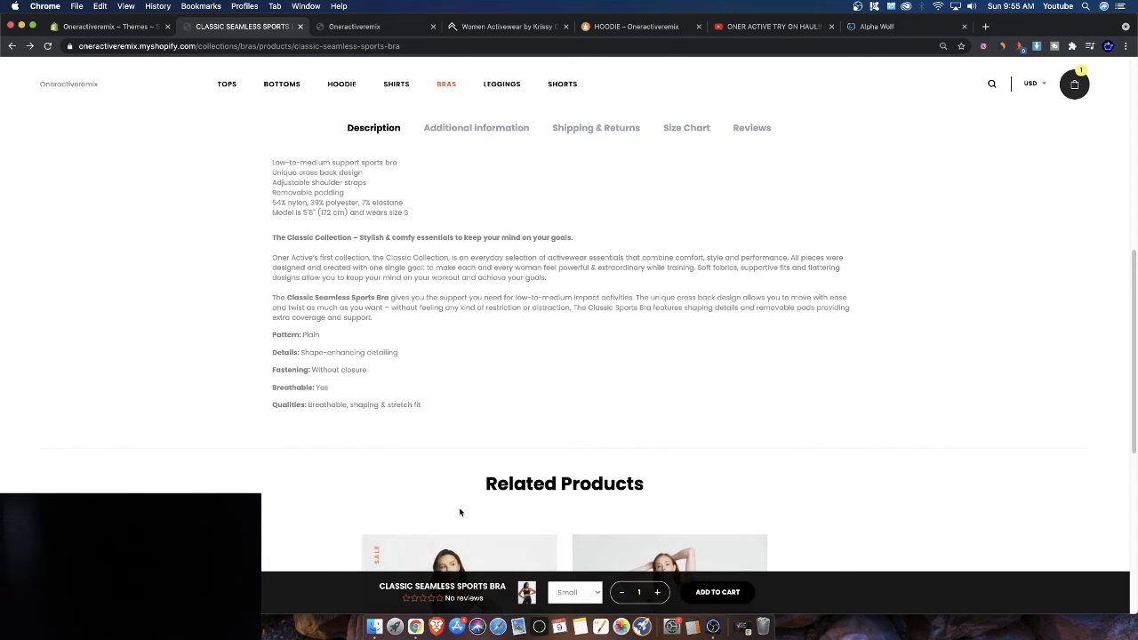
{"action": "scroll", "coordinate": [460, 512], "scroll_direction": "up", "scroll_amount": 3}
{"action": "left_click", "coordinate": [1074, 83]}
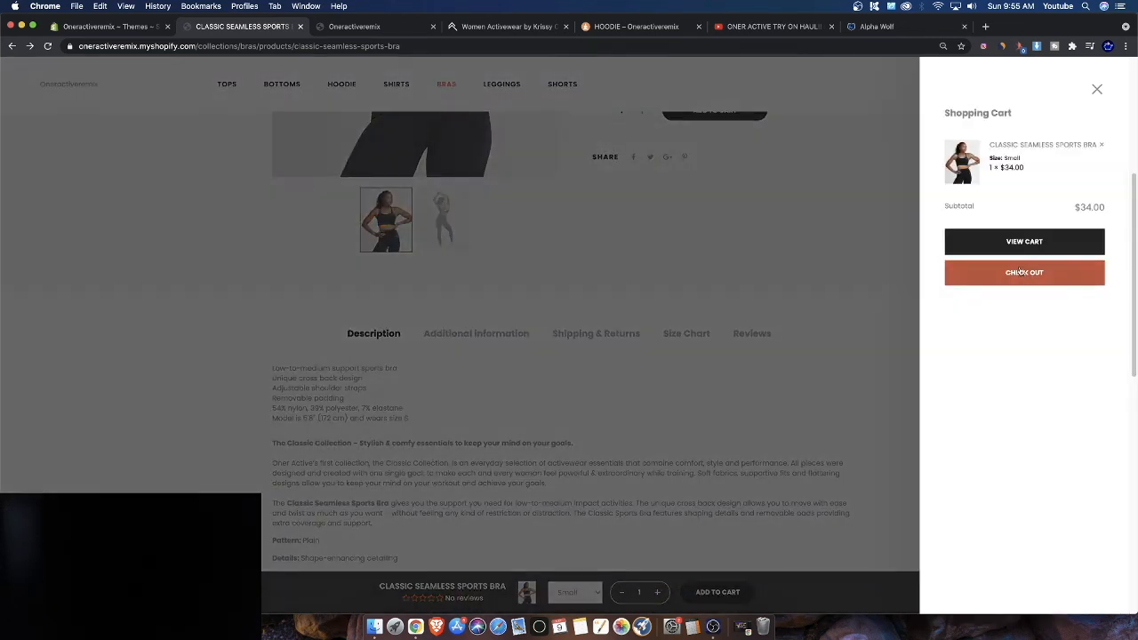
{"action": "left_click", "coordinate": [752, 287]}
{"action": "scroll", "coordinate": [657, 302], "scroll_direction": "up", "scroll_amount": 5}
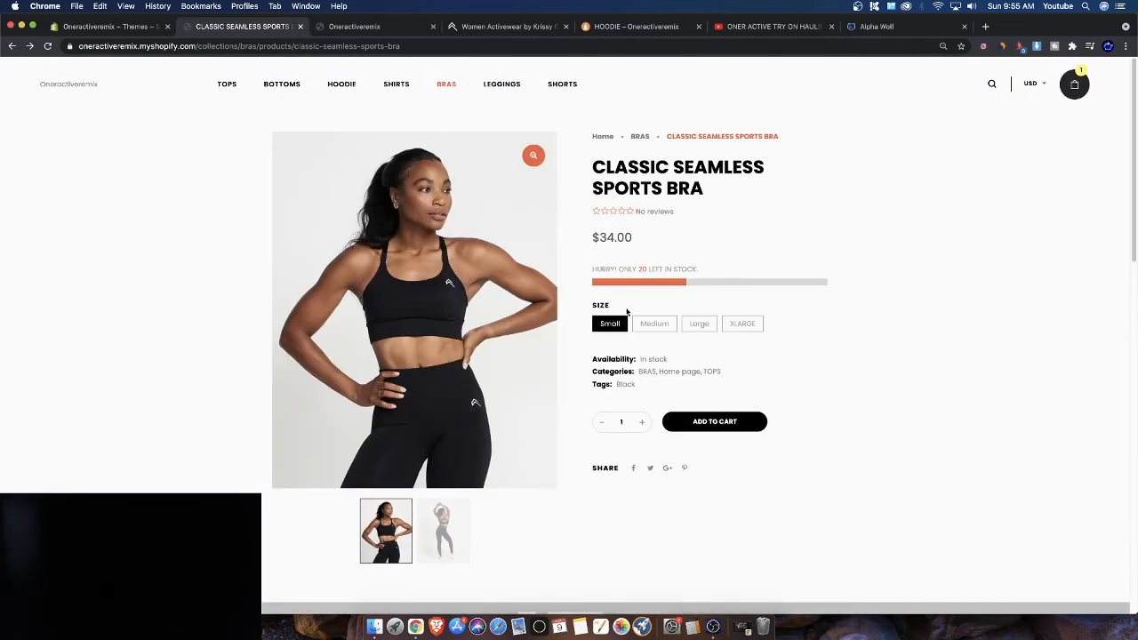
Return to the store's home page from the product page and scroll through its sections
{"action": "left_click_drag", "start_coordinate": [591, 269], "coordinate": [729, 275]}
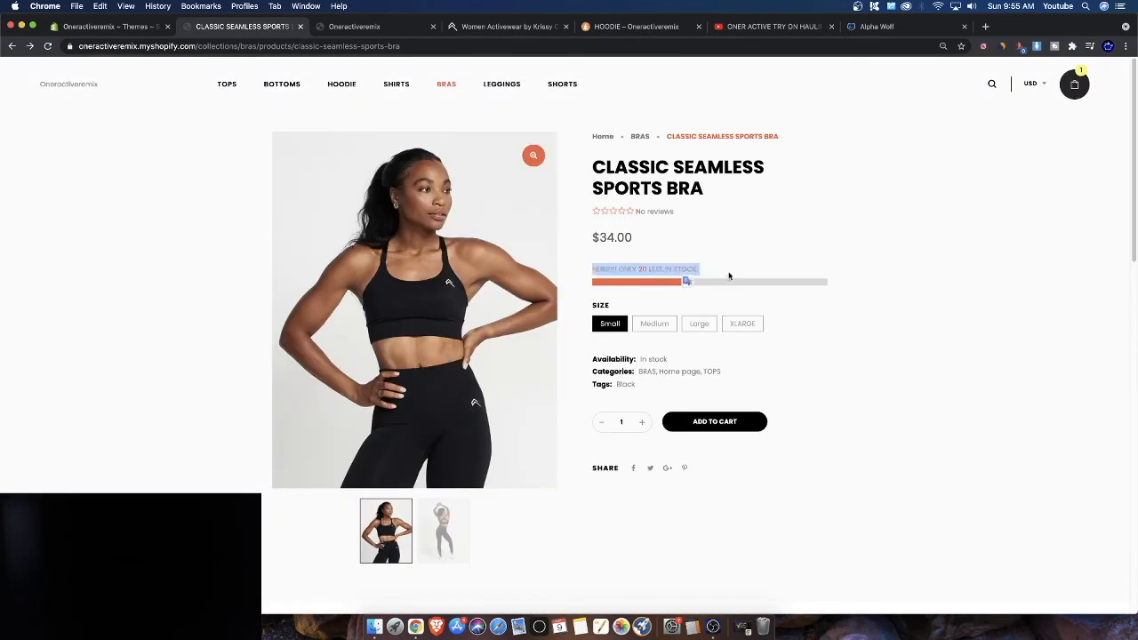
{"action": "left_click", "coordinate": [629, 270]}
{"action": "left_click_drag", "start_coordinate": [599, 270], "coordinate": [713, 282]}
{"action": "left_click", "coordinate": [668, 273]}
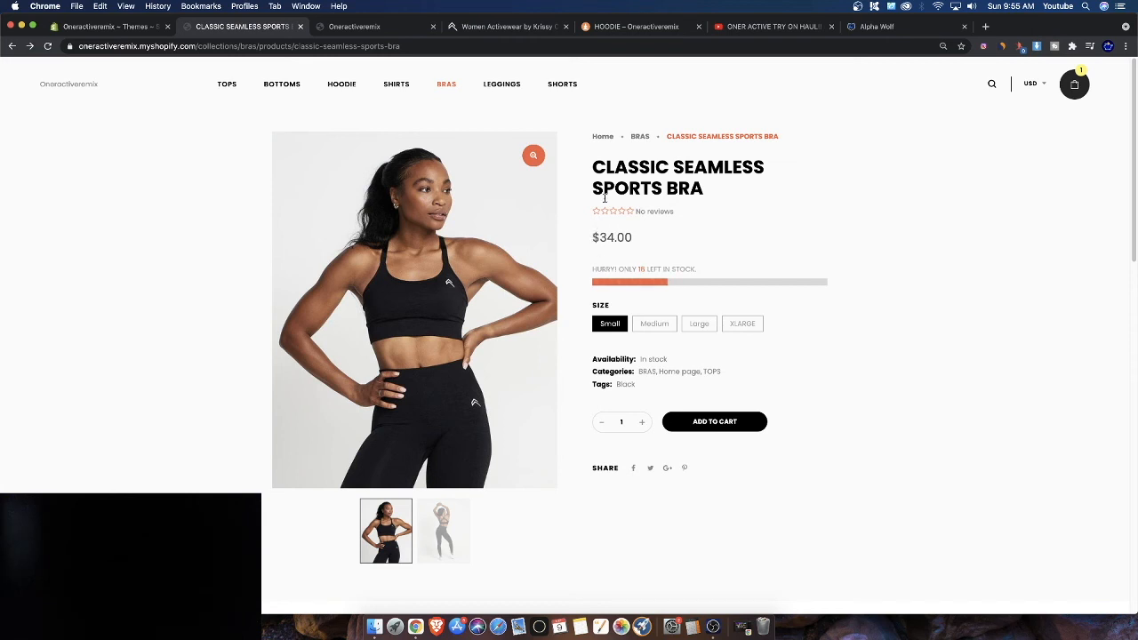
{"action": "left_click", "coordinate": [604, 136]}
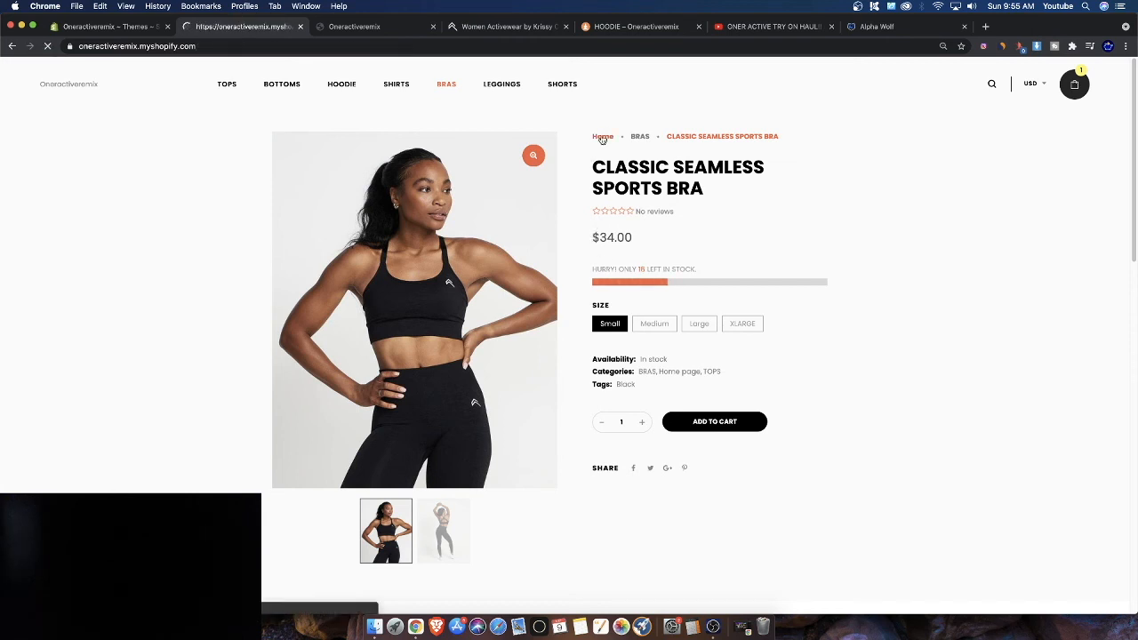
{"action": "scroll", "coordinate": [793, 429], "scroll_direction": "down", "scroll_amount": 3}
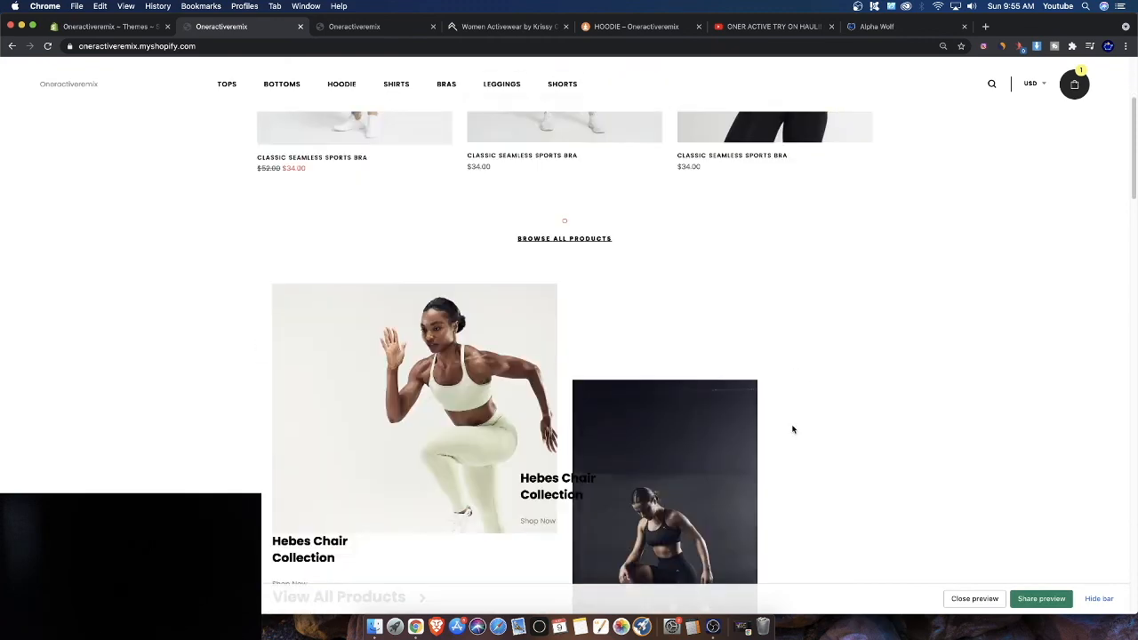
{"action": "scroll", "coordinate": [546, 516], "scroll_direction": "up", "scroll_amount": 3}
{"action": "scroll", "coordinate": [516, 516], "scroll_direction": "down", "scroll_amount": 8}
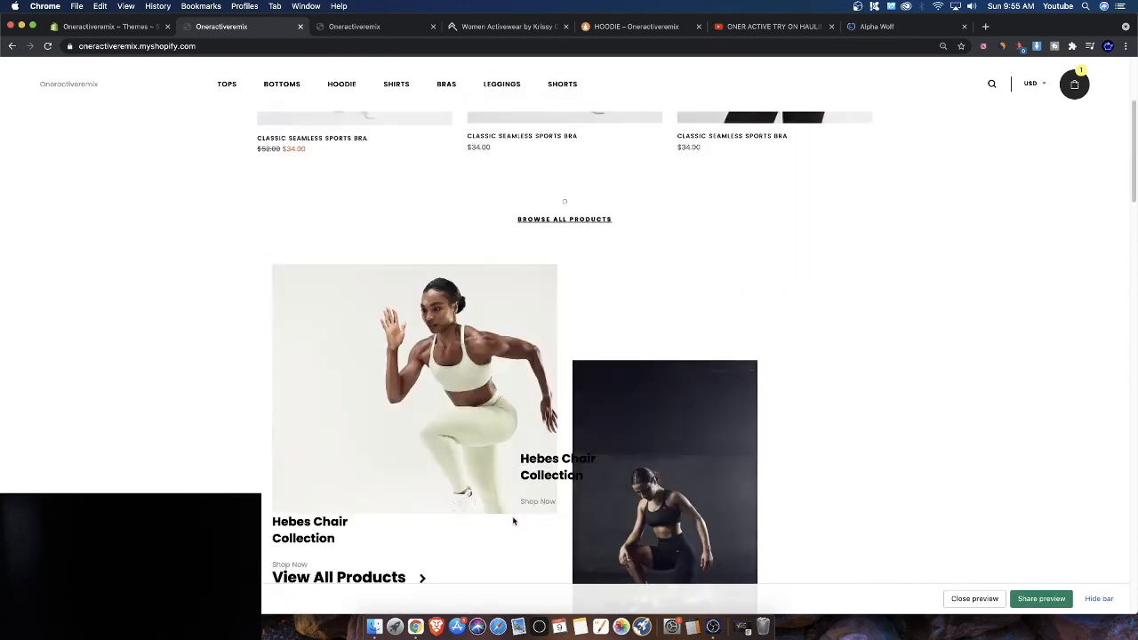
{"action": "scroll", "coordinate": [513, 521], "scroll_direction": "down", "scroll_amount": 15}
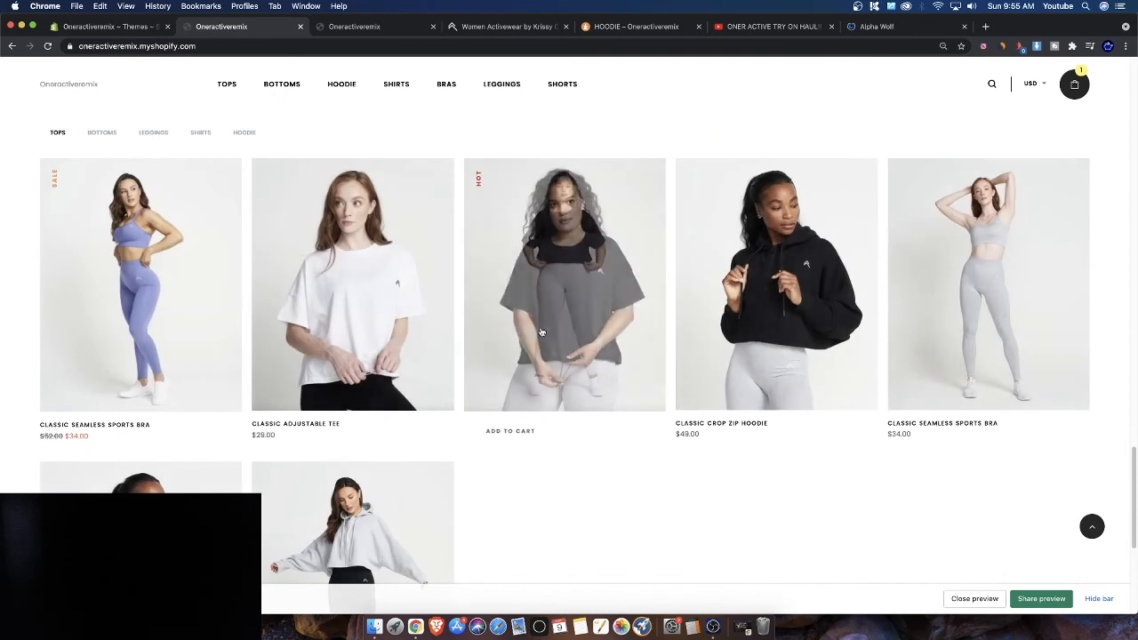
Open the Alpha Wolf theme editor and move the New Arrivals section to the top of the home page
{"action": "left_click", "coordinate": [106, 31]}
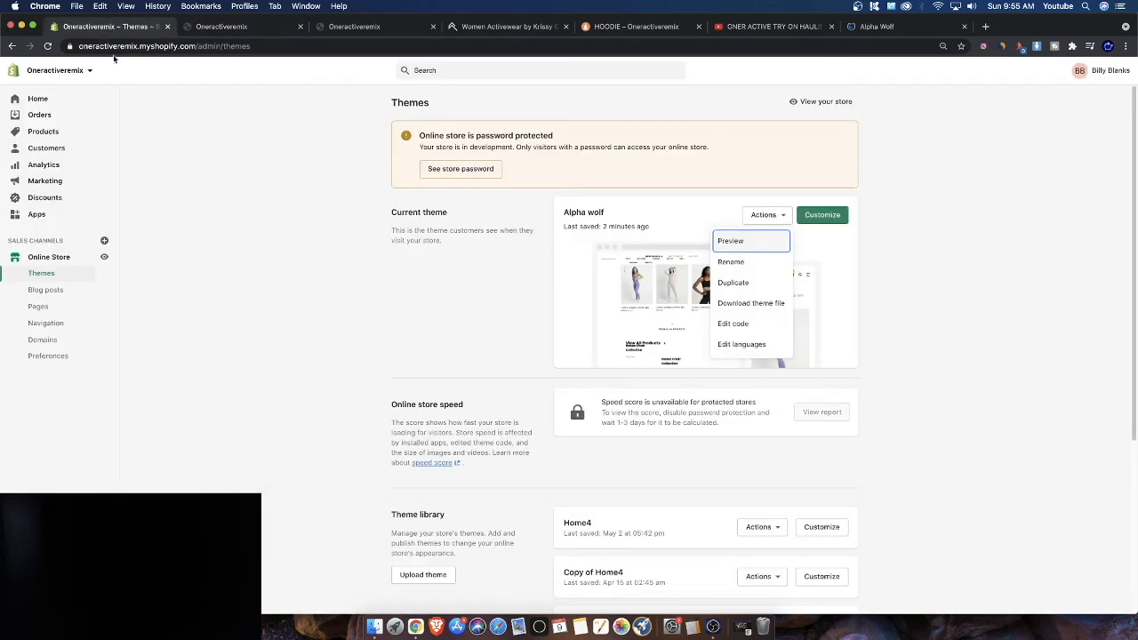
{"action": "left_click", "coordinate": [815, 215]}
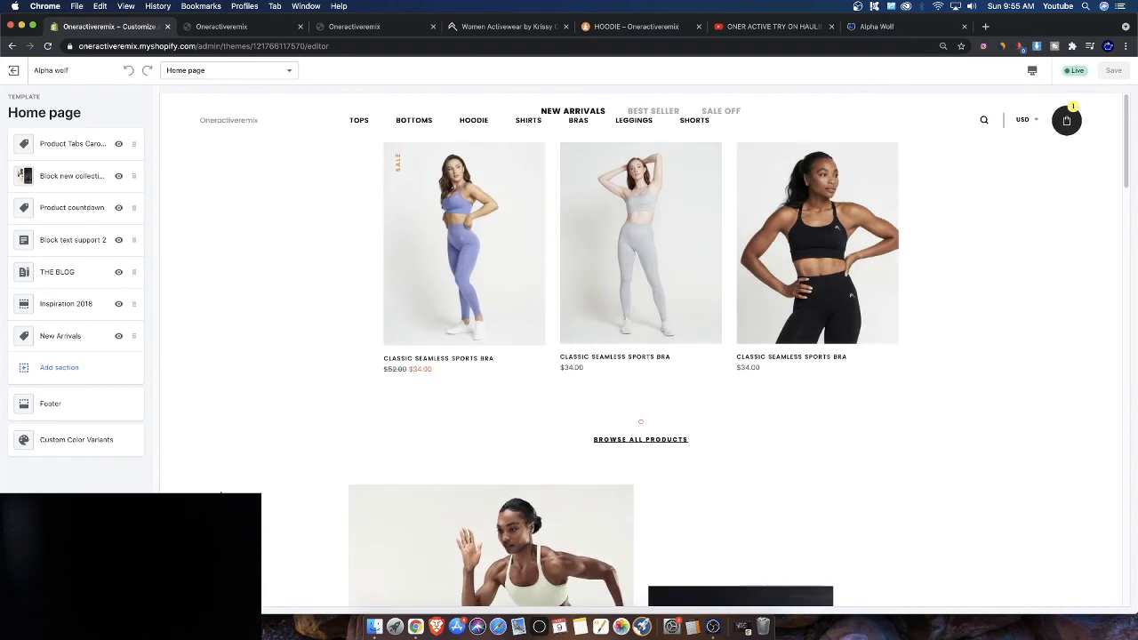
{"action": "scroll", "coordinate": [302, 447], "scroll_direction": "down", "scroll_amount": 6}
{"action": "scroll", "coordinate": [302, 447], "scroll_direction": "down", "scroll_amount": 15}
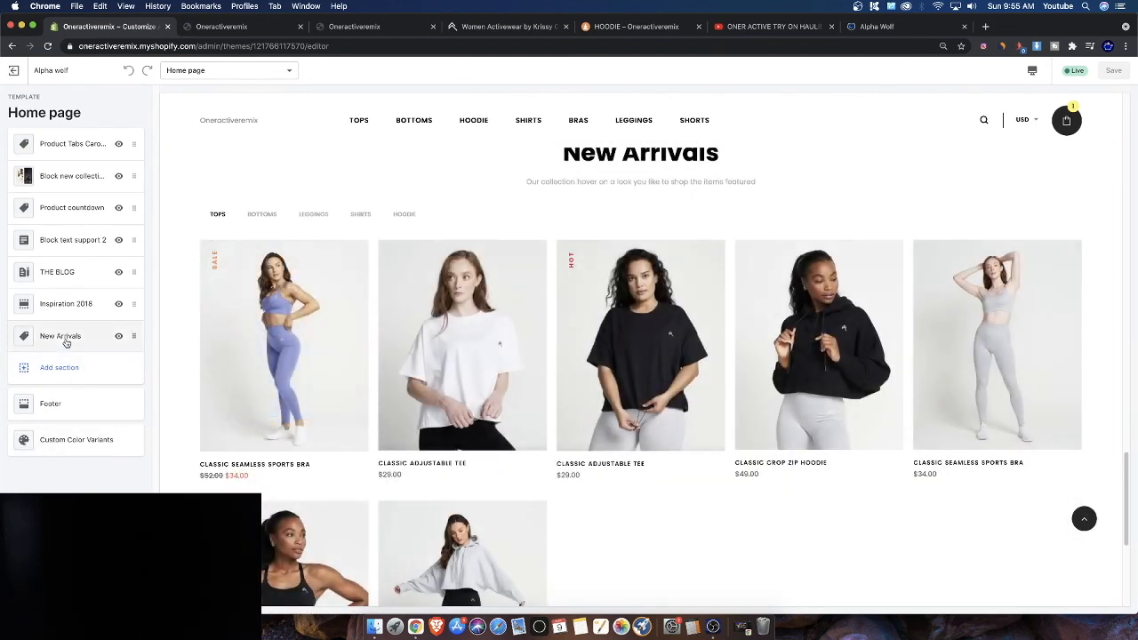
{"action": "left_click_drag", "start_coordinate": [133, 336], "coordinate": [133, 143]}
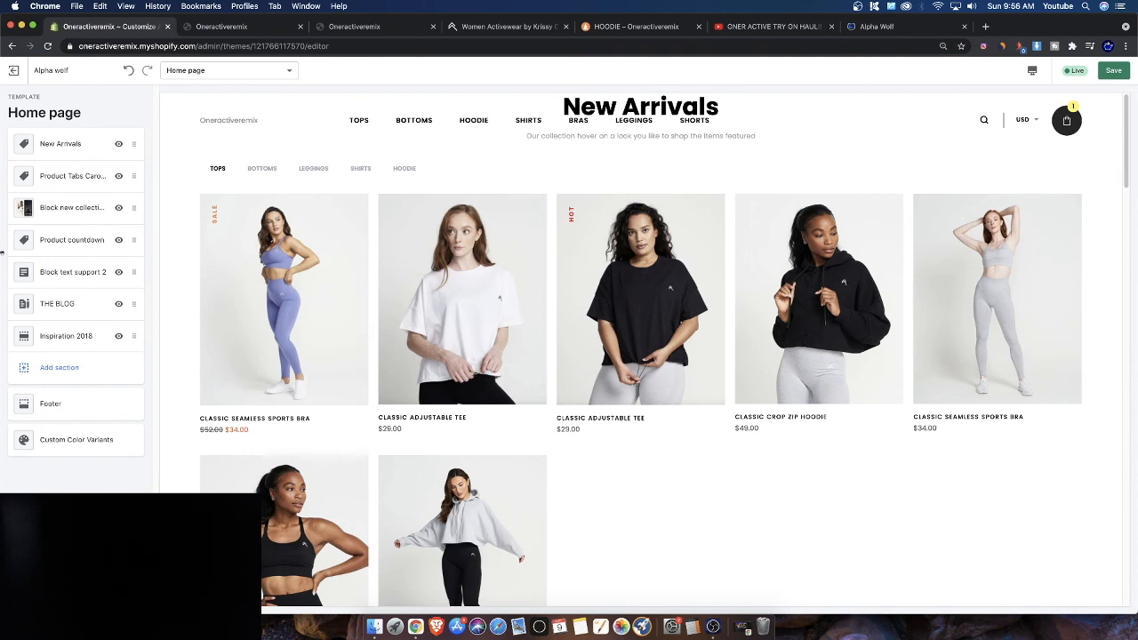
Set the New Arrivals section's margin to 0 0 90px 0
{"action": "left_click", "coordinate": [71, 144]}
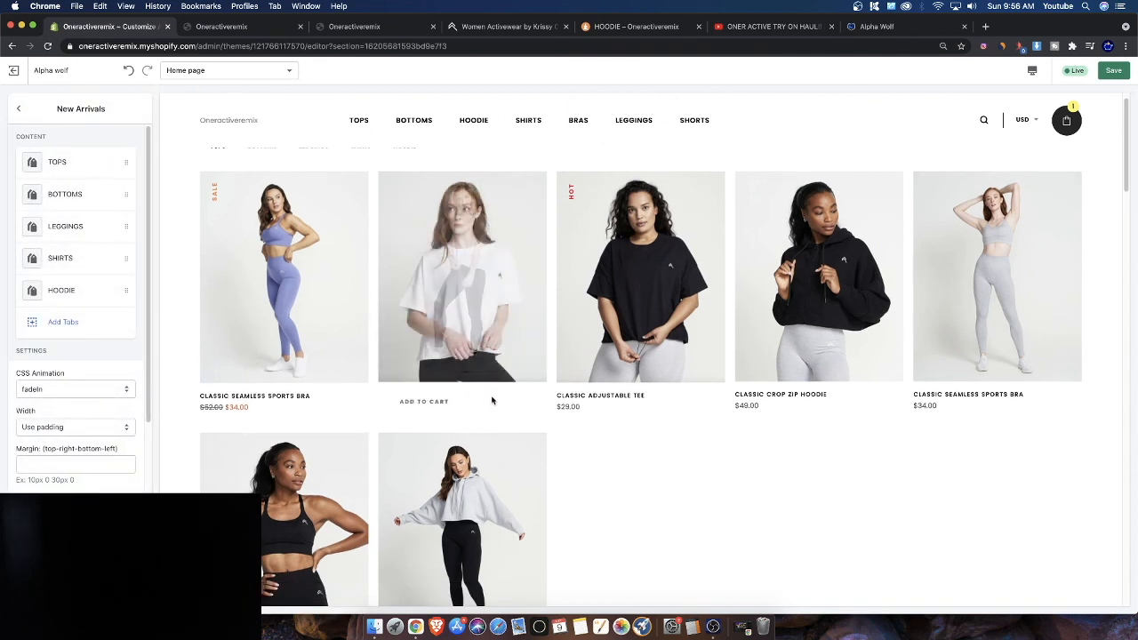
{"action": "scroll", "coordinate": [105, 486], "scroll_direction": "down", "scroll_amount": 2}
{"action": "left_click", "coordinate": [28, 401]}
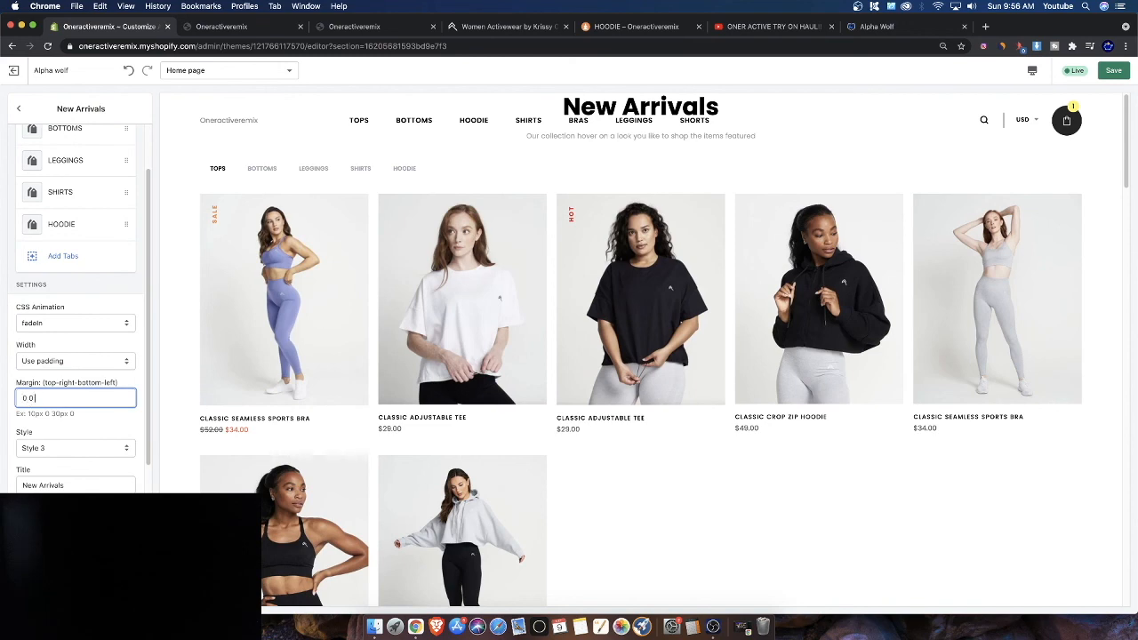
{"action": "key", "text": "BackSpace"}
{"action": "left_click", "coordinate": [35, 398]}
{"action": "type", "text": "90"}
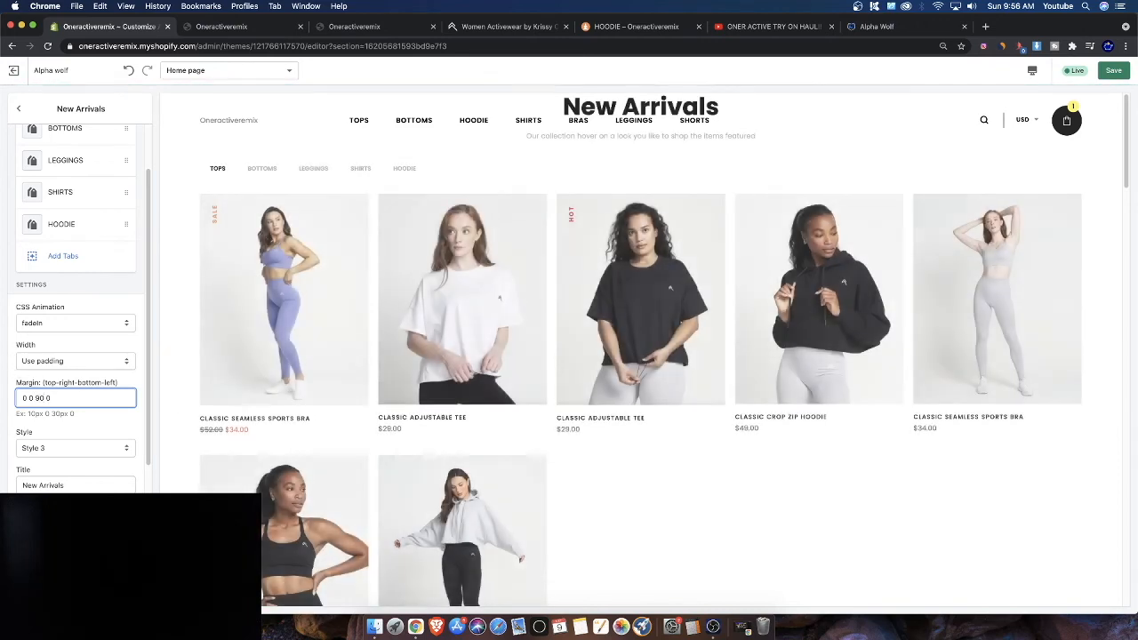
{"action": "type", "text": "px"}
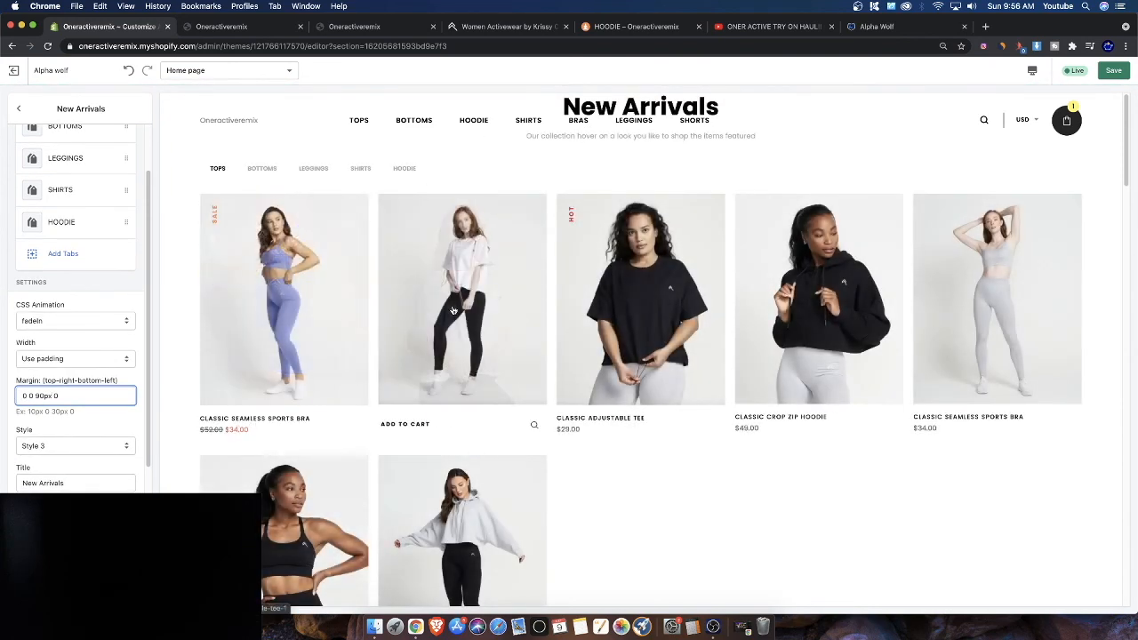
Set the New Arrivals section's margin to 150px 0 0 0
{"action": "scroll", "coordinate": [50, 397], "scroll_direction": "down", "scroll_amount": 1}
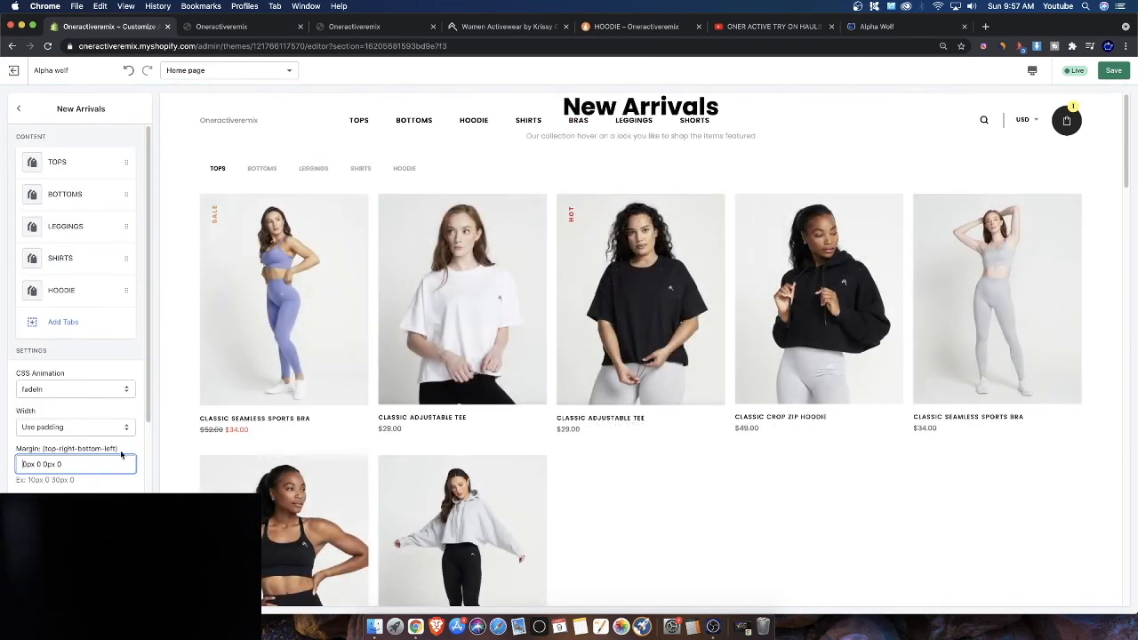
{"action": "left_click_drag", "start_coordinate": [24, 464], "coordinate": [102, 465]}
{"action": "left_click", "coordinate": [35, 455]}
{"action": "key", "text": "super+a"}
{"action": "key", "text": "BackSpace"}
{"action": "type", "text": "0 0"}
{"action": "left_click_drag", "start_coordinate": [12, 451], "coordinate": [111, 469]}
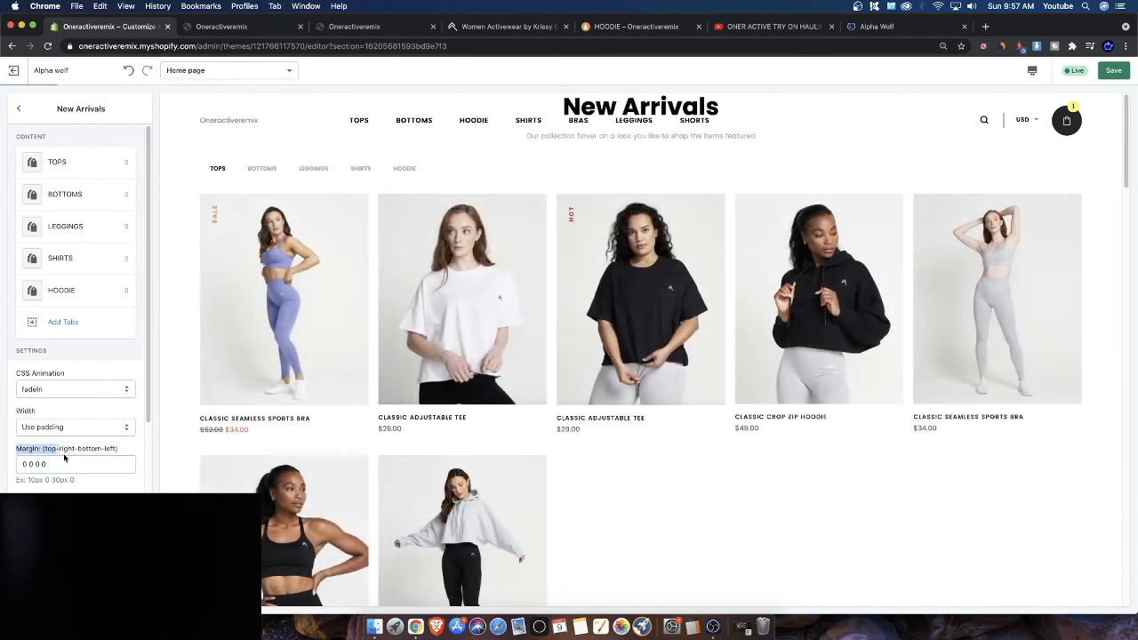
{"action": "left_click", "coordinate": [21, 463]}
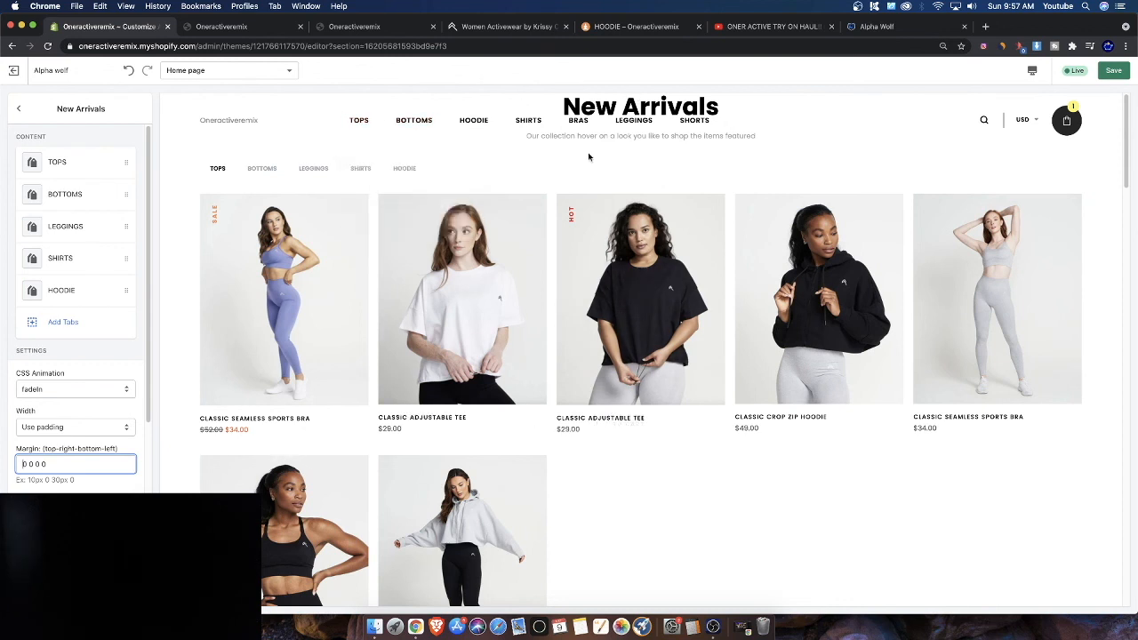
{"action": "type", "text": "150px"}
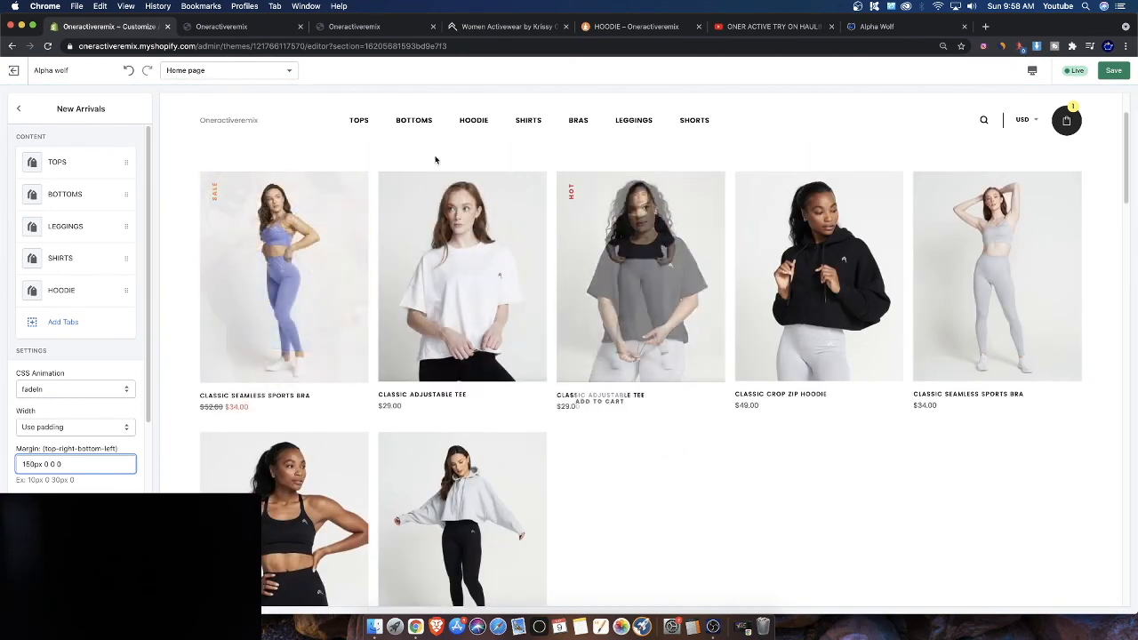
Remove the Product Tabs Carousel section from the home page
{"action": "scroll", "coordinate": [34, 238], "scroll_direction": "down", "scroll_amount": 4}
{"action": "left_click", "coordinate": [25, 110]}
{"action": "scroll", "coordinate": [787, 427], "scroll_direction": "down", "scroll_amount": 5}
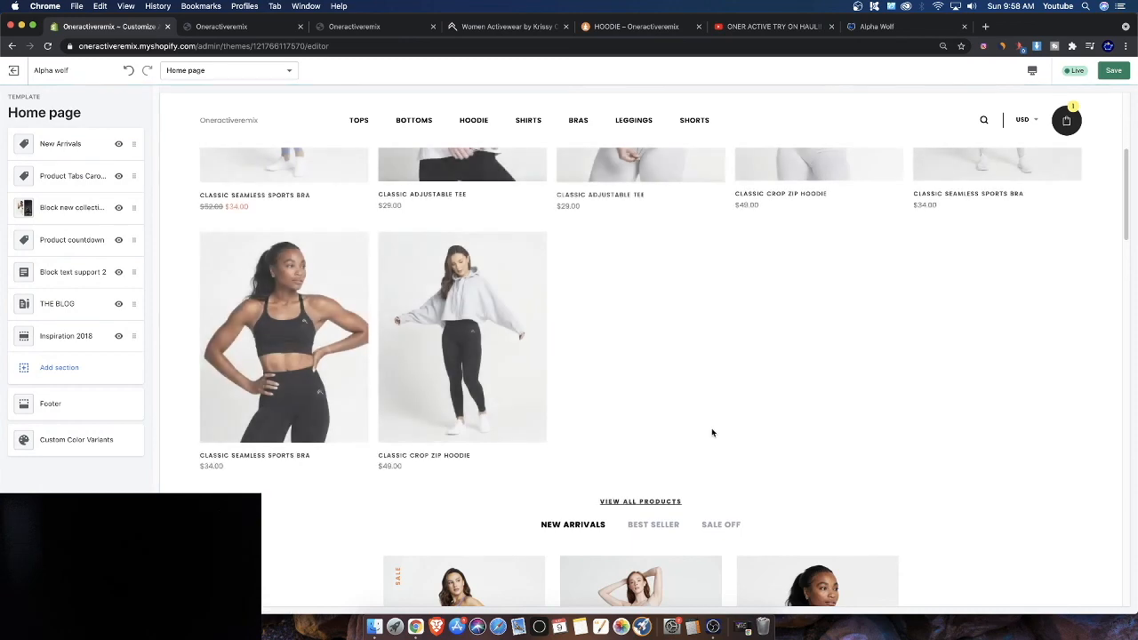
{"action": "left_click", "coordinate": [51, 175]}
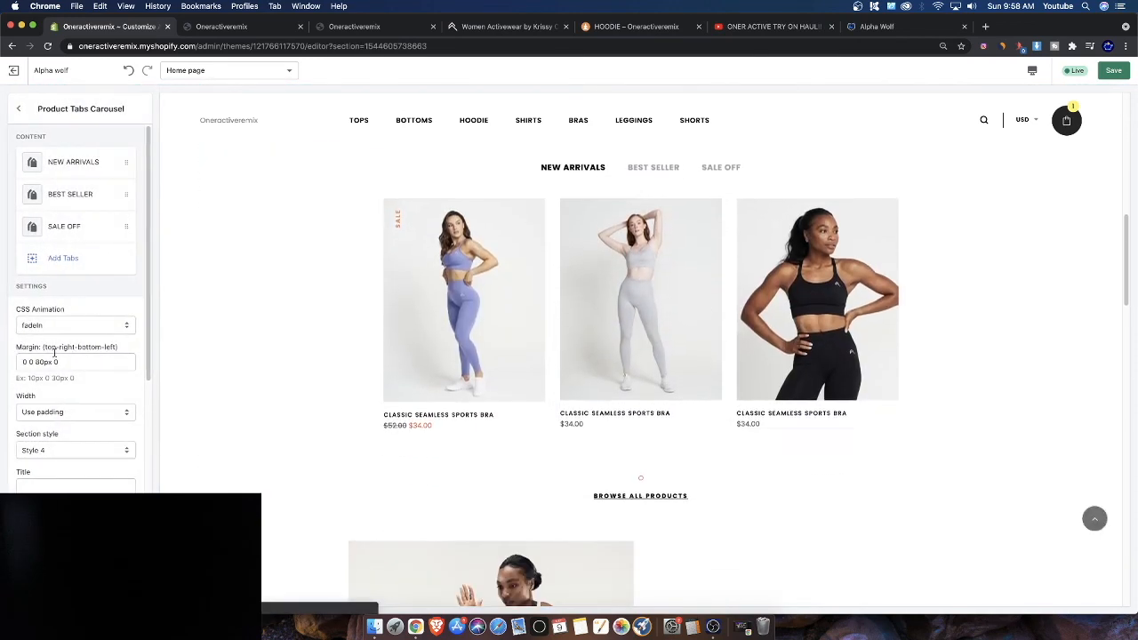
{"action": "left_click", "coordinate": [54, 597]}
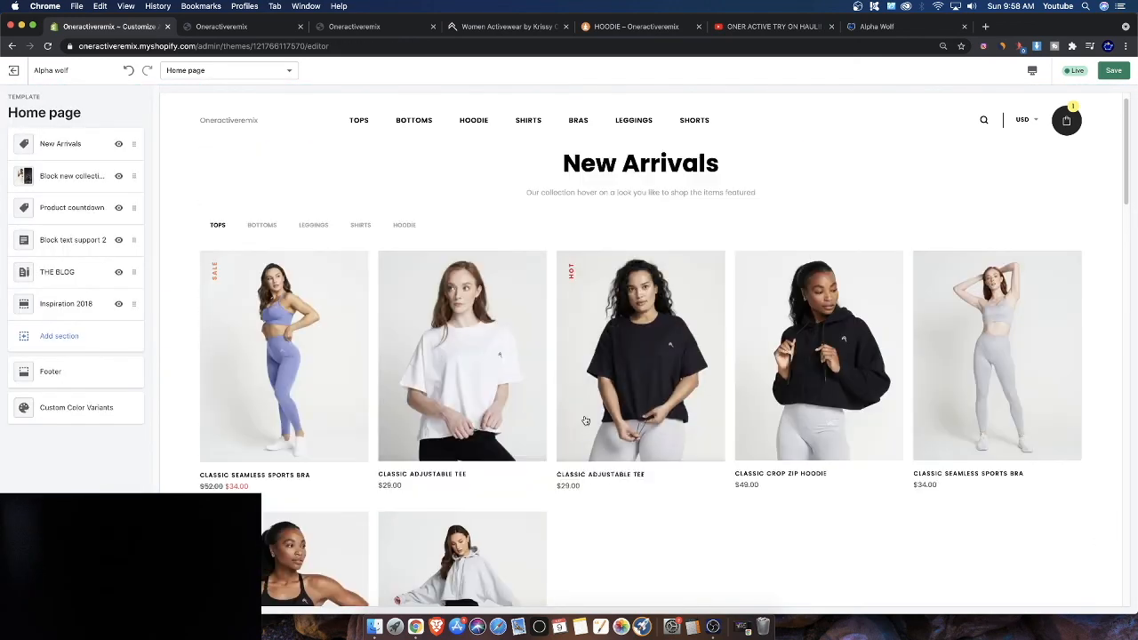
Set the Block new collection 2 section's margin to 90px 0 90px 0
{"action": "scroll", "coordinate": [713, 420], "scroll_direction": "down", "scroll_amount": 3}
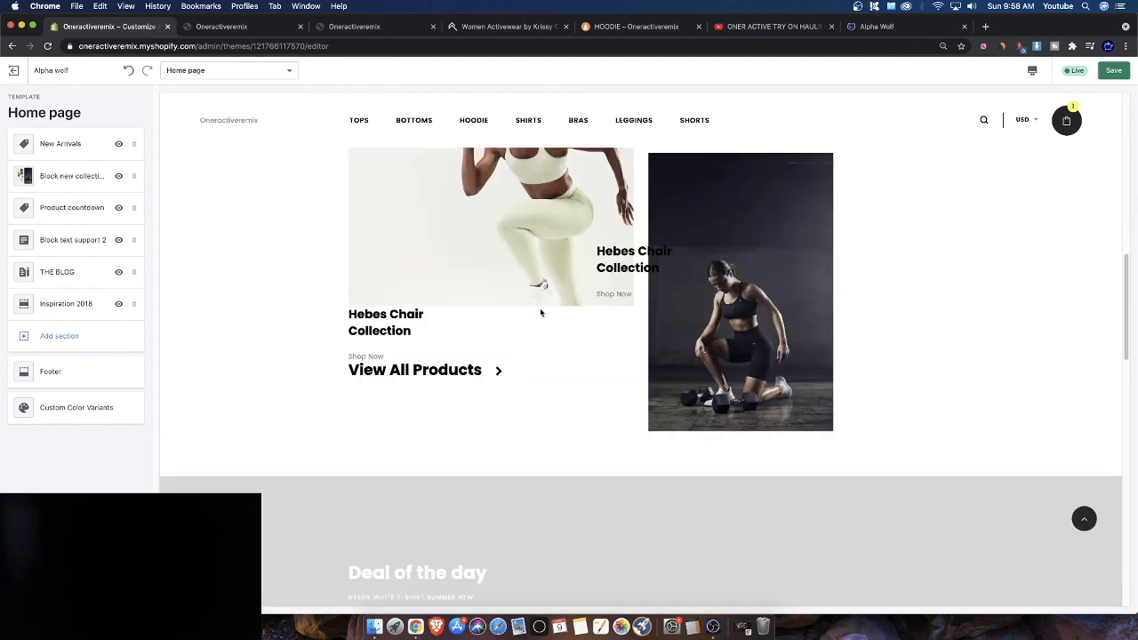
{"action": "left_click", "coordinate": [60, 177]}
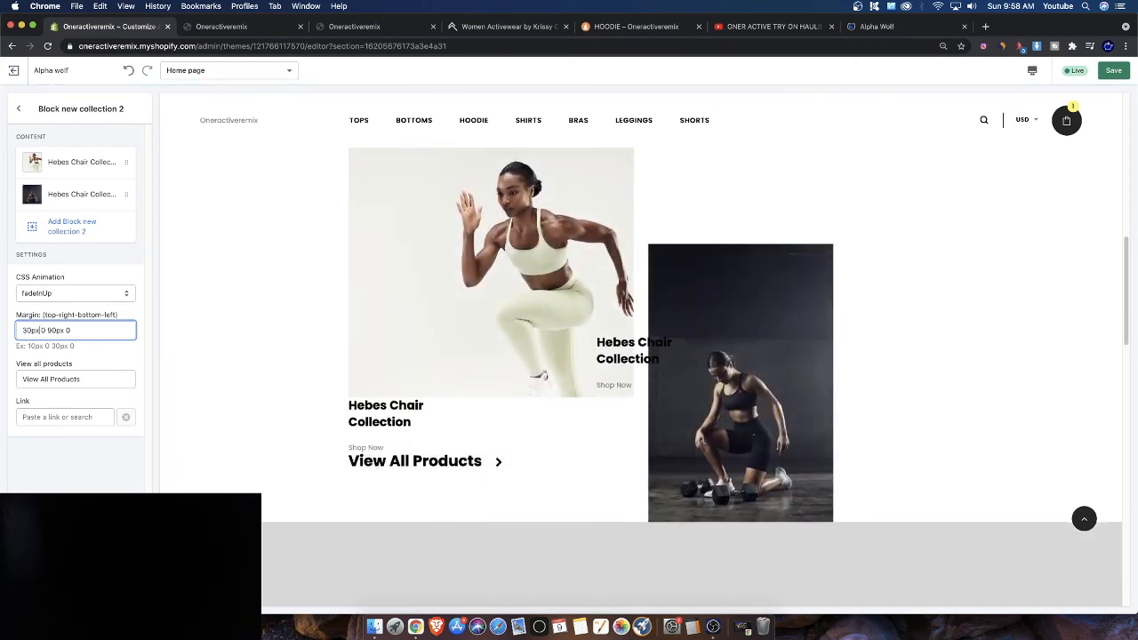
{"action": "scroll", "coordinate": [530, 309], "scroll_direction": "up", "scroll_amount": 3}
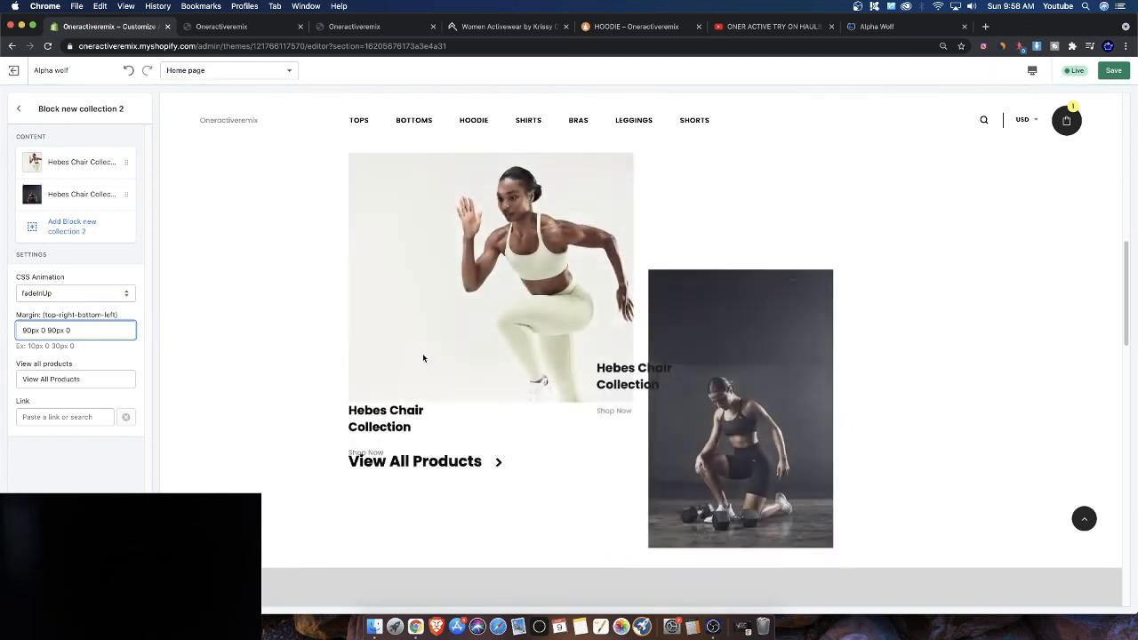
Scroll through the home page preview to review the spacing between sections
{"action": "scroll", "coordinate": [448, 360], "scroll_direction": "up", "scroll_amount": 2}
{"action": "scroll", "coordinate": [449, 363], "scroll_direction": "up", "scroll_amount": 2}
{"action": "scroll", "coordinate": [624, 356], "scroll_direction": "up", "scroll_amount": 5}
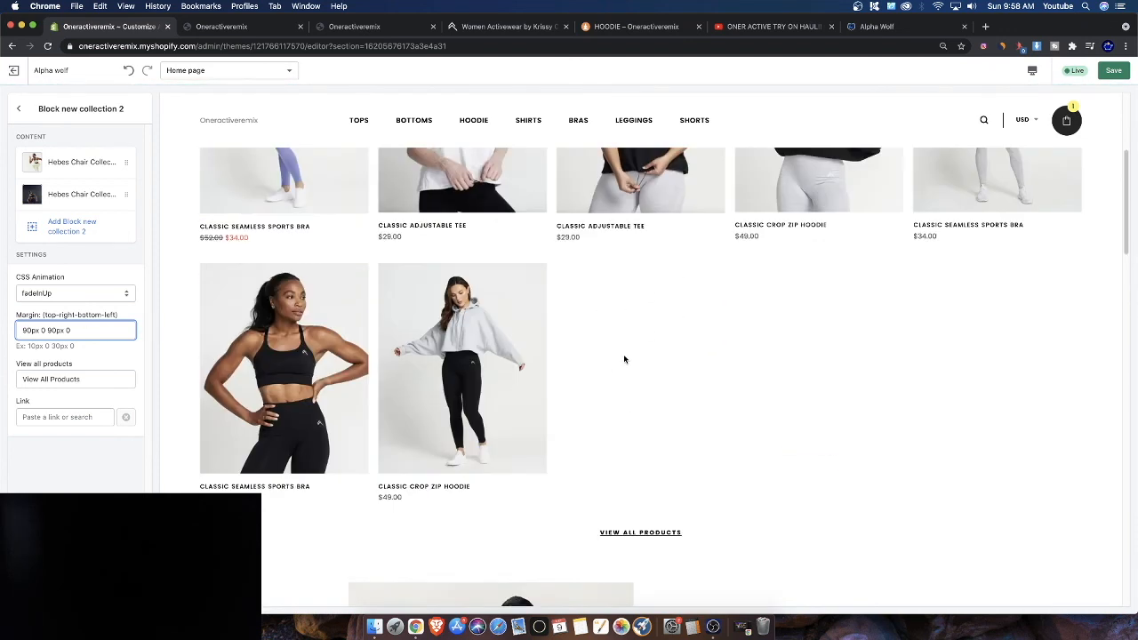
{"action": "scroll", "coordinate": [630, 311], "scroll_direction": "down", "scroll_amount": 5}
{"action": "scroll", "coordinate": [470, 450], "scroll_direction": "down", "scroll_amount": 1}
{"action": "scroll", "coordinate": [469, 450], "scroll_direction": "down", "scroll_amount": 5}
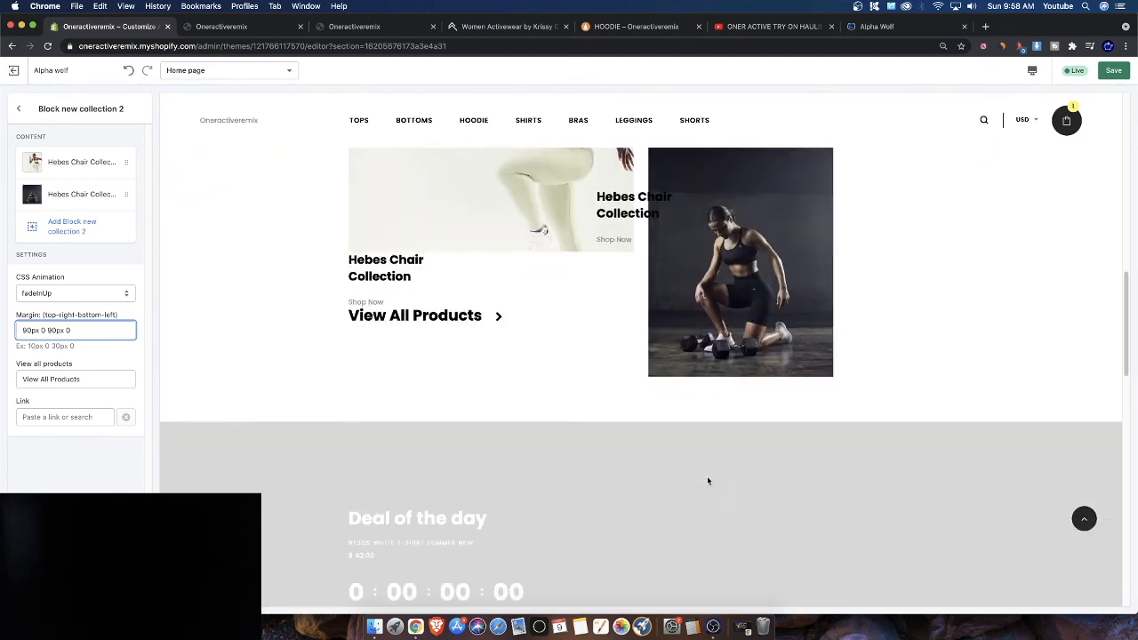
{"action": "scroll", "coordinate": [687, 311], "scroll_direction": "down", "scroll_amount": 7}
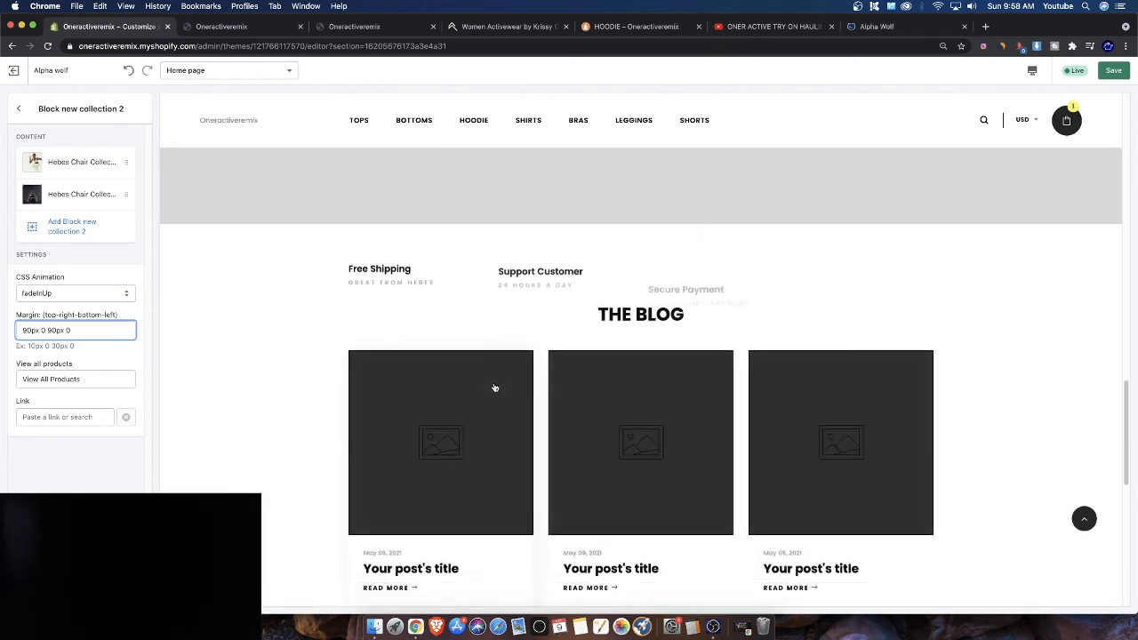
{"action": "scroll", "coordinate": [698, 351], "scroll_direction": "up", "scroll_amount": 1}
{"action": "scroll", "coordinate": [698, 351], "scroll_direction": "up", "scroll_amount": 3}
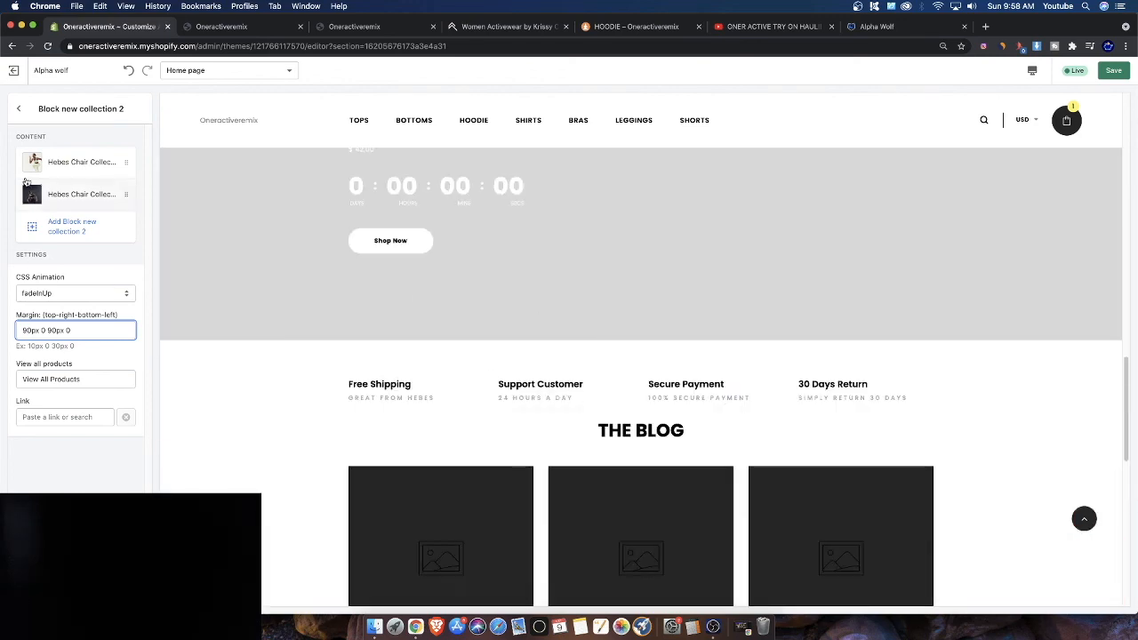
Return to the section list and save the theme changes
{"action": "left_click", "coordinate": [18, 108]}
{"action": "scroll", "coordinate": [435, 391], "scroll_direction": "up", "scroll_amount": 15}
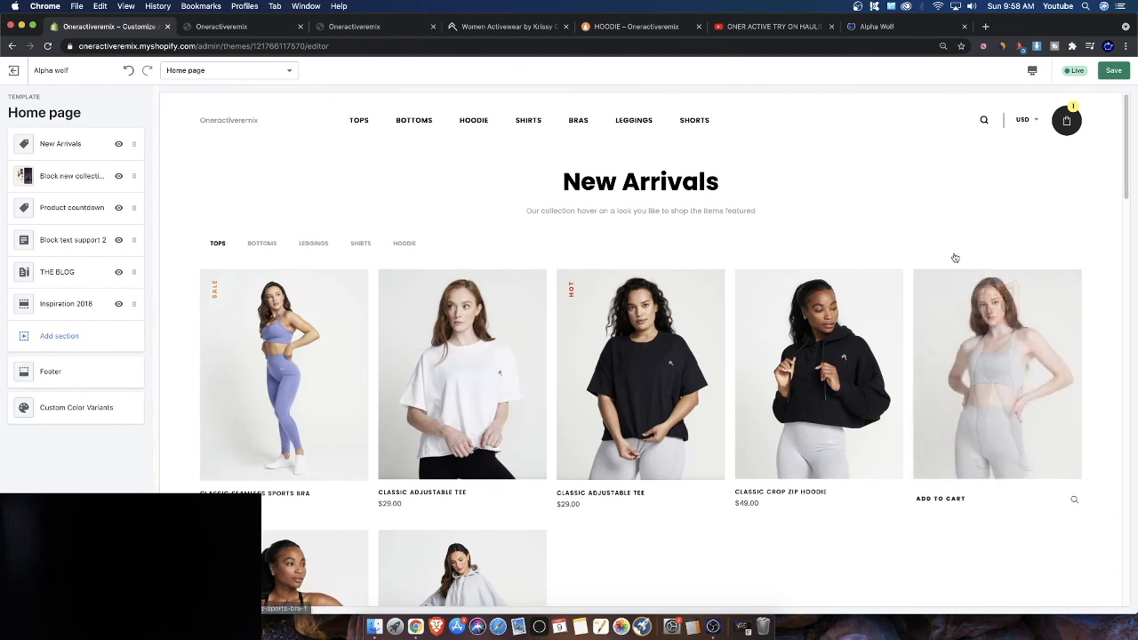
{"action": "left_click", "coordinate": [1114, 74]}
{"action": "left_click", "coordinate": [713, 626]}
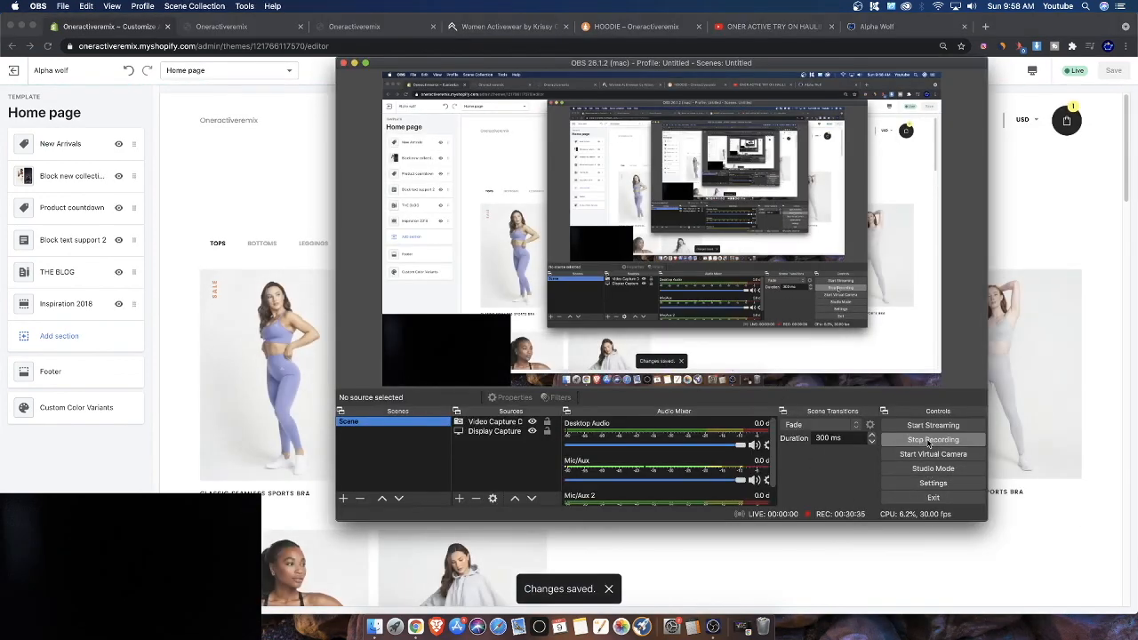
{"action": "left_click", "coordinate": [857, 602]}
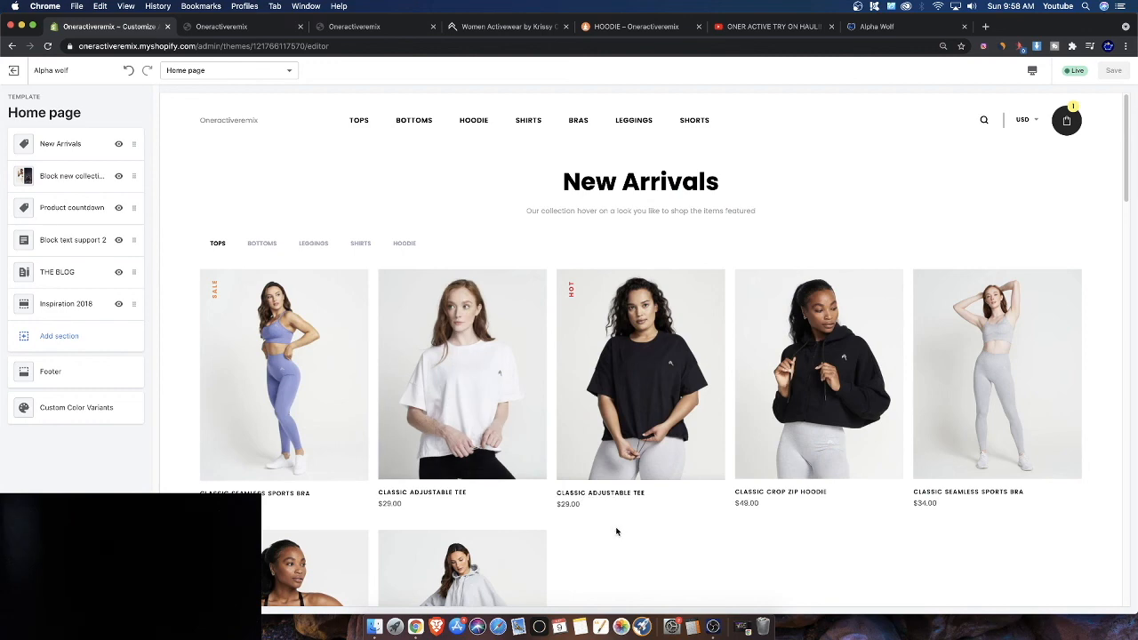
{"action": "left_click", "coordinate": [876, 26]}
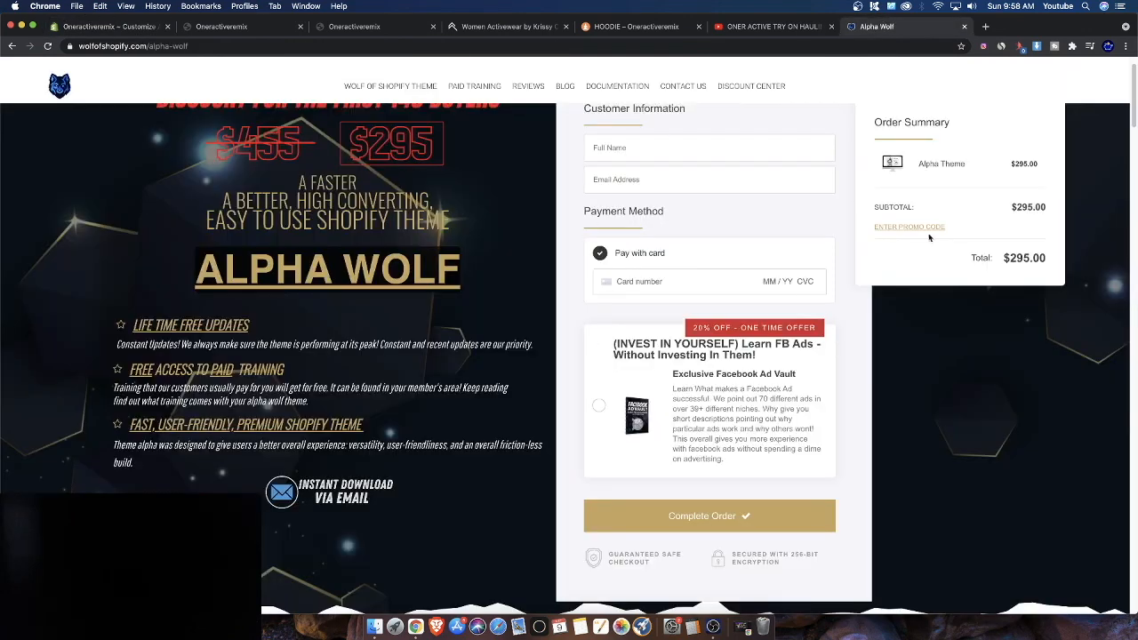
{"action": "scroll", "coordinate": [414, 302], "scroll_direction": "up", "scroll_amount": 1}
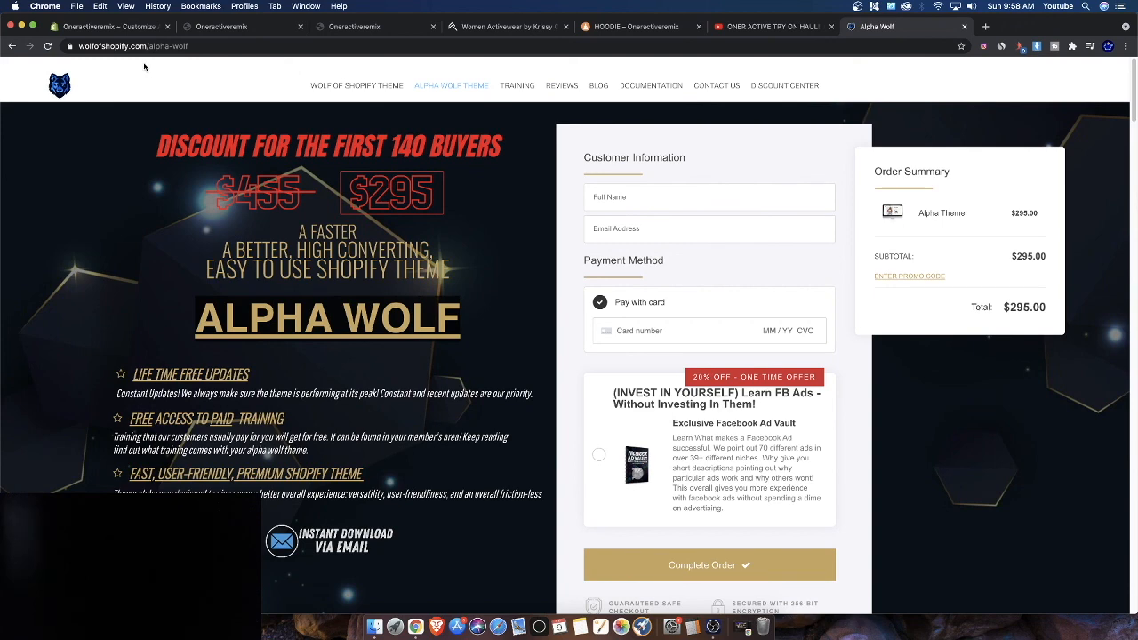
{"action": "left_click", "coordinate": [104, 26]}
{"action": "left_click", "coordinate": [714, 625]}
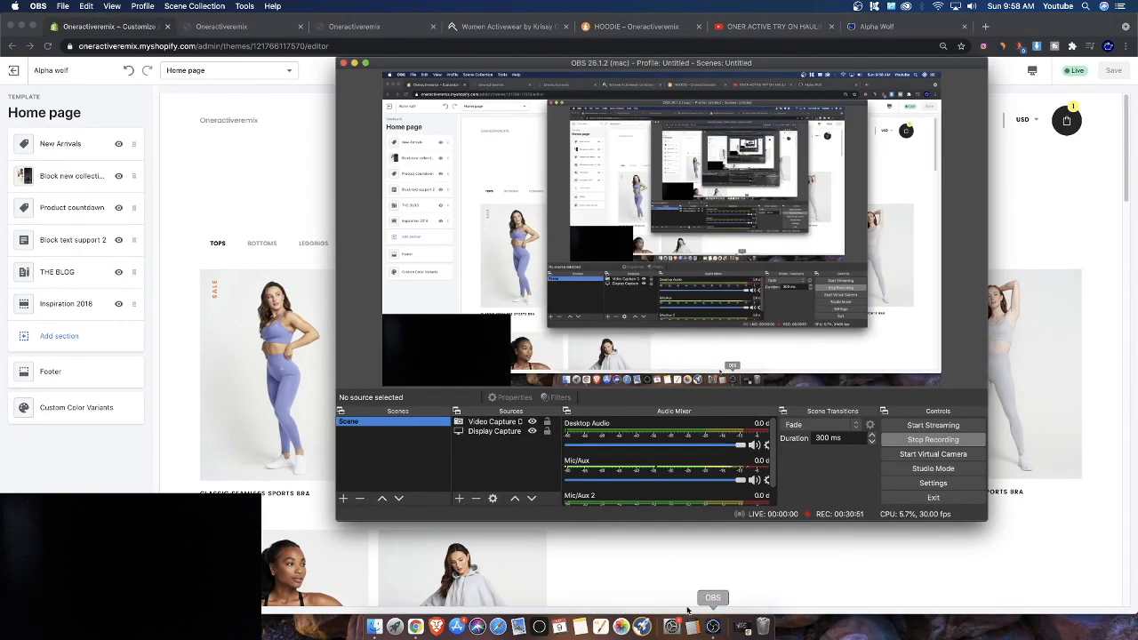